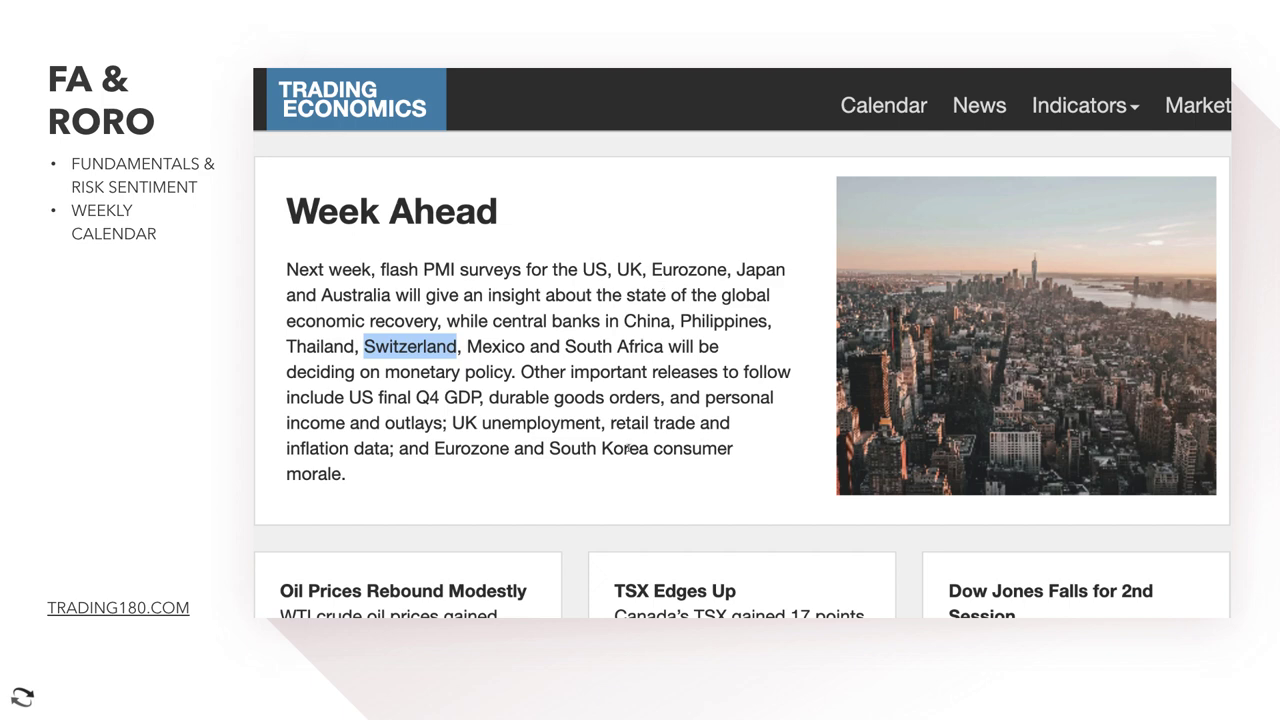
Highlight "US final Q4 GDP", "UK unemployment" and "inflation data" in the Week Ahead summary.
{"action": "scroll", "coordinate": [626, 420], "scroll_direction": "down", "scroll_amount": 1}
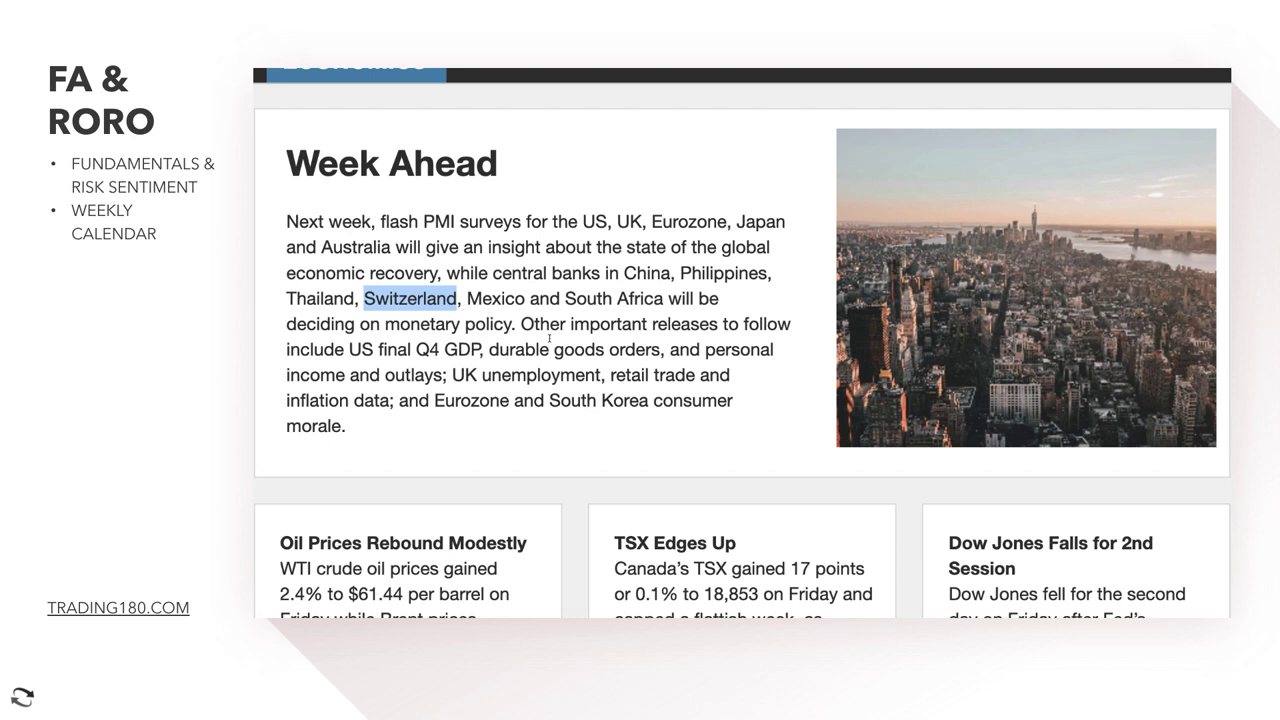
{"action": "left_click_drag", "start_coordinate": [613, 320], "coordinate": [350, 349]}
{"action": "left_click", "coordinate": [471, 349]}
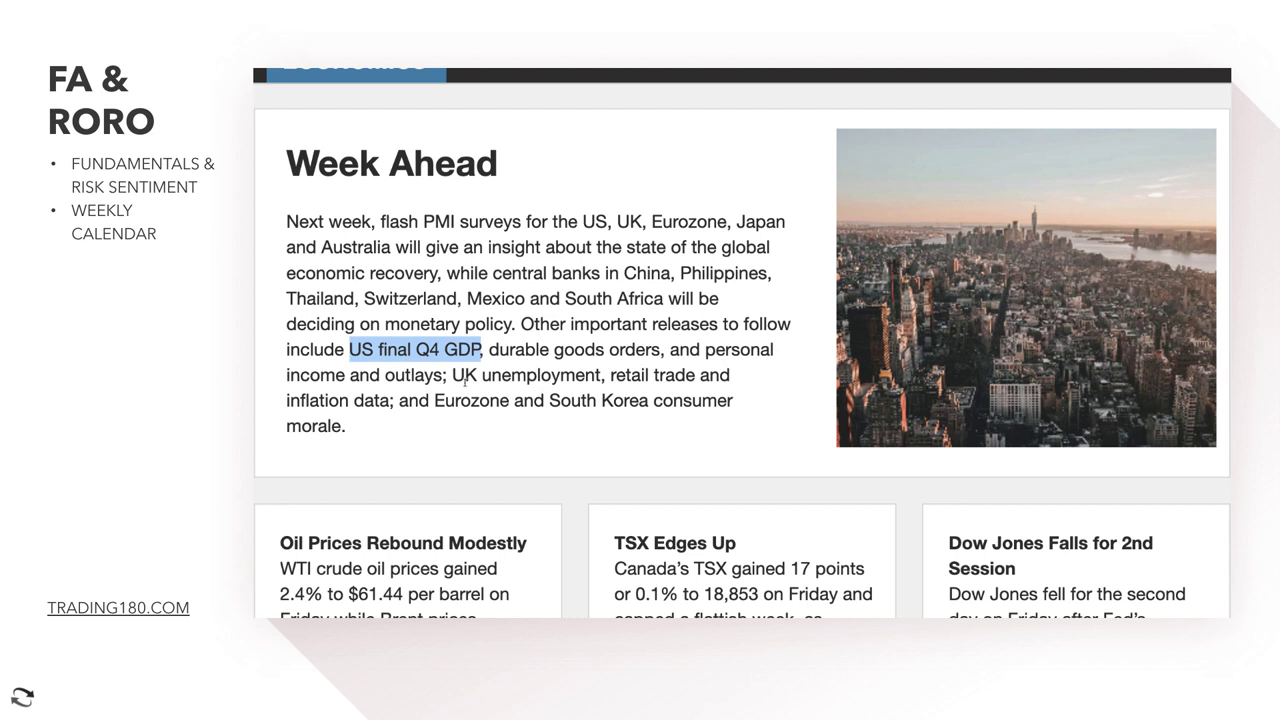
{"action": "left_click_drag", "start_coordinate": [452, 376], "coordinate": [604, 376]}
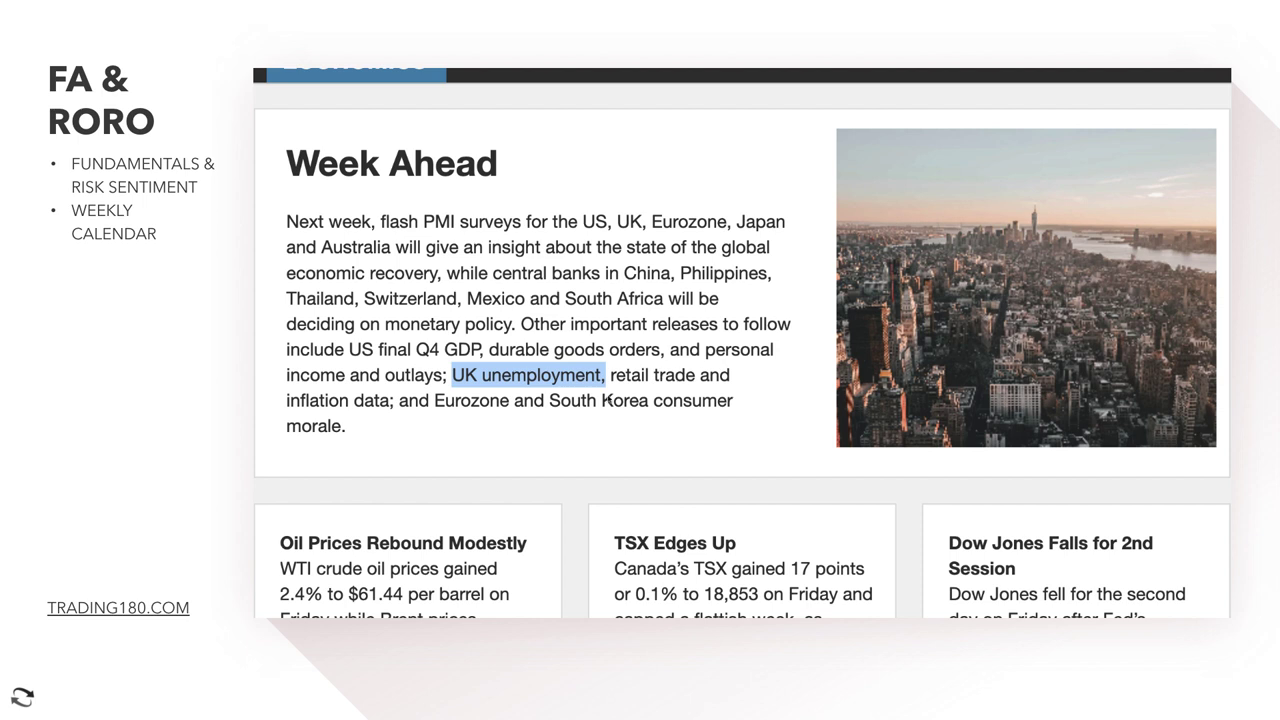
{"action": "left_click", "coordinate": [288, 400]}
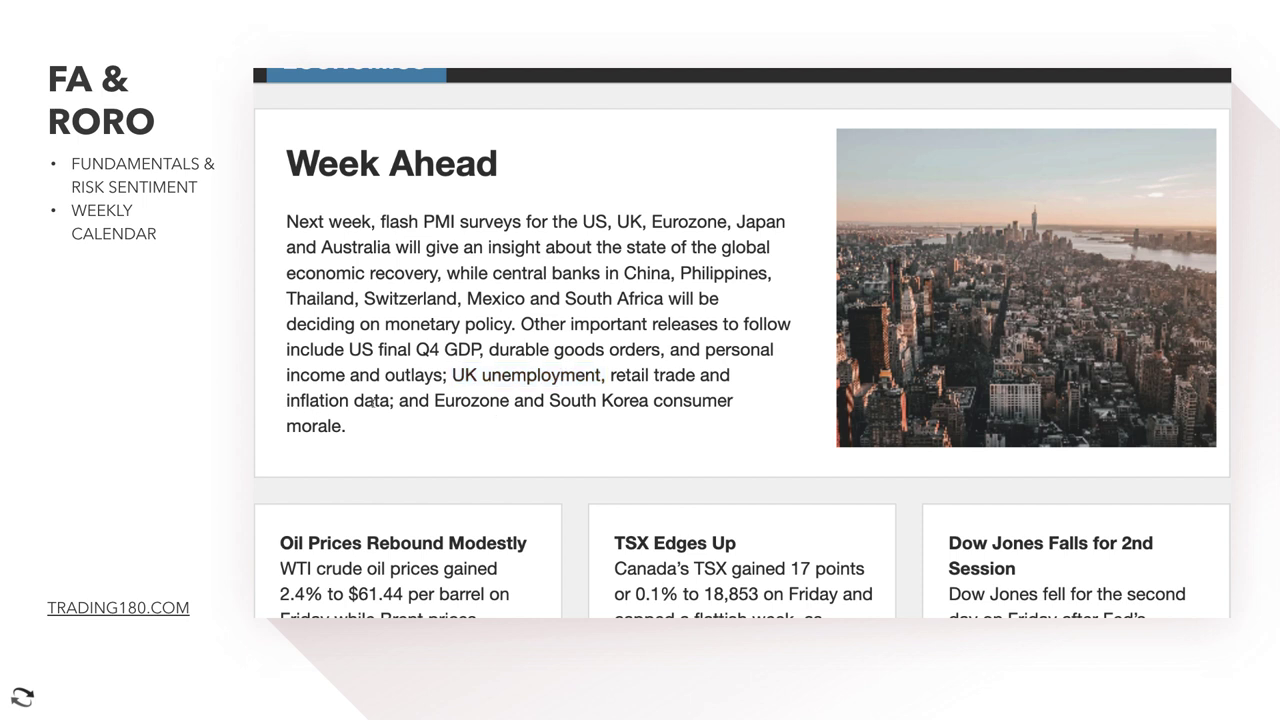
{"action": "left_click_drag", "start_coordinate": [289, 401], "coordinate": [389, 400]}
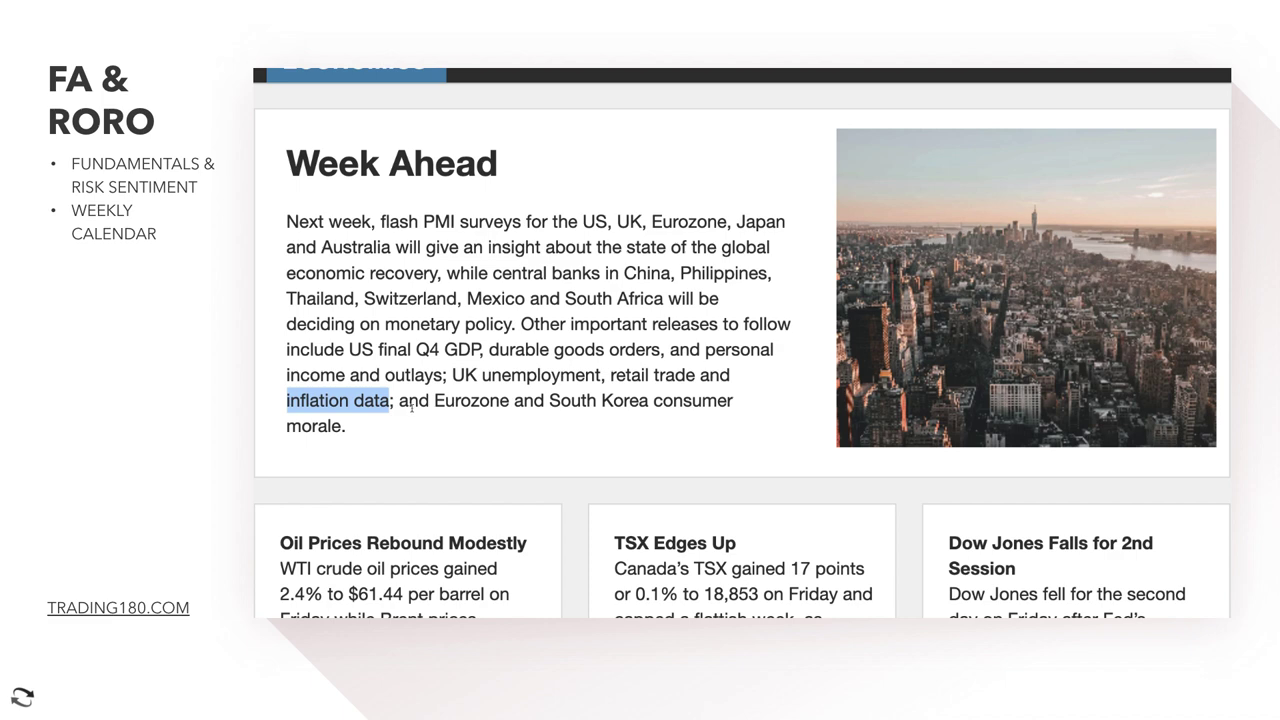
{"action": "left_click", "coordinate": [423, 401]}
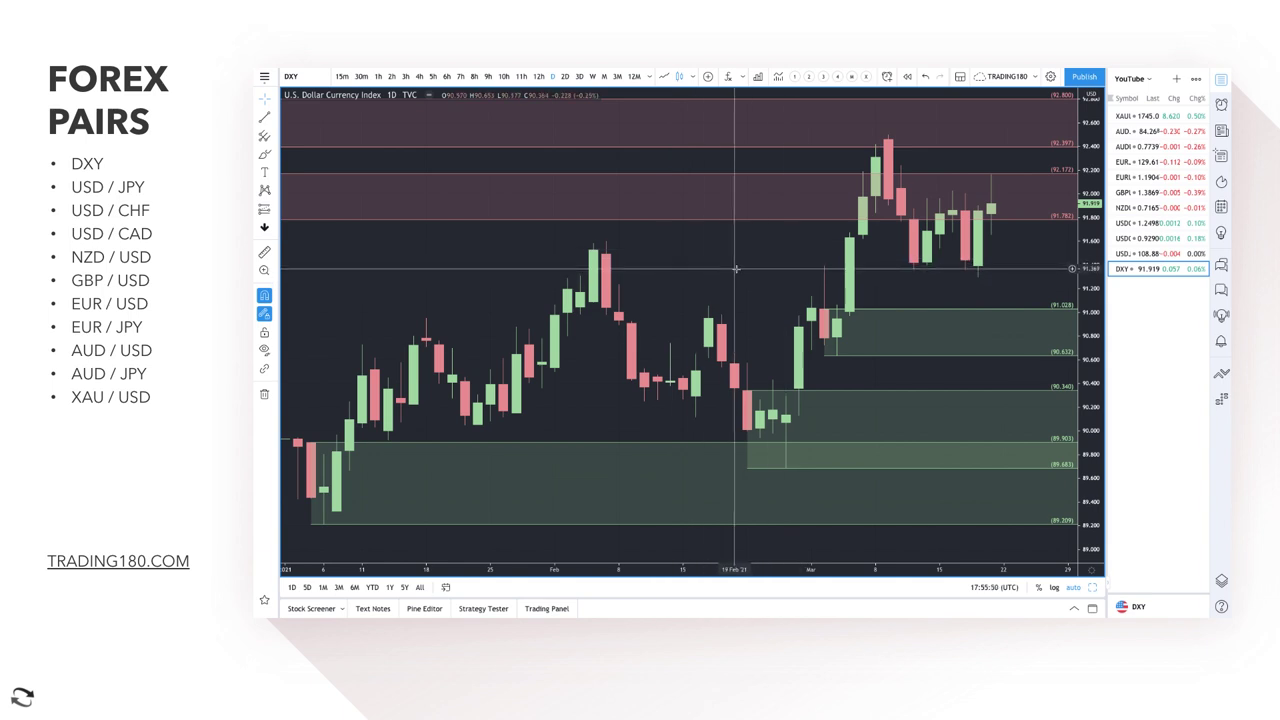
Delete the red supply zone between 91.782 and 92.172 from the daily DXY chart.
{"action": "scroll", "coordinate": [735, 268], "scroll_direction": "down", "scroll_amount": 5}
{"action": "scroll", "coordinate": [735, 268], "scroll_direction": "down", "scroll_amount": 5}
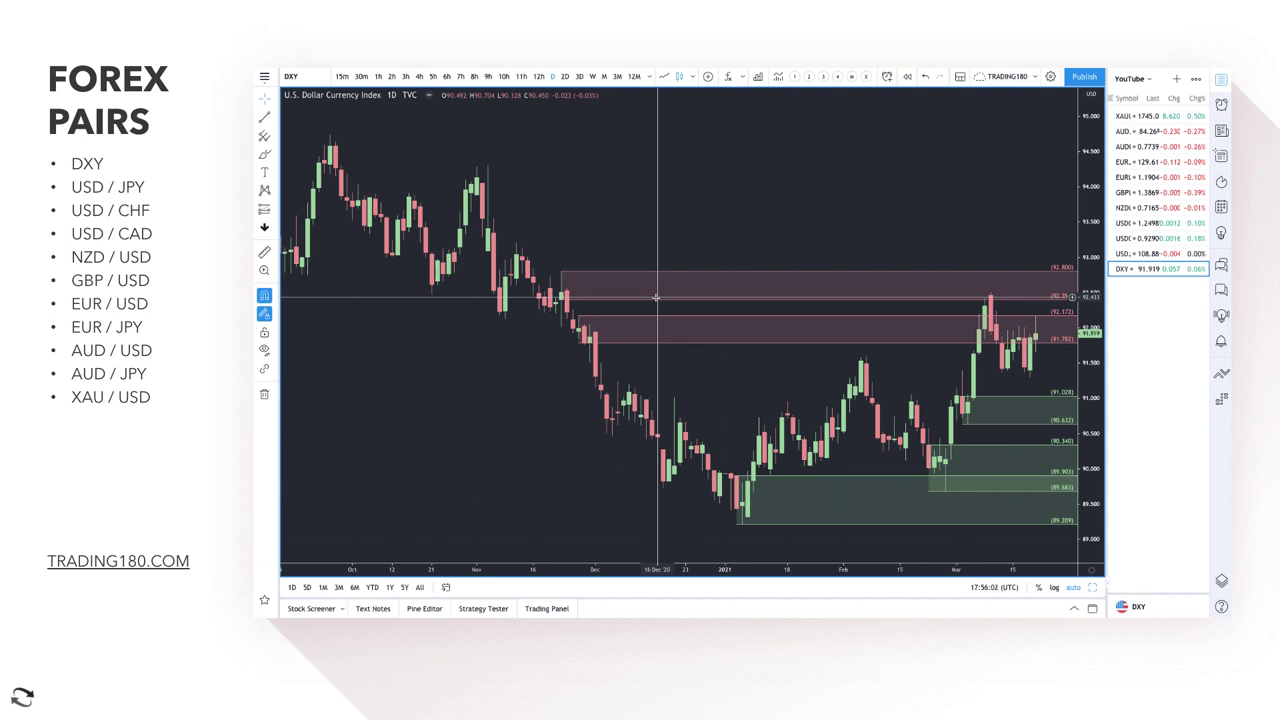
{"action": "scroll", "coordinate": [656, 297], "scroll_direction": "up", "scroll_amount": 2}
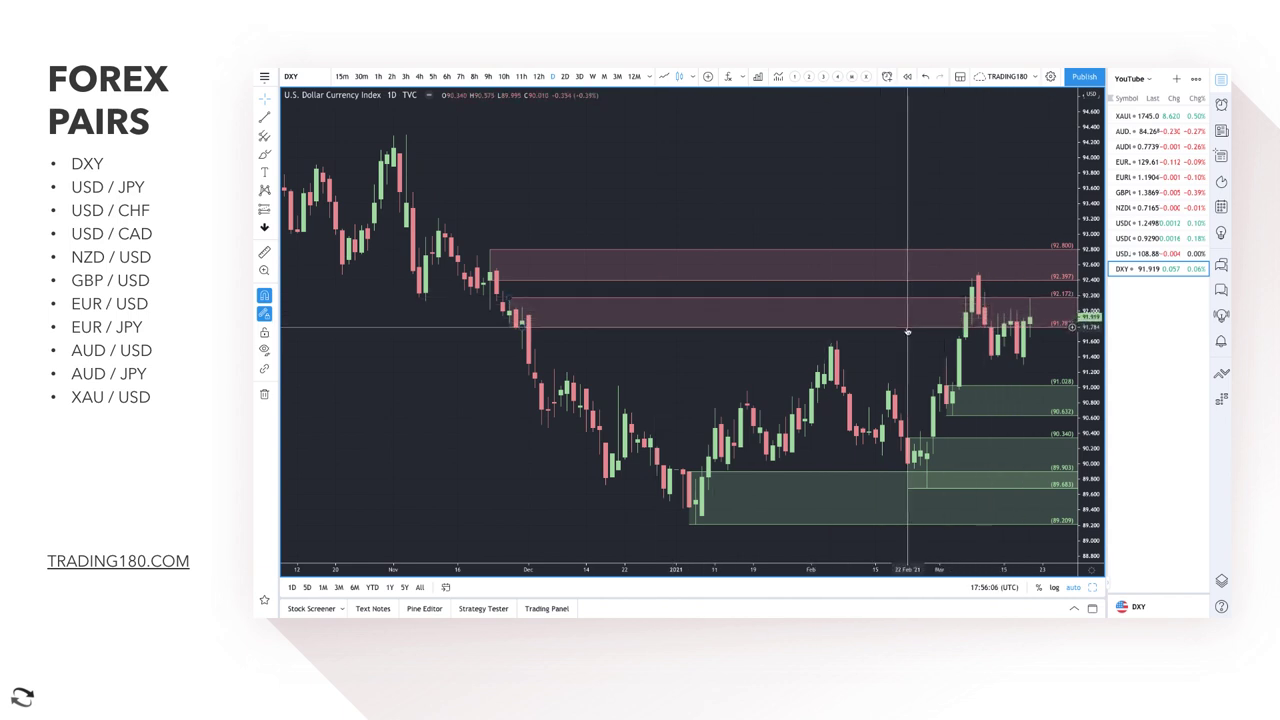
{"action": "left_click", "coordinate": [907, 331]}
{"action": "key", "text": "Delete"}
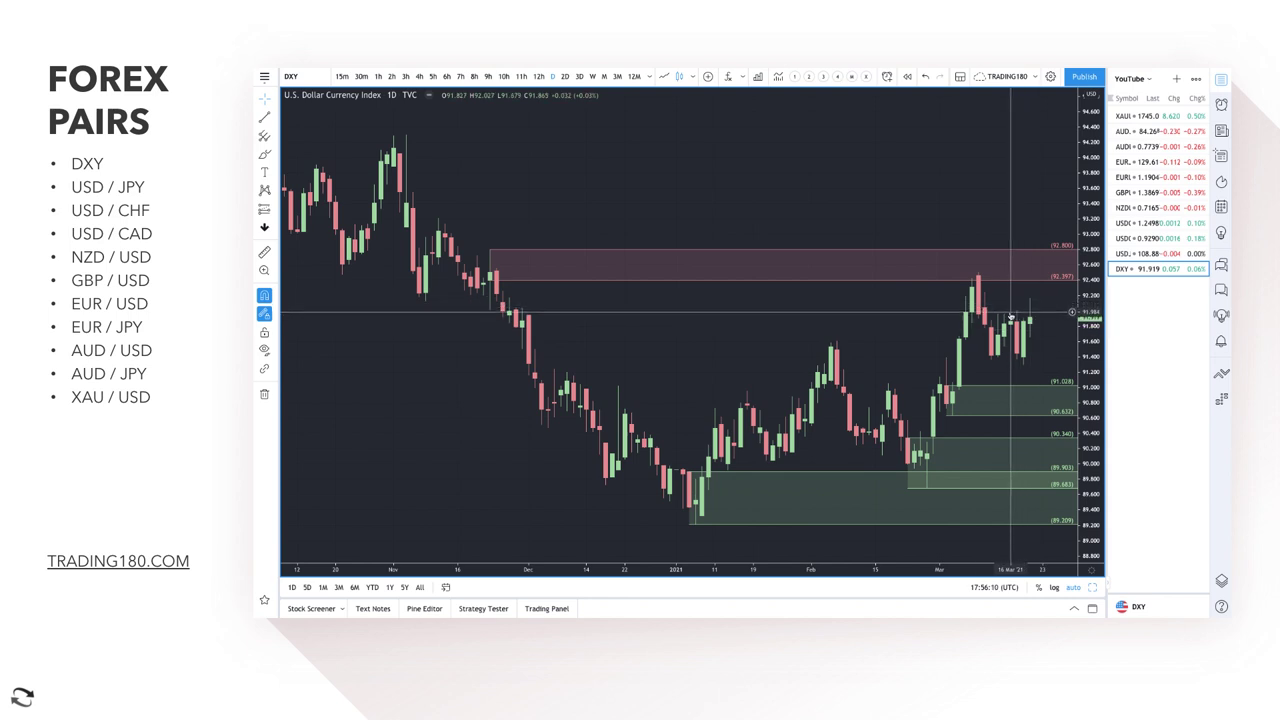
{"action": "scroll", "coordinate": [830, 363], "scroll_direction": "up", "scroll_amount": 2}
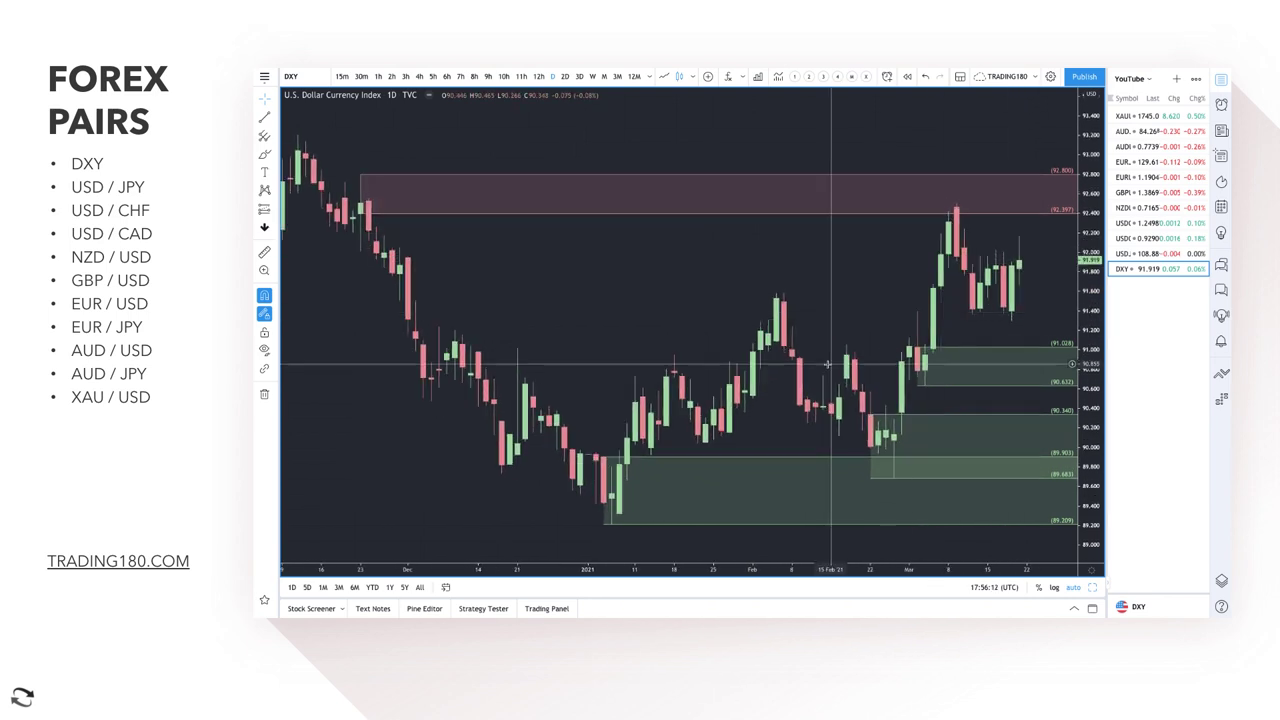
{"action": "left_click", "coordinate": [264, 153]}
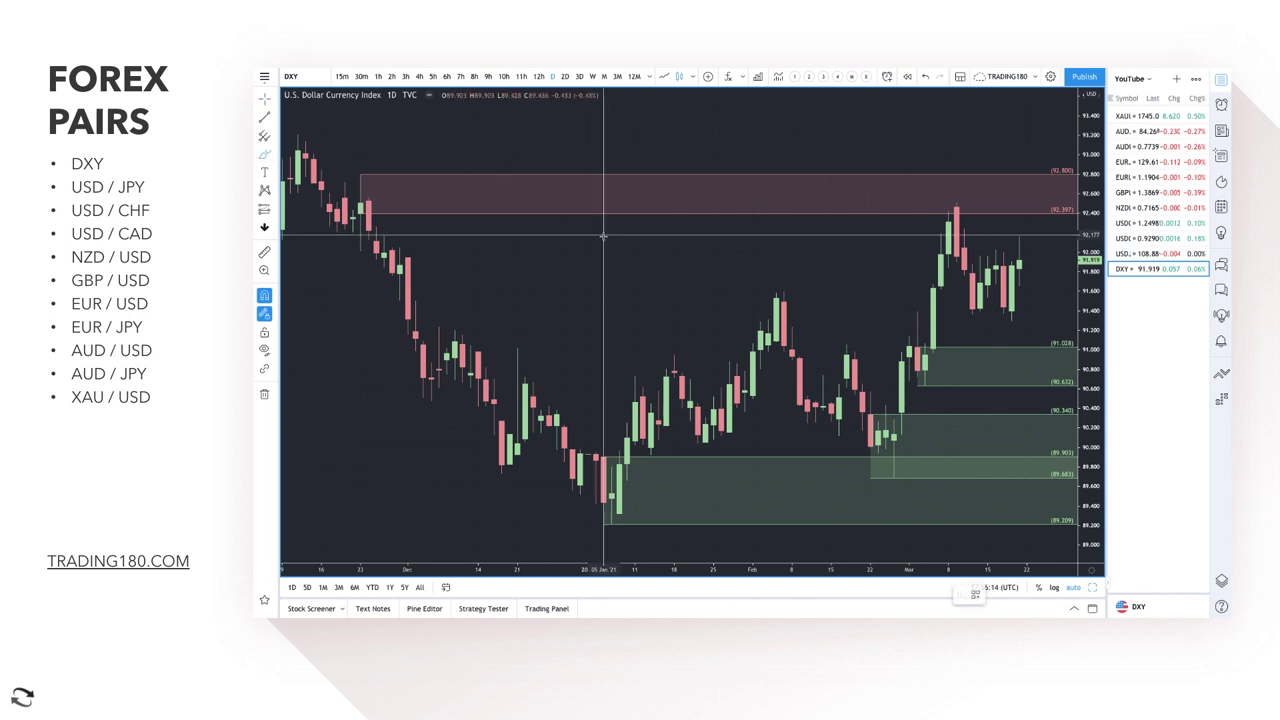
{"action": "scroll", "coordinate": [910, 250], "scroll_direction": "right", "scroll_amount": 3}
{"action": "mouse_move", "coordinate": [919, 245]}
{"action": "left_mouse_down"}
{"action": "mouse_move", "coordinate": [971, 109]}
{"action": "mouse_move", "coordinate": [988, 100]}
{"action": "left_mouse_up"}
{"action": "key", "text": "Delete"}
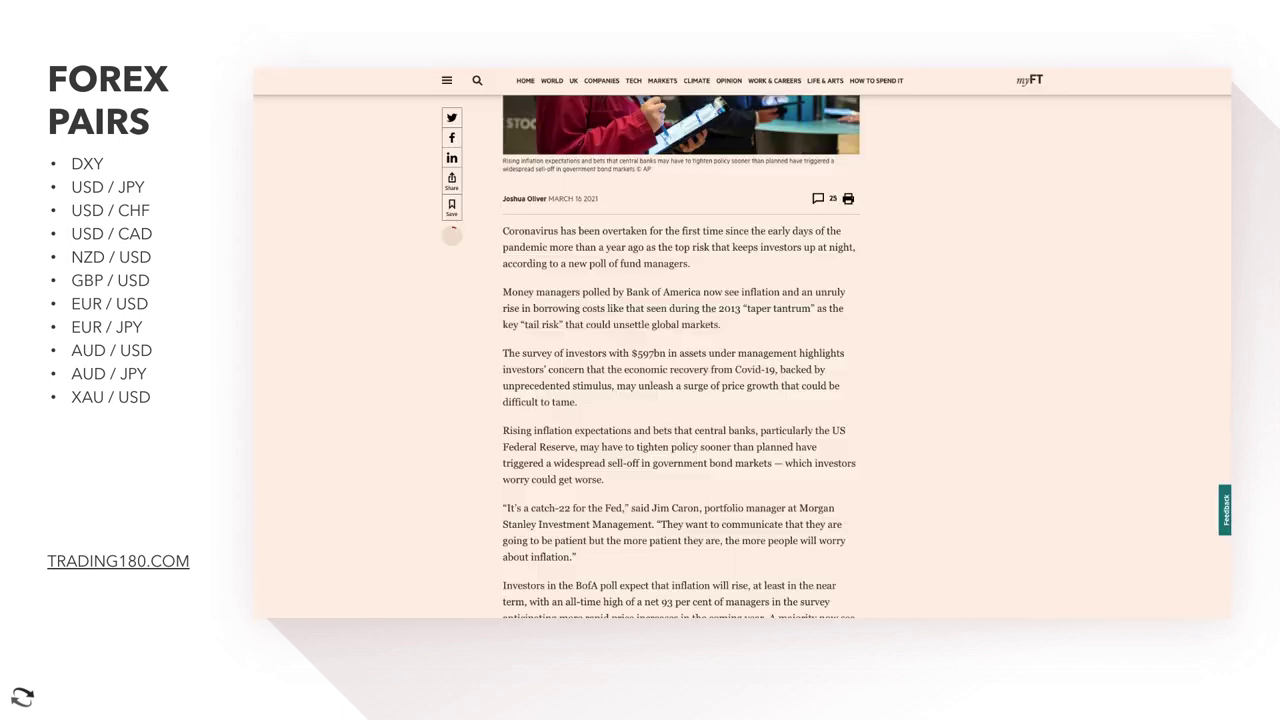
Switch to the Financial Times article on taper tantrum and inflation worries and read its headline, subheading and opening paragraphs.
{"action": "scroll", "coordinate": [611, 232], "scroll_direction": "up", "scroll_amount": 6}
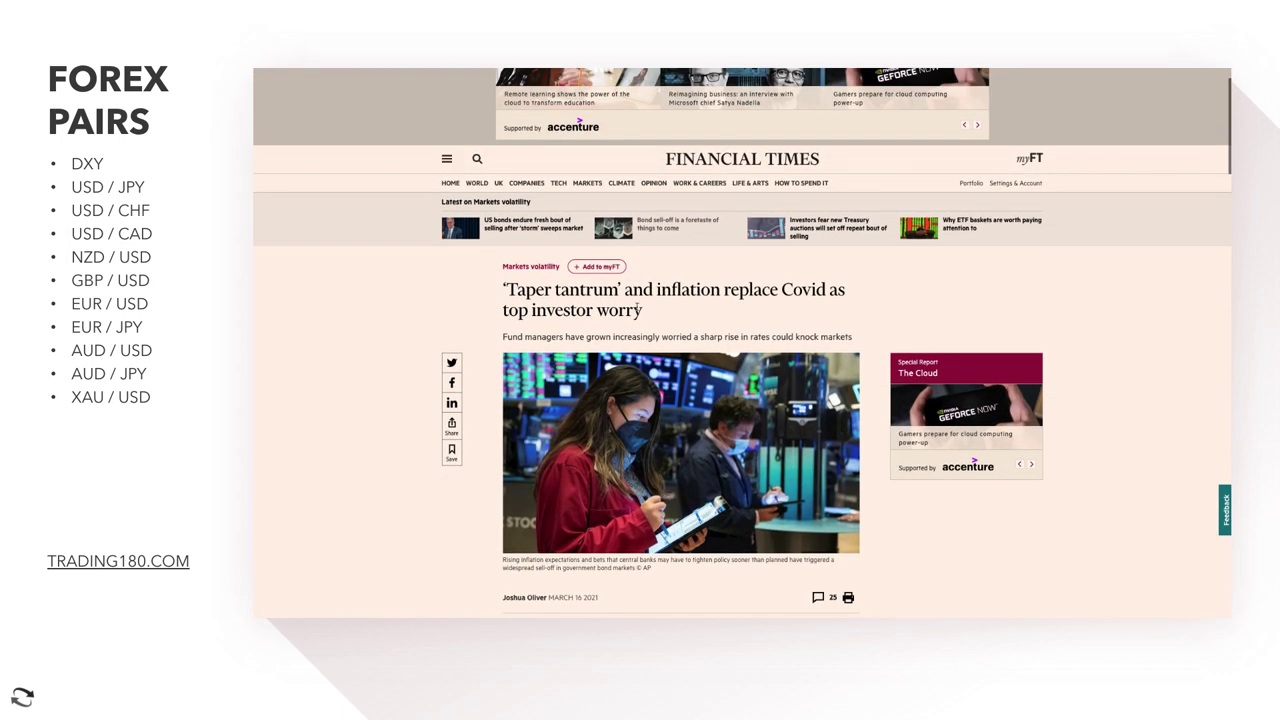
{"action": "scroll", "coordinate": [637, 307], "scroll_direction": "down", "scroll_amount": 1}
{"action": "scroll", "coordinate": [637, 307], "scroll_direction": "down", "scroll_amount": 1}
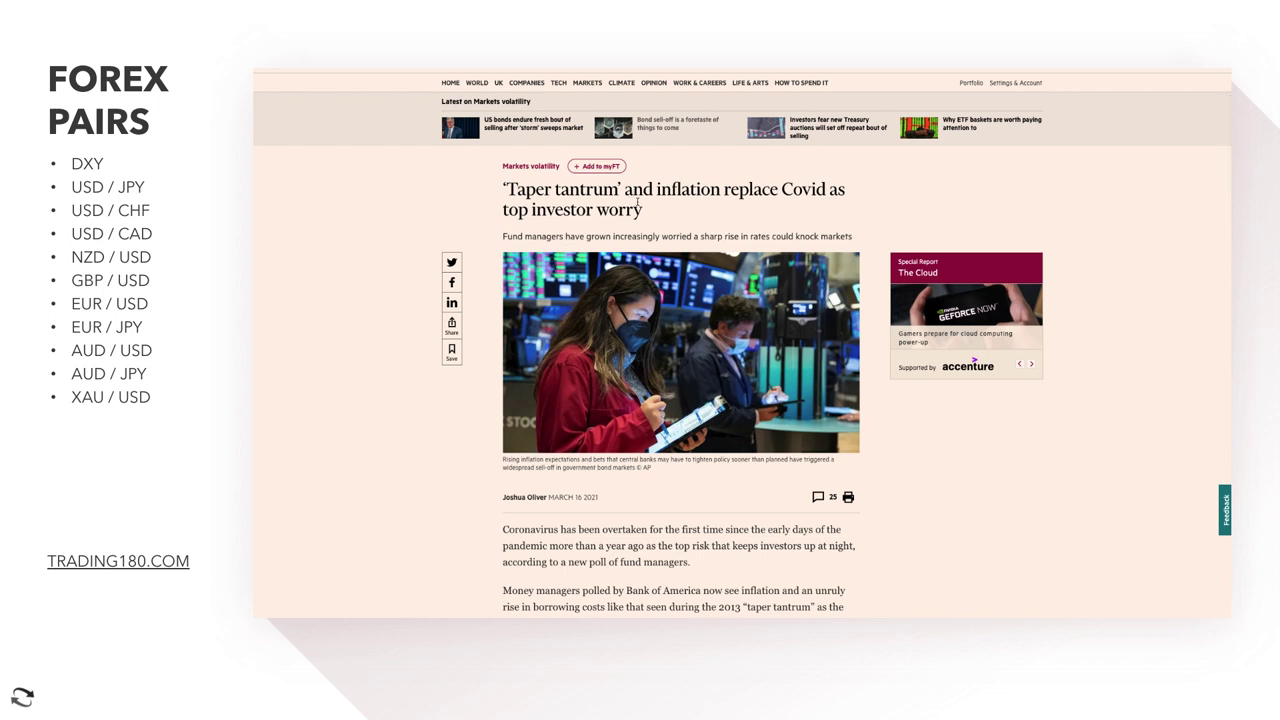
{"action": "scroll", "coordinate": [648, 216], "scroll_direction": "down", "scroll_amount": 1}
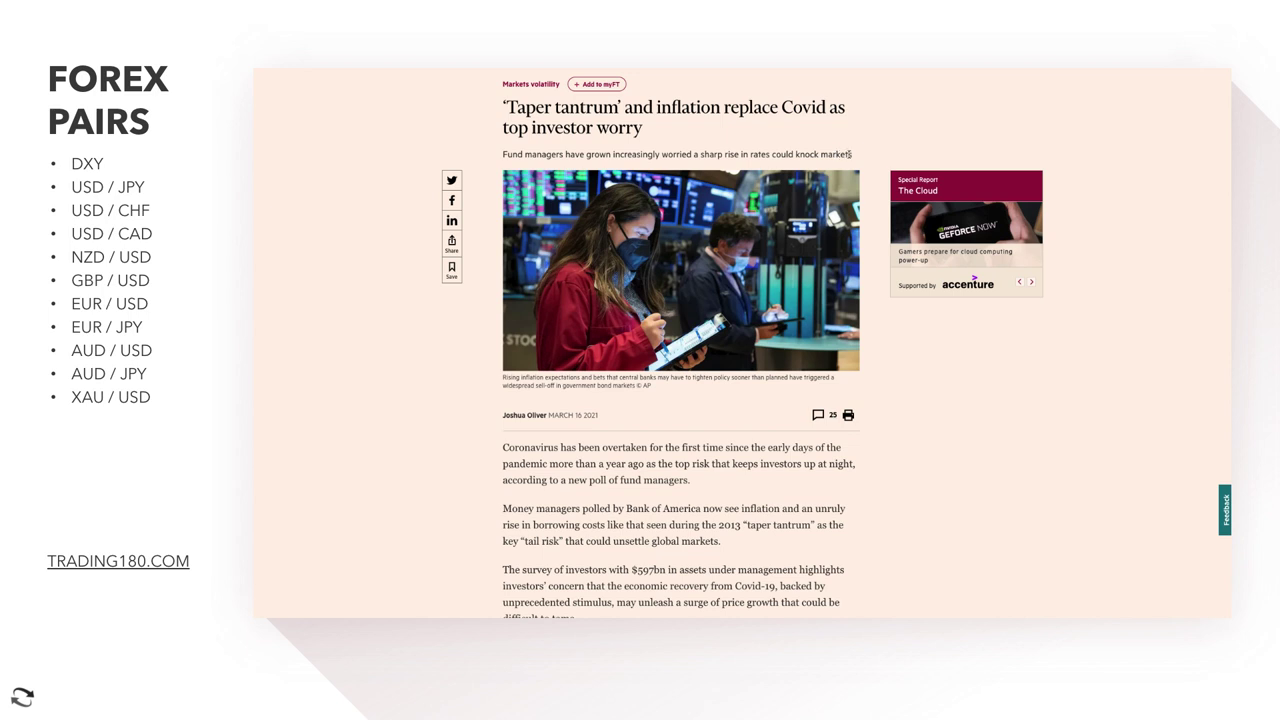
{"action": "scroll", "coordinate": [645, 455], "scroll_direction": "down", "scroll_amount": 2}
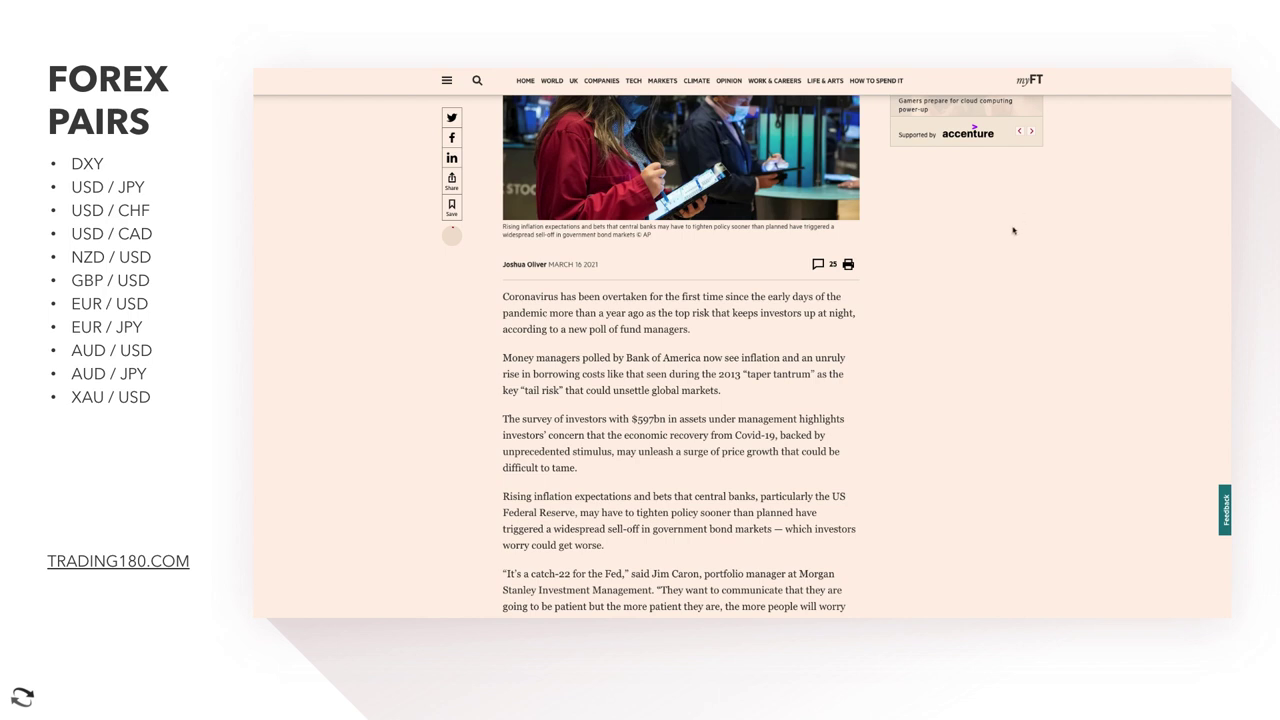
{"action": "scroll", "coordinate": [710, 342], "scroll_direction": "up", "scroll_amount": 1}
{"action": "scroll", "coordinate": [667, 370], "scroll_direction": "up", "scroll_amount": 2}
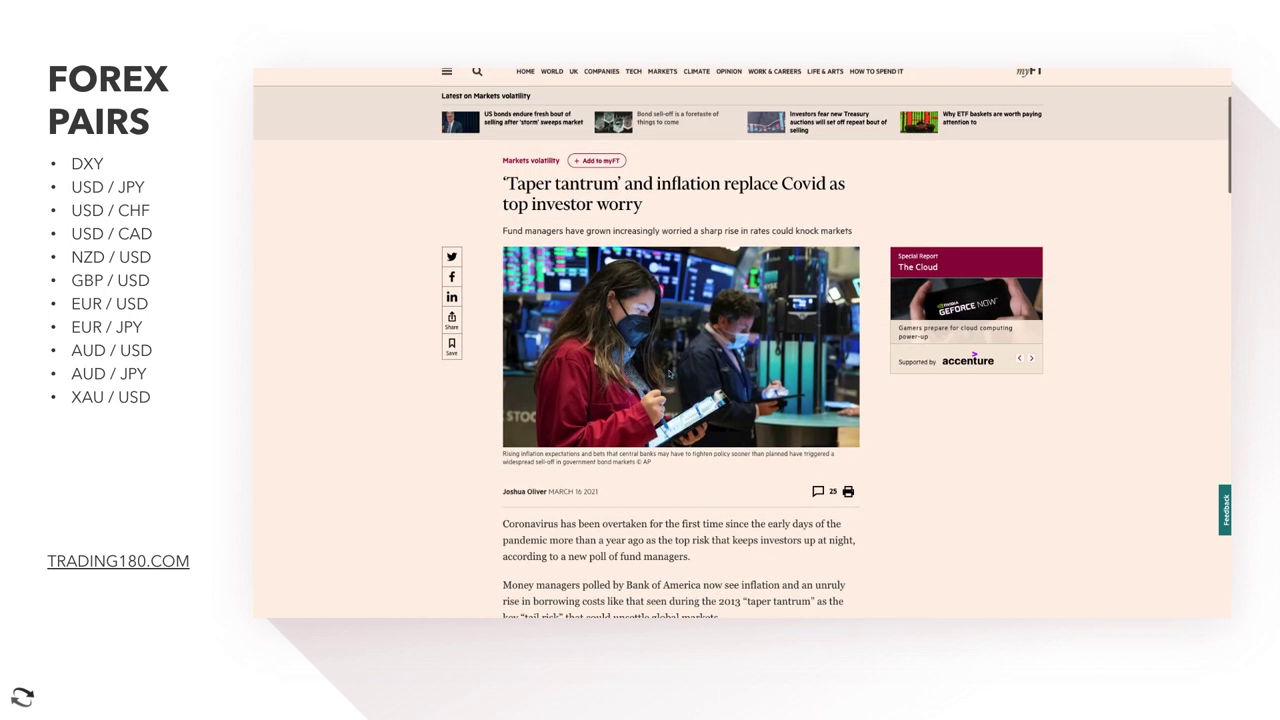
{"action": "scroll", "coordinate": [694, 503], "scroll_direction": "down", "scroll_amount": 1}
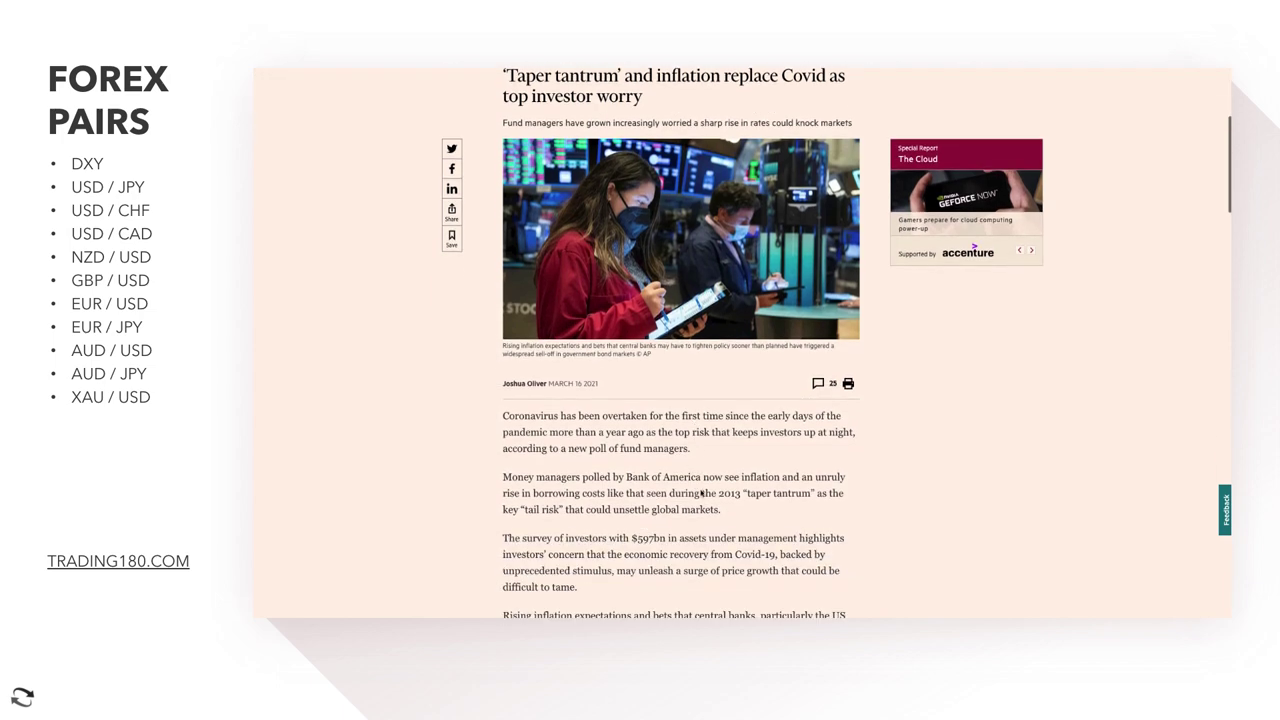
{"action": "scroll", "coordinate": [593, 469], "scroll_direction": "down", "scroll_amount": 1}
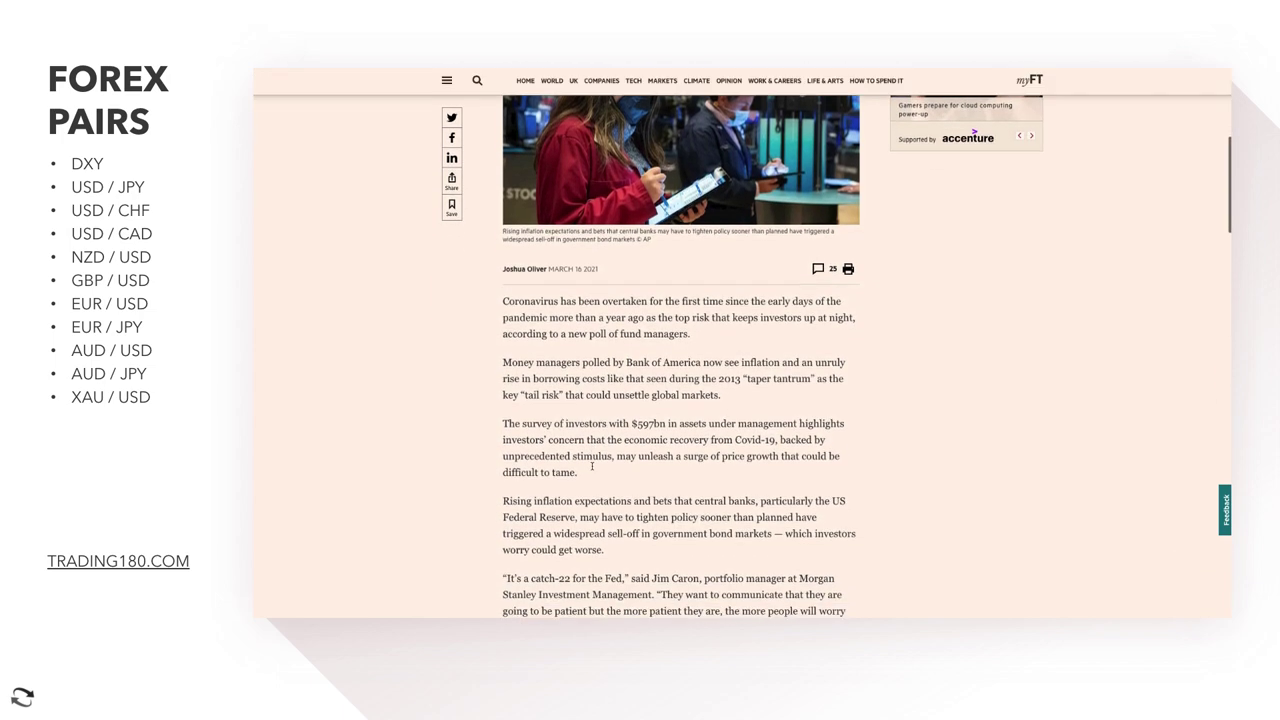
{"action": "scroll", "coordinate": [585, 400], "scroll_direction": "down", "scroll_amount": 1}
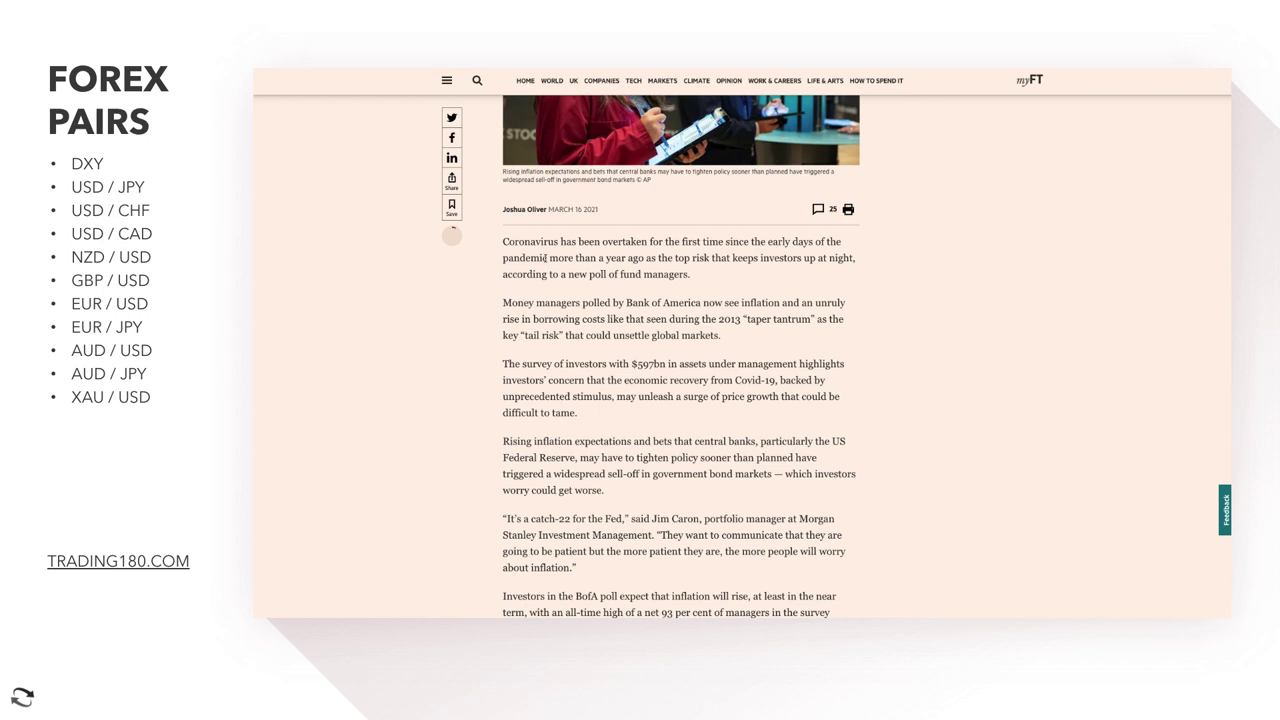
Highlight the article's passages on inflation replacing Covid as the top risk and on the survey of investors with $597bn in assets.
{"action": "left_click_drag", "start_coordinate": [547, 258], "coordinate": [681, 336]}
{"action": "scroll", "coordinate": [613, 396], "scroll_direction": "down", "scroll_amount": 1}
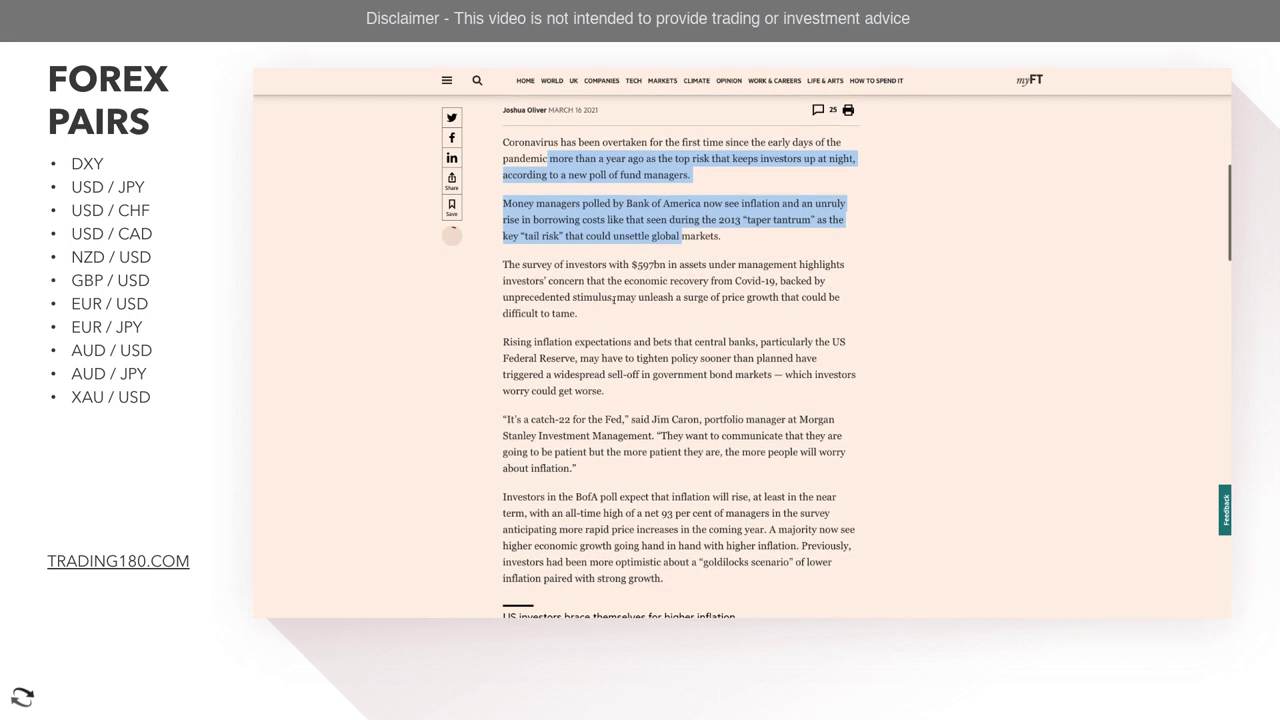
{"action": "left_click", "coordinate": [539, 265]}
{"action": "left_click_drag", "start_coordinate": [533, 265], "coordinate": [688, 265]}
{"action": "left_click_drag", "start_coordinate": [738, 265], "coordinate": [614, 313]}
{"action": "left_click", "coordinate": [630, 313]}
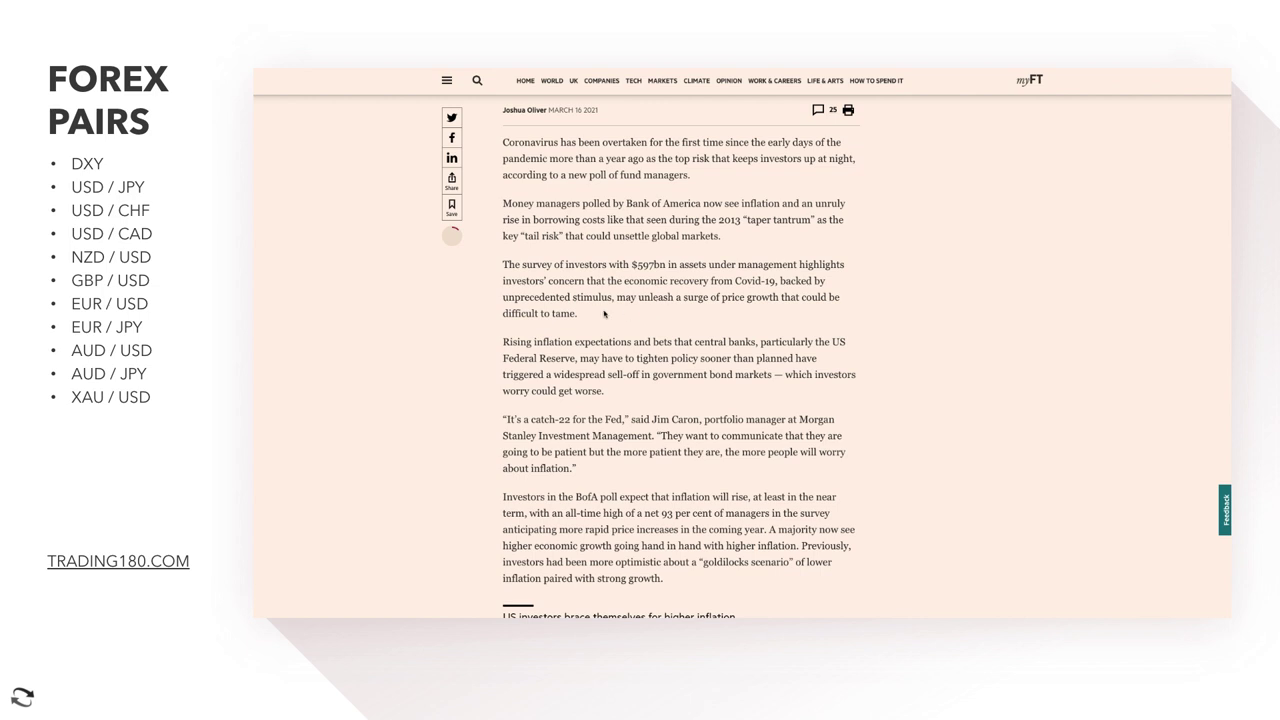
Highlight "unprecedented stimulus", the paragraph on rising inflation expectations, and the phrase "tighten policy" within it.
{"action": "left_click_drag", "start_coordinate": [508, 297], "coordinate": [612, 302]}
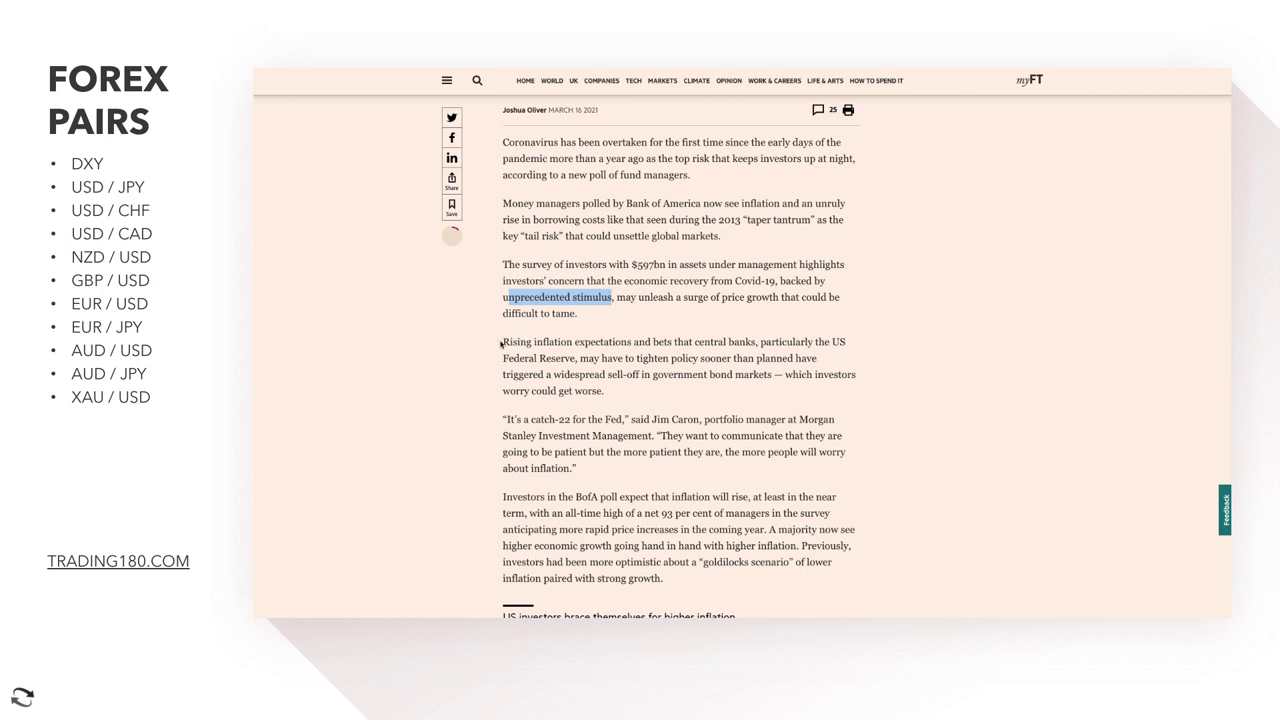
{"action": "left_click_drag", "start_coordinate": [503, 342], "coordinate": [690, 393]}
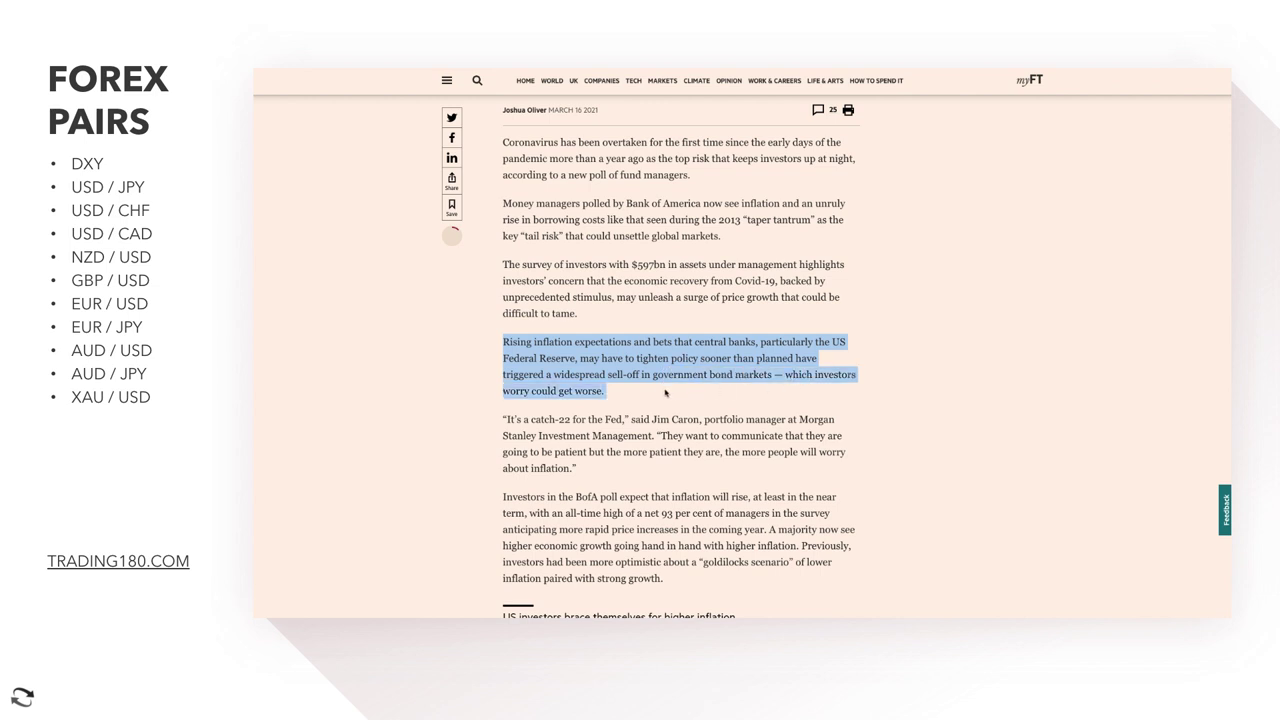
{"action": "left_click", "coordinate": [648, 388]}
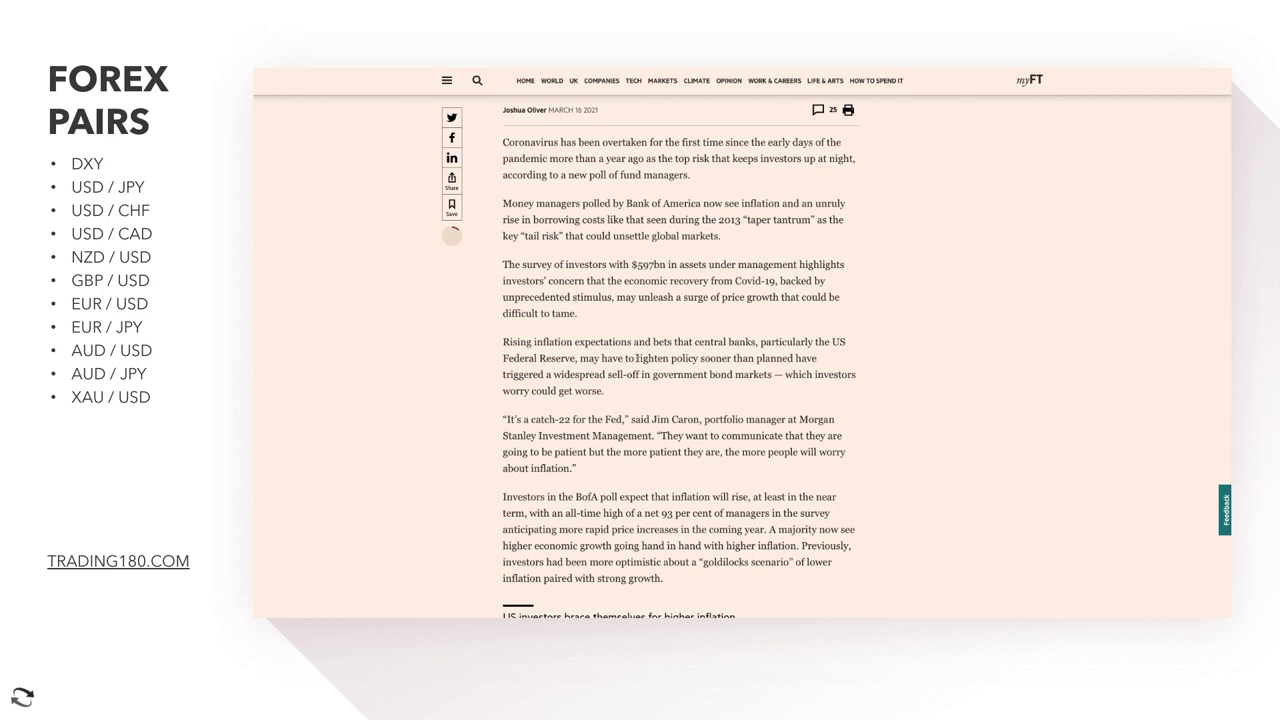
{"action": "left_click_drag", "start_coordinate": [636, 358], "coordinate": [702, 358]}
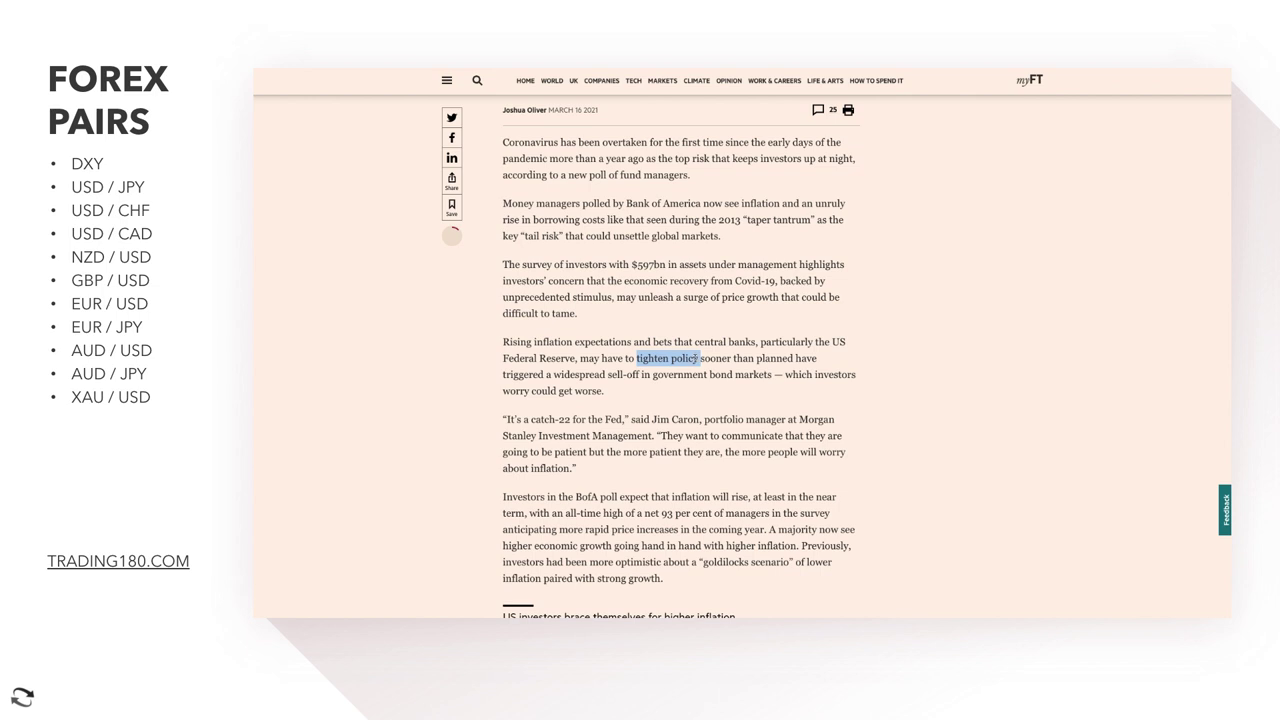
{"action": "left_click", "coordinate": [697, 357]}
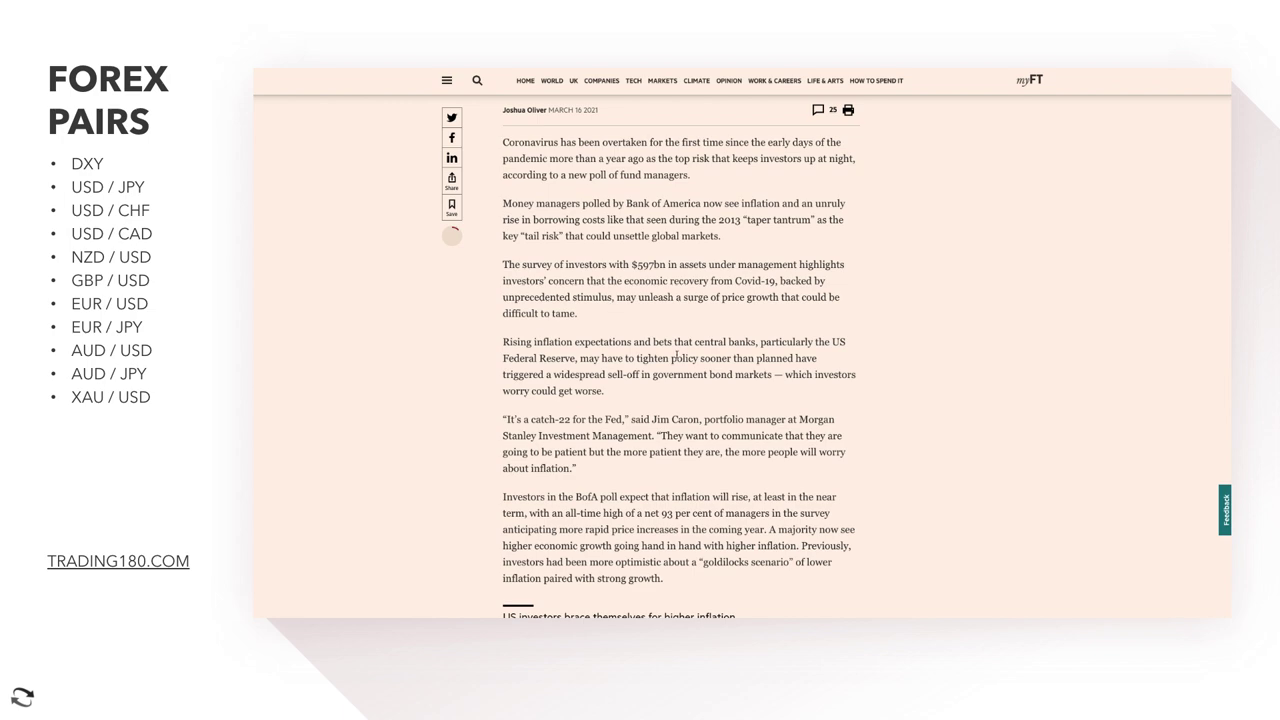
Brush two projected paths on the DXY chart: a dip into the 91.028 demand zone turning up, and a rise into the 92.397 supply zone turning down.
{"action": "scroll", "coordinate": [676, 356], "scroll_direction": "up", "scroll_amount": 3}
{"action": "scroll", "coordinate": [677, 358], "scroll_direction": "down", "scroll_amount": 2}
{"action": "scroll", "coordinate": [676, 356], "scroll_direction": "up", "scroll_amount": 5}
{"action": "scroll", "coordinate": [674, 348], "scroll_direction": "down", "scroll_amount": 2}
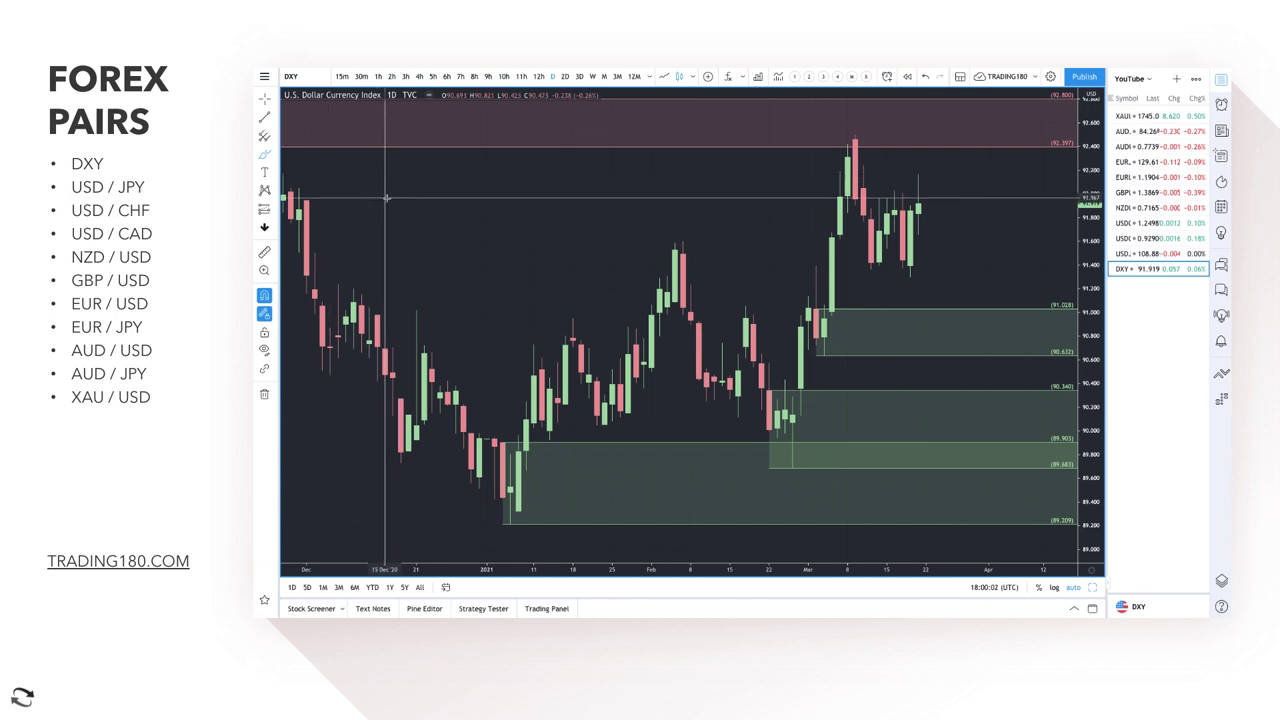
{"action": "left_click", "coordinate": [270, 155]}
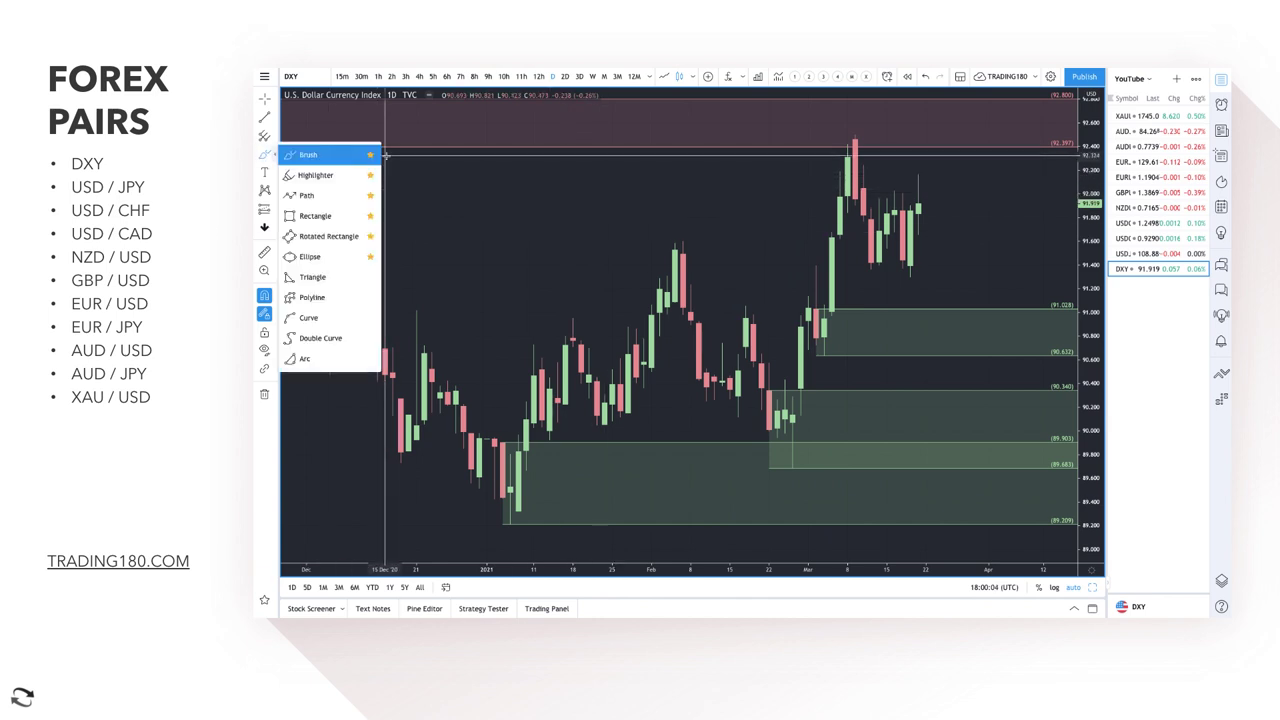
{"action": "left_click", "coordinate": [392, 157]}
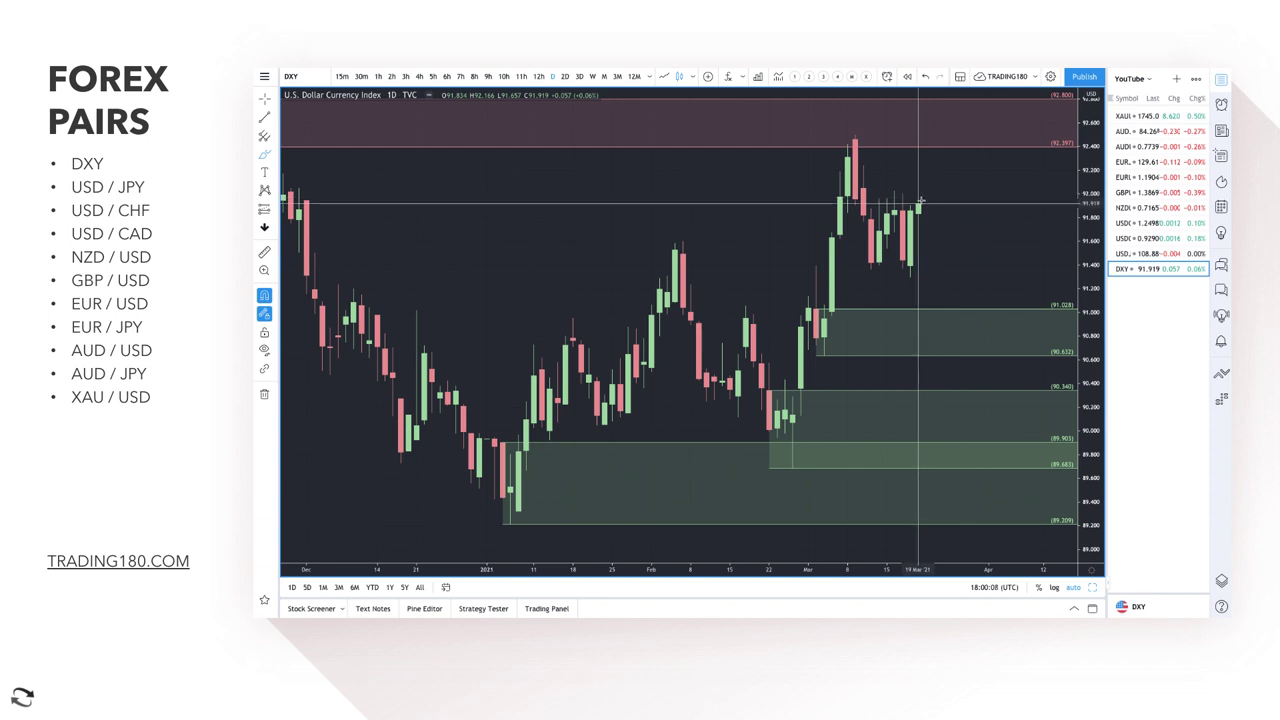
{"action": "mouse_move", "coordinate": [920, 210]}
{"action": "left_mouse_down"}
{"action": "mouse_move", "coordinate": [951, 323]}
{"action": "mouse_move", "coordinate": [994, 272]}
{"action": "mouse_move", "coordinate": [990, 283]}
{"action": "left_mouse_up"}
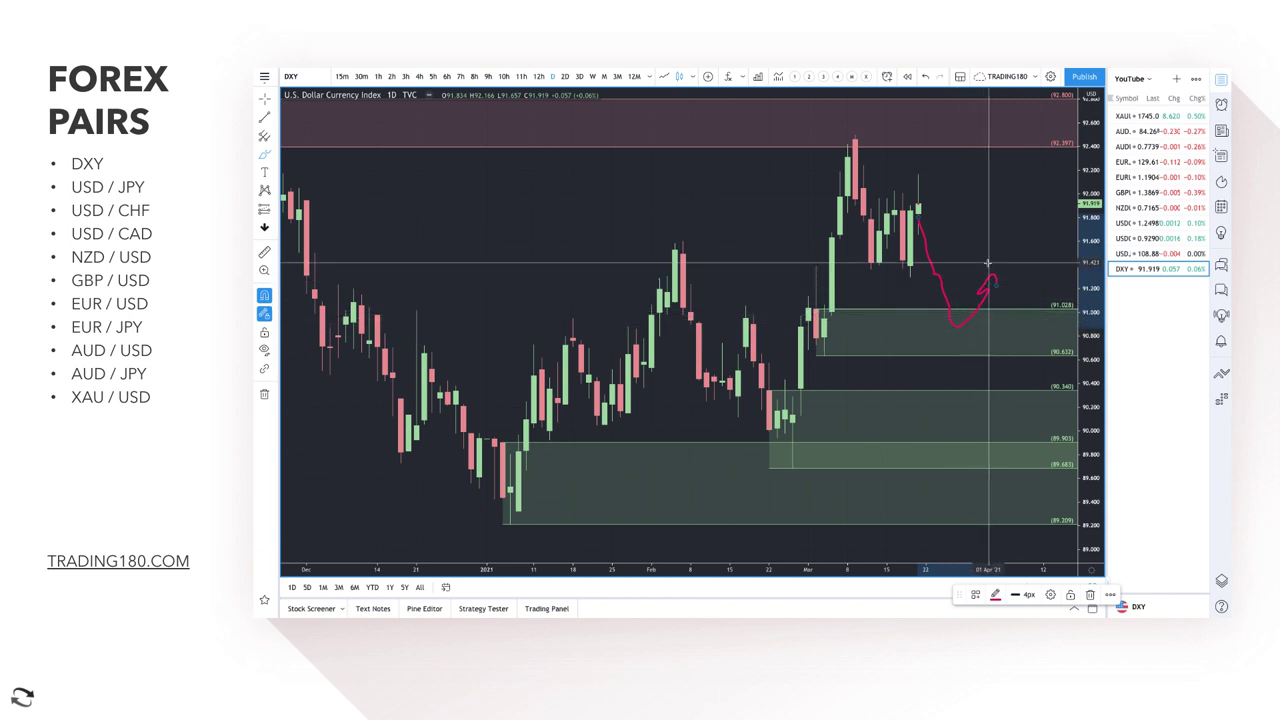
{"action": "mouse_move", "coordinate": [917, 207]}
{"action": "left_mouse_down"}
{"action": "mouse_move", "coordinate": [948, 135]}
{"action": "mouse_move", "coordinate": [985, 150]}
{"action": "mouse_move", "coordinate": [1000, 188]}
{"action": "mouse_move", "coordinate": [1013, 170]}
{"action": "left_mouse_up"}
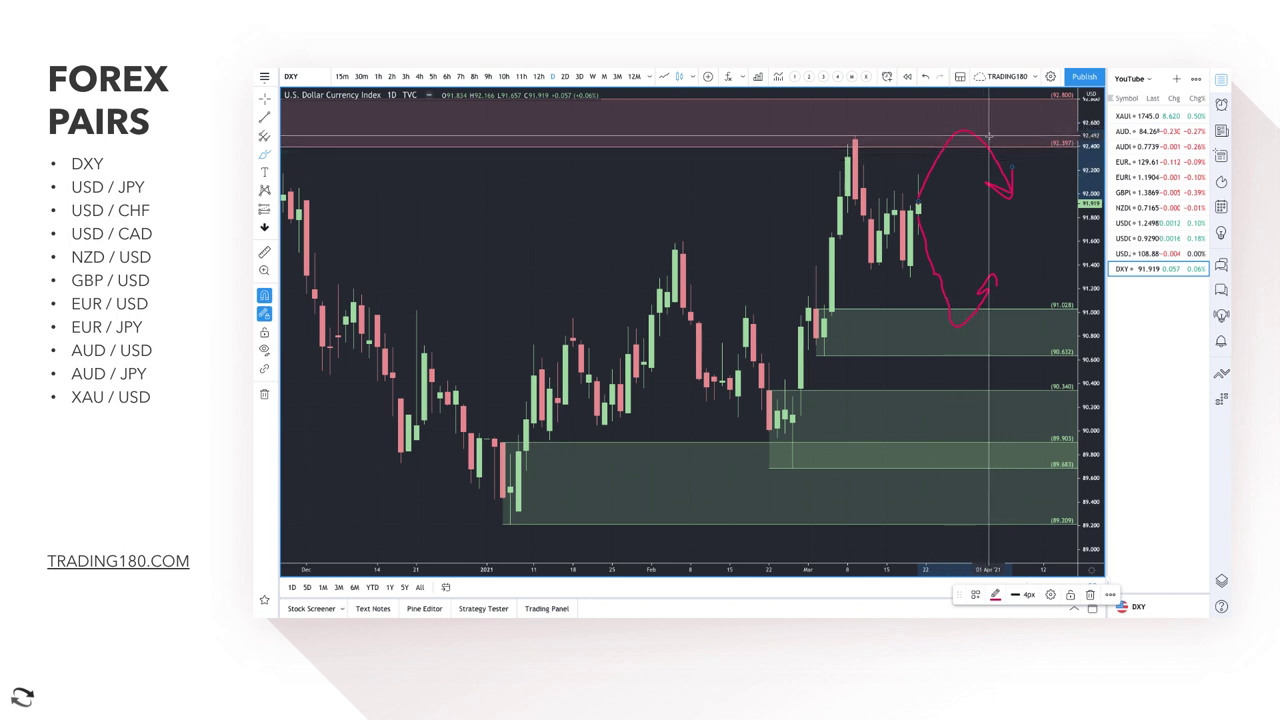
{"action": "scroll", "coordinate": [957, 131], "scroll_direction": "down", "scroll_amount": 3}
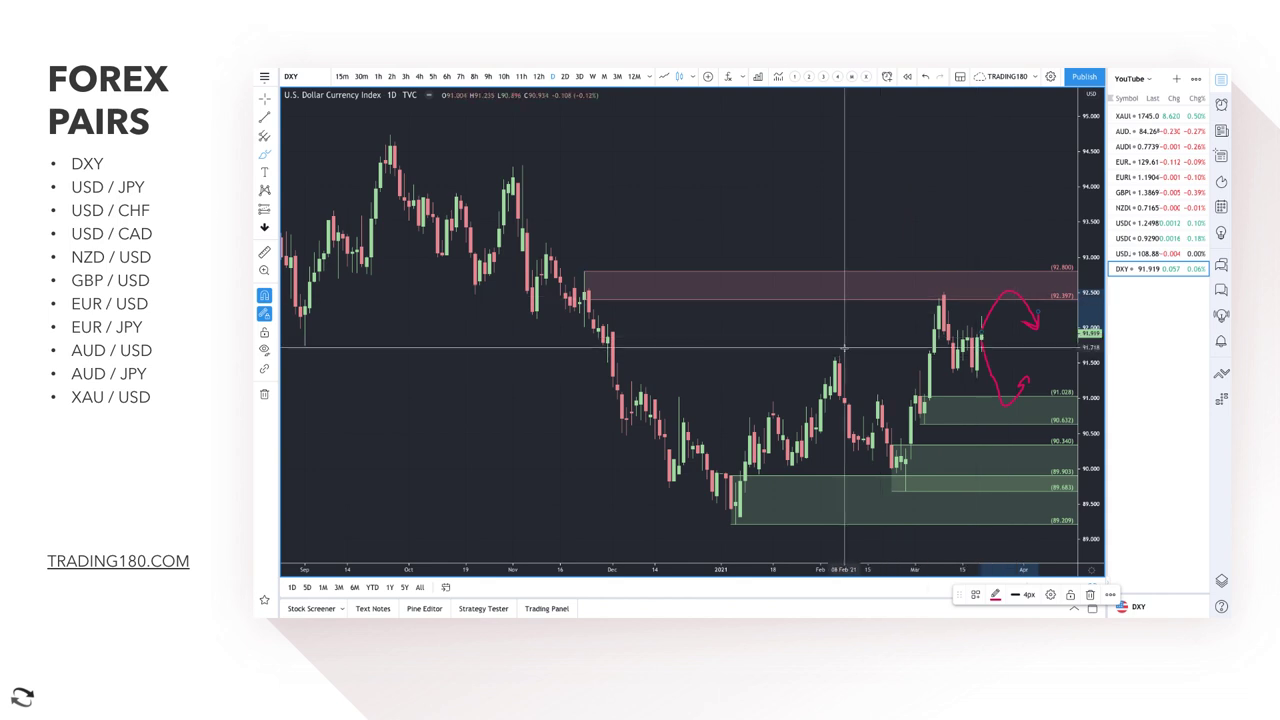
{"action": "scroll", "coordinate": [870, 345], "scroll_direction": "up", "scroll_amount": 3}
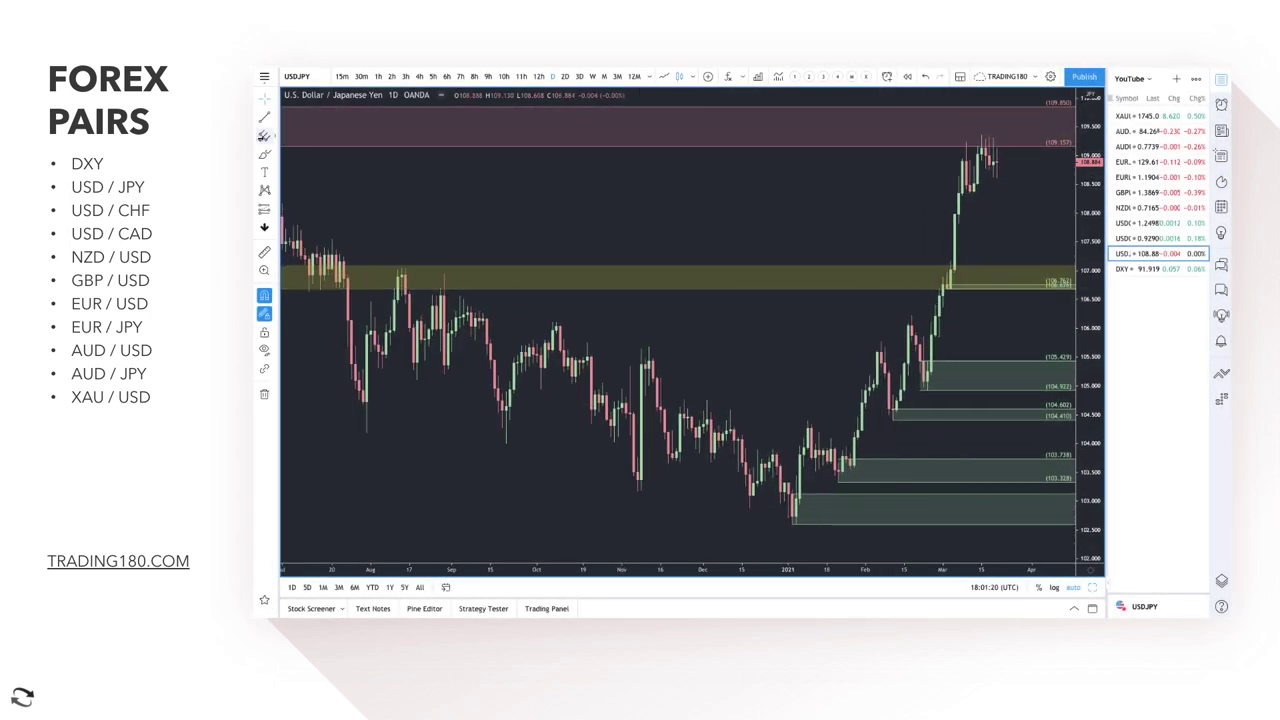
Draw a zone at the 10 March low on USDJPY, from 108.381 to 108.488, and apply the DEMAND template to it.
{"action": "left_click", "coordinate": [276, 140]}
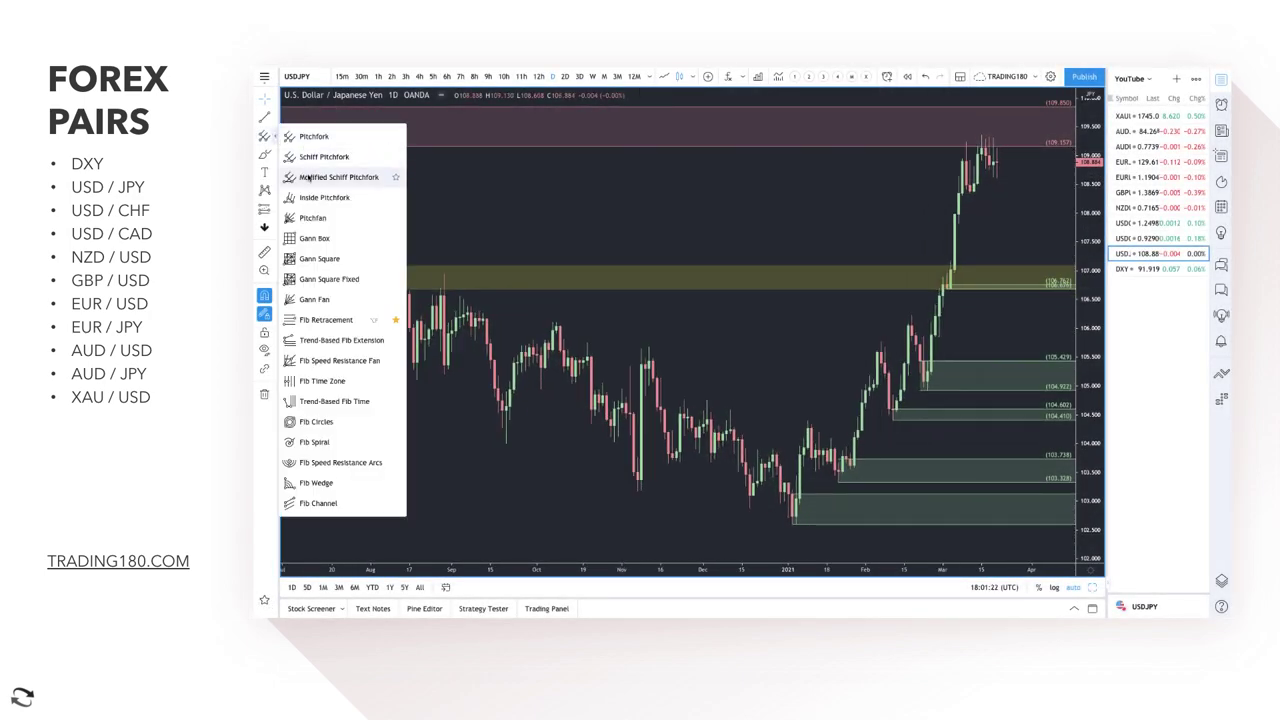
{"action": "left_click", "coordinate": [318, 298]}
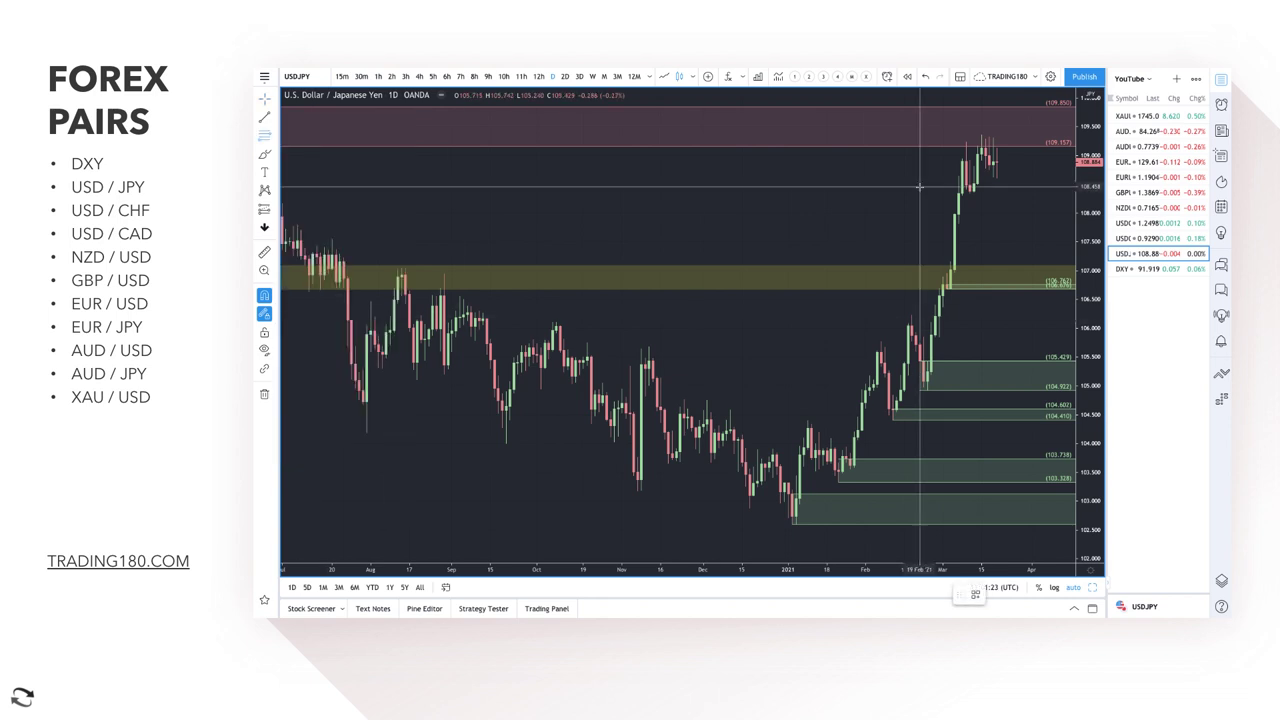
{"action": "left_click", "coordinate": [970, 190]}
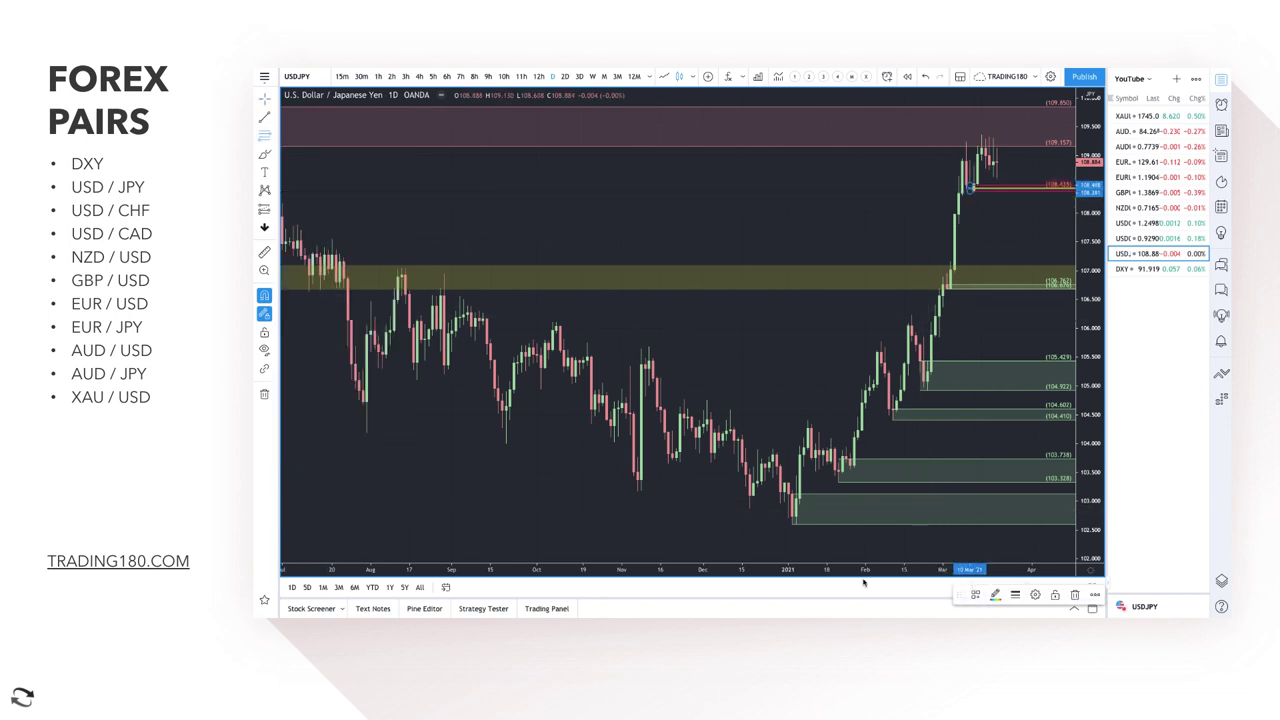
{"action": "left_click", "coordinate": [975, 593]}
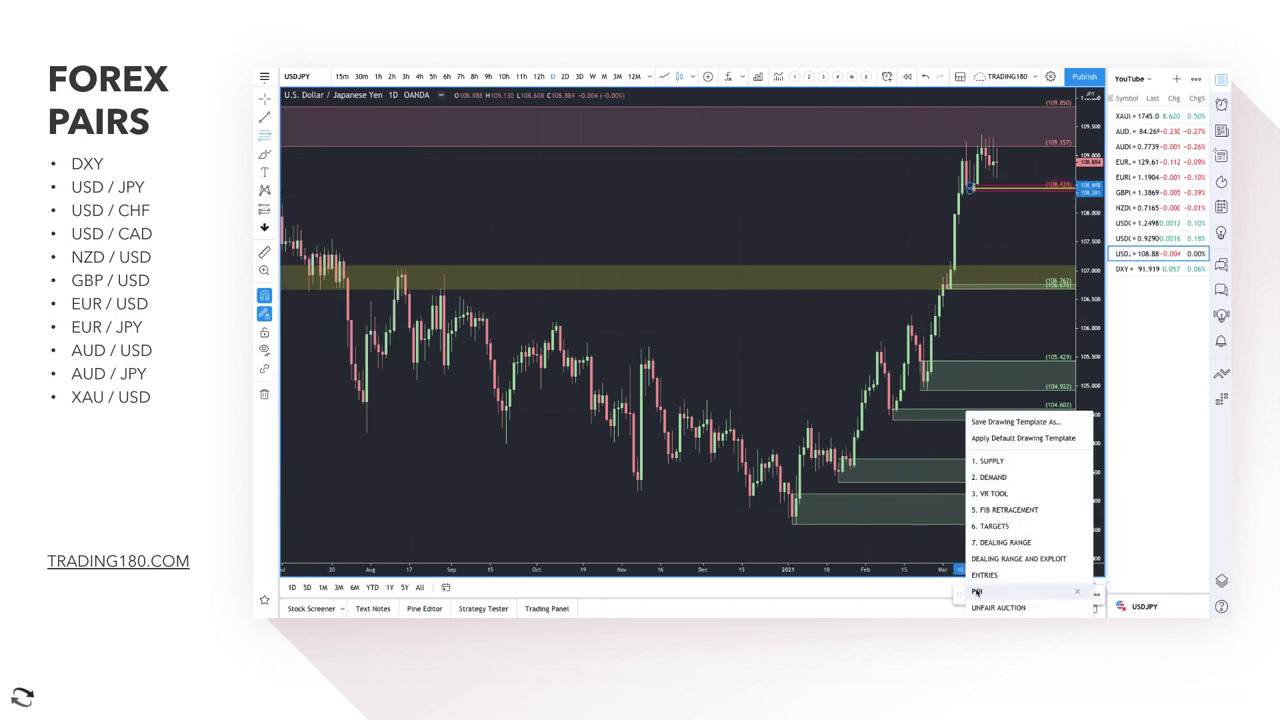
{"action": "left_click", "coordinate": [990, 477]}
Brush a path dipping into the 108.381–108.488 demand zone and turning up, and circle the candle bases at the 104.922–105.429 and 106.676–106.762 zones.
{"action": "scroll", "coordinate": [810, 300], "scroll_direction": "up", "scroll_amount": 5}
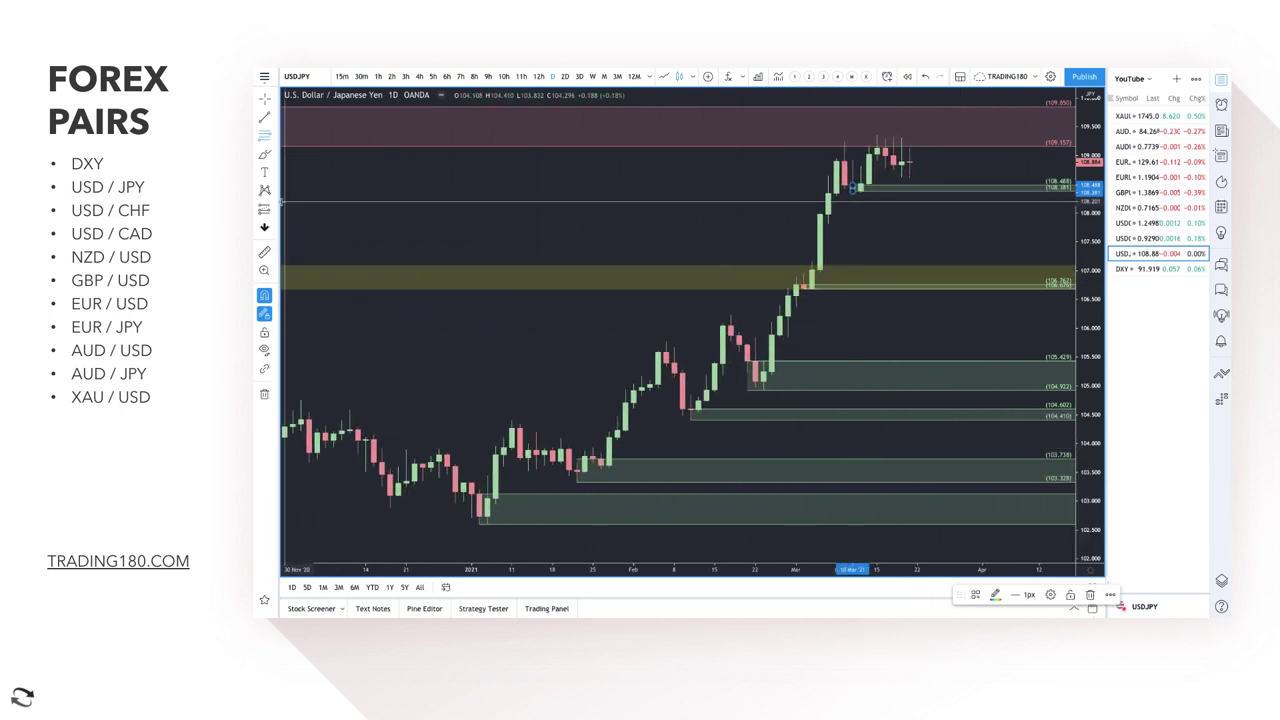
{"action": "left_click", "coordinate": [264, 153]}
{"action": "mouse_move", "coordinate": [908, 161]}
{"action": "left_mouse_down"}
{"action": "mouse_move", "coordinate": [927, 191]}
{"action": "mouse_move", "coordinate": [970, 167]}
{"action": "mouse_move", "coordinate": [975, 181]}
{"action": "left_mouse_up"}
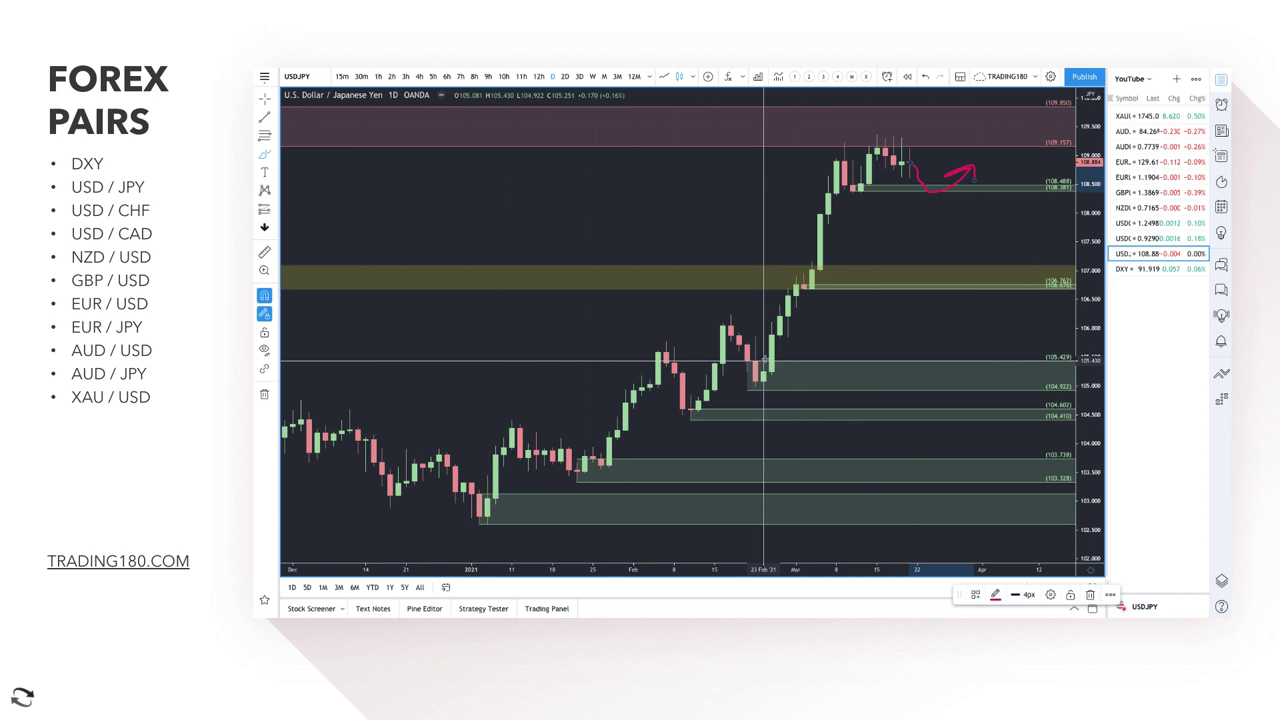
{"action": "left_click_drag", "start_coordinate": [748, 385], "coordinate": [766, 358]}
{"action": "left_click_drag", "start_coordinate": [788, 290], "coordinate": [802, 270]}
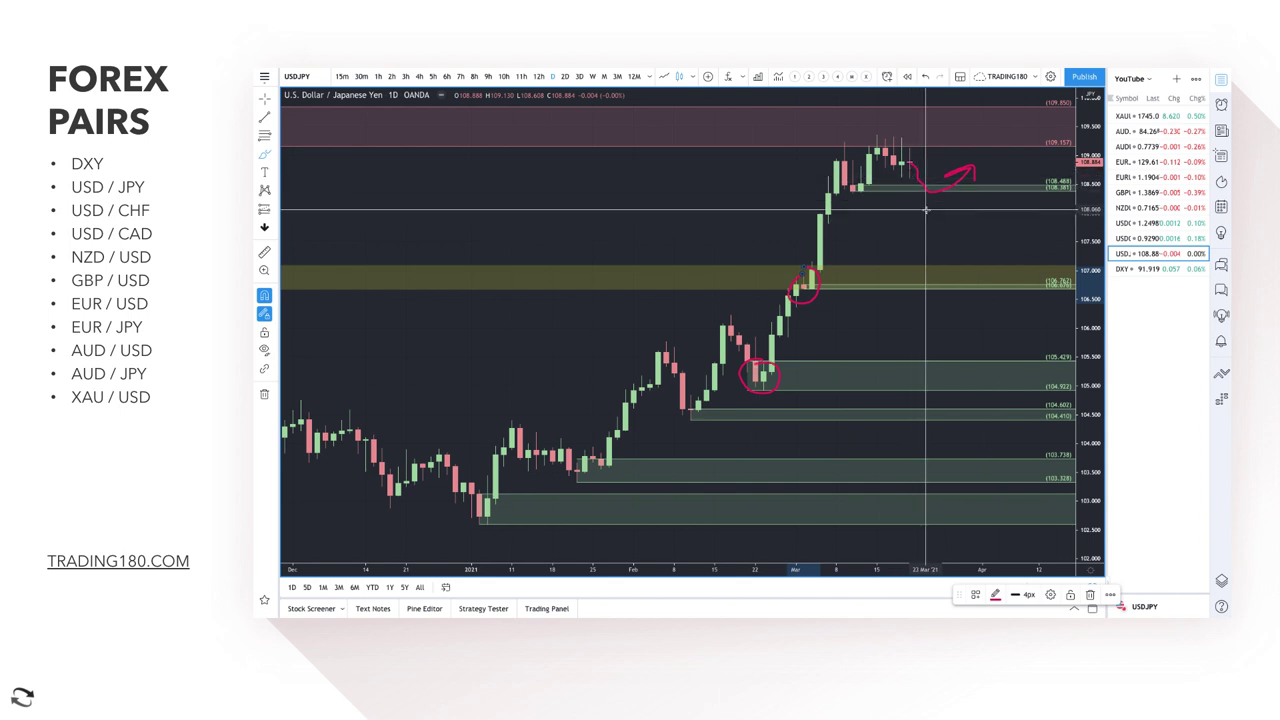
Brush a drop into the 106.676–106.762 zone turning up and a spike above 109.850 that retests 108.488, and circle the recent top candles.
{"action": "mouse_move", "coordinate": [926, 182]}
{"action": "left_mouse_down"}
{"action": "mouse_move", "coordinate": [957, 277]}
{"action": "mouse_move", "coordinate": [972, 285]}
{"action": "mouse_move", "coordinate": [1004, 243]}
{"action": "left_mouse_up"}
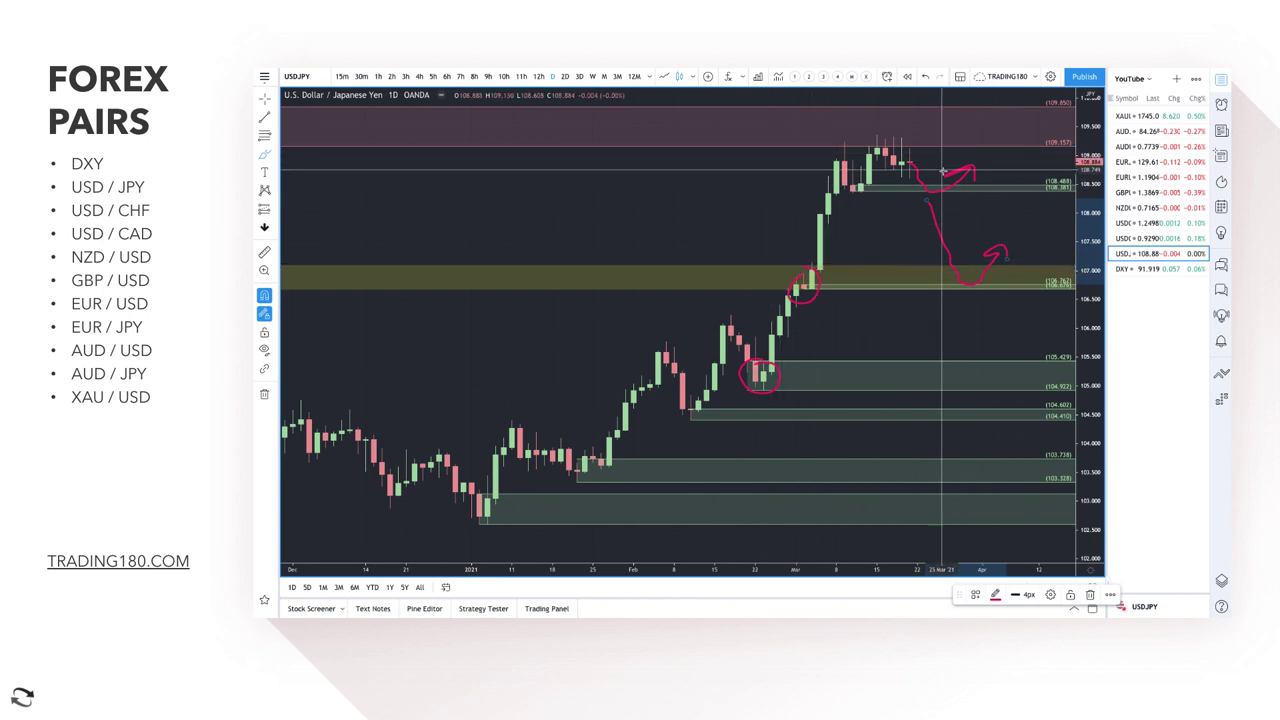
{"action": "mouse_move", "coordinate": [928, 190]}
{"action": "left_mouse_down"}
{"action": "mouse_move", "coordinate": [940, 92]}
{"action": "mouse_move", "coordinate": [992, 186]}
{"action": "mouse_move", "coordinate": [1016, 155]}
{"action": "left_mouse_up"}
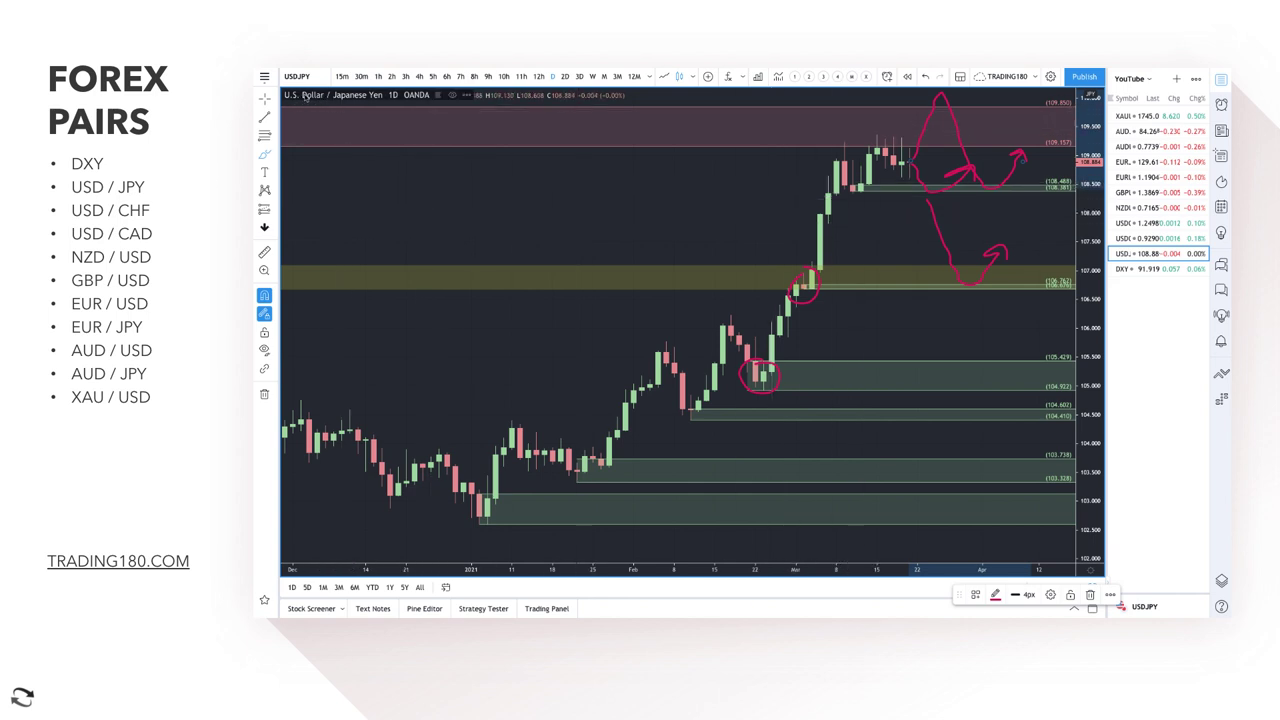
{"action": "mouse_move", "coordinate": [829, 180]}
{"action": "left_mouse_down"}
{"action": "mouse_move", "coordinate": [880, 118]}
{"action": "mouse_move", "coordinate": [918, 160]}
{"action": "mouse_move", "coordinate": [858, 195]}
{"action": "left_mouse_up"}
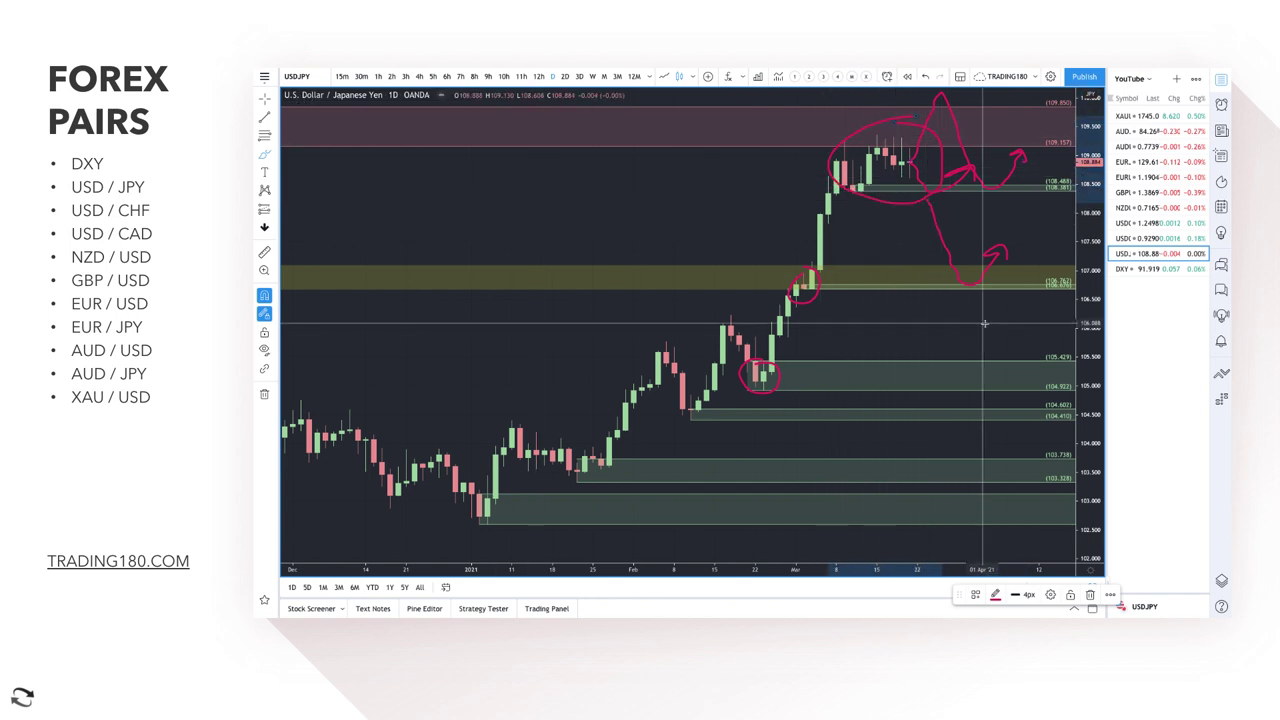
{"action": "scroll", "coordinate": [880, 240], "scroll_direction": "down", "scroll_amount": 3}
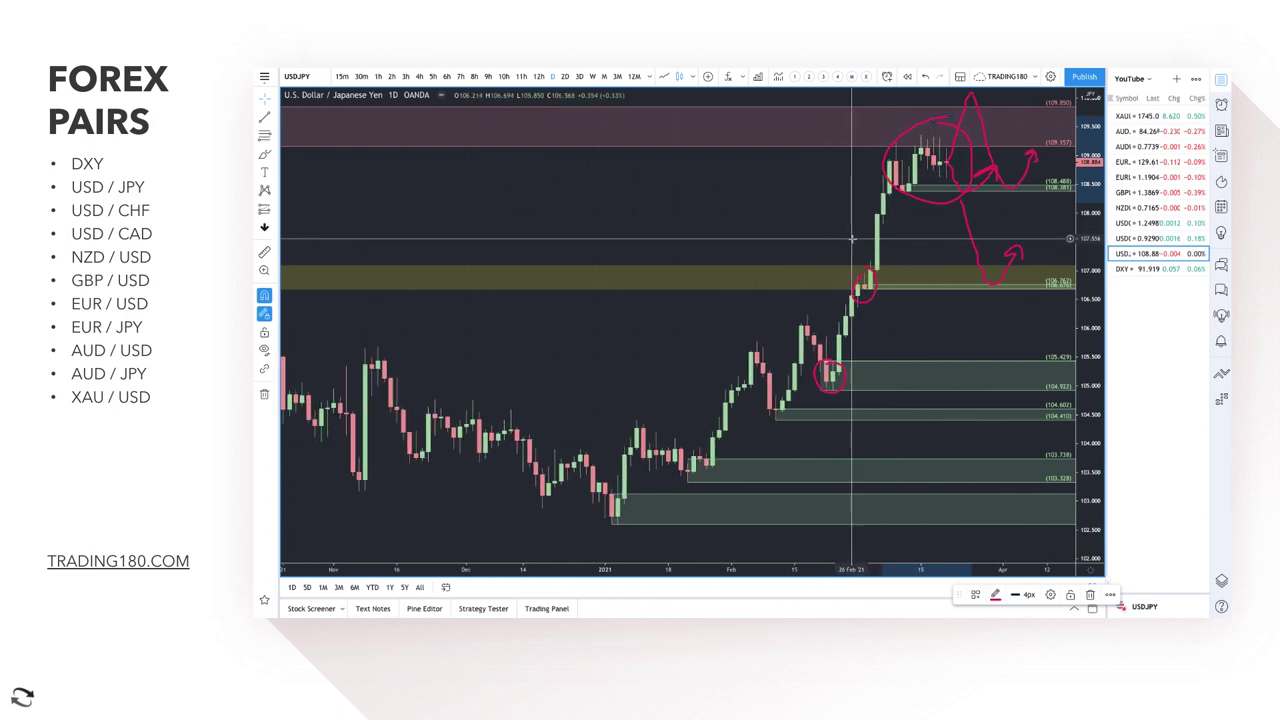
{"action": "scroll", "coordinate": [866, 246], "scroll_direction": "down", "scroll_amount": 6}
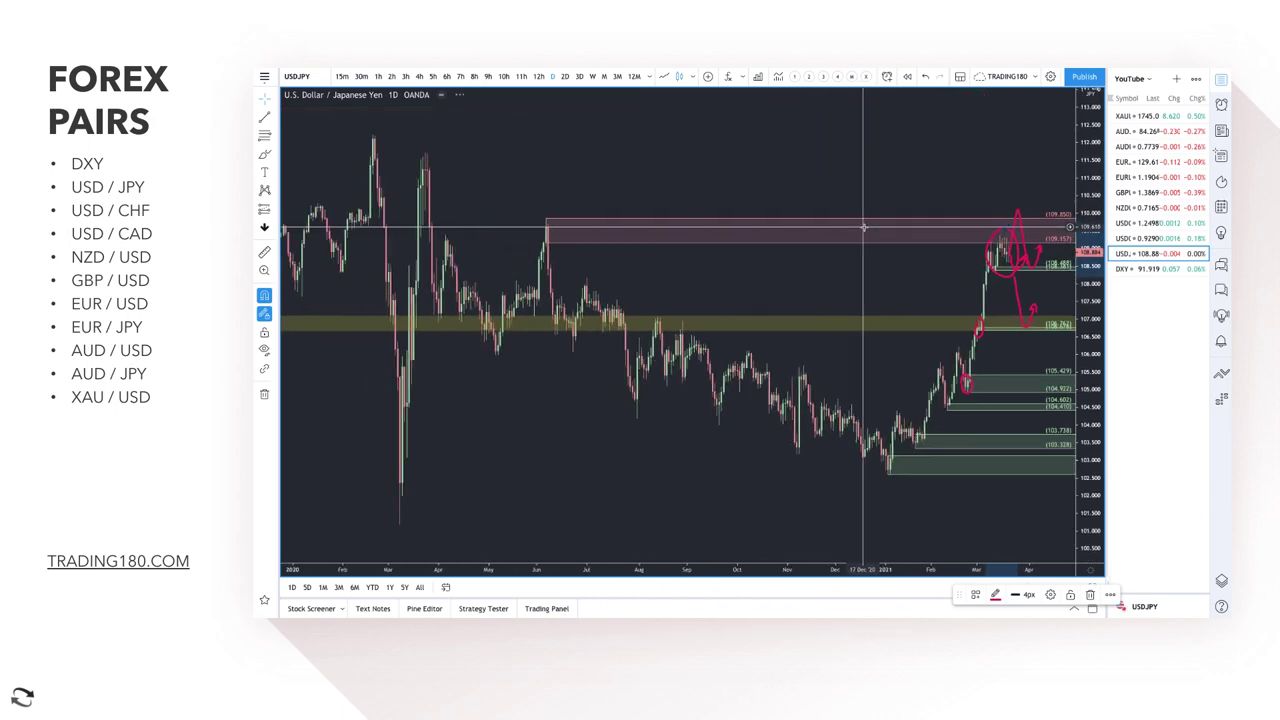
{"action": "scroll", "coordinate": [864, 228], "scroll_direction": "up", "scroll_amount": 1}
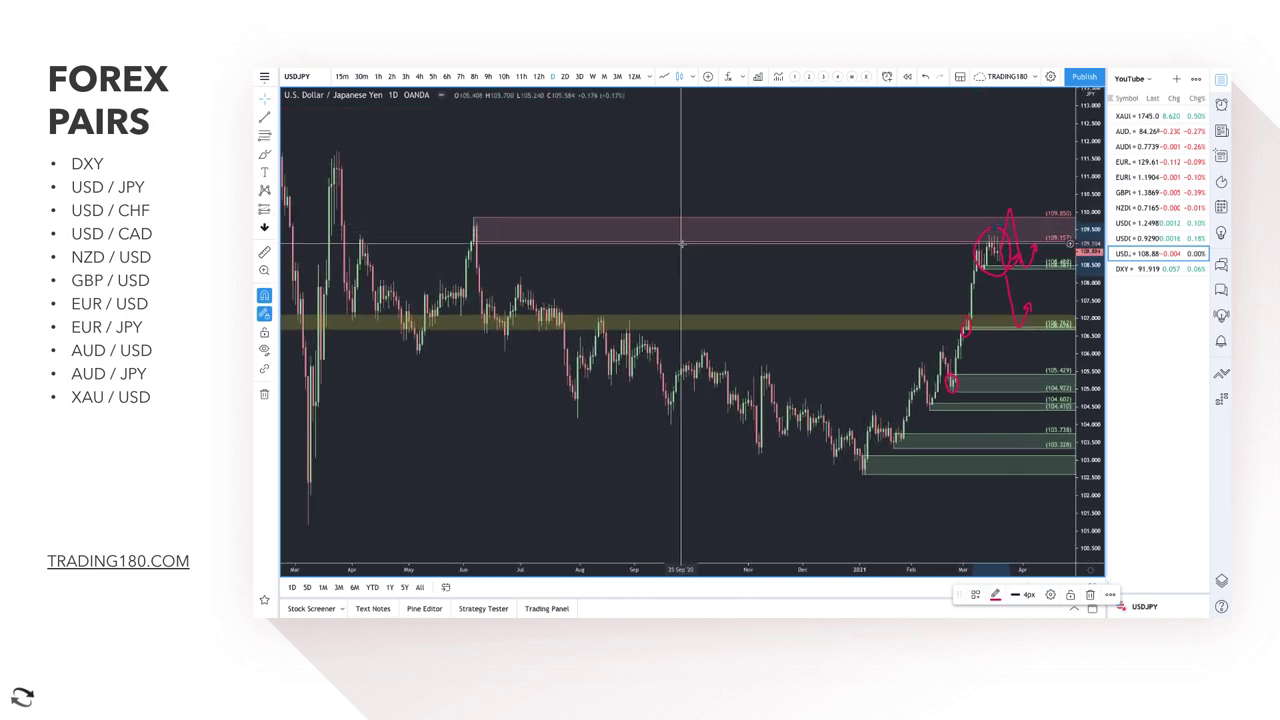
{"action": "scroll", "coordinate": [958, 236], "scroll_direction": "up", "scroll_amount": 3}
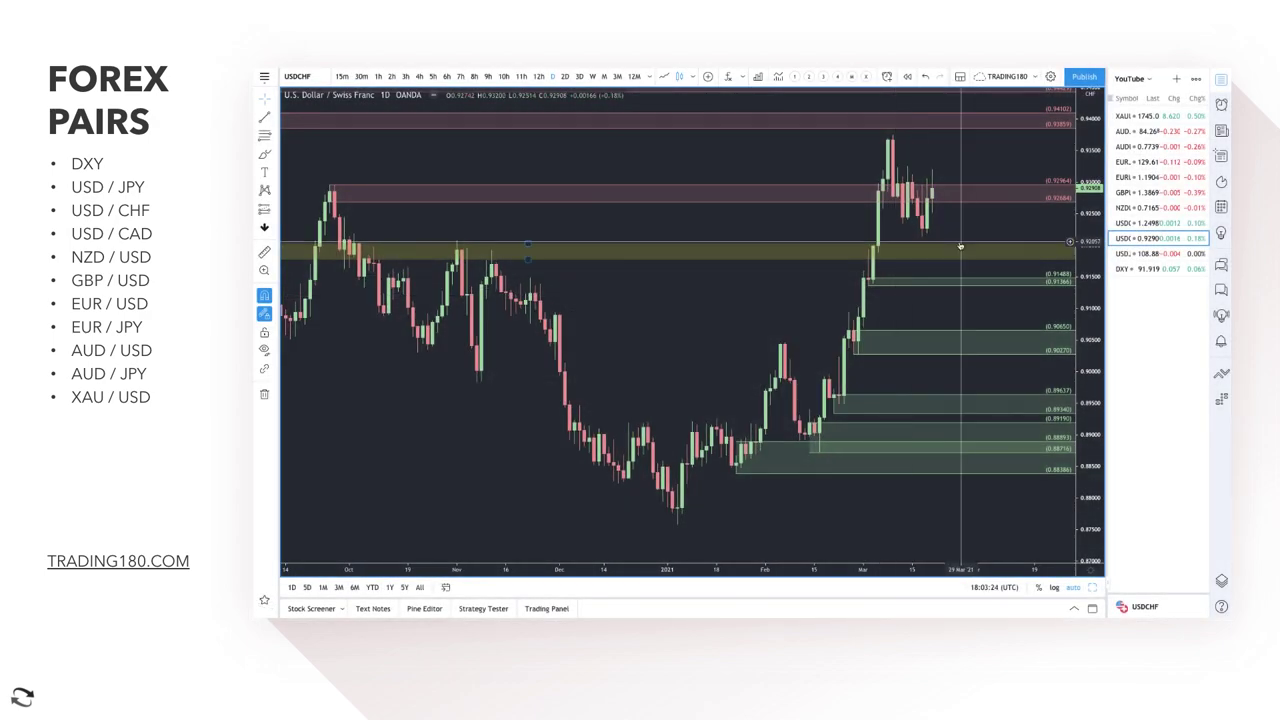
On the USDCHF chart, brush two projected dips turning up, one from the 0.91366–0.91488 demand zone and one from the yellow zone.
{"action": "right_click", "coordinate": [960, 245]}
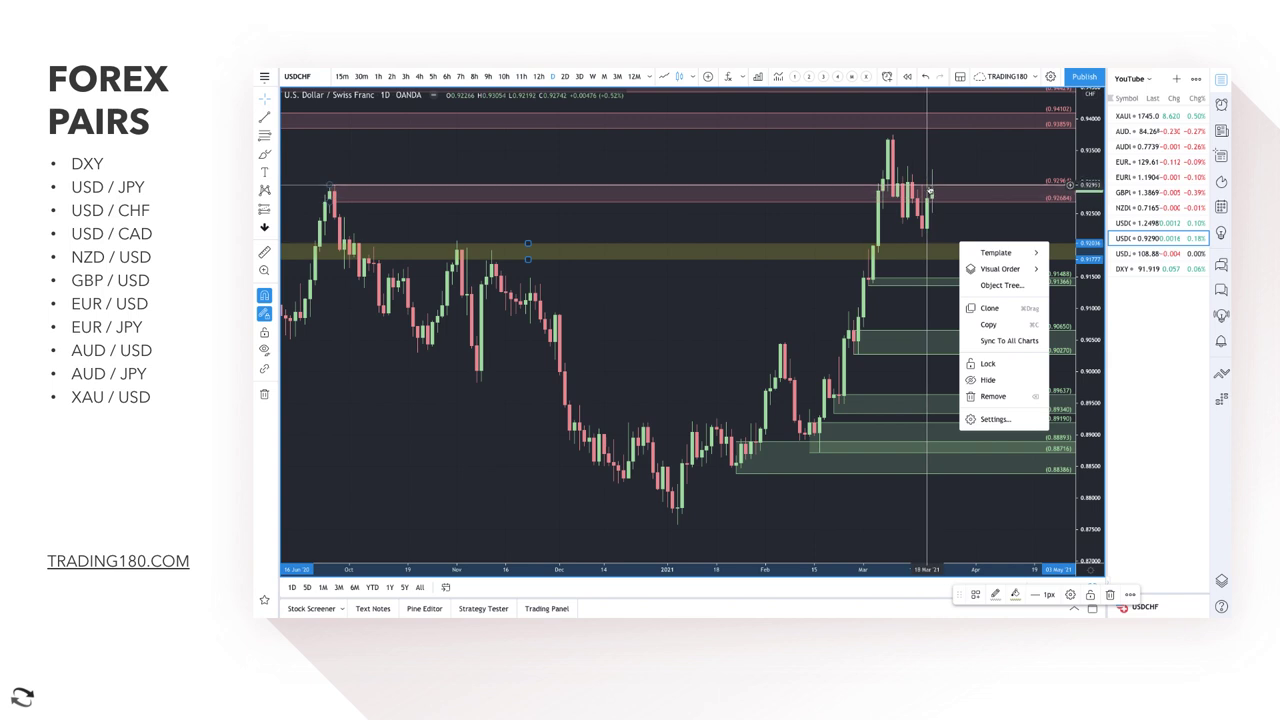
{"action": "key", "text": "Escape"}
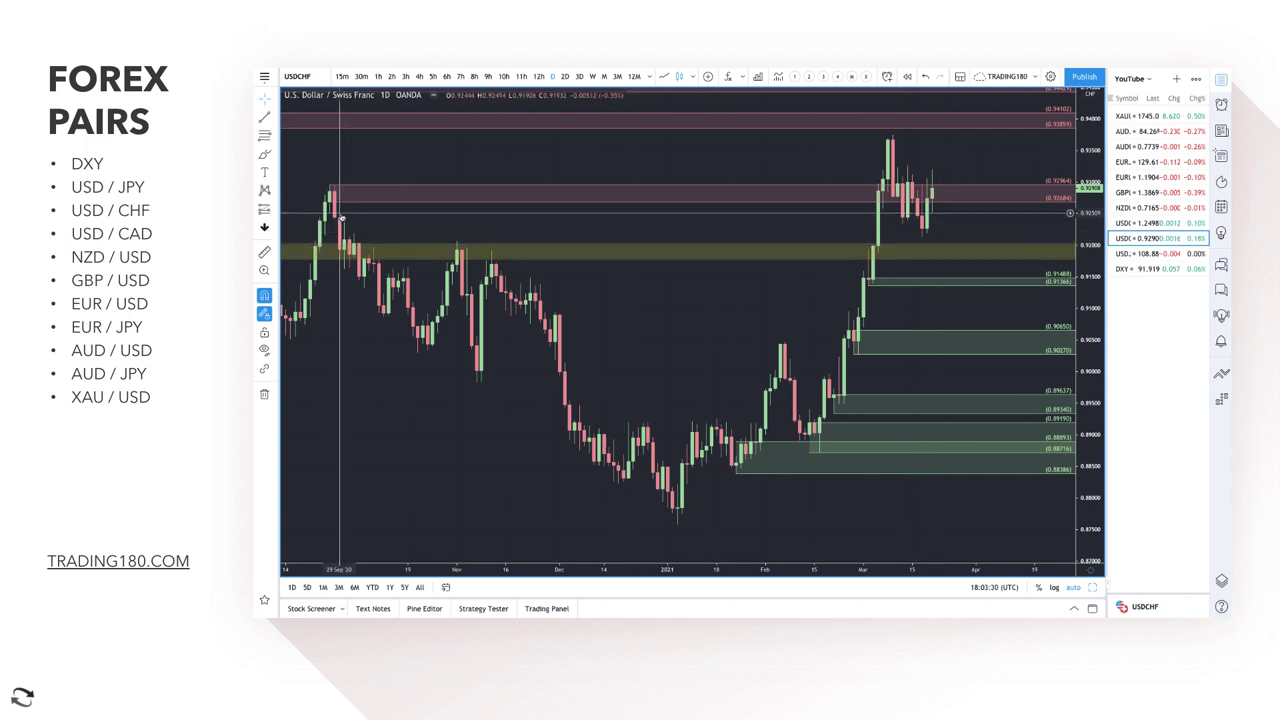
{"action": "left_click", "coordinate": [273, 153]}
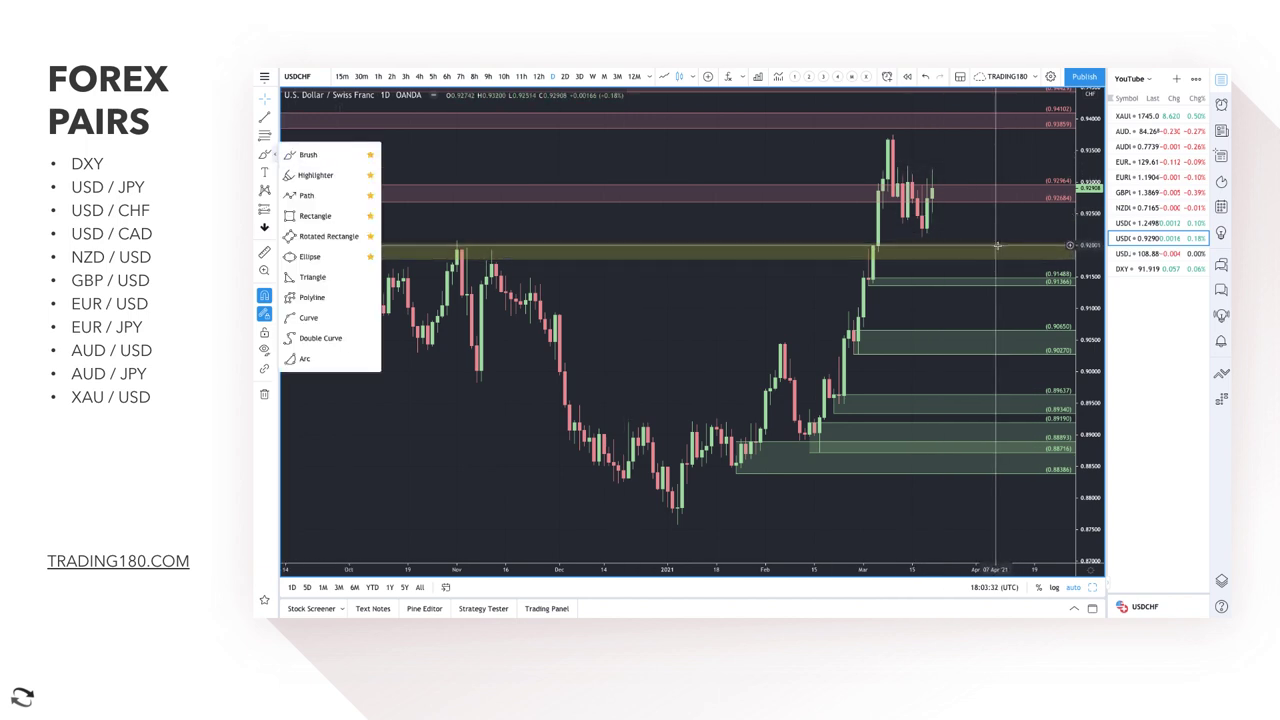
{"action": "mouse_move", "coordinate": [983, 249]}
{"action": "left_mouse_down"}
{"action": "mouse_move", "coordinate": [999, 248]}
{"action": "mouse_move", "coordinate": [961, 248]}
{"action": "left_mouse_up"}
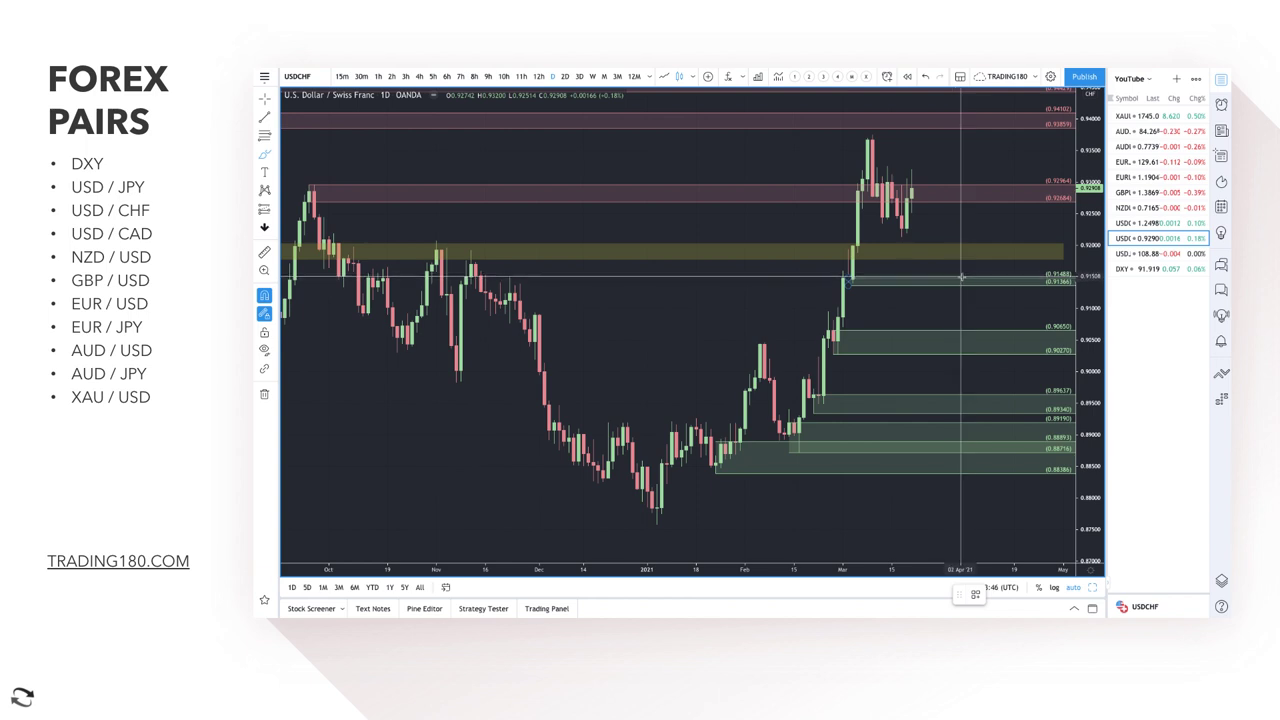
{"action": "mouse_move", "coordinate": [913, 205]}
{"action": "left_mouse_down"}
{"action": "mouse_move", "coordinate": [937, 266]}
{"action": "mouse_move", "coordinate": [990, 258]}
{"action": "left_mouse_up"}
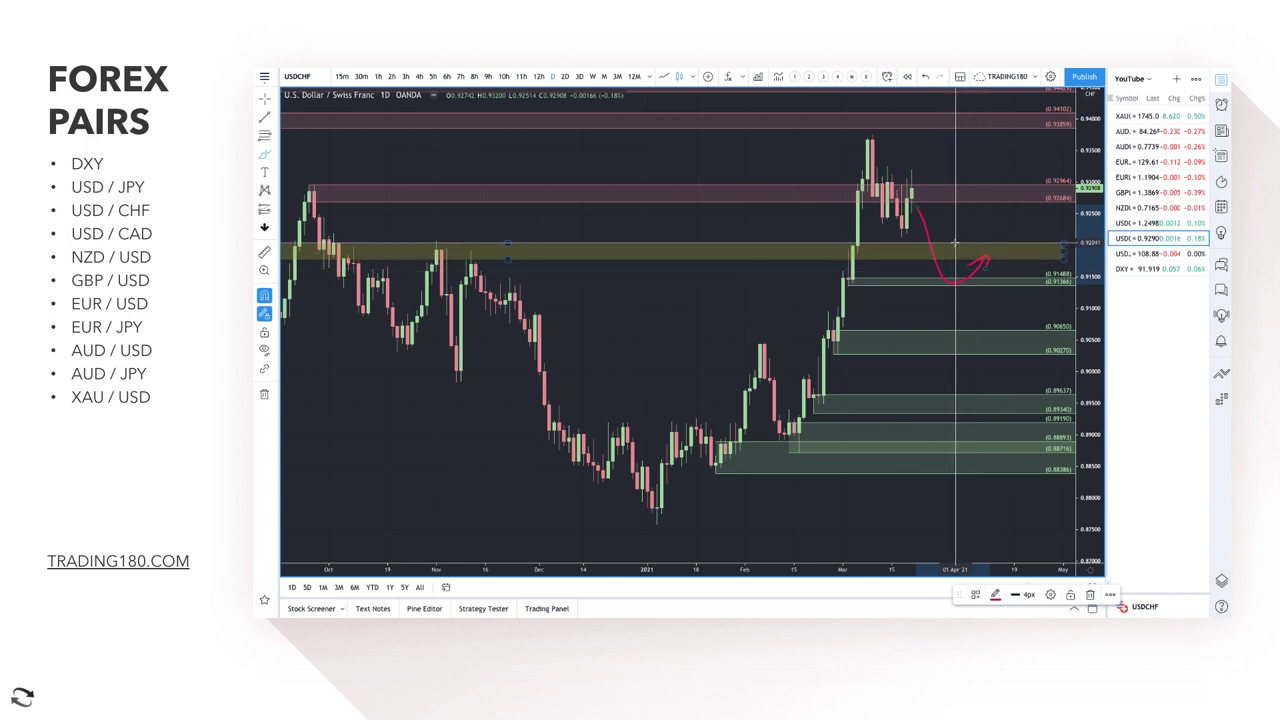
{"action": "left_click_drag", "start_coordinate": [927, 212], "coordinate": [988, 228]}
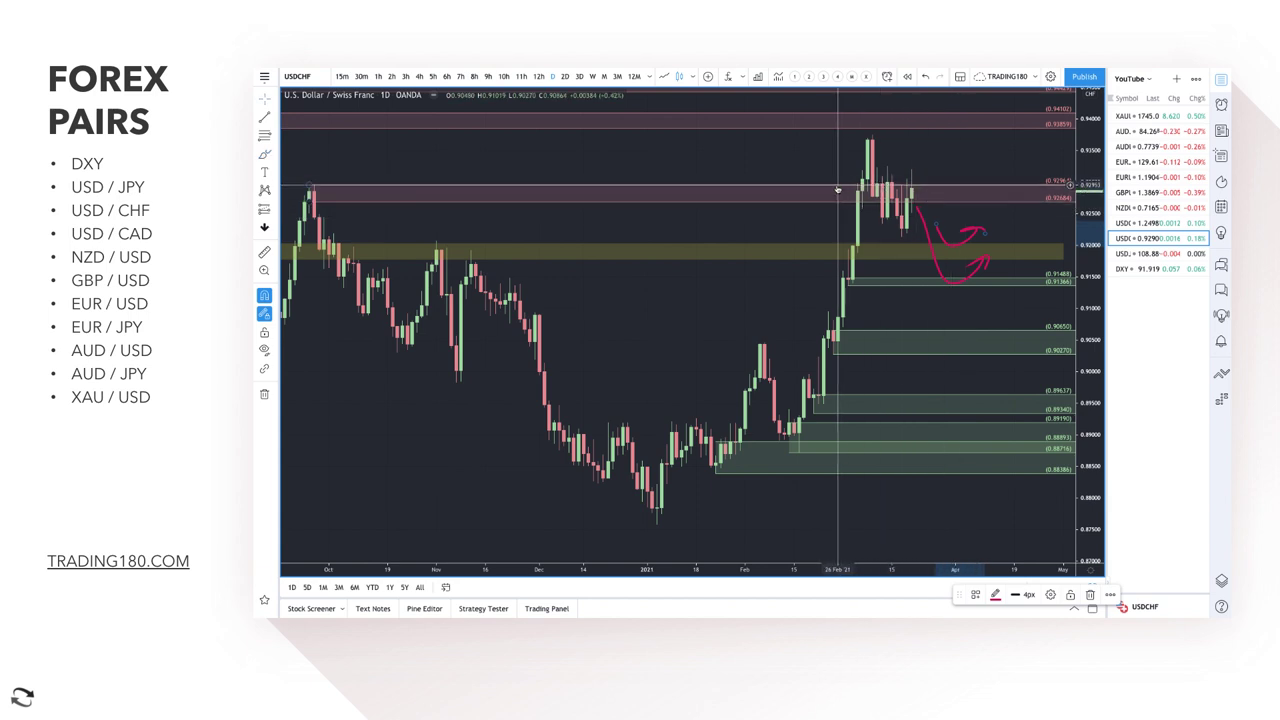
Replace the 0.92684–0.92964 supply zone with a zone from 0.93047 to 0.93756 at the March high, using the SUPPLY template.
{"action": "key", "text": "Delete"}
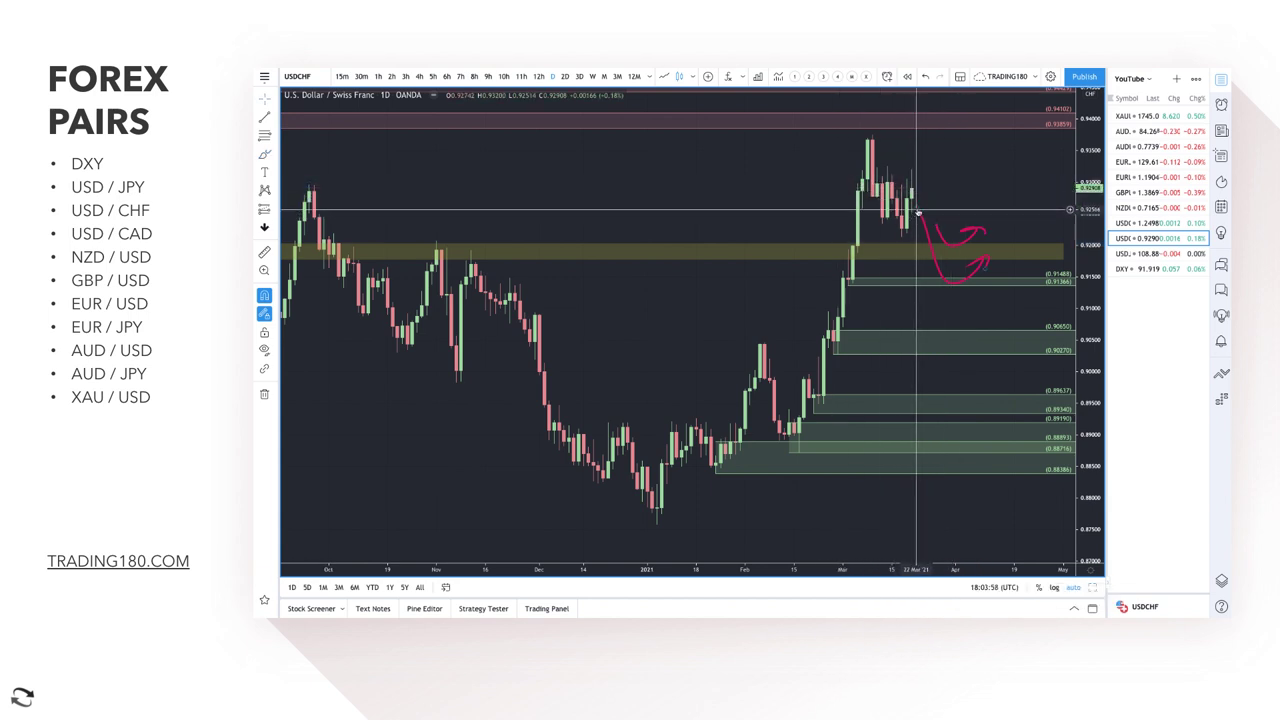
{"action": "left_click", "coordinate": [264, 136]}
{"action": "left_click_drag", "start_coordinate": [868, 179], "coordinate": [870, 134]}
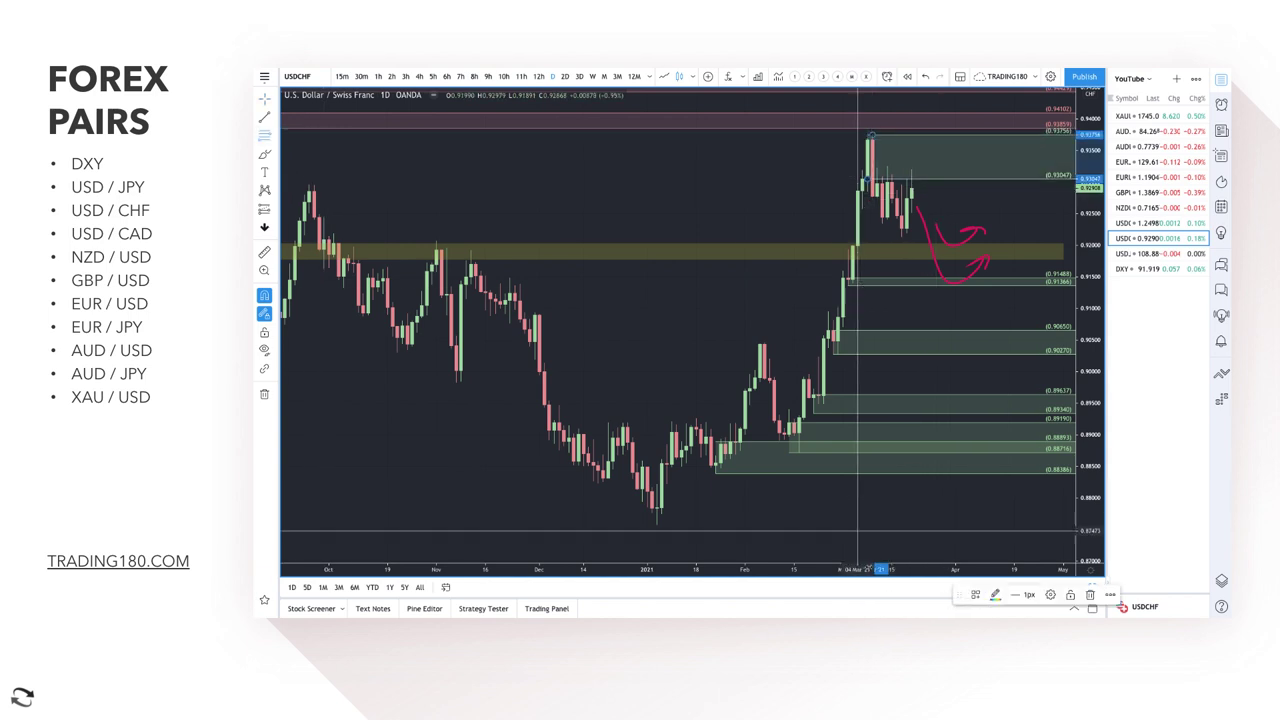
{"action": "left_click", "coordinate": [975, 595]}
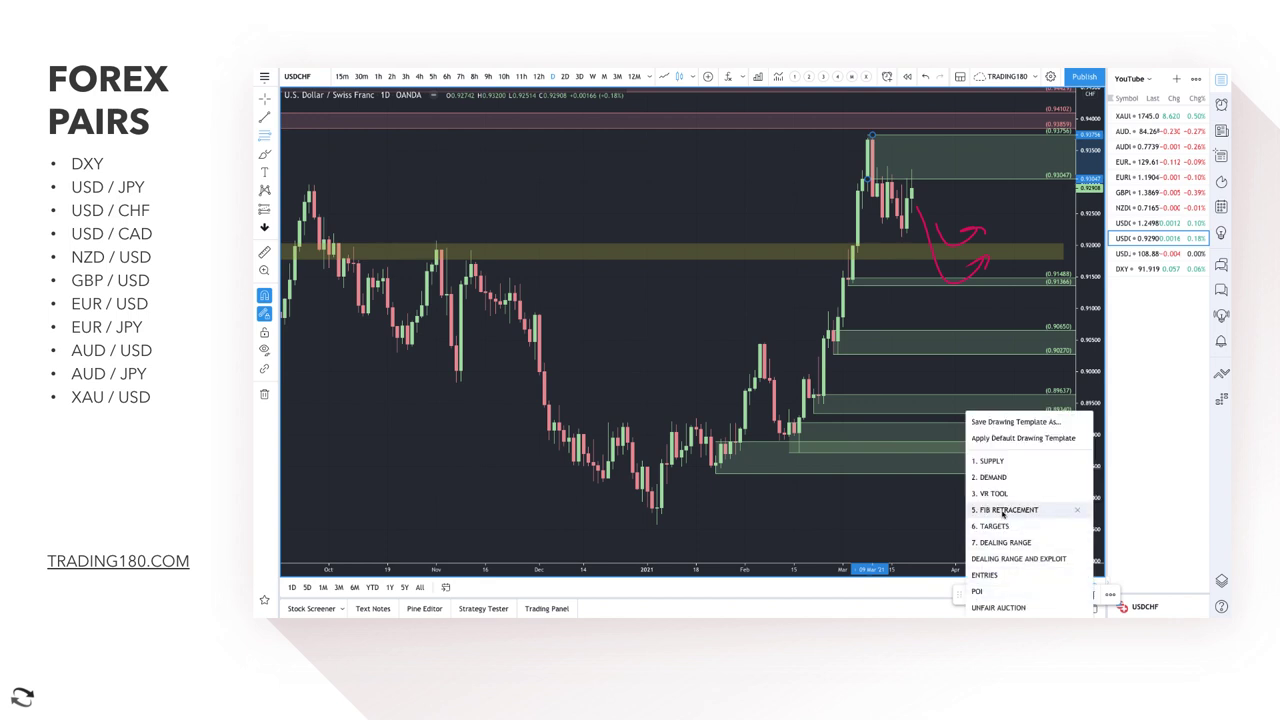
{"action": "left_click", "coordinate": [990, 462]}
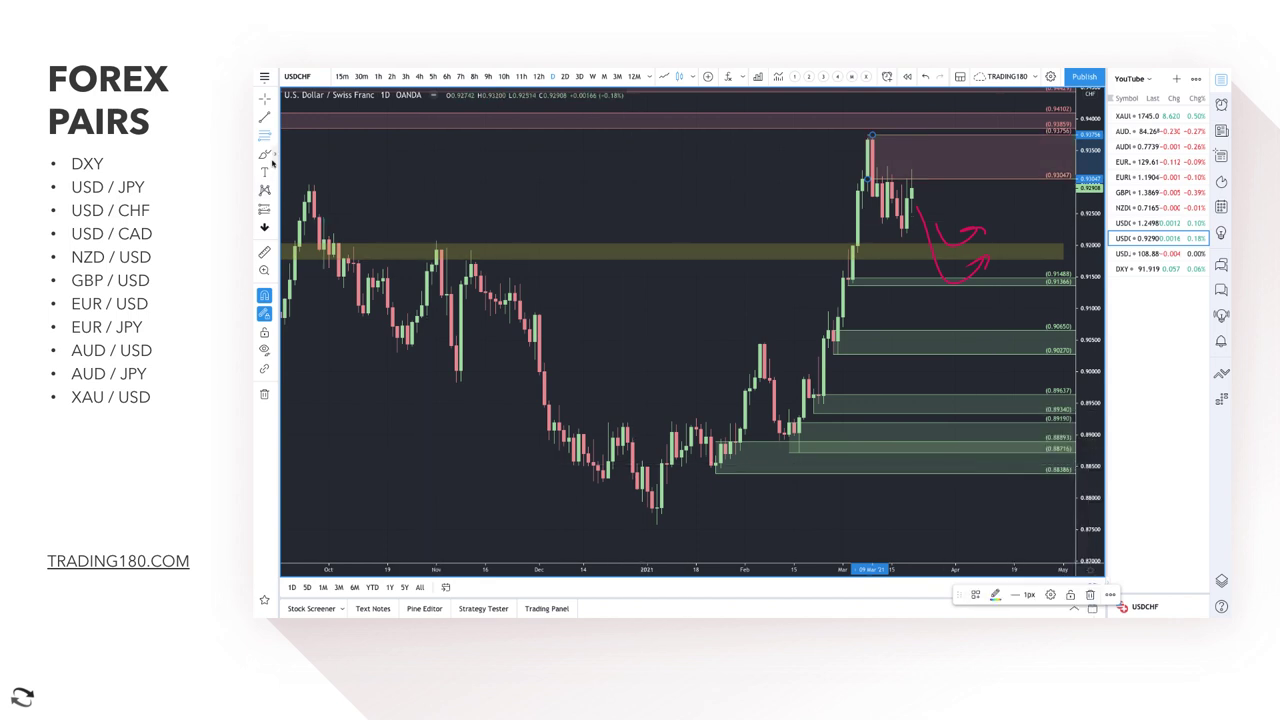
{"action": "key", "text": "Escape"}
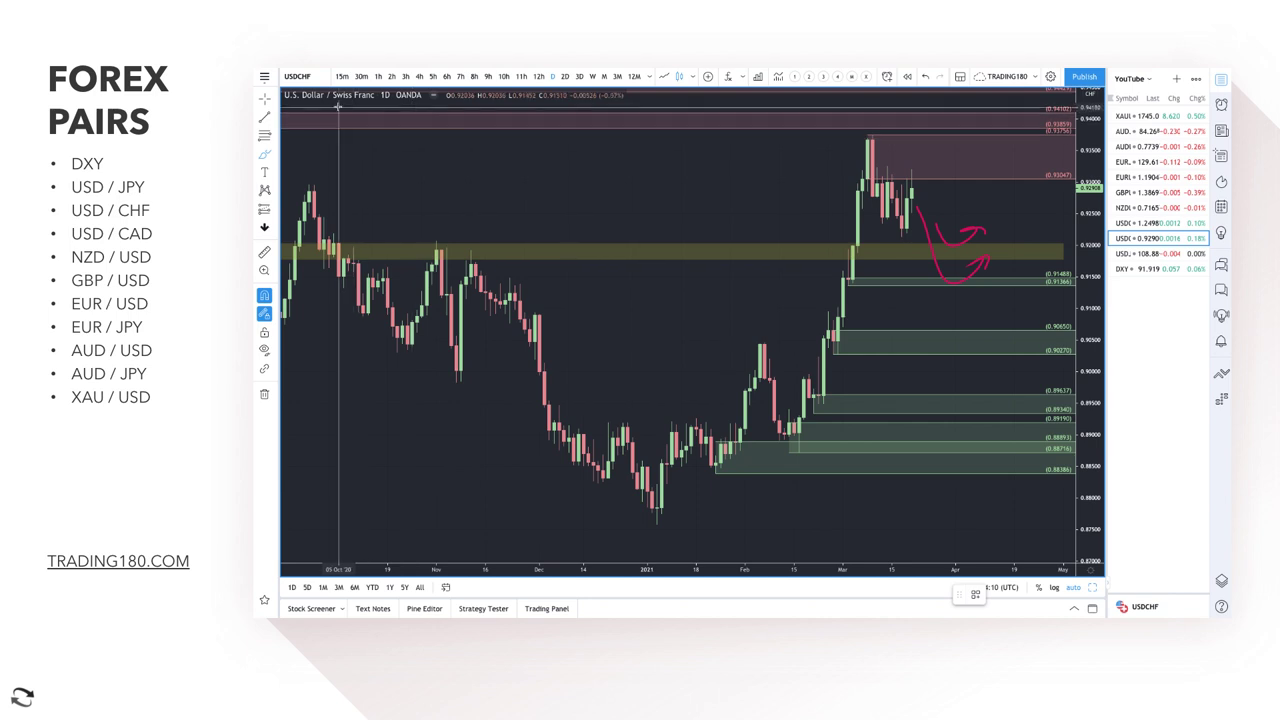
Circle the USDCHF candles consolidating around the 0.93047–0.93756 supply zone and brush a projected move just after the latest candle.
{"action": "mouse_move", "coordinate": [895, 137]}
{"action": "left_mouse_down"}
{"action": "mouse_move", "coordinate": [845, 168]}
{"action": "mouse_move", "coordinate": [907, 215]}
{"action": "mouse_move", "coordinate": [925, 150]}
{"action": "mouse_move", "coordinate": [870, 140]}
{"action": "left_mouse_up"}
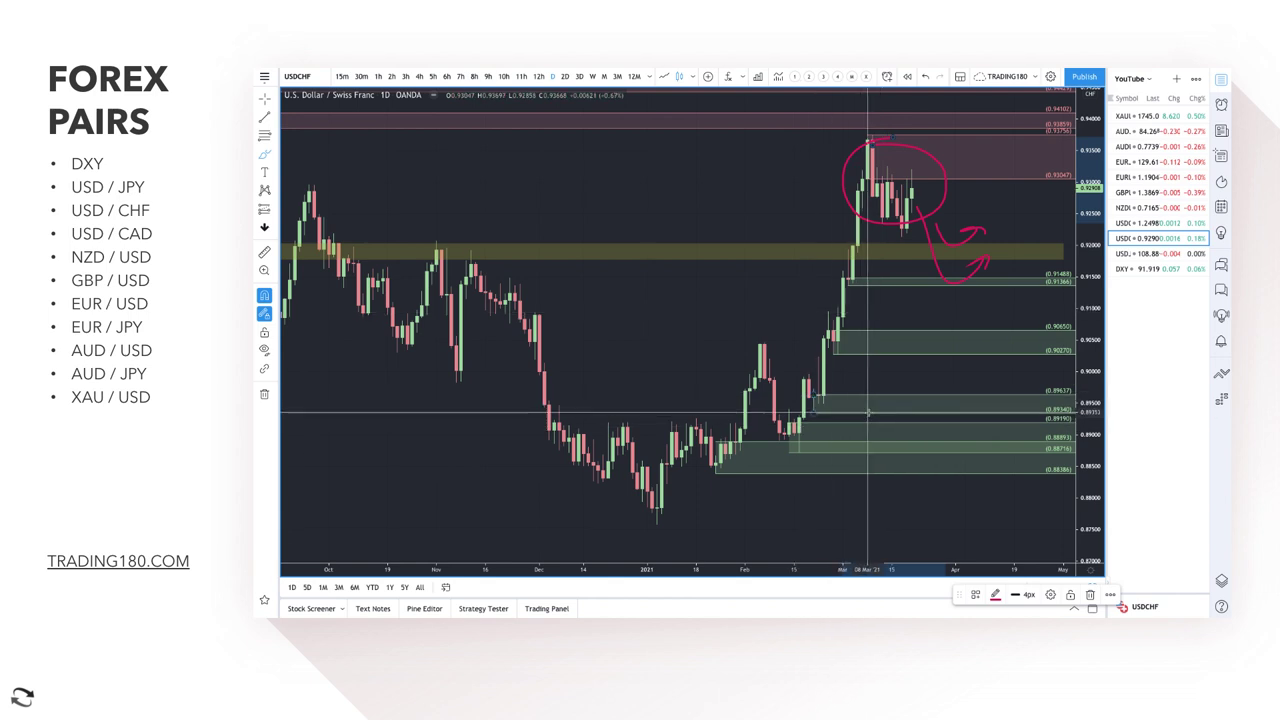
{"action": "scroll", "coordinate": [868, 412], "scroll_direction": "up", "scroll_amount": 5}
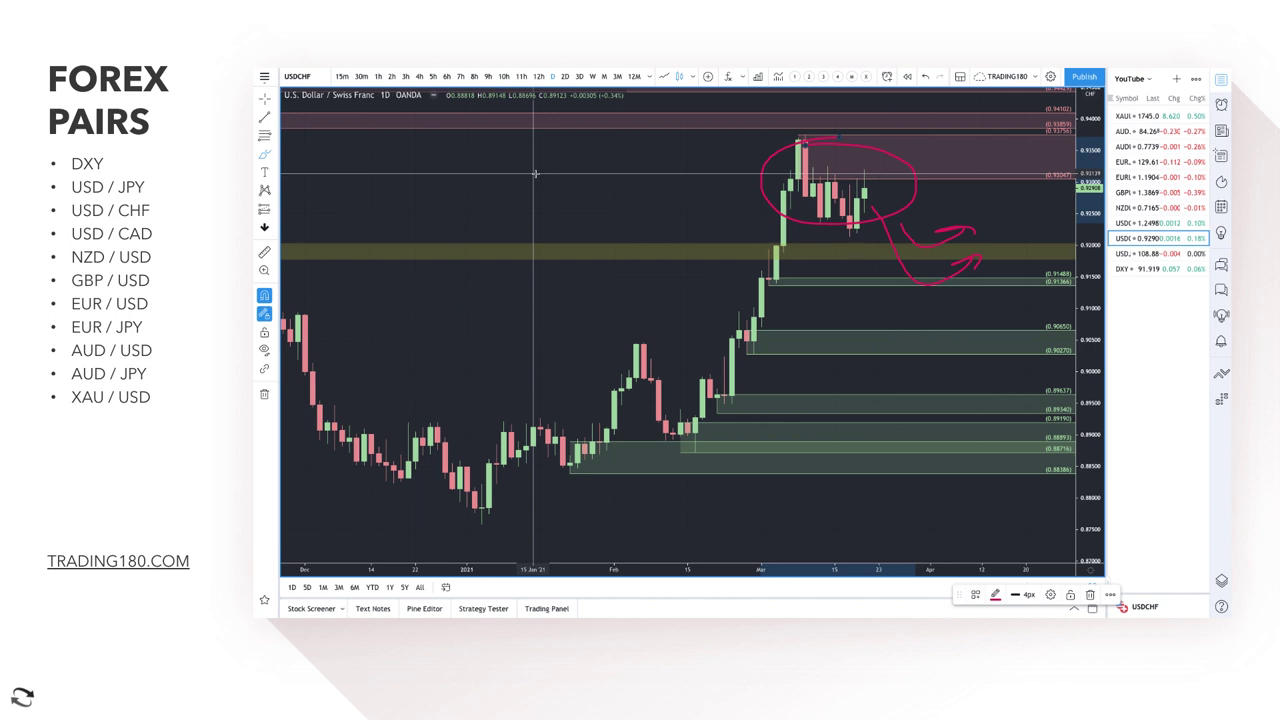
{"action": "mouse_move", "coordinate": [890, 164]}
{"action": "left_mouse_down"}
{"action": "mouse_move", "coordinate": [930, 160]}
{"action": "mouse_move", "coordinate": [950, 207]}
{"action": "left_mouse_up"}
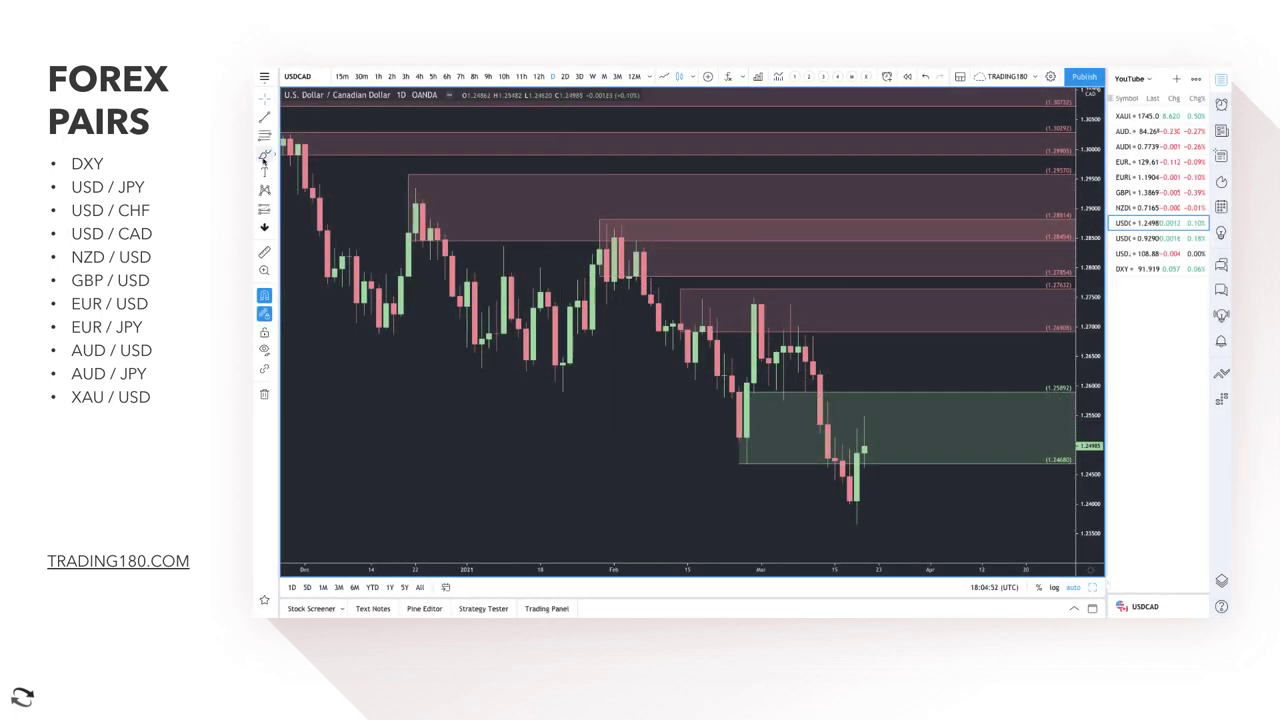
On the USDCAD chart, briefly circle the mid-March candles at the lower edge of the 1.24680–1.25892 demand zone, and delete that zone.
{"action": "left_click_drag", "start_coordinate": [843, 449], "coordinate": [838, 445]}
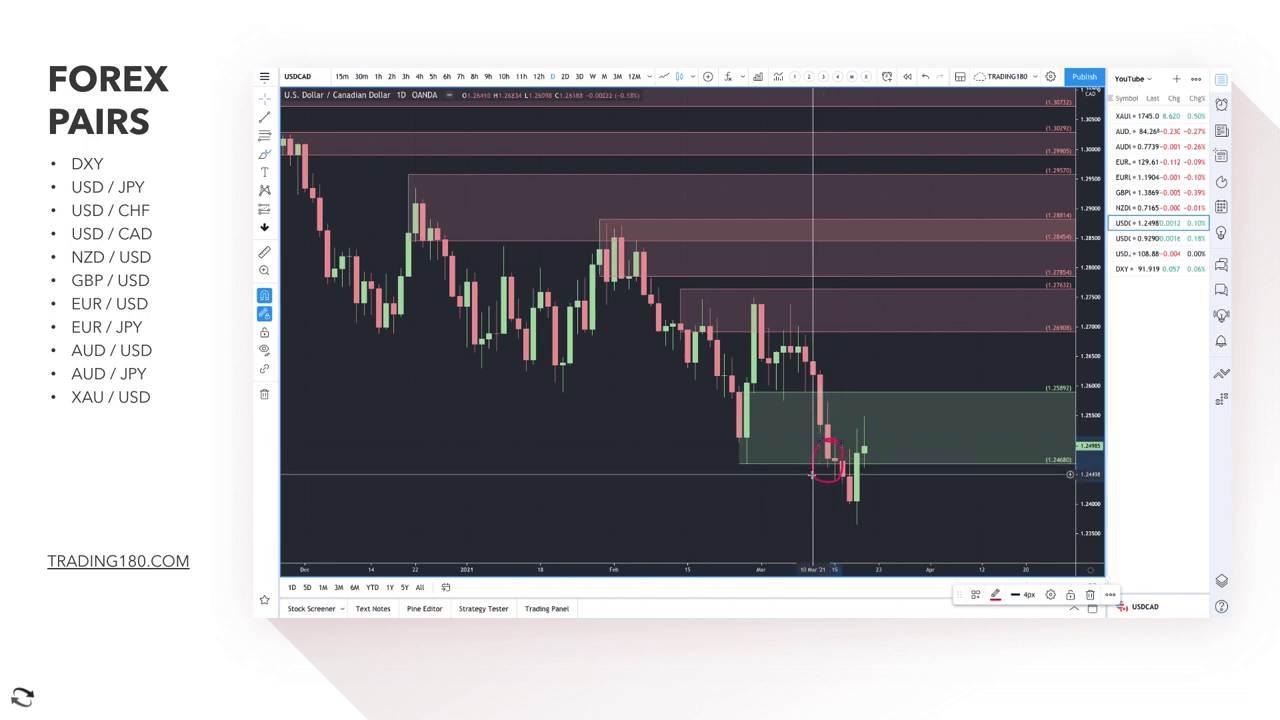
{"action": "key", "text": "Delete"}
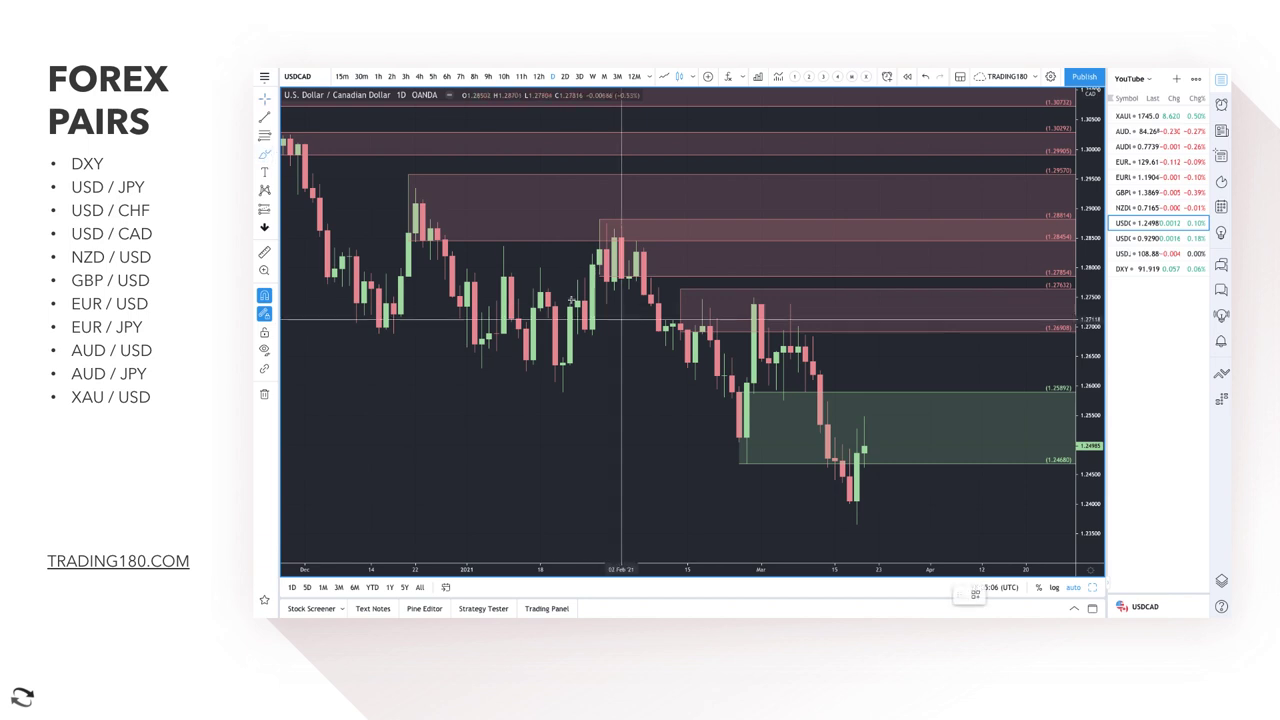
{"action": "scroll", "coordinate": [829, 447], "scroll_direction": "up", "scroll_amount": 2}
{"action": "scroll", "coordinate": [829, 447], "scroll_direction": "up", "scroll_amount": 2}
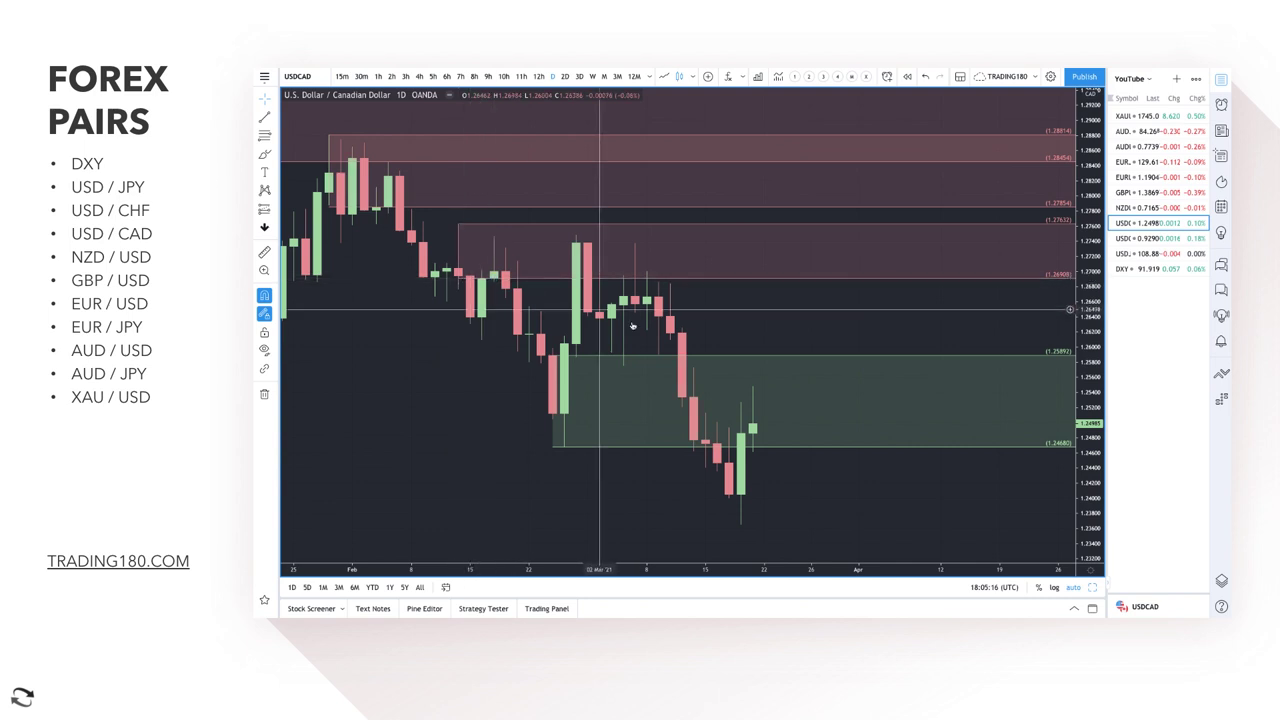
{"action": "key", "text": "Delete"}
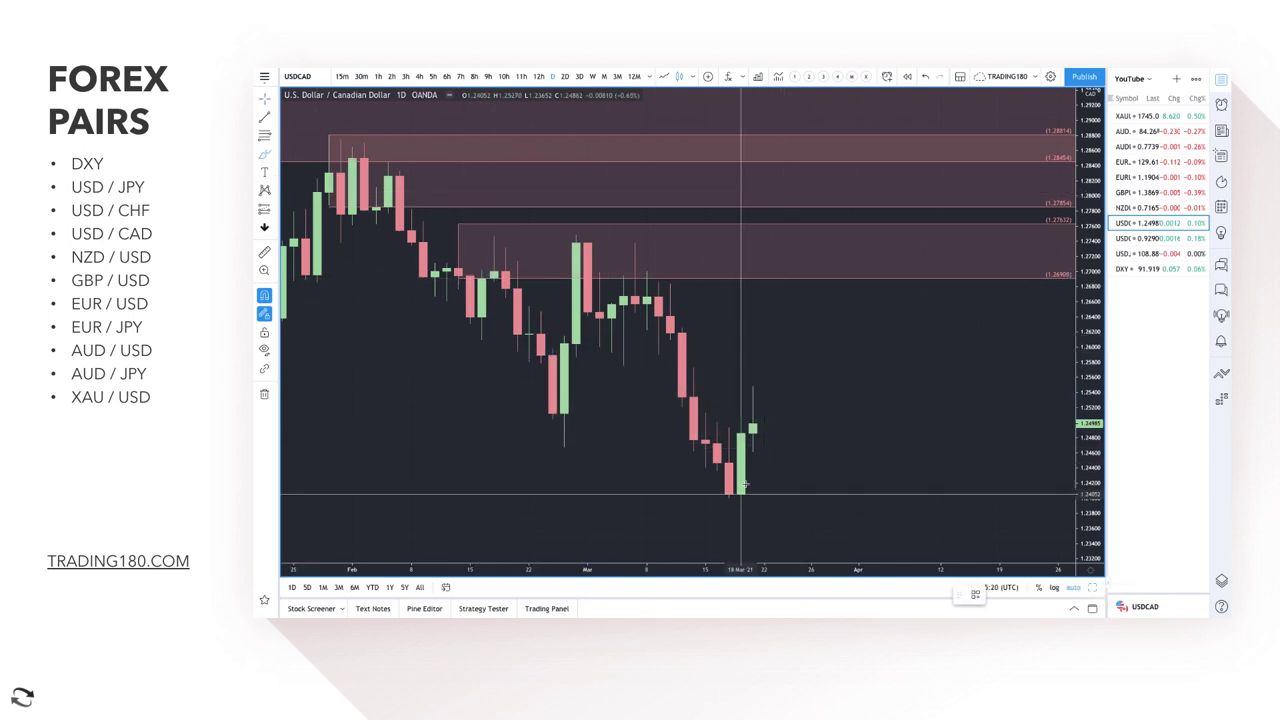
Brush a path rising toward the 1.26908 supply zone, falling and turning up, and draw a DEMAND-template zone from 1.23652 to 1.24466.
{"action": "mouse_move", "coordinate": [740, 493]}
{"action": "left_mouse_down"}
{"action": "mouse_move", "coordinate": [749, 428]}
{"action": "mouse_move", "coordinate": [860, 291]}
{"action": "mouse_move", "coordinate": [934, 489]}
{"action": "mouse_move", "coordinate": [983, 428]}
{"action": "mouse_move", "coordinate": [988, 451]}
{"action": "left_mouse_up"}
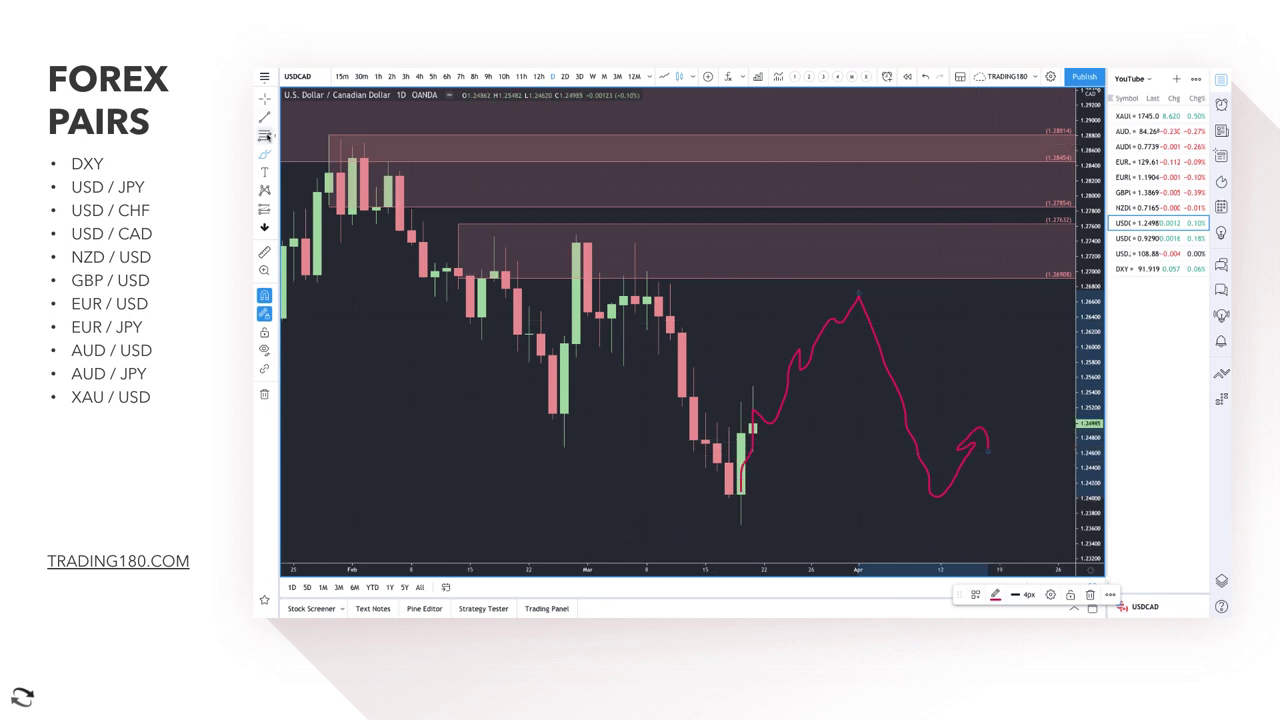
{"action": "left_click", "coordinate": [265, 135]}
{"action": "left_click_drag", "start_coordinate": [731, 462], "coordinate": [740, 523]}
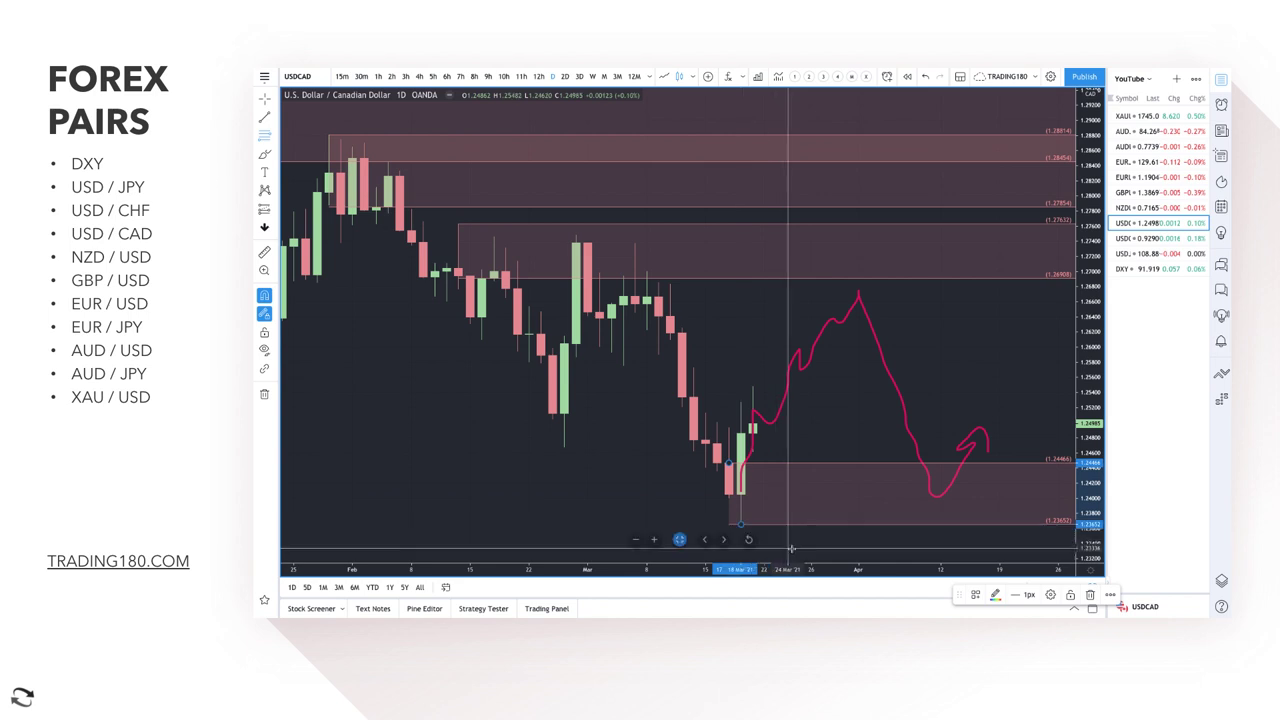
{"action": "left_click", "coordinate": [974, 596]}
{"action": "left_click", "coordinate": [991, 477]}
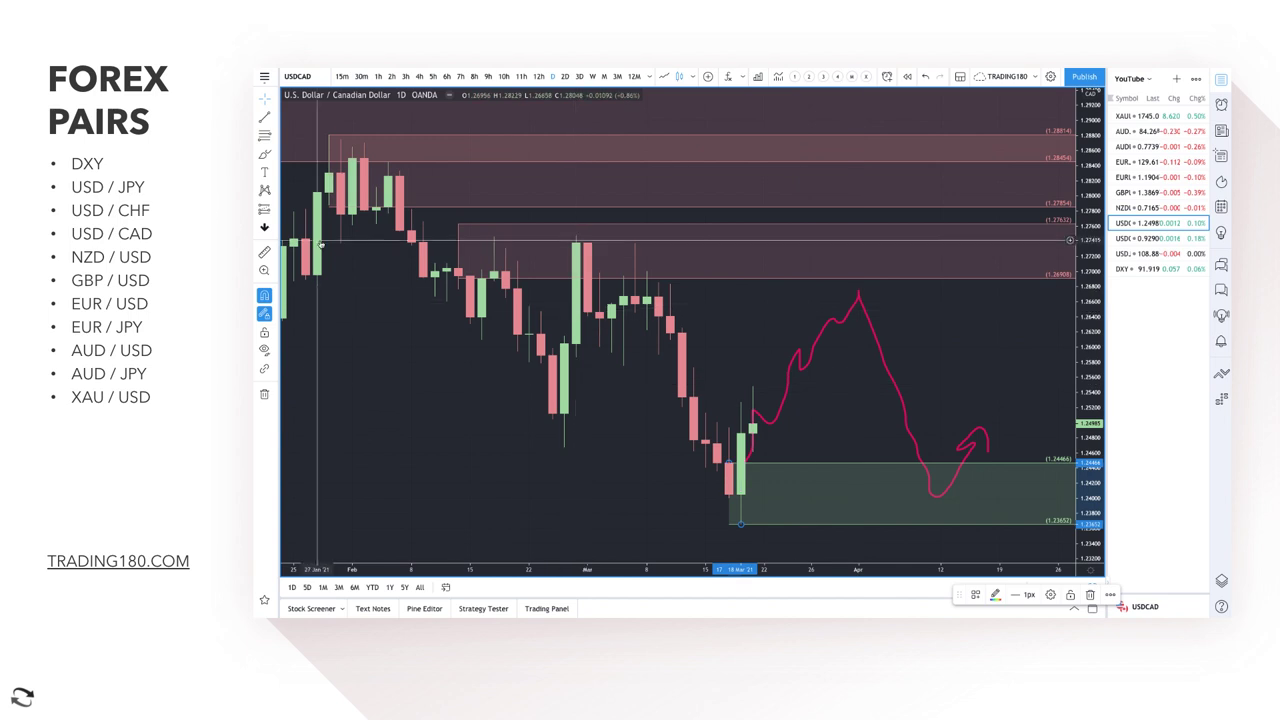
Brush three rising arrows below the February USDCAD candles, a cross beside the first one, and a small falling arrow beneath the third.
{"action": "left_click", "coordinate": [263, 155]}
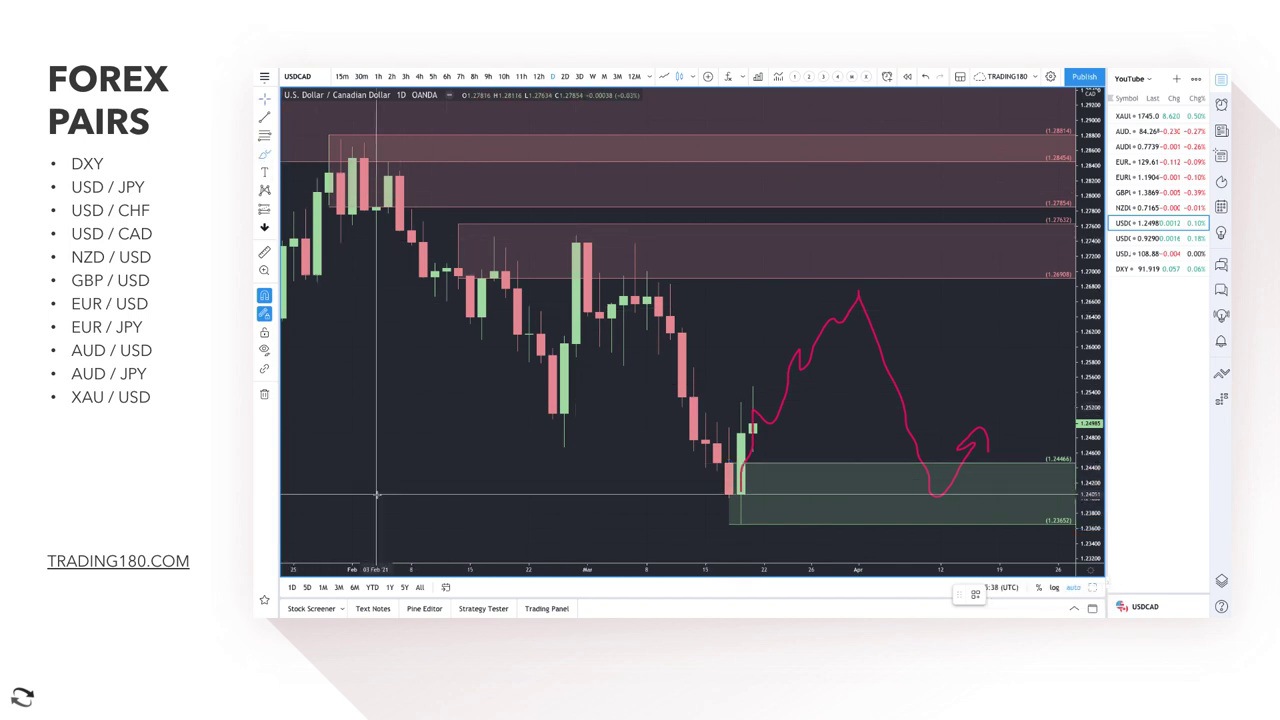
{"action": "left_click_drag", "start_coordinate": [377, 490], "coordinate": [445, 403]}
{"action": "mouse_move", "coordinate": [449, 493]}
{"action": "left_mouse_down"}
{"action": "mouse_move", "coordinate": [508, 400]}
{"action": "mouse_move", "coordinate": [527, 405]}
{"action": "left_mouse_up"}
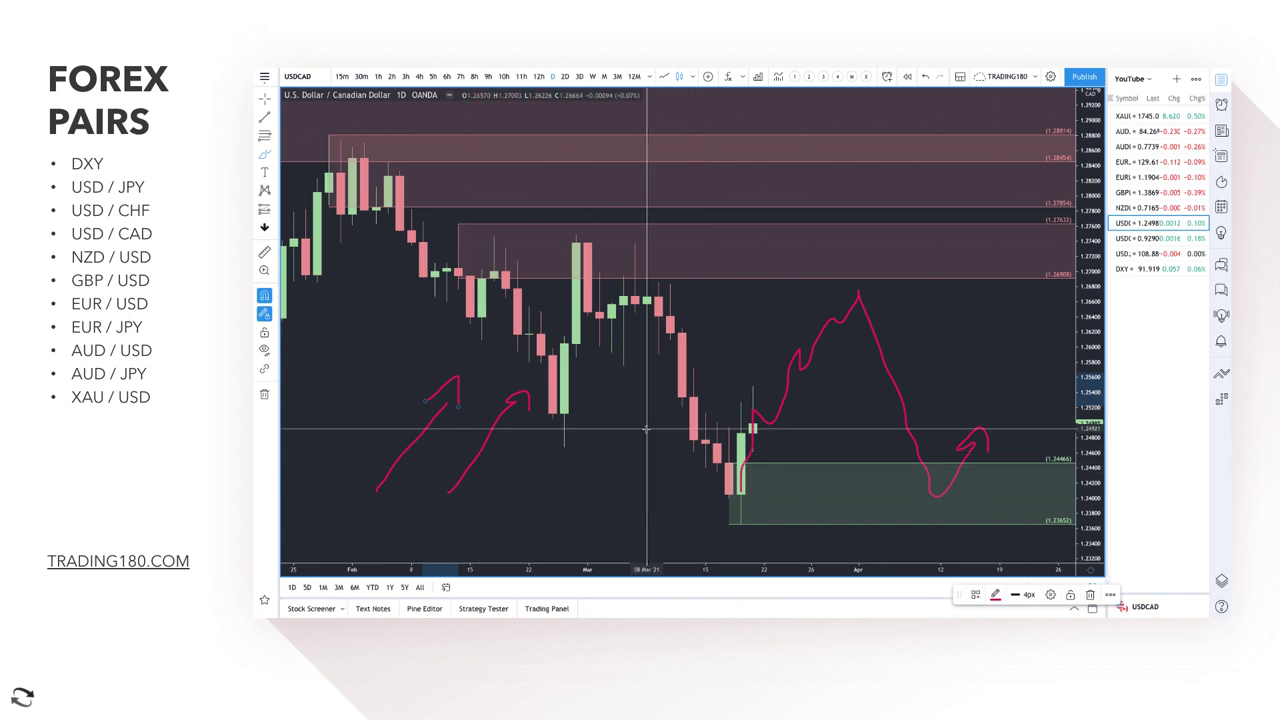
{"action": "left_click", "coordinate": [263, 157]}
{"action": "left_click_drag", "start_coordinate": [353, 401], "coordinate": [400, 458]}
{"action": "left_click_drag", "start_coordinate": [398, 414], "coordinate": [372, 450]}
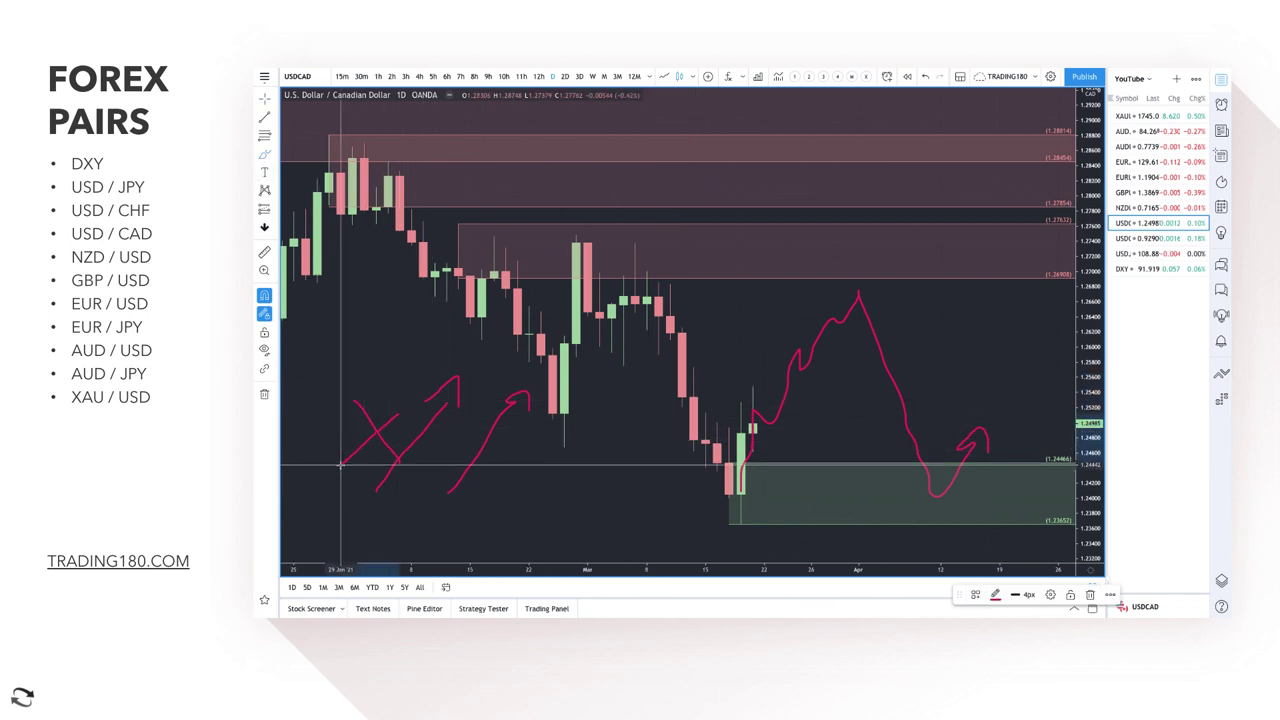
{"action": "left_click_drag", "start_coordinate": [551, 492], "coordinate": [611, 428]}
{"action": "mouse_move", "coordinate": [576, 502]}
{"action": "left_mouse_down"}
{"action": "mouse_move", "coordinate": [590, 543]}
{"action": "mouse_move", "coordinate": [601, 532]}
{"action": "left_mouse_up"}
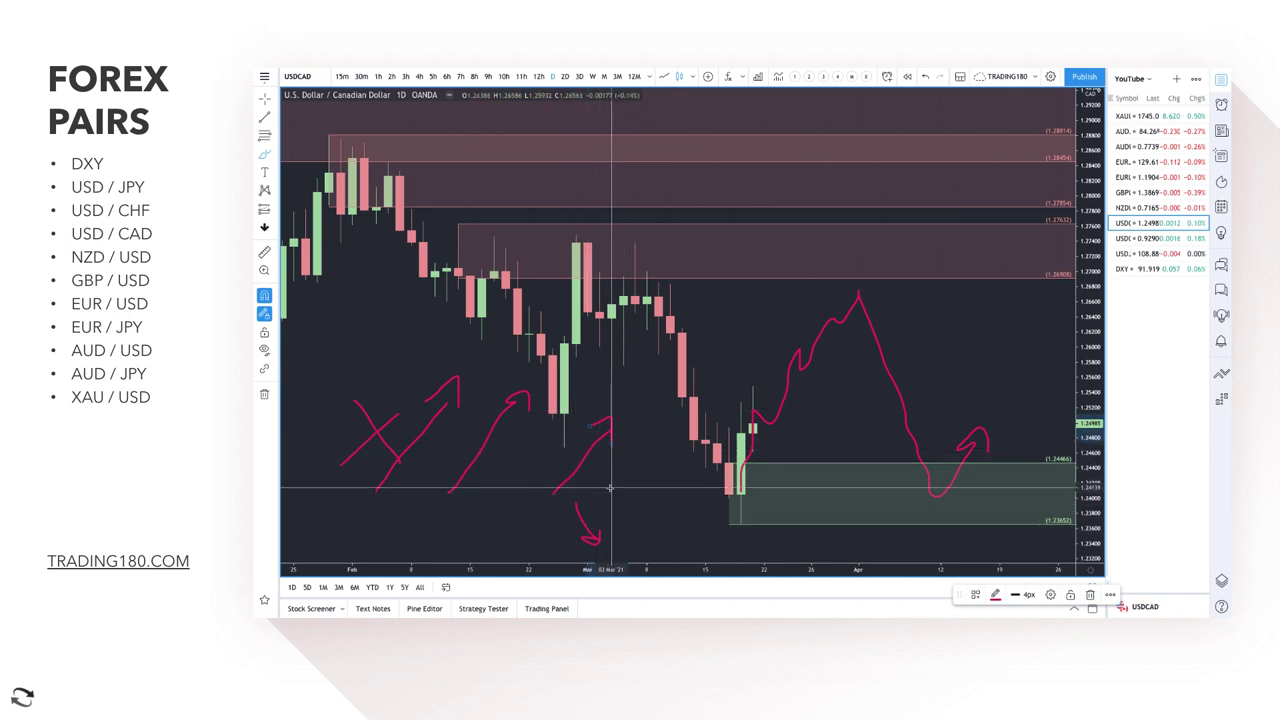
Brush a rising and a falling path around the 1.26908–1.27632 supply zone, and extend that zone's lower edge down to about 1.2657.
{"action": "scroll", "coordinate": [610, 490], "scroll_direction": "down", "scroll_amount": 3}
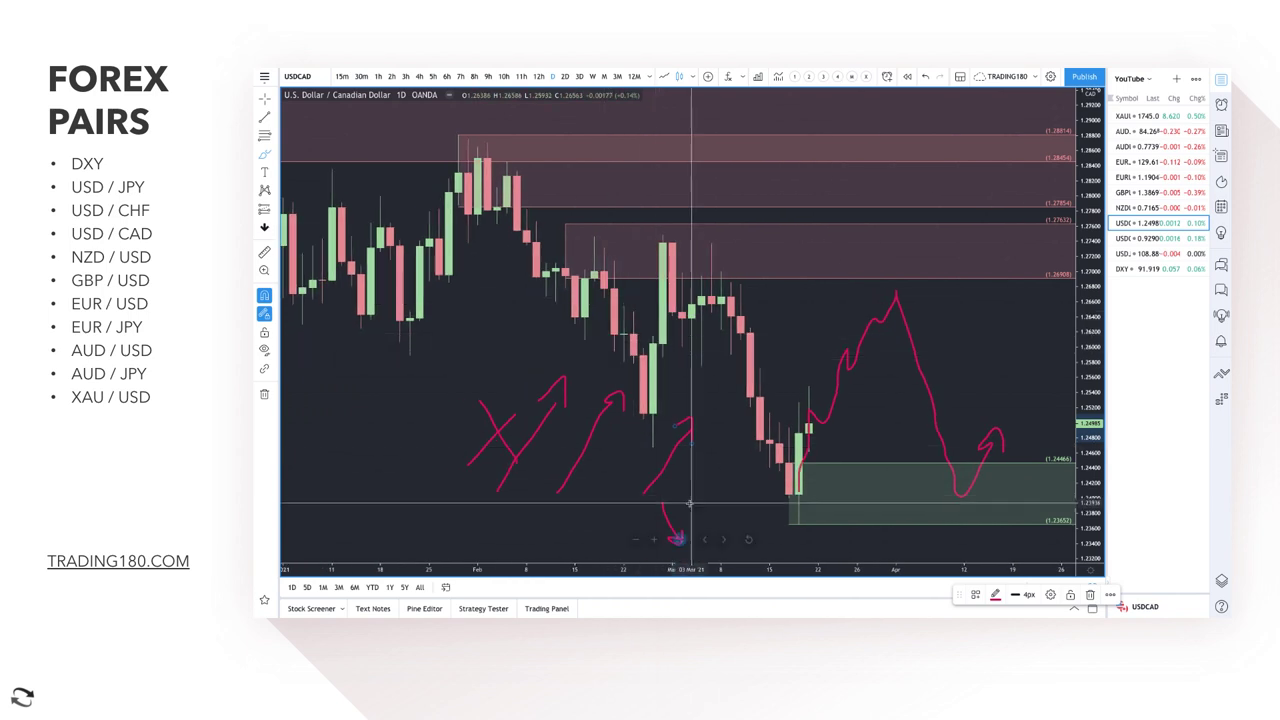
{"action": "mouse_move", "coordinate": [768, 316]}
{"action": "left_mouse_down"}
{"action": "mouse_move", "coordinate": [856, 213]}
{"action": "mouse_move", "coordinate": [962, 300]}
{"action": "mouse_move", "coordinate": [985, 342]}
{"action": "left_mouse_up"}
{"action": "left_click_drag", "start_coordinate": [831, 214], "coordinate": [866, 222]}
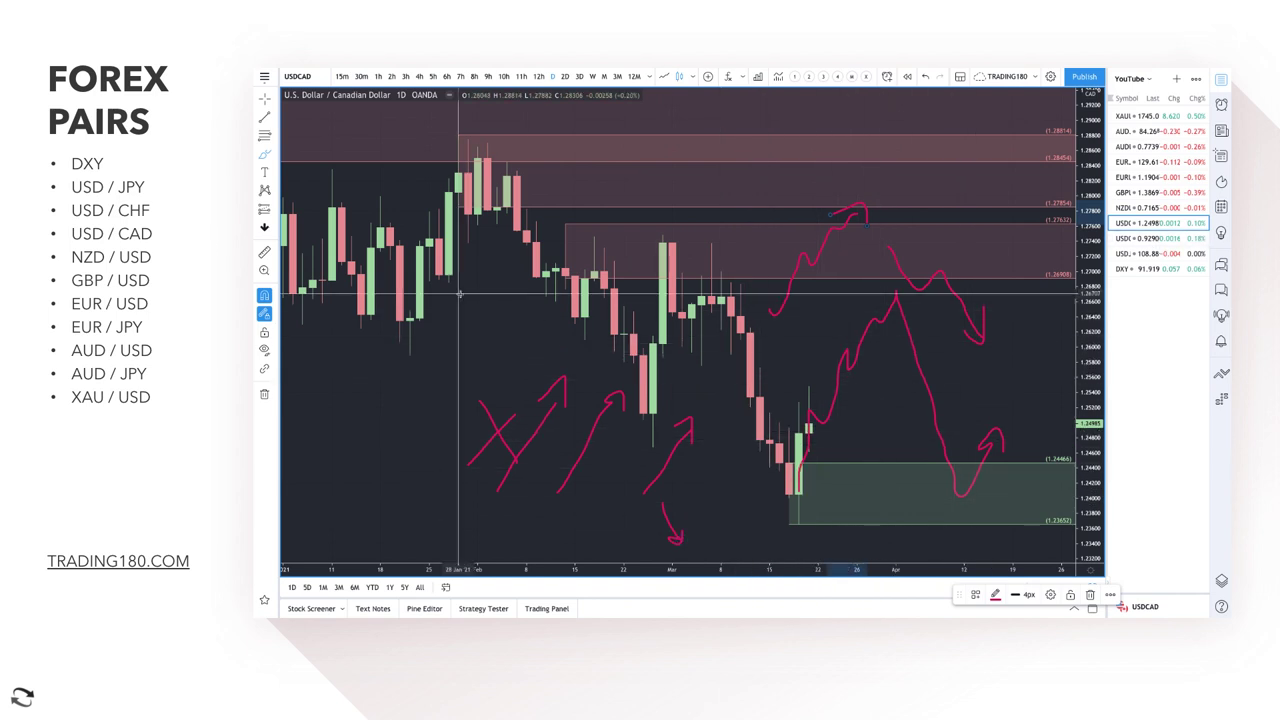
{"action": "left_click_drag", "start_coordinate": [580, 275], "coordinate": [1004, 307]}
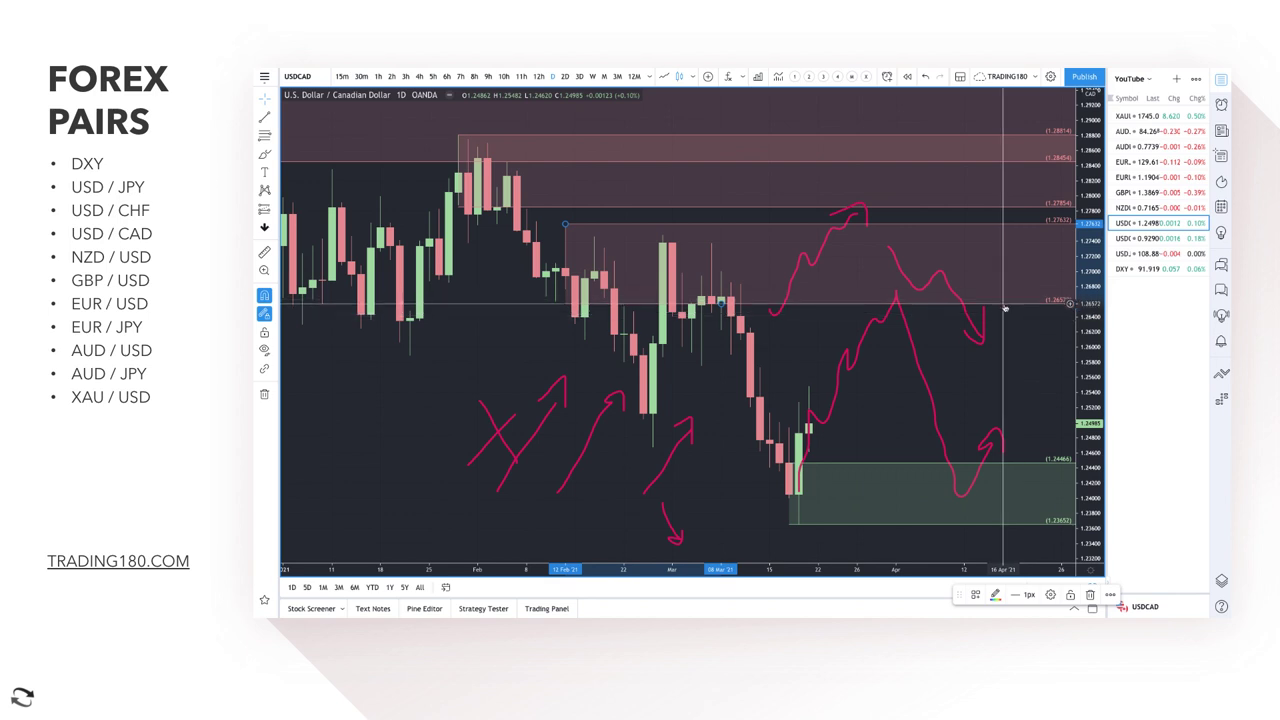
On the NZDUSD chart, circle the mid-March wicks reaching the lower edge of the 0.72654–0.73072 supply zone.
{"action": "scroll", "coordinate": [920, 316], "scroll_direction": "down", "scroll_amount": 1}
{"action": "scroll", "coordinate": [920, 316], "scroll_direction": "down", "scroll_amount": 2}
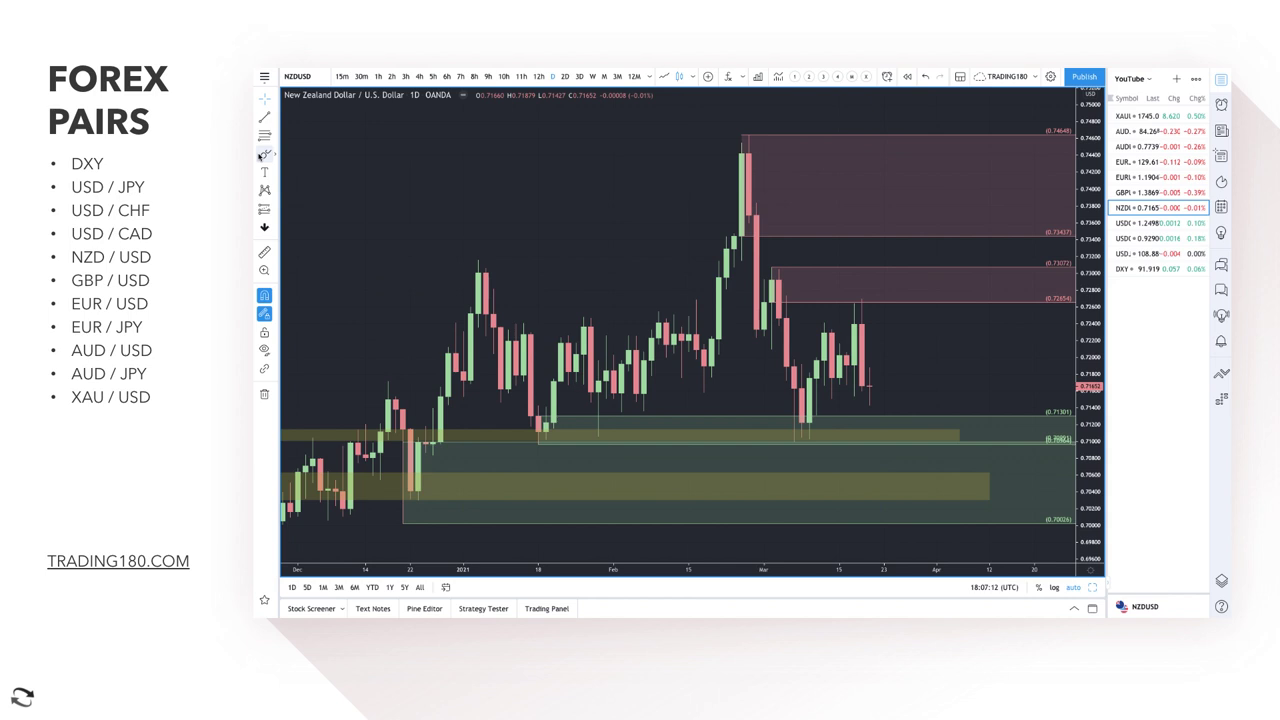
{"action": "left_click", "coordinate": [264, 155]}
{"action": "left_click_drag", "start_coordinate": [857, 294], "coordinate": [866, 292]}
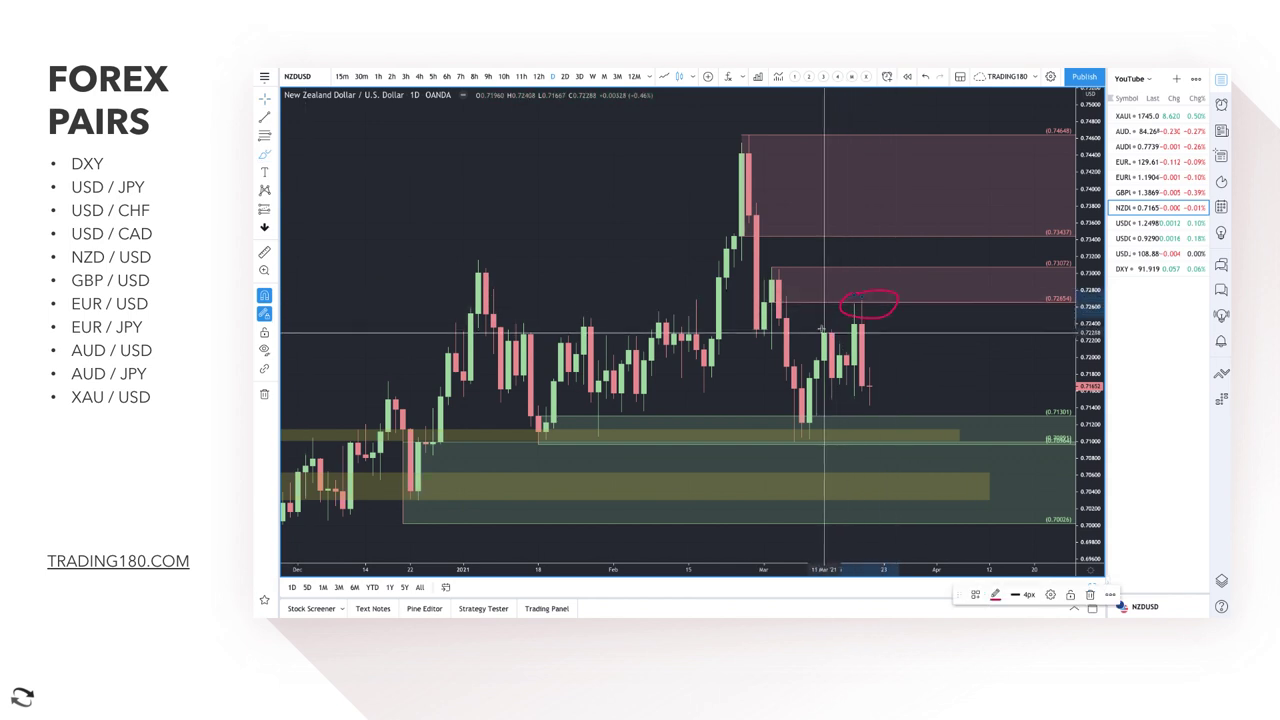
{"action": "scroll", "coordinate": [903, 356], "scroll_direction": "up", "scroll_amount": 5}
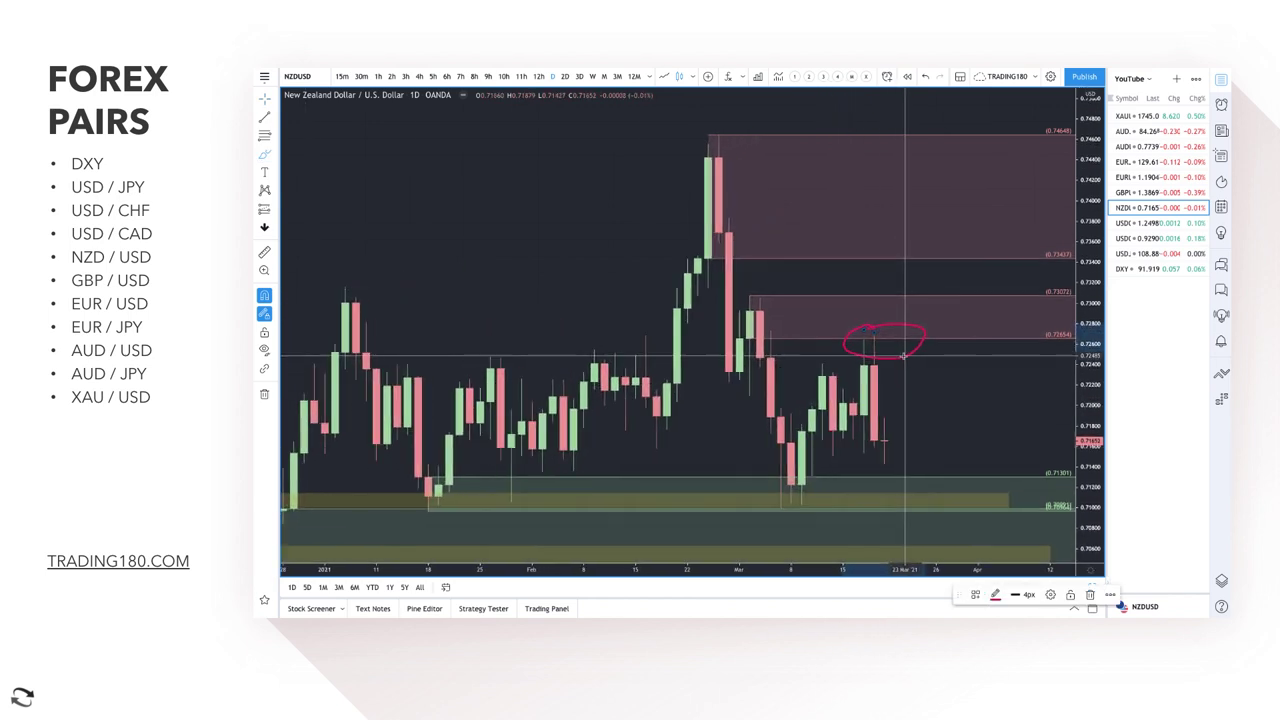
{"action": "scroll", "coordinate": [903, 356], "scroll_direction": "up", "scroll_amount": 2}
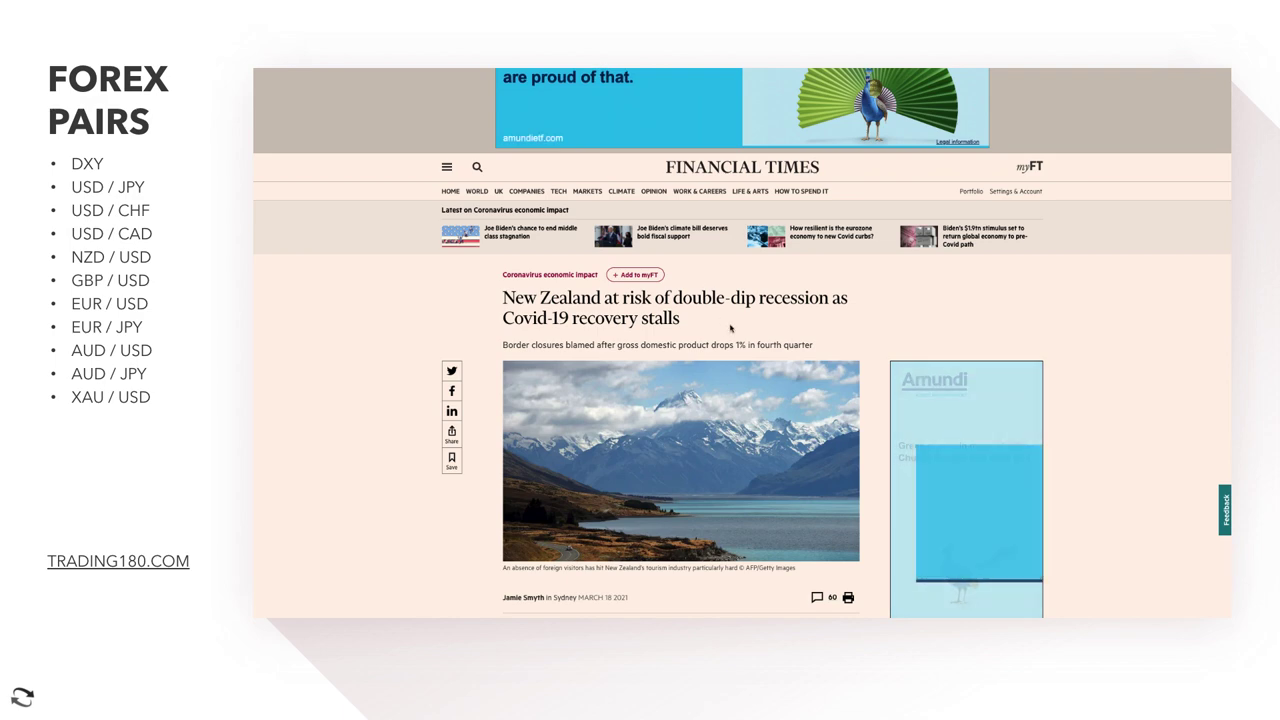
Review the Financial Times article on New Zealand's double-dip recession risk, highlighting its headline and reading the opening paragraphs.
{"action": "scroll", "coordinate": [731, 328], "scroll_direction": "down", "scroll_amount": 1}
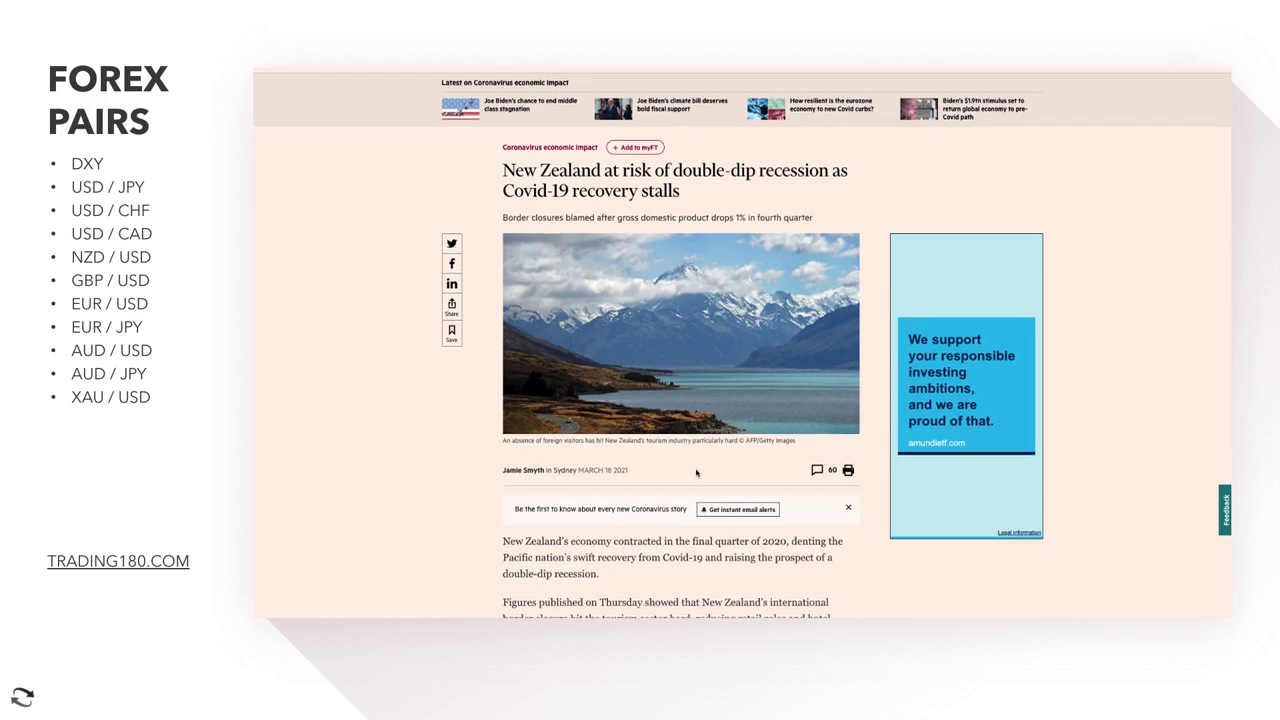
{"action": "scroll", "coordinate": [697, 473], "scroll_direction": "down", "scroll_amount": 2}
{"action": "scroll", "coordinate": [618, 357], "scroll_direction": "up", "scroll_amount": 2}
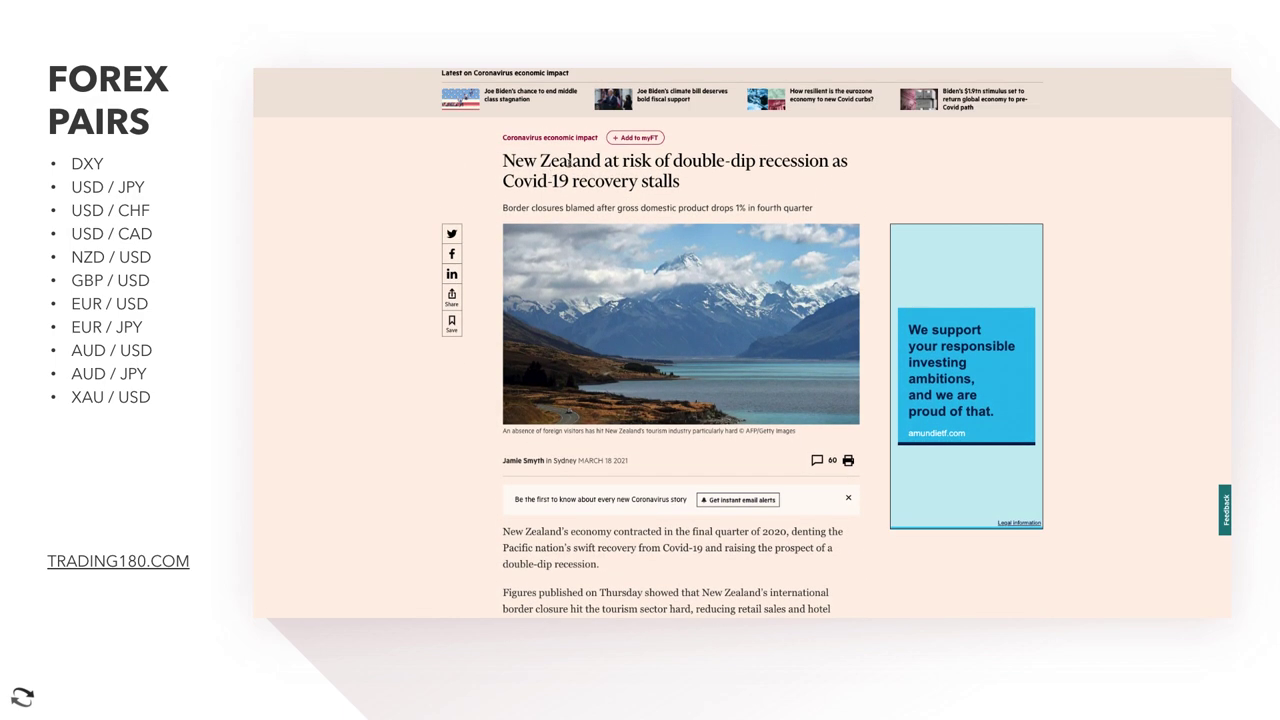
{"action": "mouse_move", "coordinate": [636, 160]}
{"action": "left_mouse_down"}
{"action": "mouse_move", "coordinate": [805, 160]}
{"action": "mouse_move", "coordinate": [637, 177]}
{"action": "left_mouse_up"}
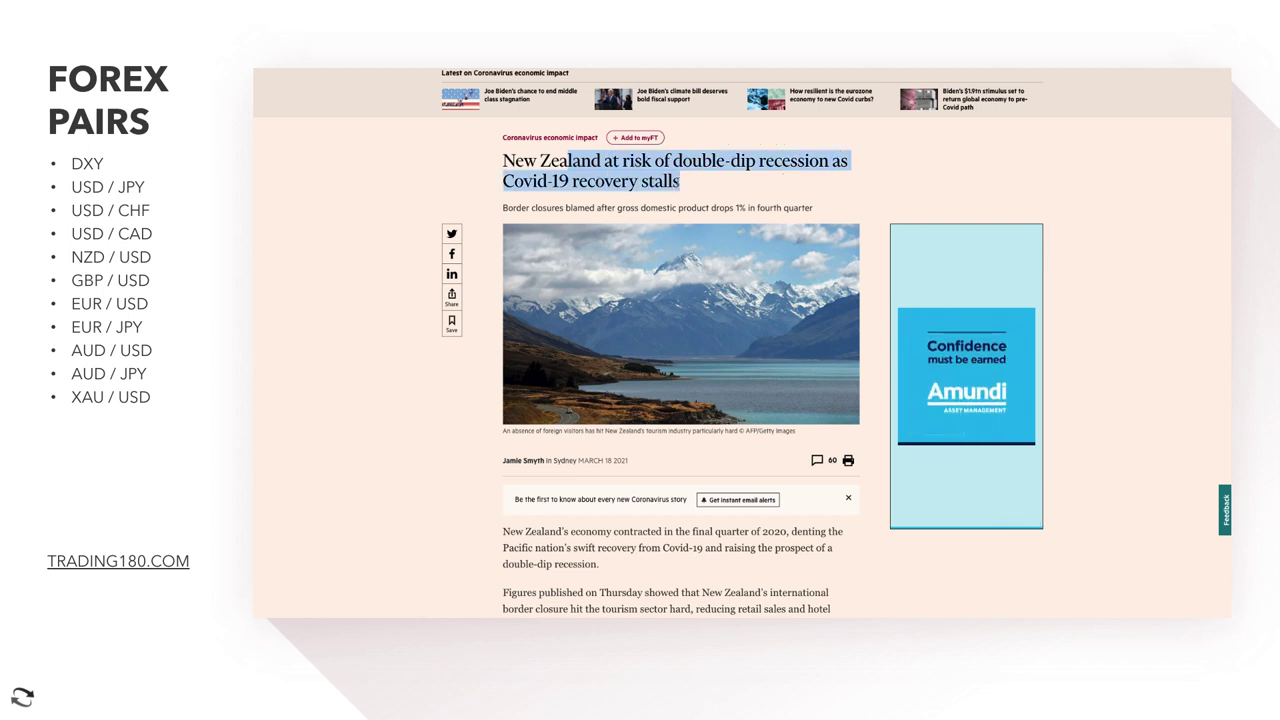
{"action": "scroll", "coordinate": [632, 324], "scroll_direction": "down", "scroll_amount": 3}
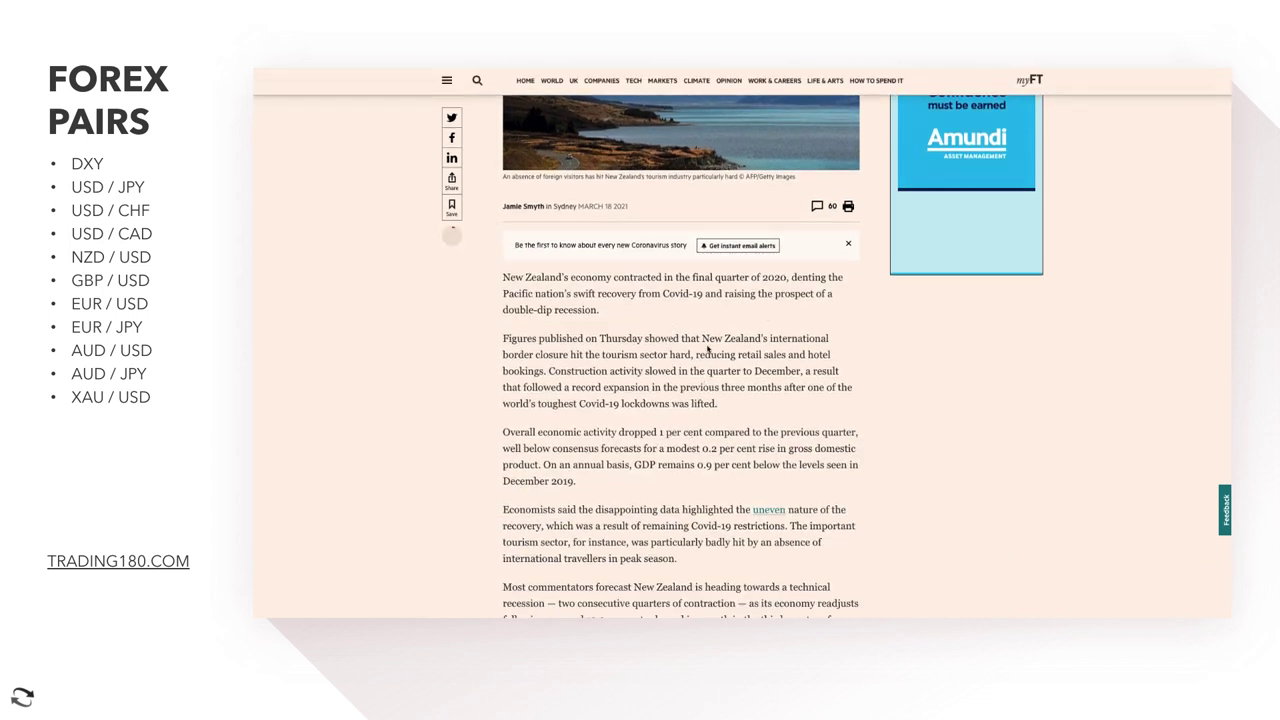
{"action": "scroll", "coordinate": [719, 387], "scroll_direction": "up", "scroll_amount": 3}
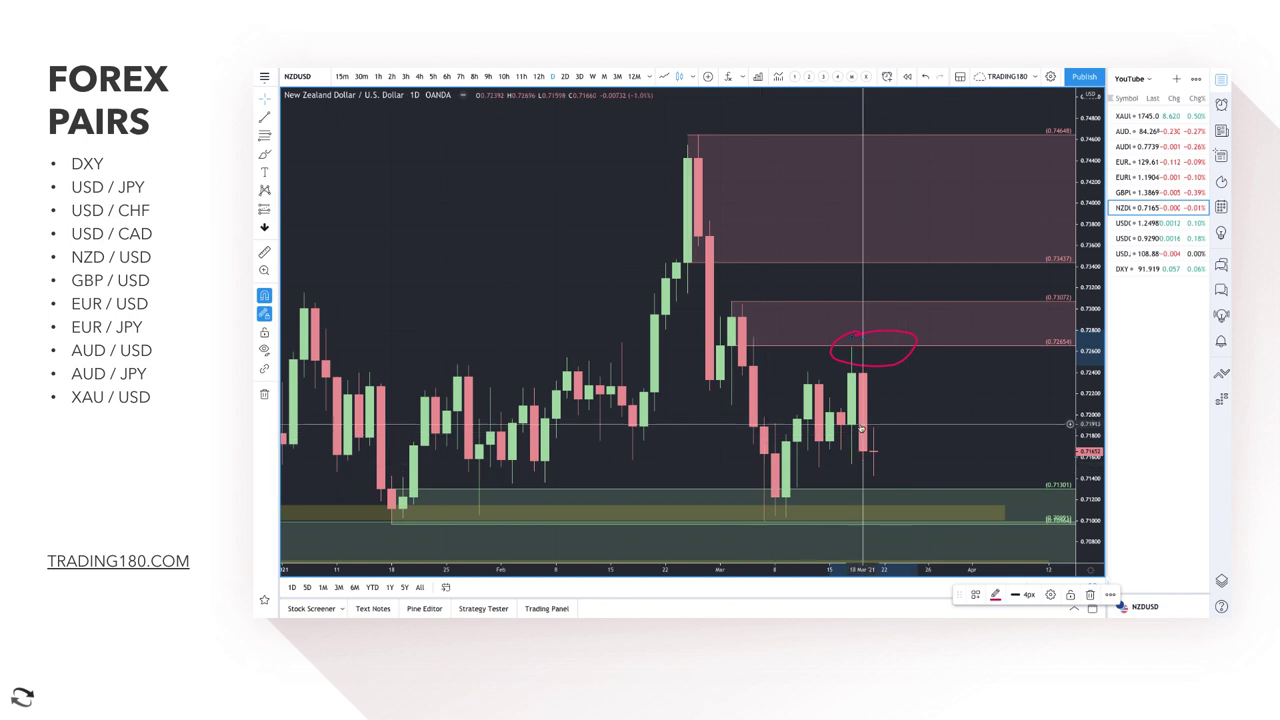
Brush a path falling from the latest NZDUSD candle into the demand zone ending at 0.70026, and delete that path.
{"action": "scroll", "coordinate": [895, 380], "scroll_direction": "down", "scroll_amount": 3}
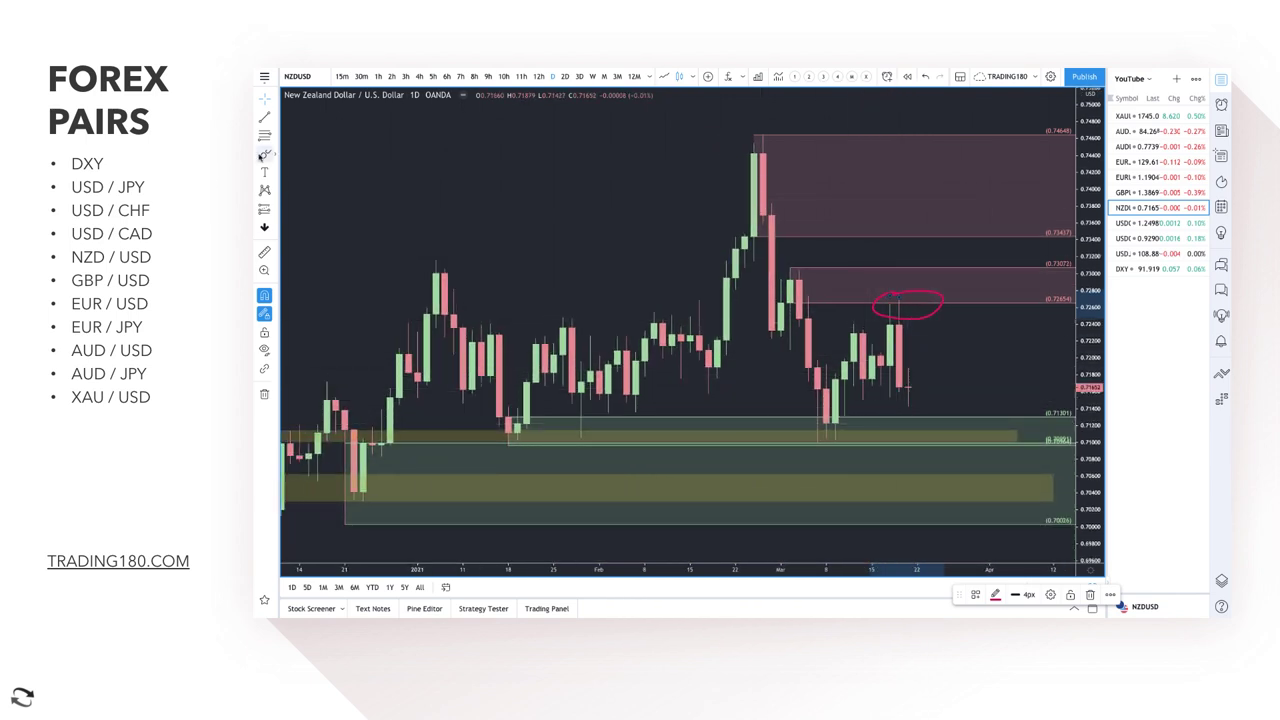
{"action": "left_click", "coordinate": [908, 408]}
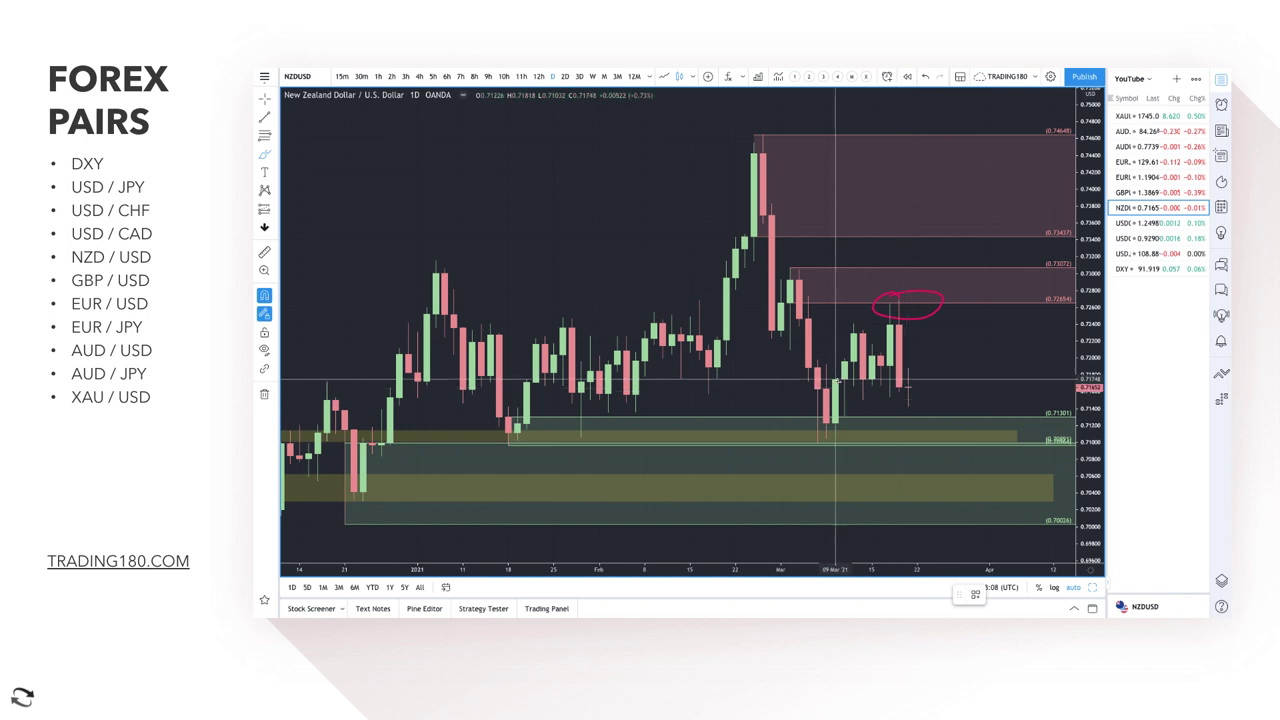
{"action": "scroll", "coordinate": [808, 415], "scroll_direction": "down", "scroll_amount": 3}
{"action": "left_click_drag", "start_coordinate": [882, 340], "coordinate": [960, 435]}
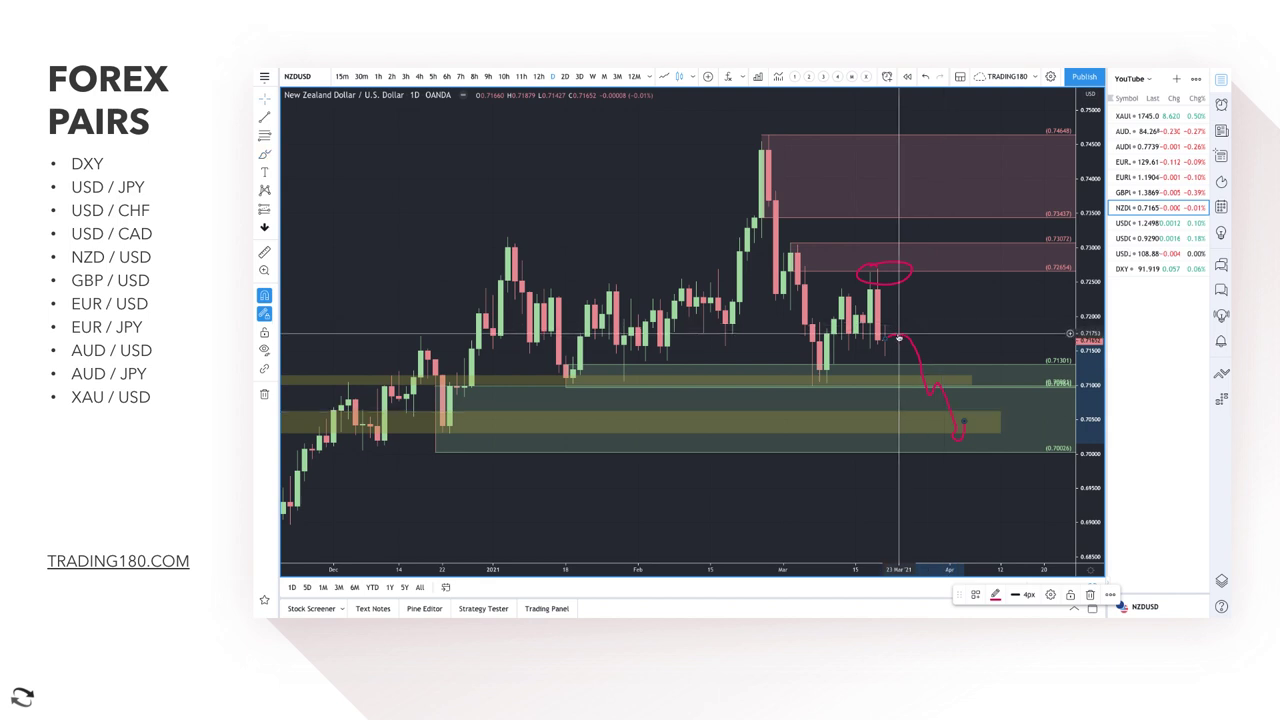
{"action": "key", "text": "Delete"}
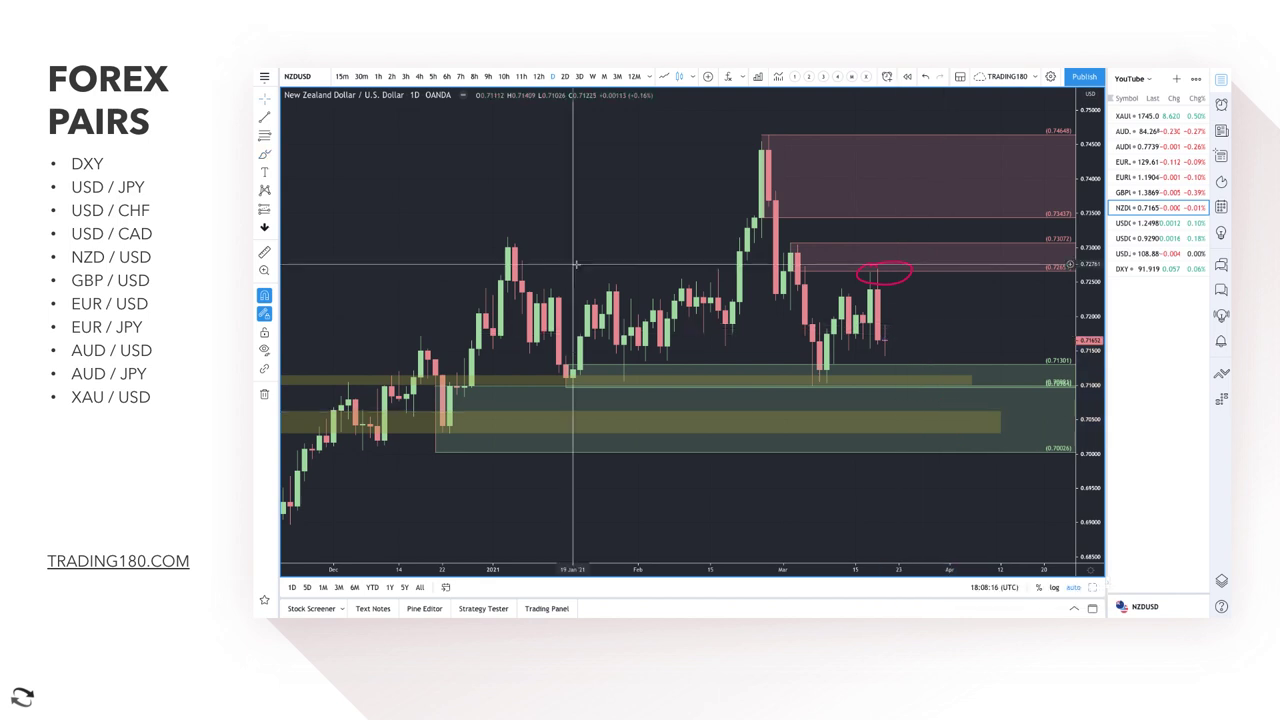
Draw a demand zone at the early-March NZDUSD low, with its upper edge at 0.71632.
{"action": "left_click", "coordinate": [264, 136]}
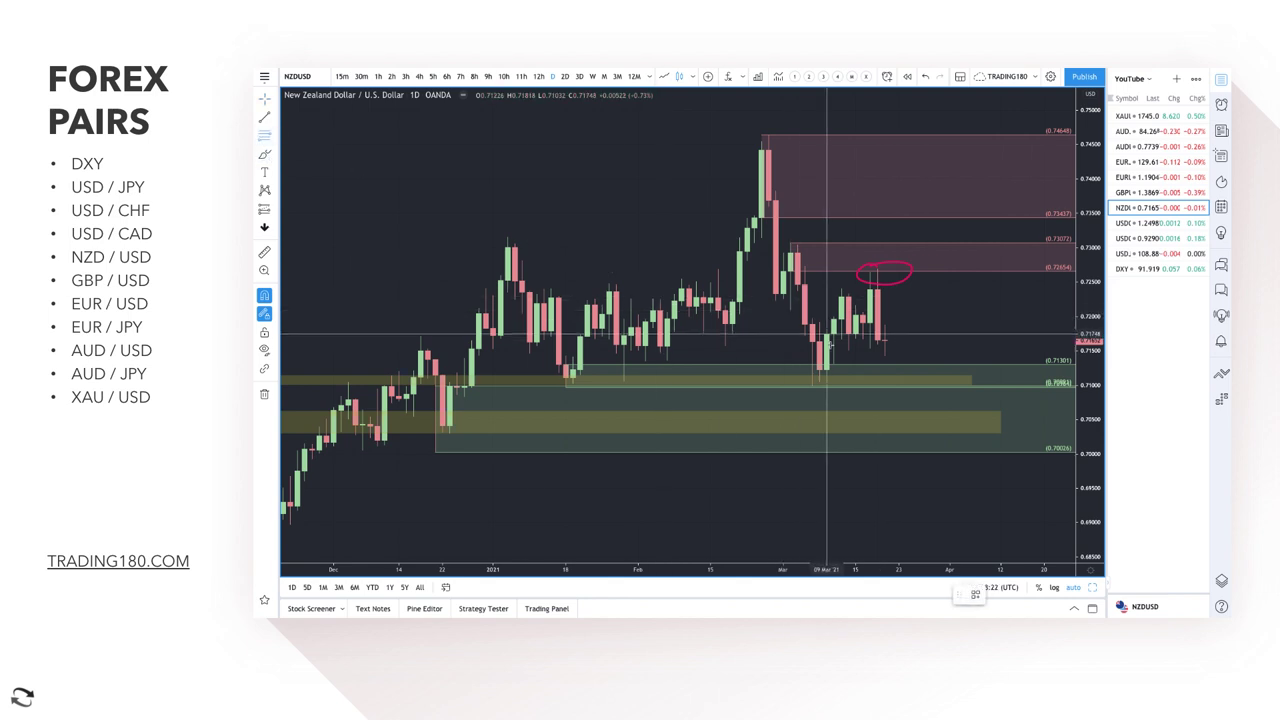
{"action": "left_click_drag", "start_coordinate": [819, 344], "coordinate": [813, 388]}
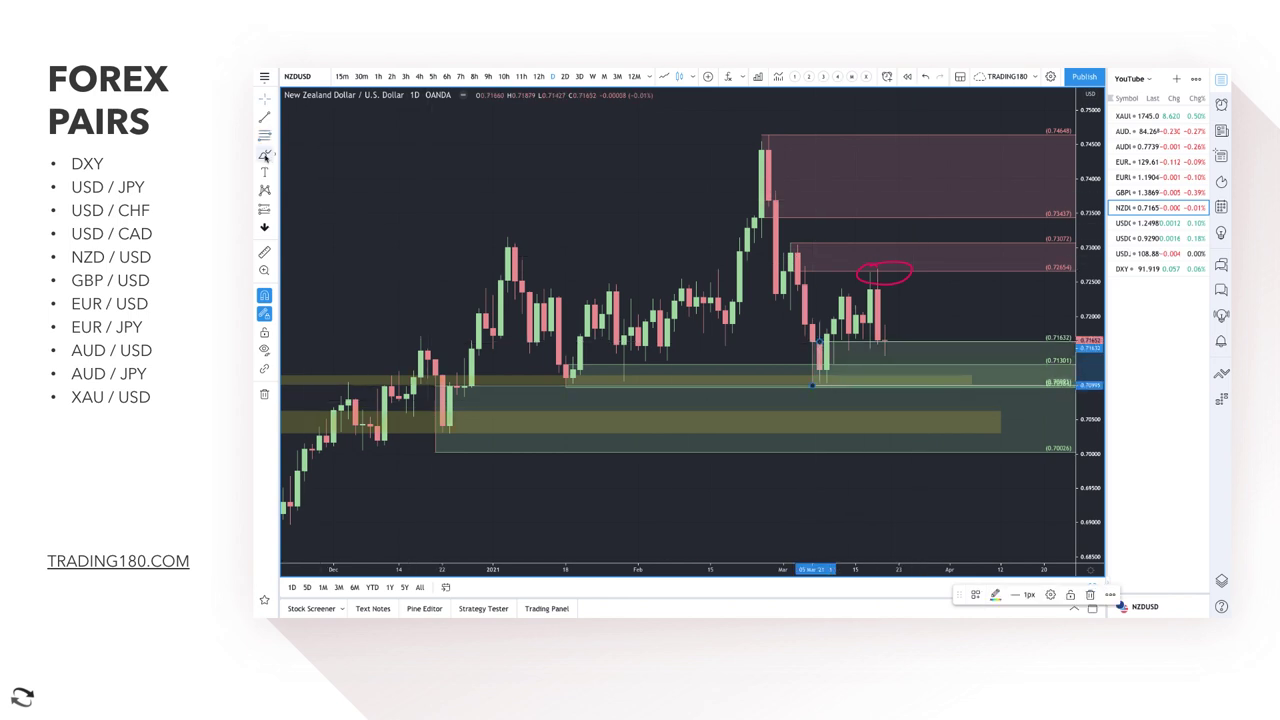
Circle the 0.70026 lower edge of the large NZDUSD demand zone, and brush a path falling to that level and turning up.
{"action": "left_click", "coordinate": [264, 156]}
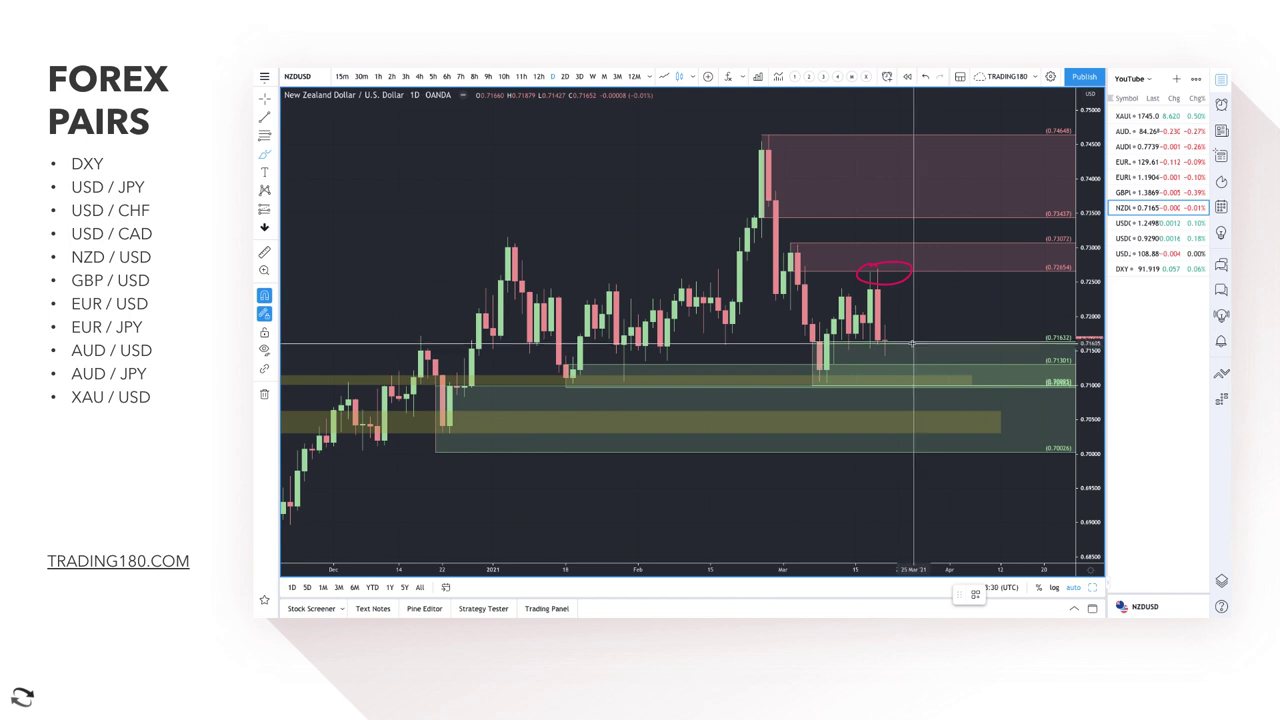
{"action": "scroll", "coordinate": [884, 340], "scroll_direction": "down", "scroll_amount": 5}
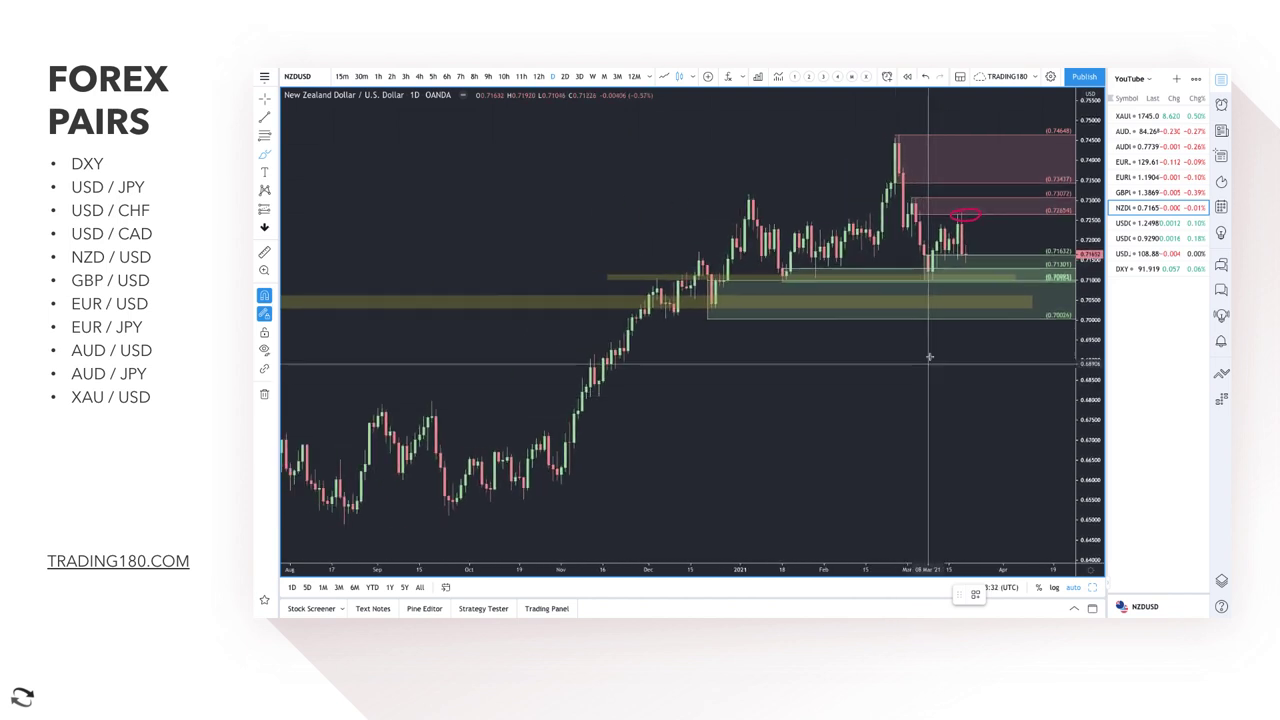
{"action": "left_click", "coordinate": [264, 155]}
{"action": "left_click_drag", "start_coordinate": [1060, 318], "coordinate": [1056, 318]}
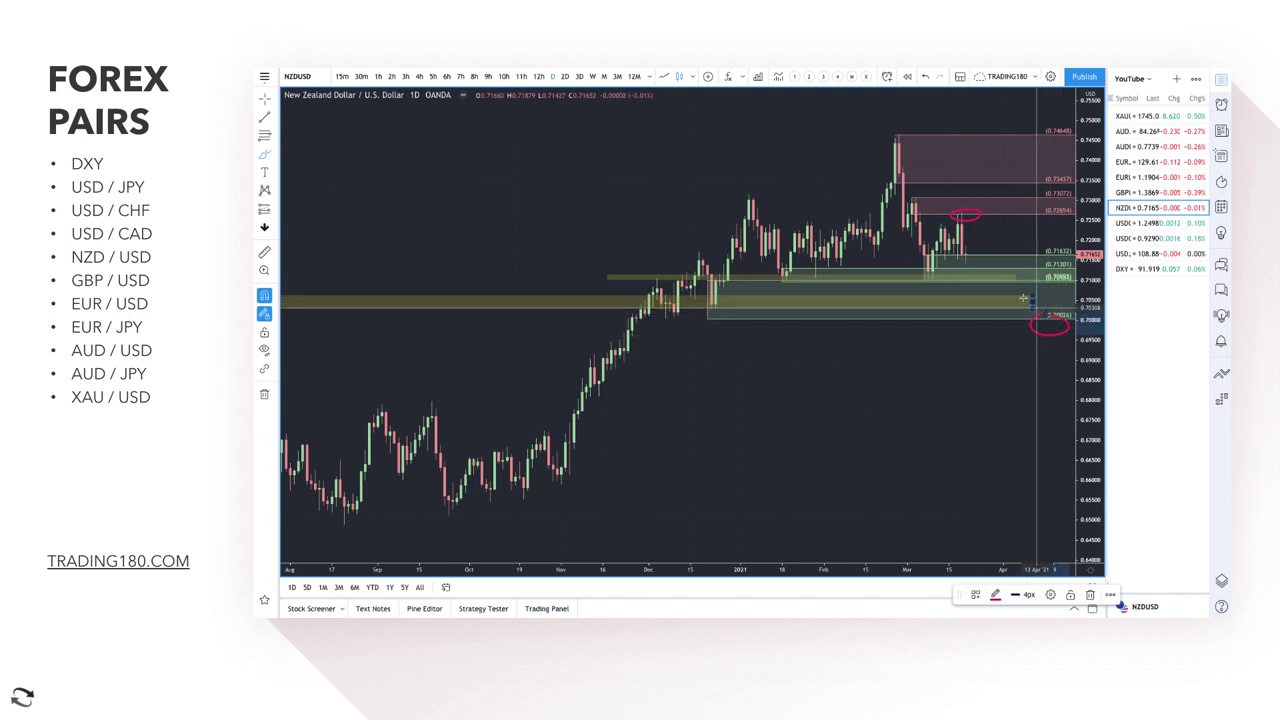
{"action": "mouse_move", "coordinate": [966, 256]}
{"action": "left_mouse_down"}
{"action": "mouse_move", "coordinate": [985, 310]}
{"action": "mouse_move", "coordinate": [1018, 300]}
{"action": "left_mouse_up"}
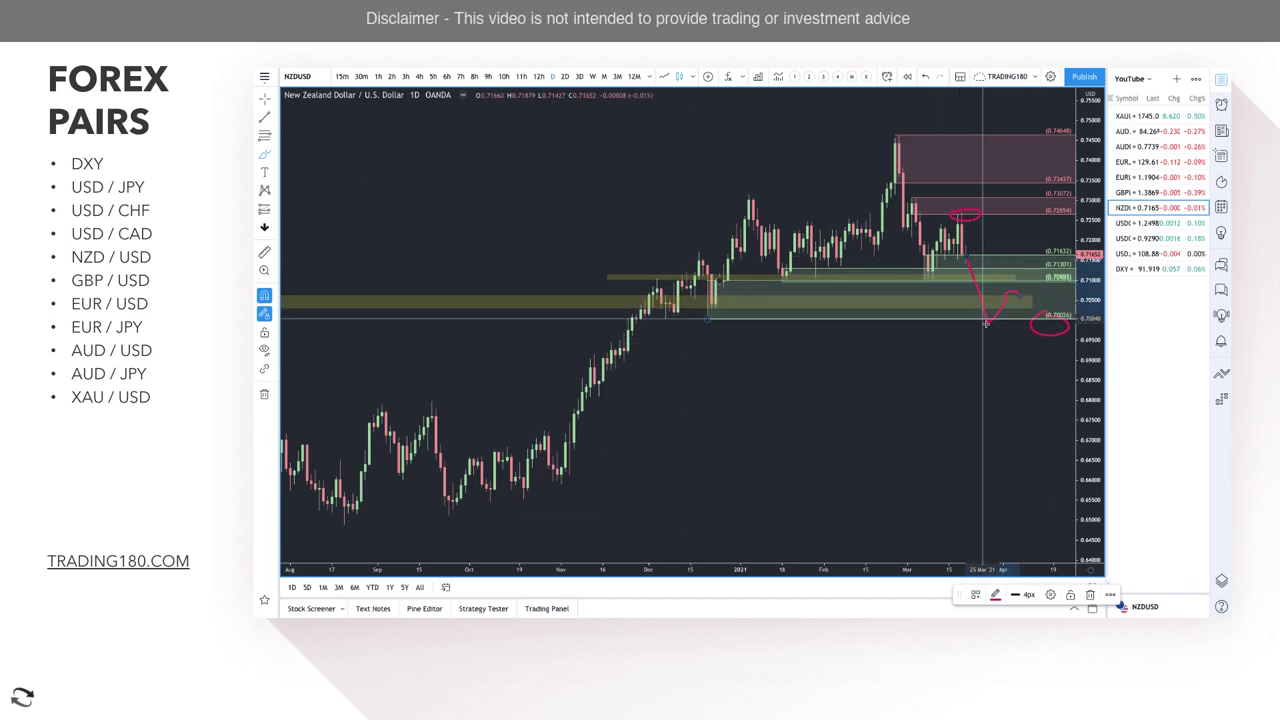
Circle the January, early-February and March NZDUSD lows that tested the demand zone topped at 0.71301.
{"action": "left_click", "coordinate": [1012, 278]}
{"action": "scroll", "coordinate": [1015, 278], "scroll_direction": "down", "scroll_amount": 1}
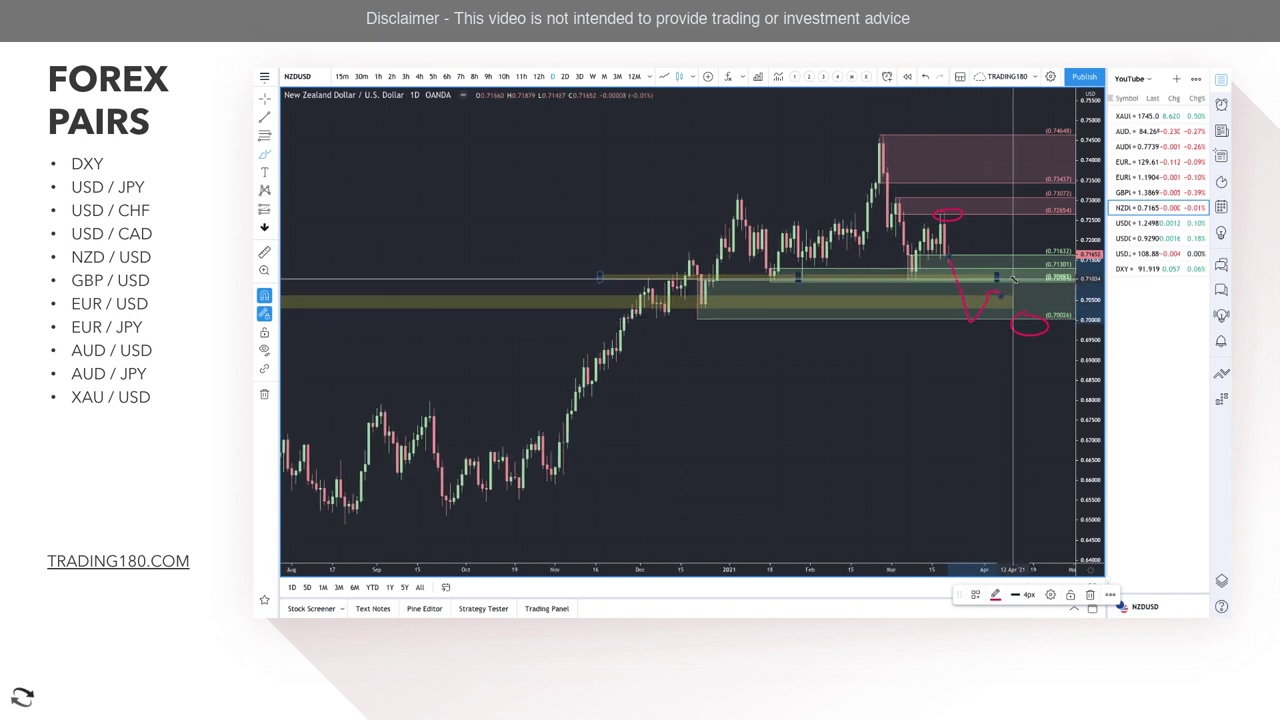
{"action": "scroll", "coordinate": [1014, 276], "scroll_direction": "down", "scroll_amount": 2}
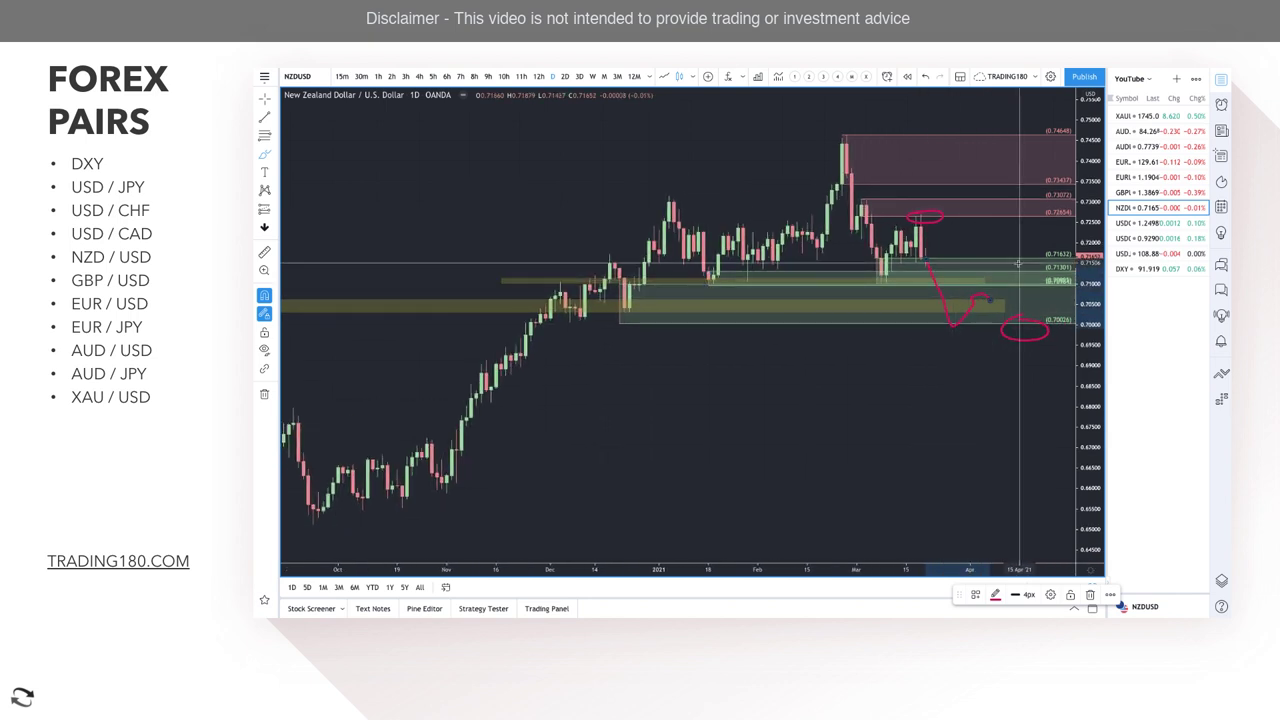
{"action": "left_click", "coordinate": [293, 157]}
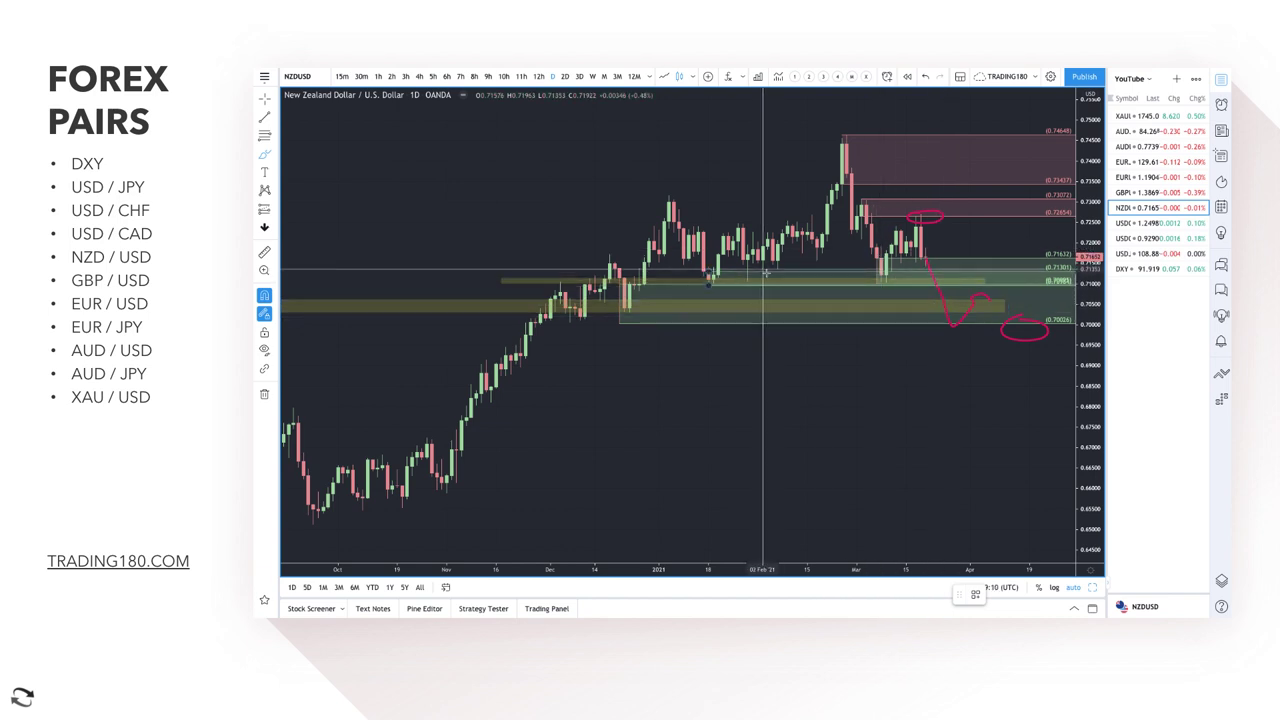
{"action": "mouse_move", "coordinate": [709, 276]}
{"action": "left_mouse_down"}
{"action": "mouse_move", "coordinate": [751, 276]}
{"action": "mouse_move", "coordinate": [738, 280]}
{"action": "left_mouse_up"}
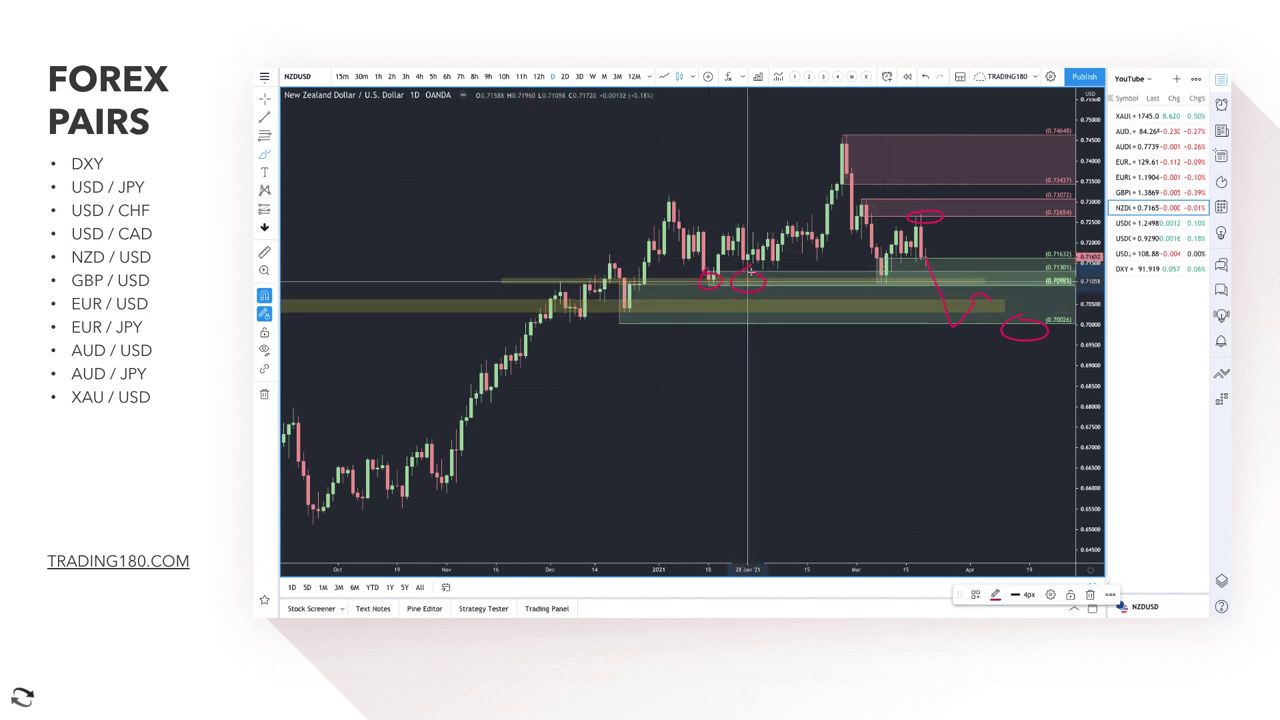
{"action": "mouse_move", "coordinate": [886, 258]}
{"action": "left_mouse_down"}
{"action": "mouse_move", "coordinate": [862, 287]}
{"action": "mouse_move", "coordinate": [914, 265]}
{"action": "left_mouse_up"}
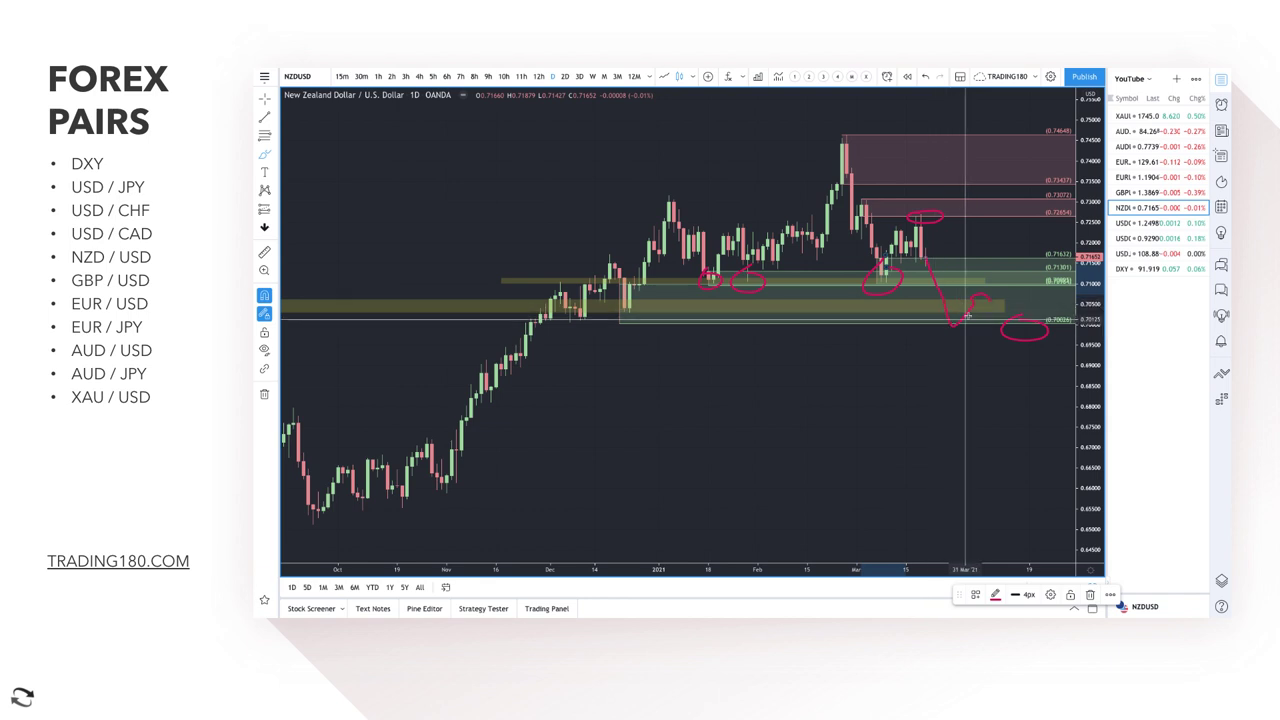
{"action": "mouse_move", "coordinate": [958, 307]}
{"action": "left_mouse_down"}
{"action": "mouse_move", "coordinate": [937, 318]}
{"action": "mouse_move", "coordinate": [951, 326]}
{"action": "mouse_move", "coordinate": [955, 310]}
{"action": "left_mouse_up"}
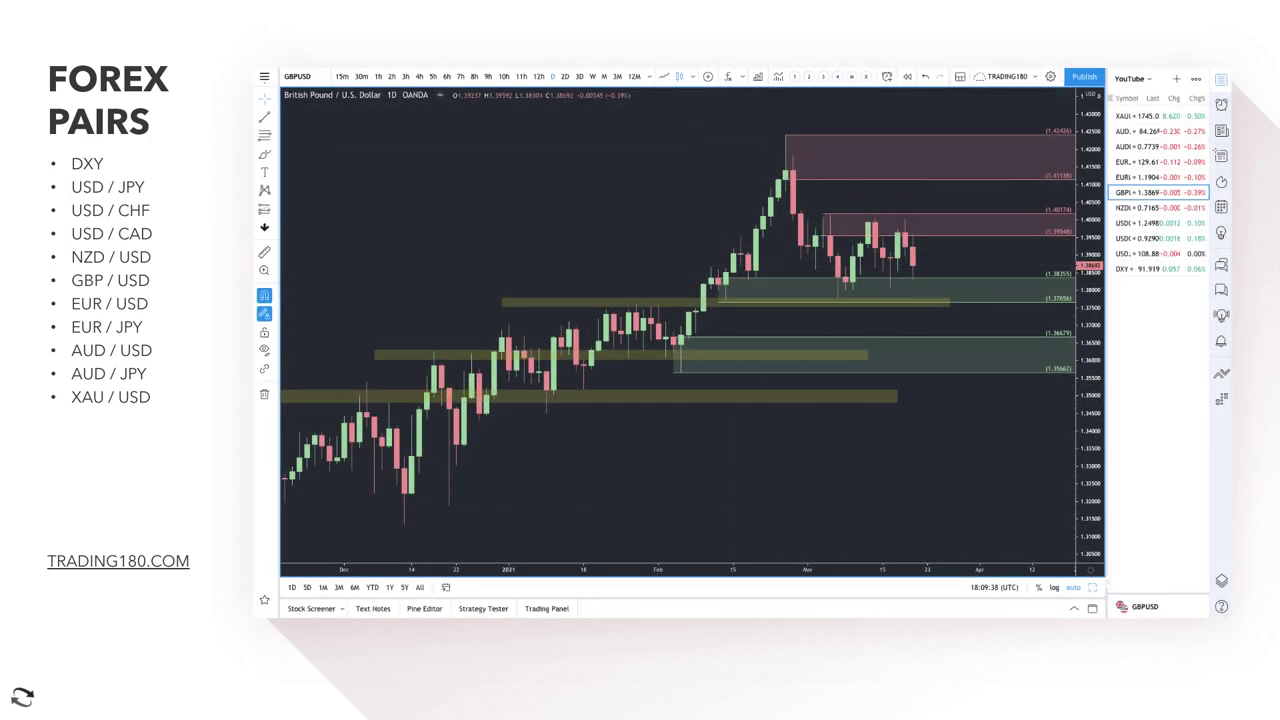
Read the Financial Times article on the Bank of England's upgraded UK outlook, and examine the latest GBPUSD candles above the 1.38355 demand level.
{"action": "left_click", "coordinate": [720, 66]}
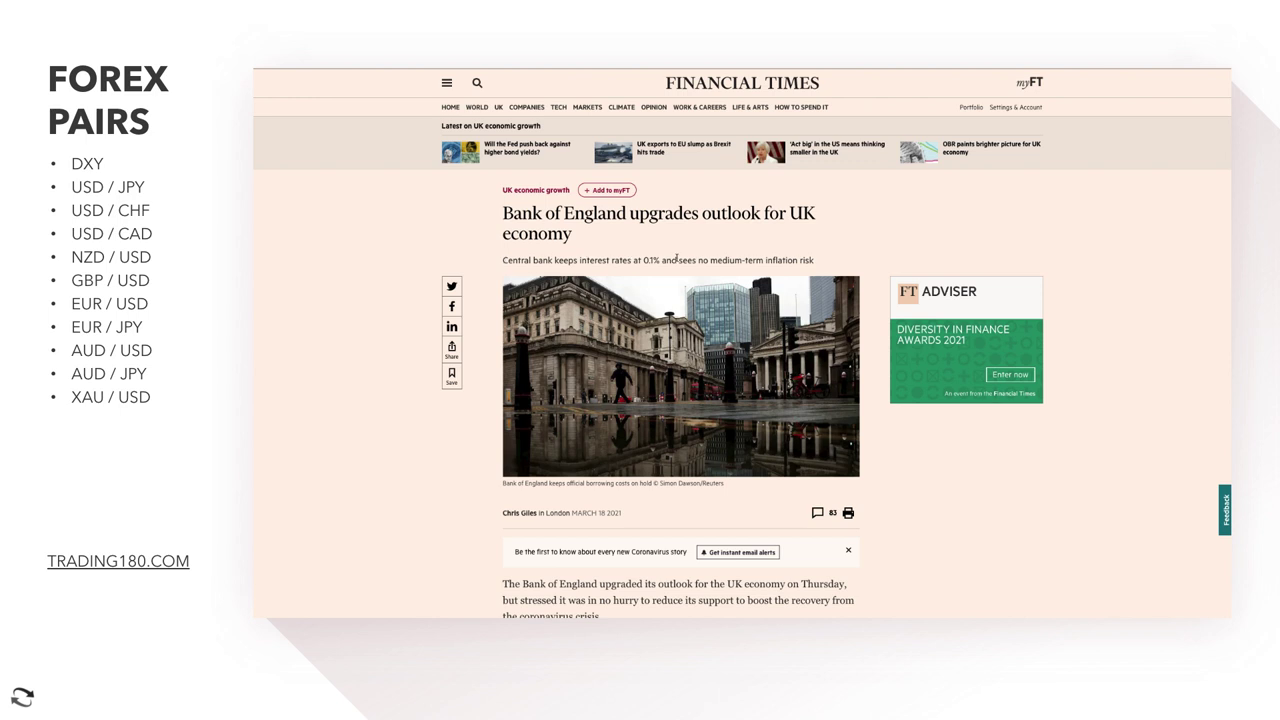
{"action": "scroll", "coordinate": [702, 374], "scroll_direction": "down", "scroll_amount": 3}
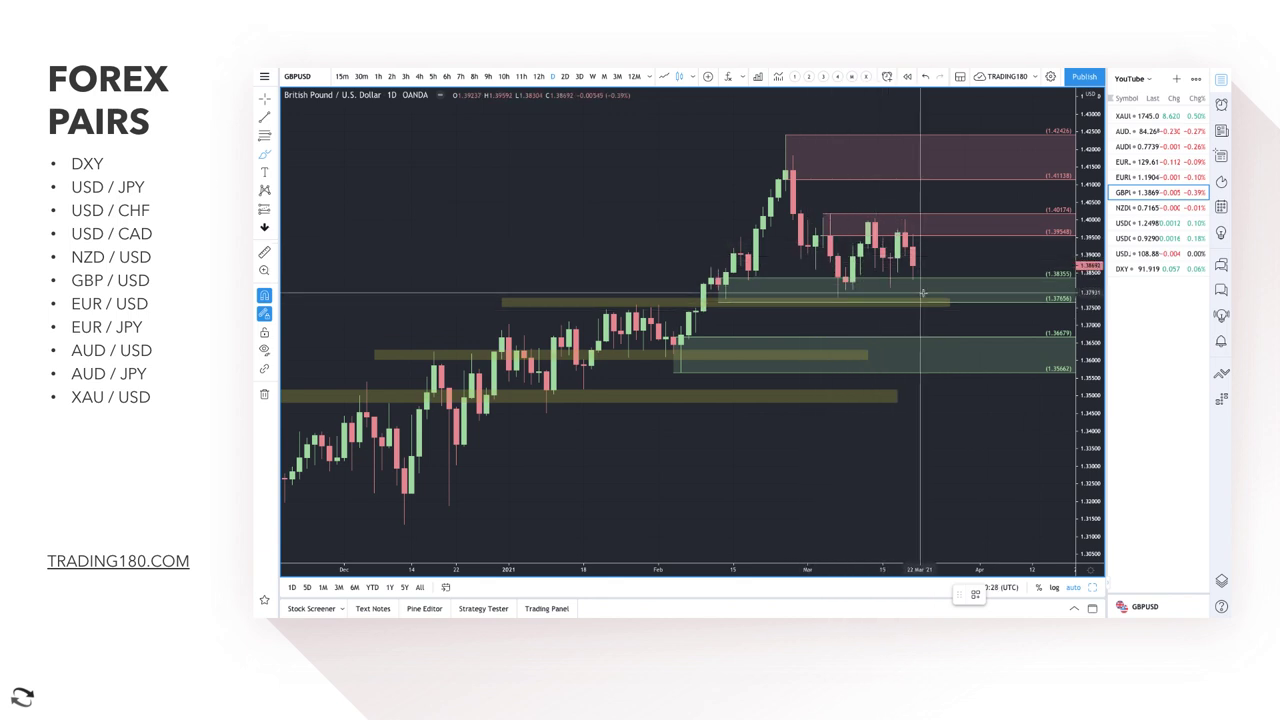
{"action": "scroll", "coordinate": [907, 327], "scroll_direction": "up", "scroll_amount": 3}
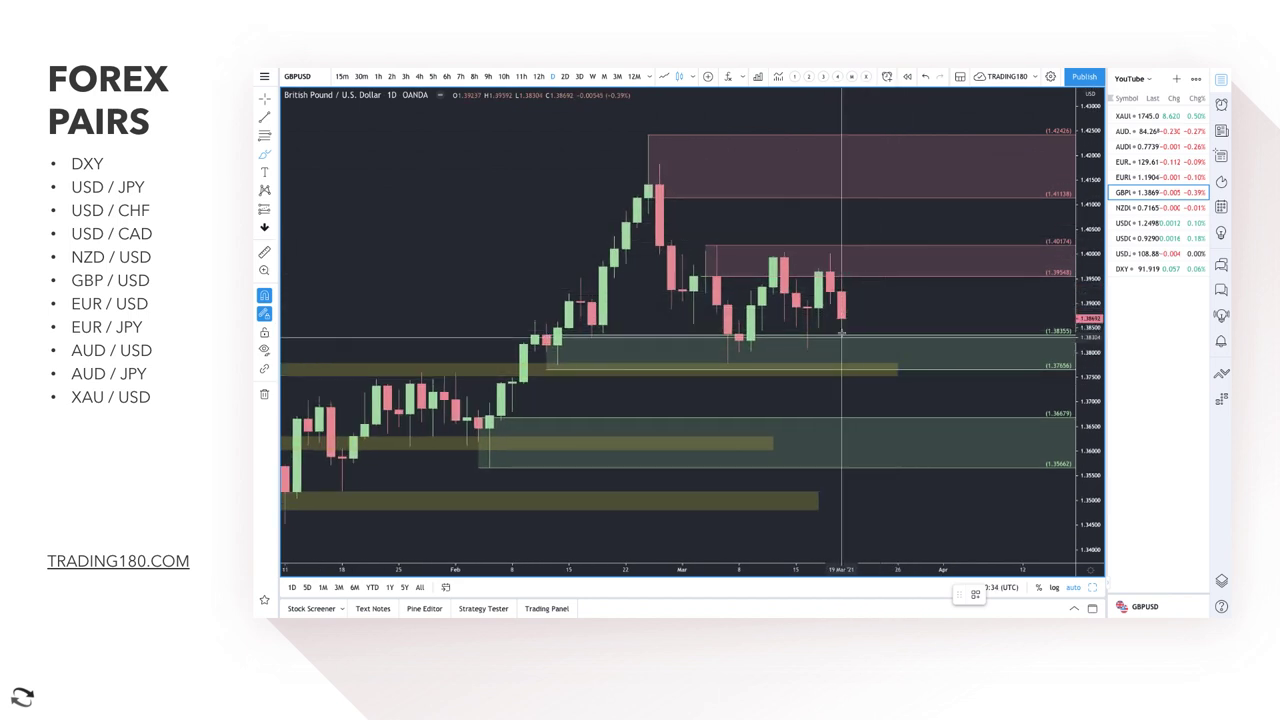
Brush two GBPUSD rebound paths, one turning up at the 1.37656 demand edge and one turning up inside the 1.36679–1.35662 demand zone.
{"action": "scroll", "coordinate": [857, 374], "scroll_direction": "down", "scroll_amount": 1}
{"action": "scroll", "coordinate": [857, 374], "scroll_direction": "down", "scroll_amount": 1}
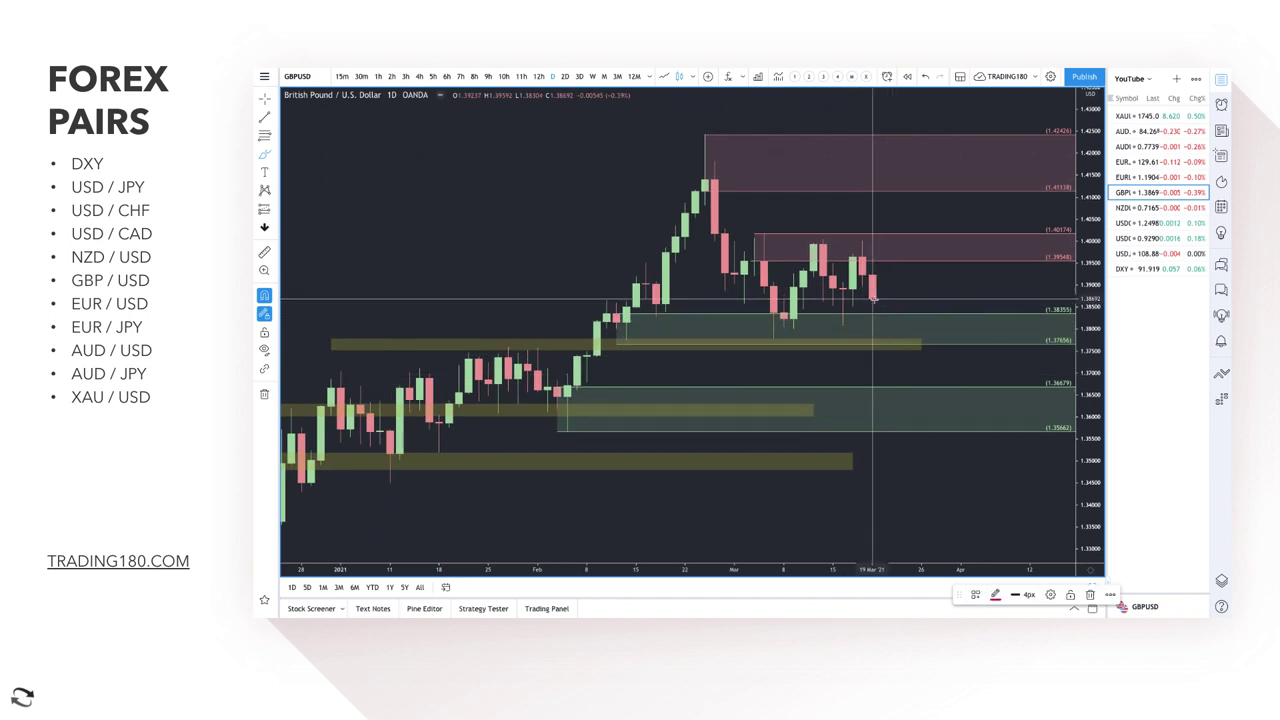
{"action": "left_click_drag", "start_coordinate": [875, 306], "coordinate": [885, 345]}
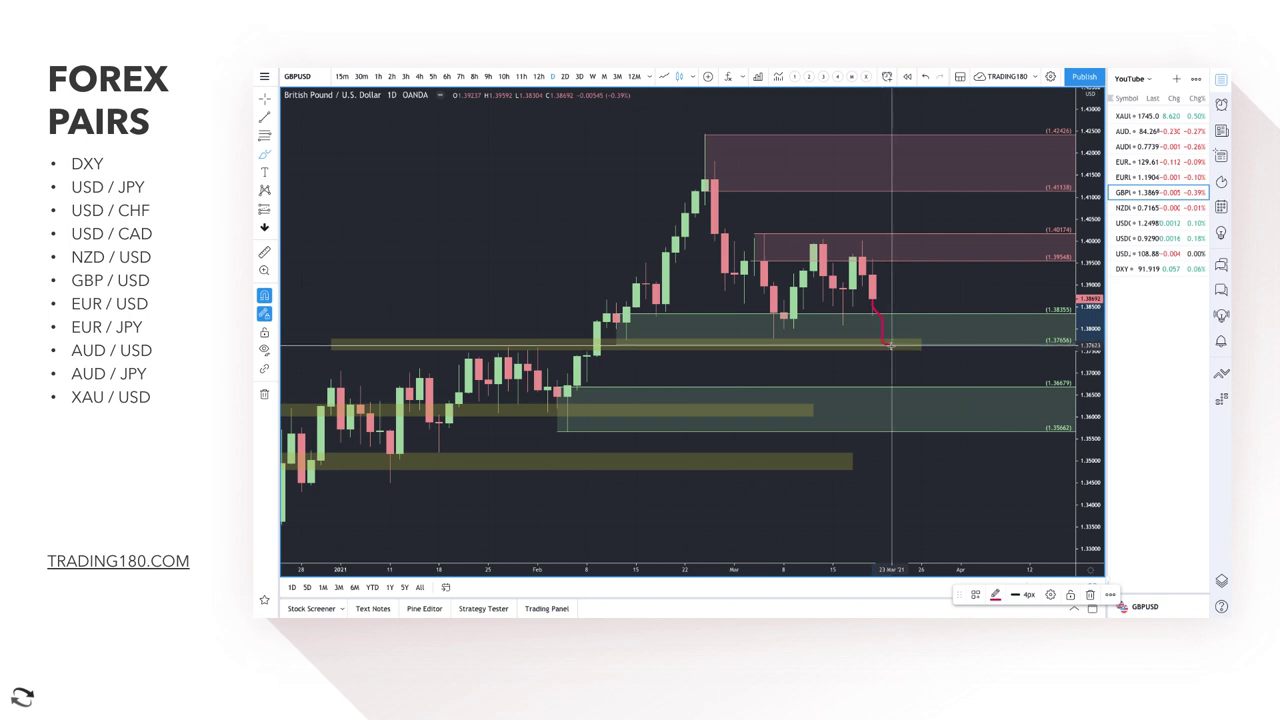
{"action": "left_click_drag", "start_coordinate": [903, 344], "coordinate": [932, 330]}
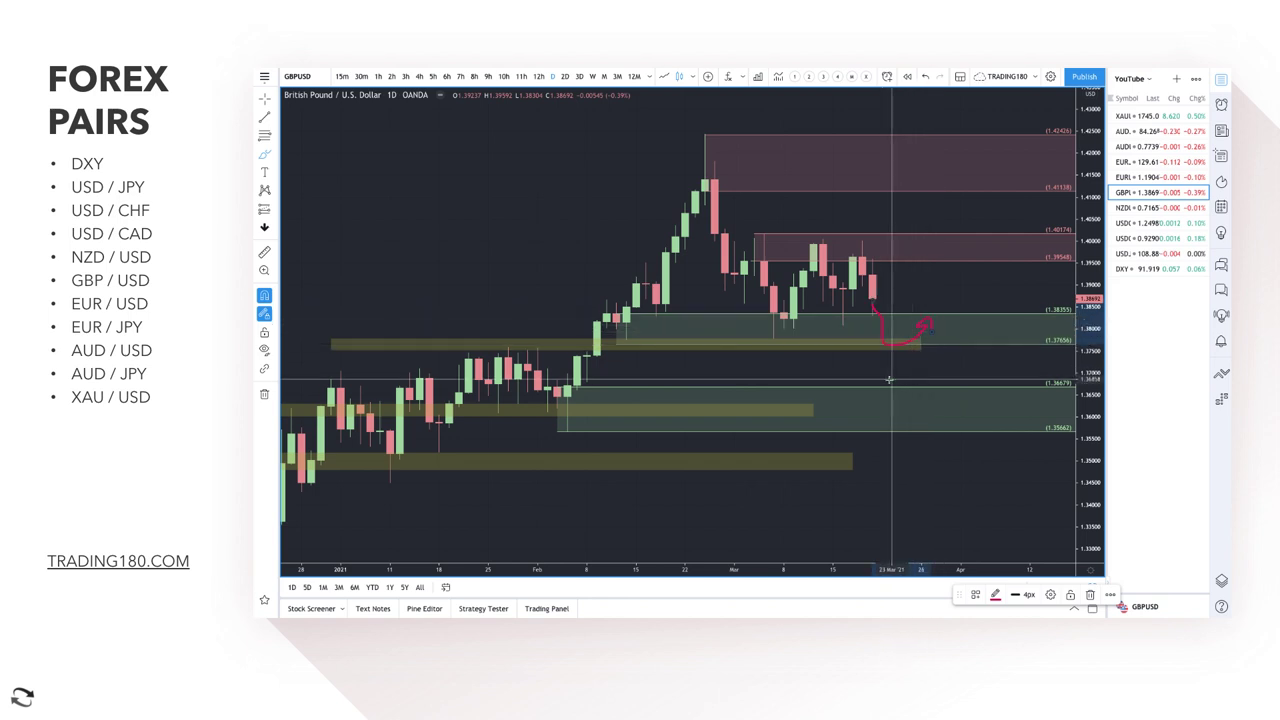
{"action": "mouse_move", "coordinate": [876, 367]}
{"action": "left_mouse_down"}
{"action": "mouse_move", "coordinate": [906, 418]}
{"action": "mouse_move", "coordinate": [969, 384]}
{"action": "left_mouse_up"}
Extend the yellow band inside the 1.36679–1.35662 GBPUSD demand zone to about 20 April 2021.
{"action": "left_click_drag", "start_coordinate": [814, 410], "coordinate": [1049, 393]}
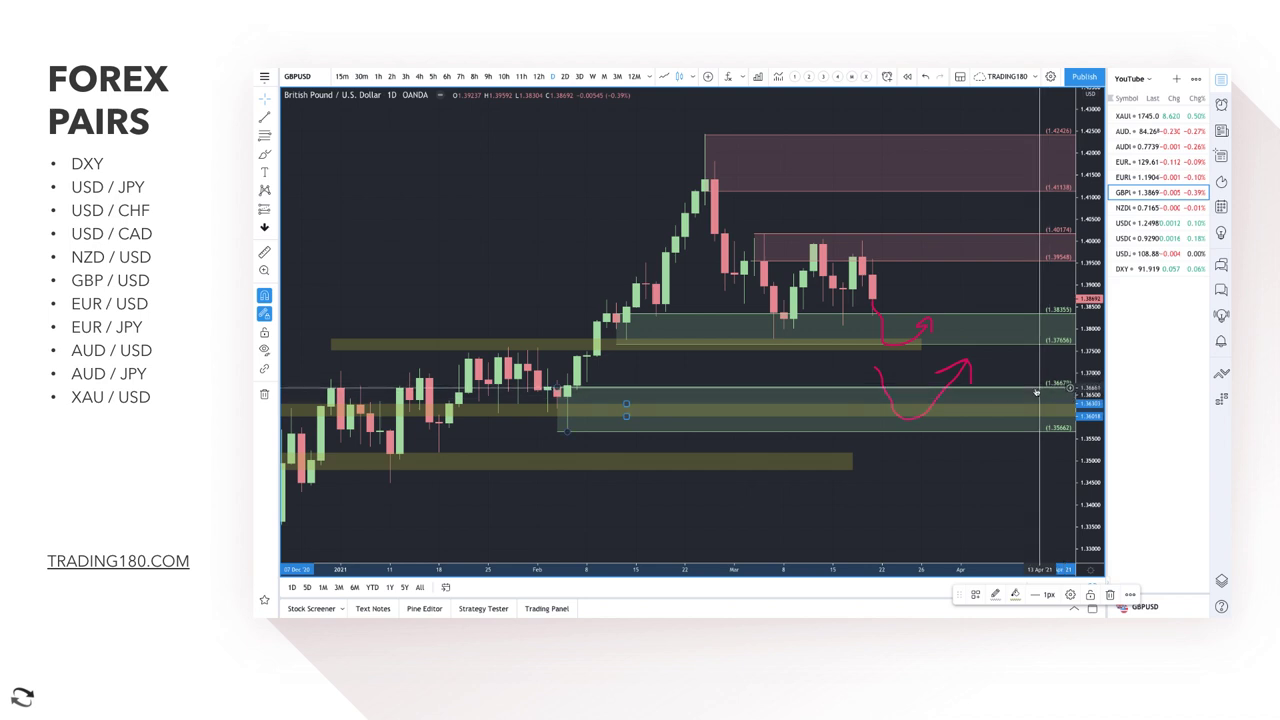
{"action": "scroll", "coordinate": [1000, 410], "scroll_direction": "down", "scroll_amount": 5}
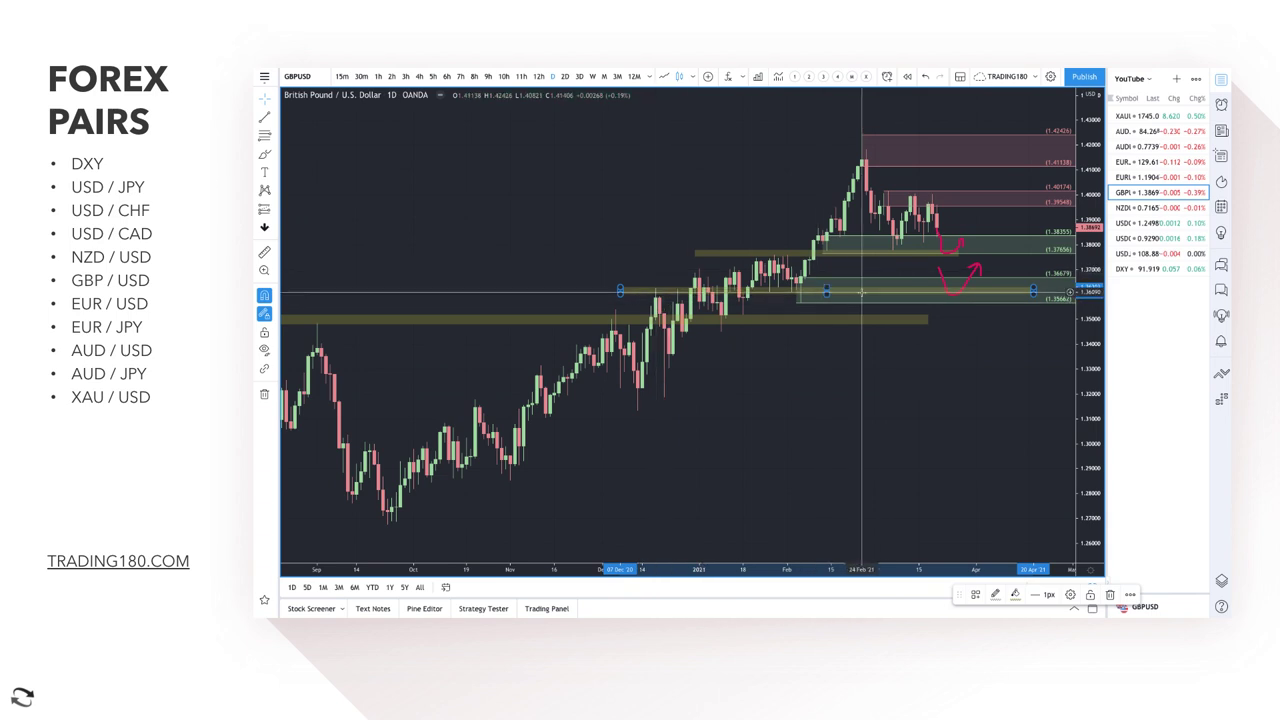
{"action": "scroll", "coordinate": [975, 292], "scroll_direction": "up", "scroll_amount": 3}
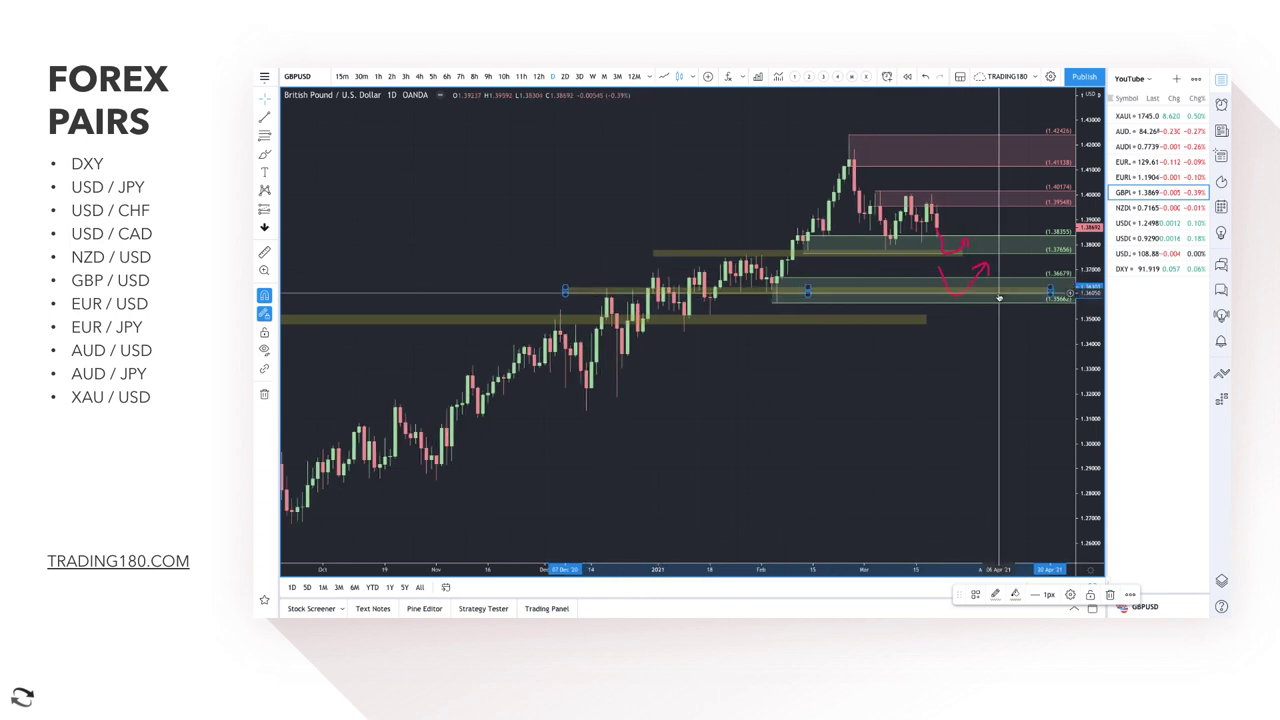
{"action": "scroll", "coordinate": [1000, 297], "scroll_direction": "up", "scroll_amount": 1}
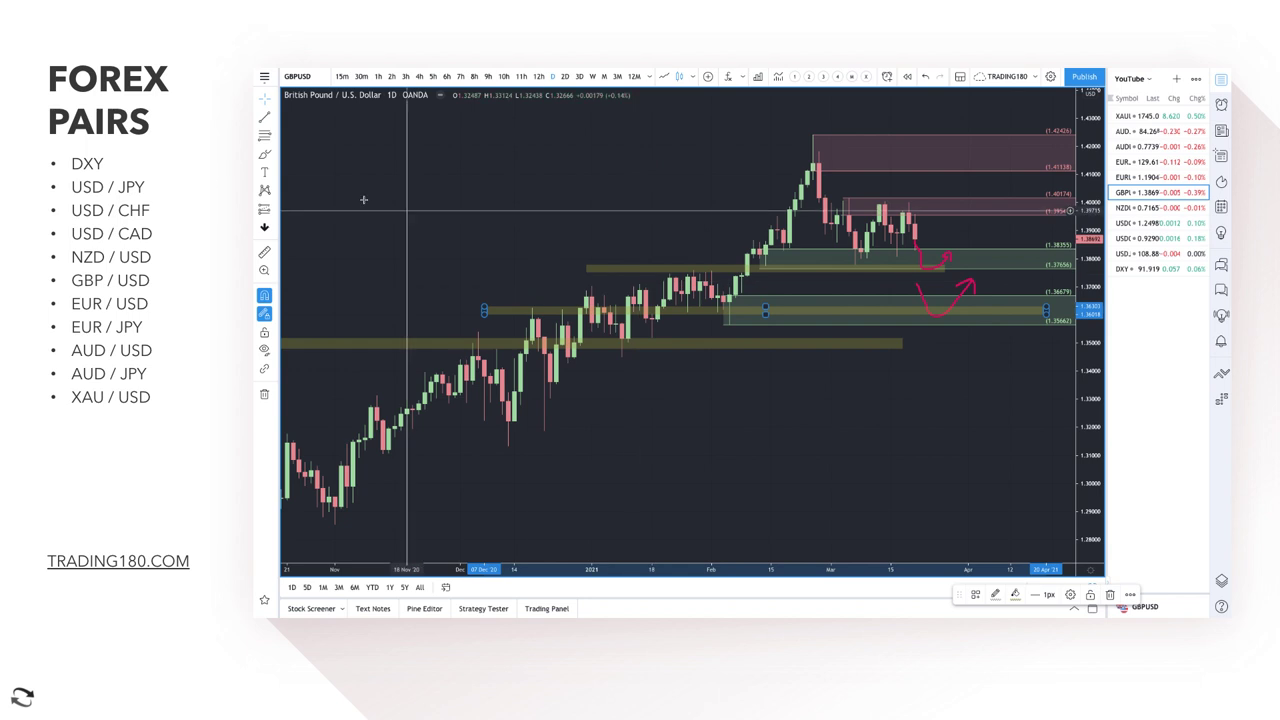
Brush a path rising from the latest candle into the 1.41138 supply zone and turning down, and circle the March GBPUSD range.
{"action": "left_click", "coordinate": [843, 224]}
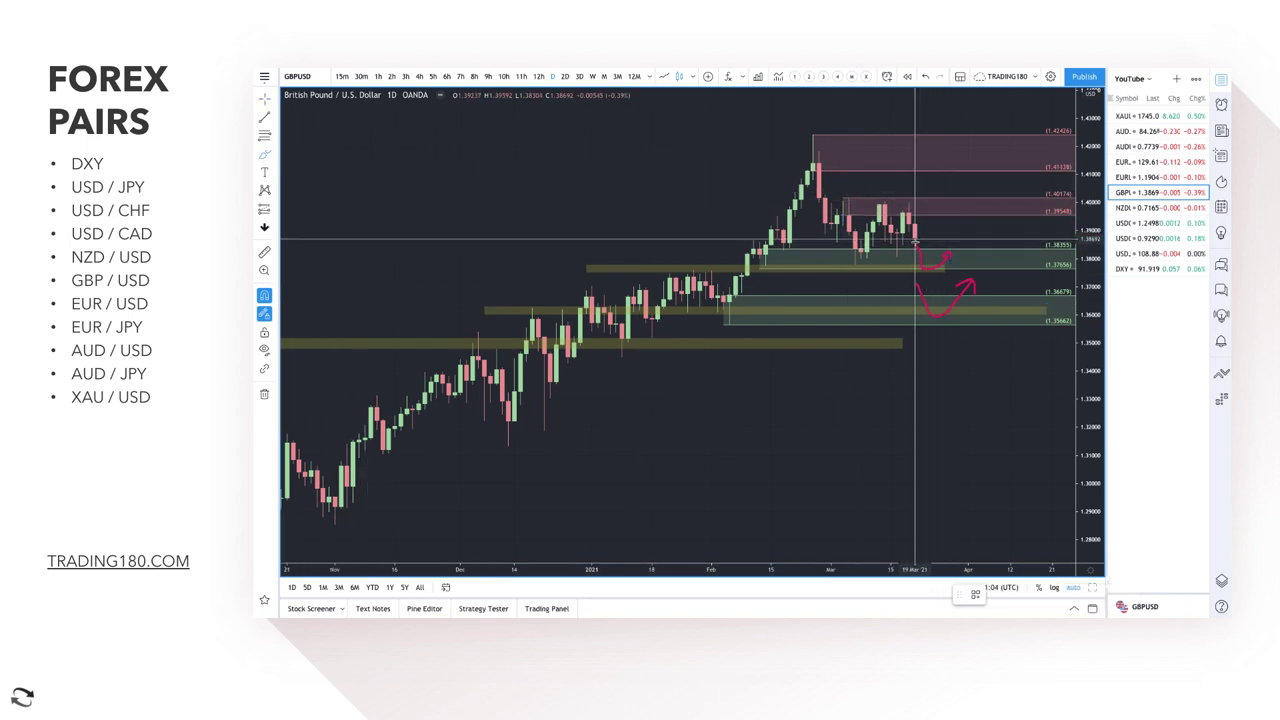
{"action": "mouse_move", "coordinate": [915, 242]}
{"action": "left_mouse_down"}
{"action": "mouse_move", "coordinate": [946, 166]}
{"action": "mouse_move", "coordinate": [980, 190]}
{"action": "left_mouse_up"}
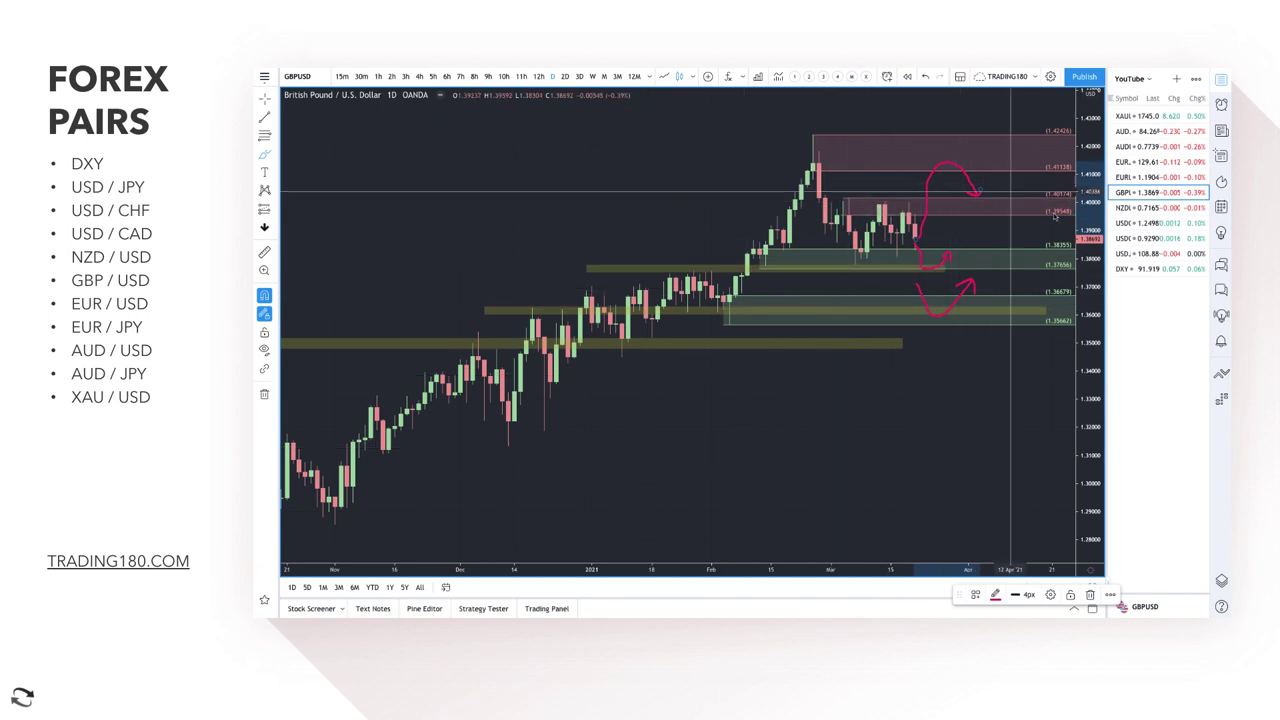
{"action": "mouse_move", "coordinate": [895, 197]}
{"action": "left_mouse_down"}
{"action": "mouse_move", "coordinate": [832, 228]}
{"action": "mouse_move", "coordinate": [946, 244]}
{"action": "left_mouse_up"}
Mark the 1.42426 upper edge of the GBPUSD supply zone with a small circle, plus an arrow and a "B" beside the February peak.
{"action": "scroll", "coordinate": [970, 240], "scroll_direction": "up", "scroll_amount": 3}
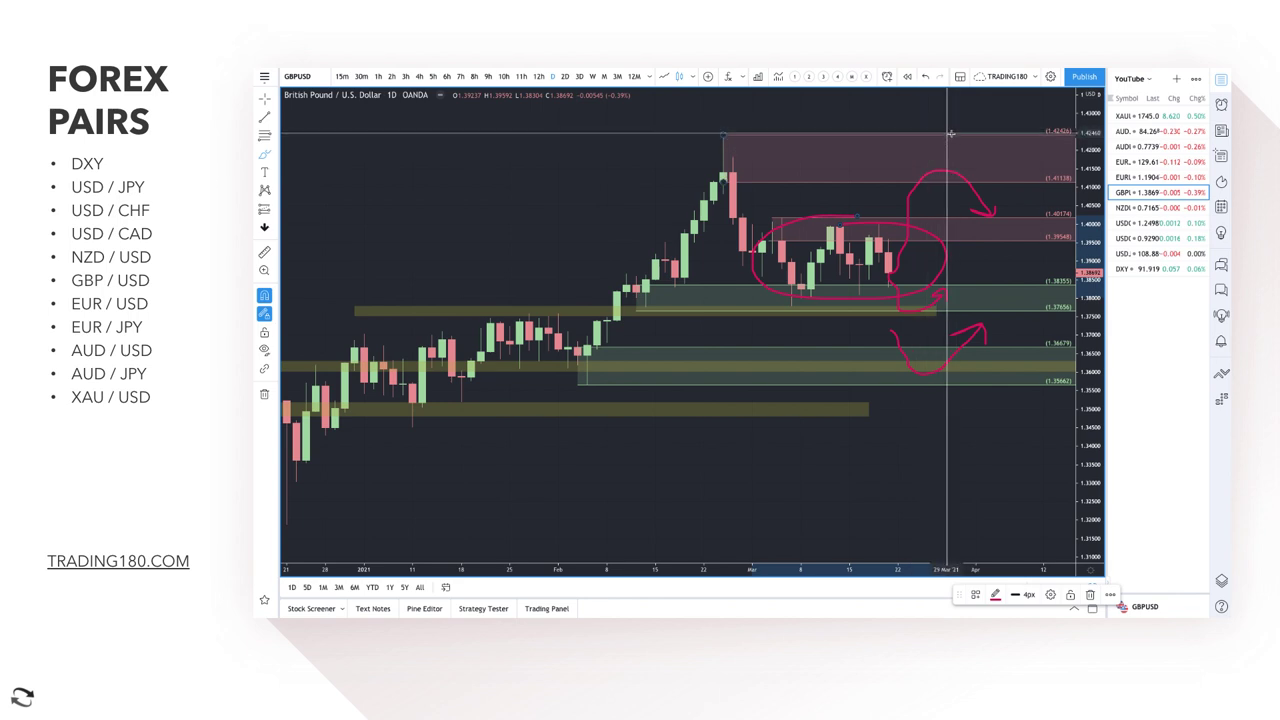
{"action": "left_click_drag", "start_coordinate": [946, 124], "coordinate": [951, 129]}
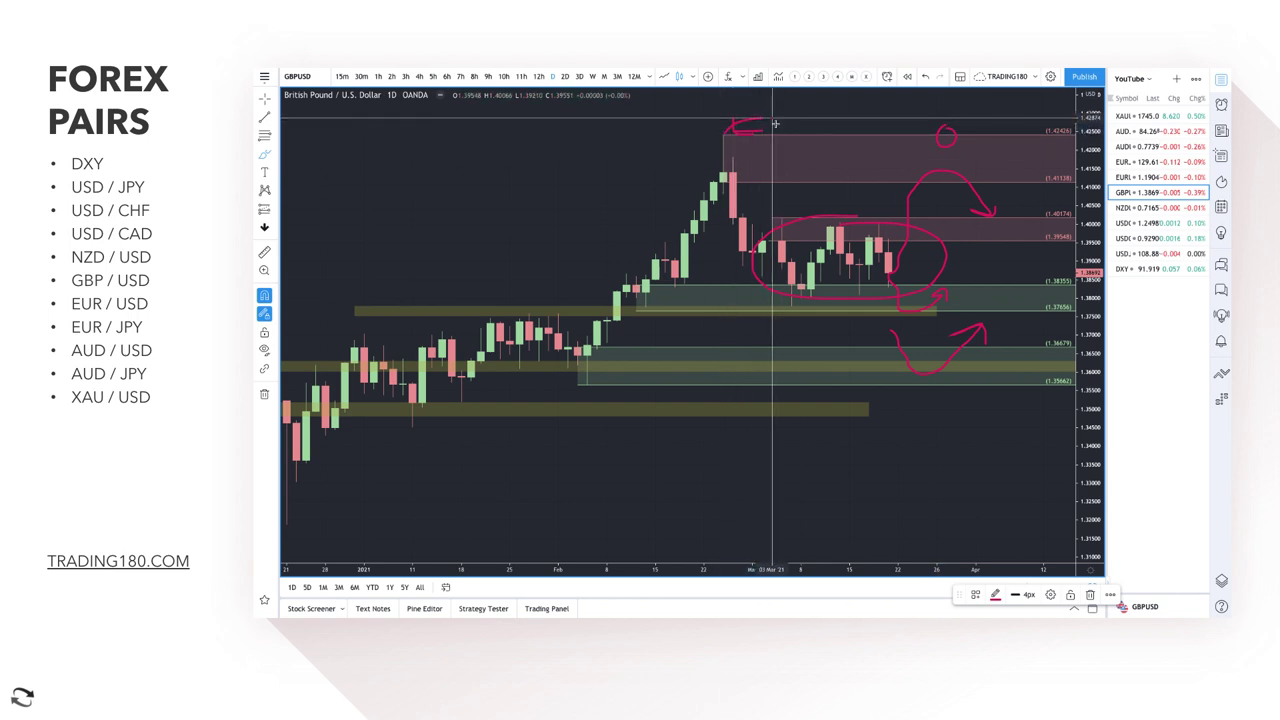
{"action": "mouse_move", "coordinate": [774, 127]}
{"action": "left_mouse_down"}
{"action": "mouse_move", "coordinate": [793, 130]}
{"action": "mouse_move", "coordinate": [776, 144]}
{"action": "left_mouse_up"}
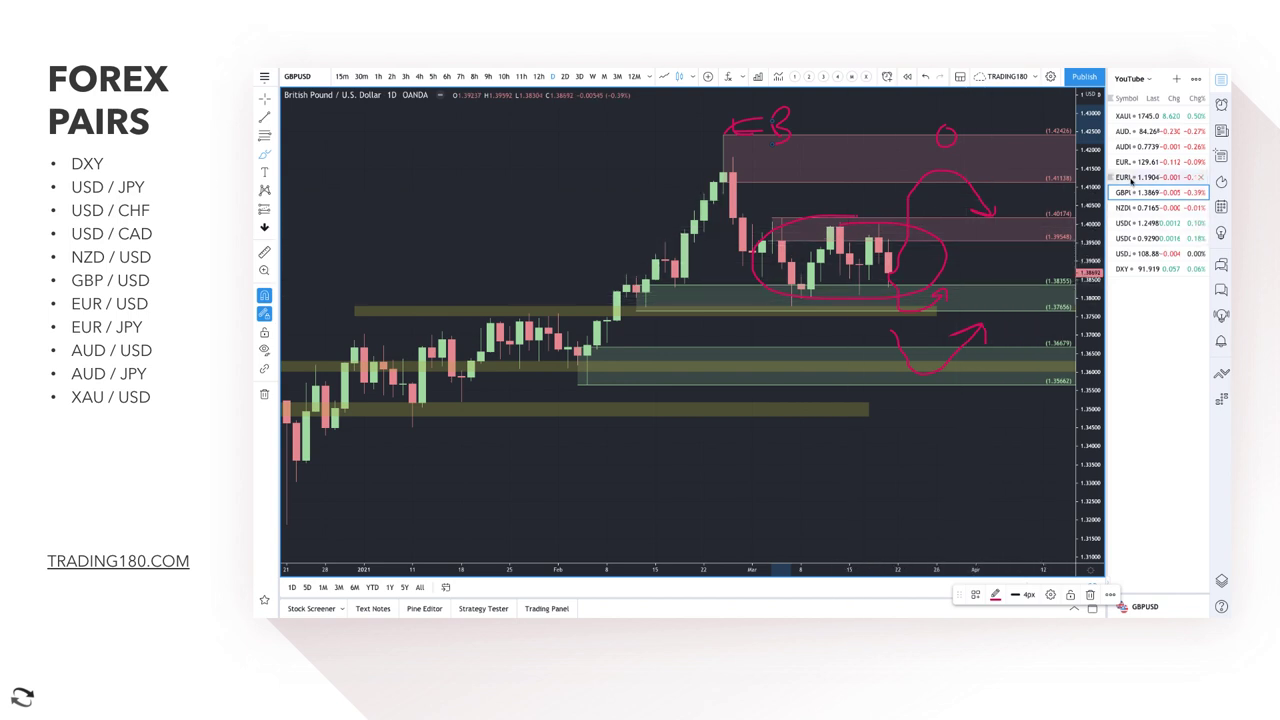
Open the EURUSD chart on the 1-hour timeframe and start bar replay at the 17 March 2021 upward spike.
{"action": "left_click", "coordinate": [1131, 178]}
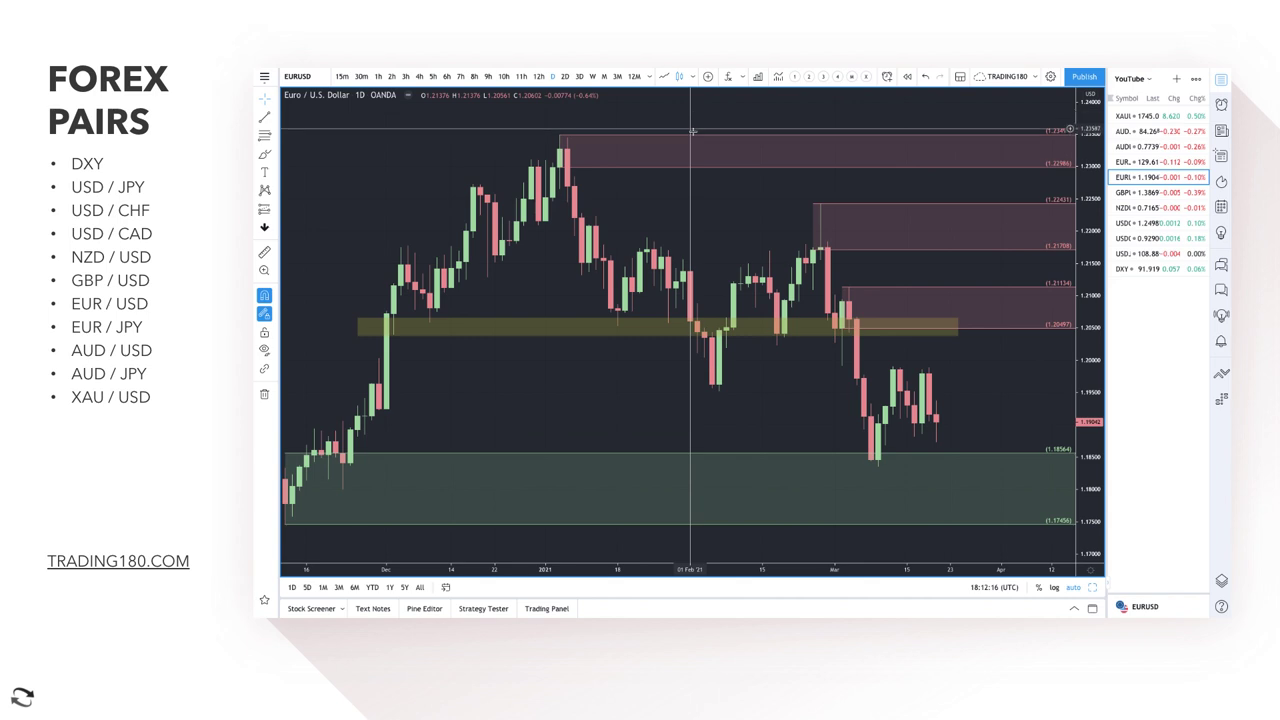
{"action": "left_click", "coordinate": [378, 76]}
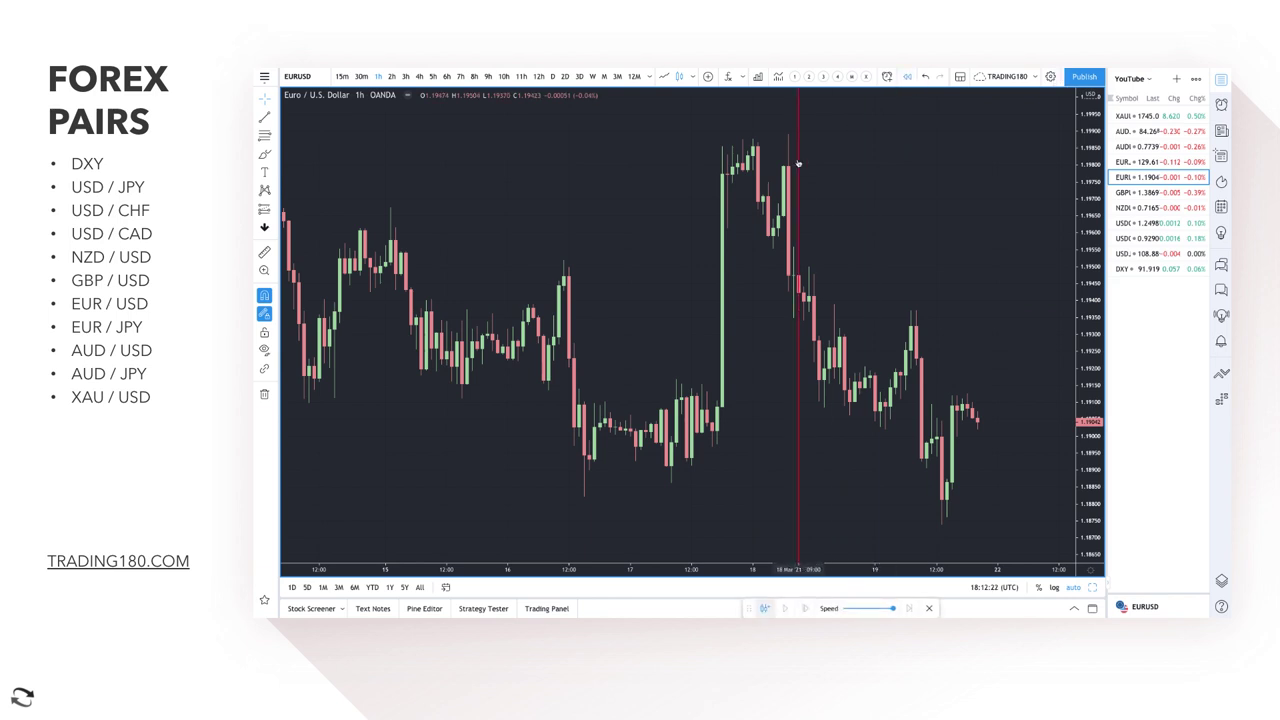
{"action": "left_click", "coordinate": [734, 211]}
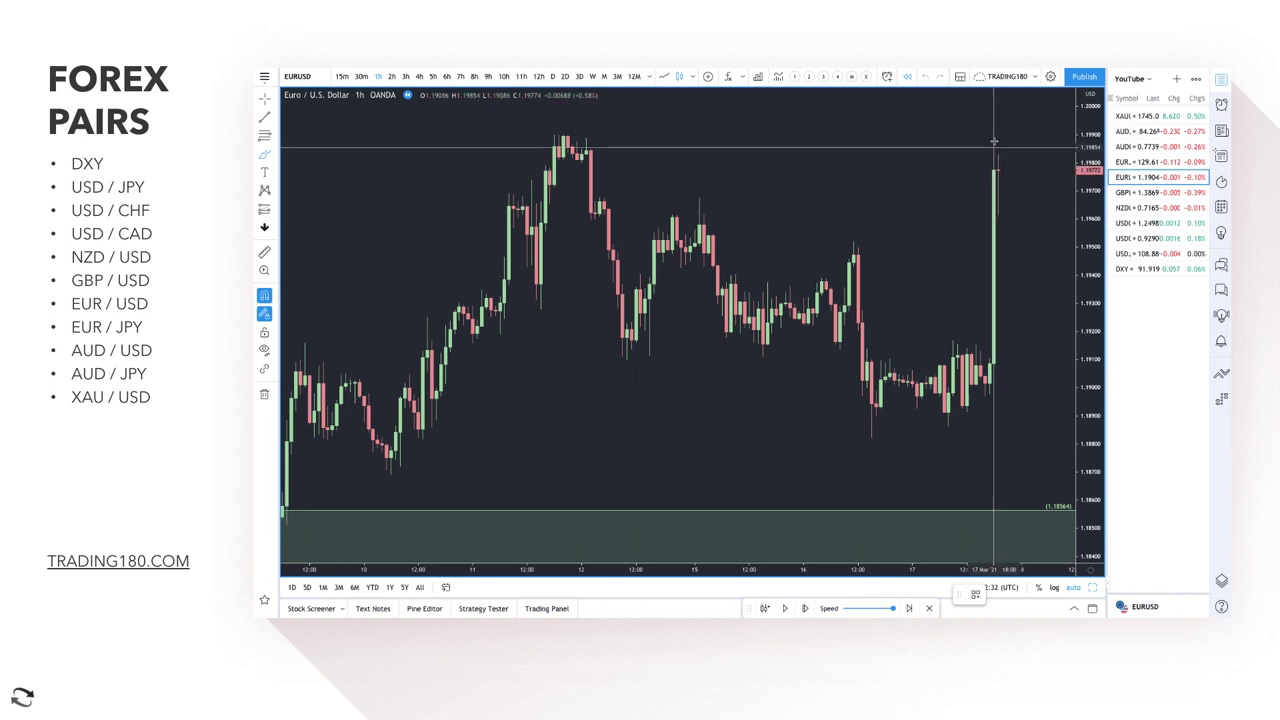
Circle the large 17 March EURUSD spike candle and remove the circle.
{"action": "mouse_move", "coordinate": [1002, 177]}
{"action": "left_mouse_down"}
{"action": "mouse_move", "coordinate": [976, 207]}
{"action": "mouse_move", "coordinate": [994, 371]}
{"action": "mouse_move", "coordinate": [1012, 357]}
{"action": "mouse_move", "coordinate": [1000, 158]}
{"action": "left_mouse_up"}
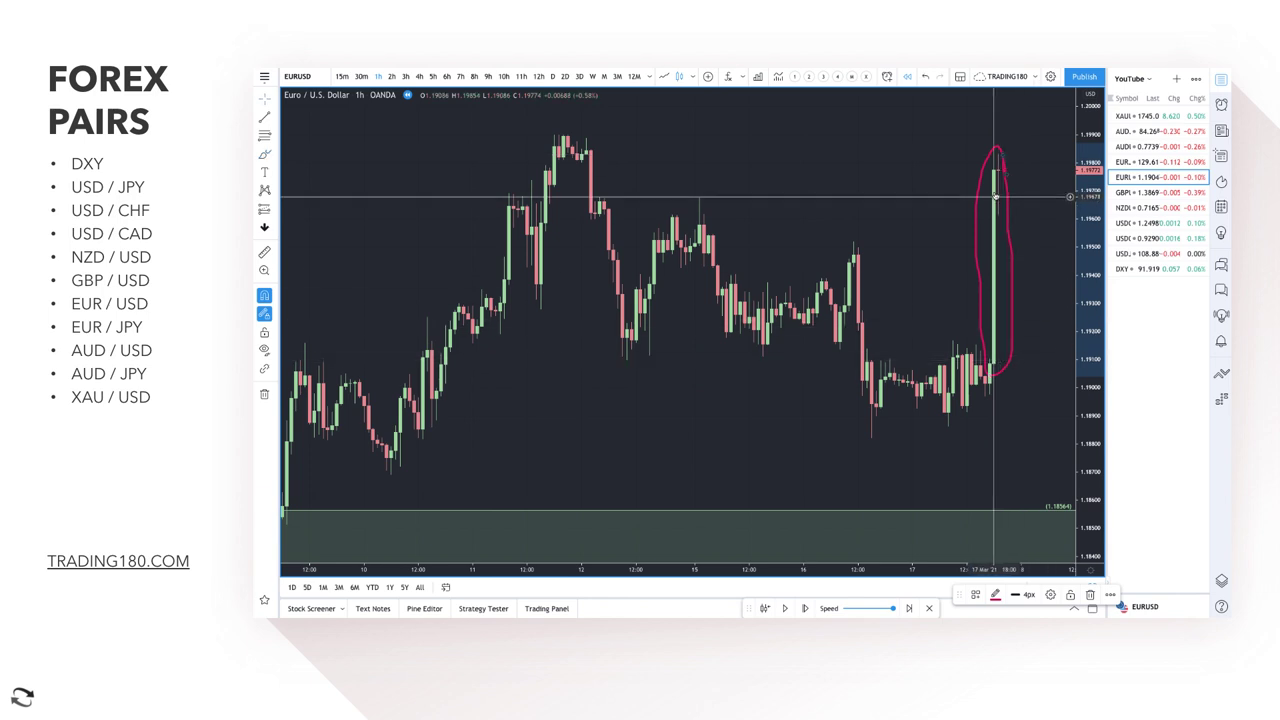
{"action": "key", "text": "Delete"}
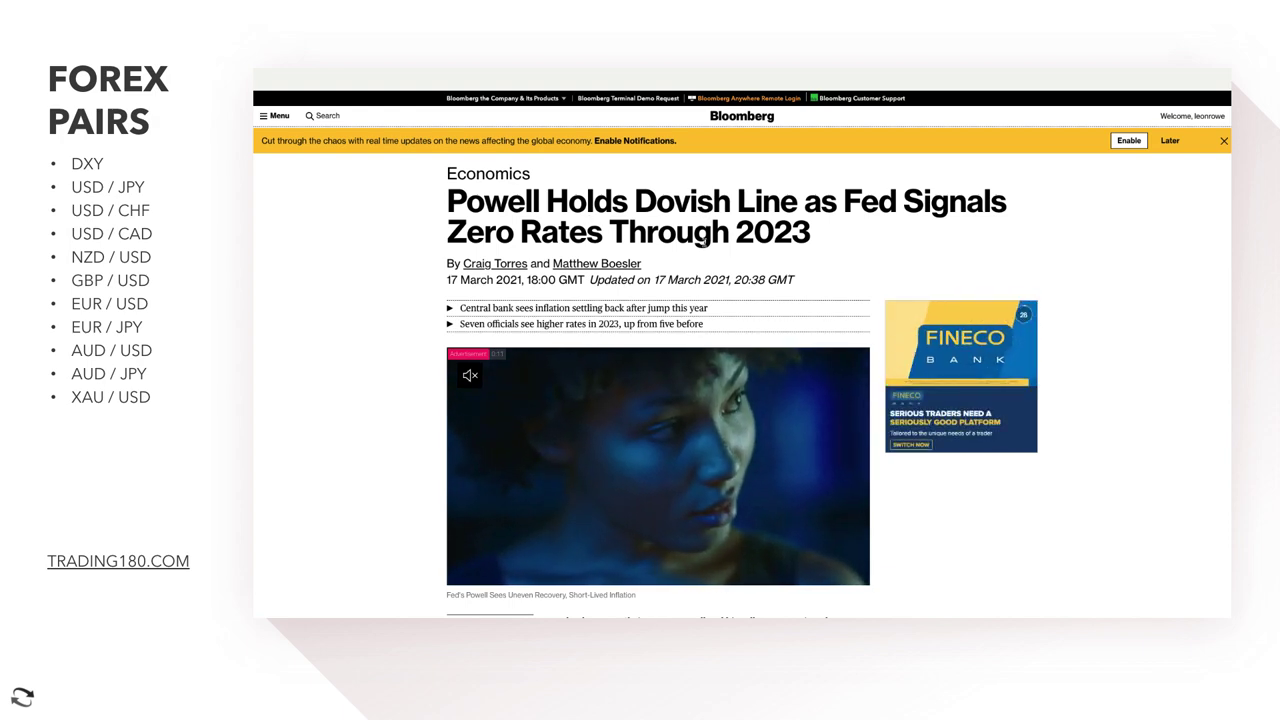
Read the Bloomberg article on the Fed signalling zero rates through 2023, highlighting the sentence on seven of 18 officials predicting higher rates.
{"action": "scroll", "coordinate": [735, 235], "scroll_direction": "down", "scroll_amount": 2}
{"action": "scroll", "coordinate": [730, 250], "scroll_direction": "down", "scroll_amount": 4}
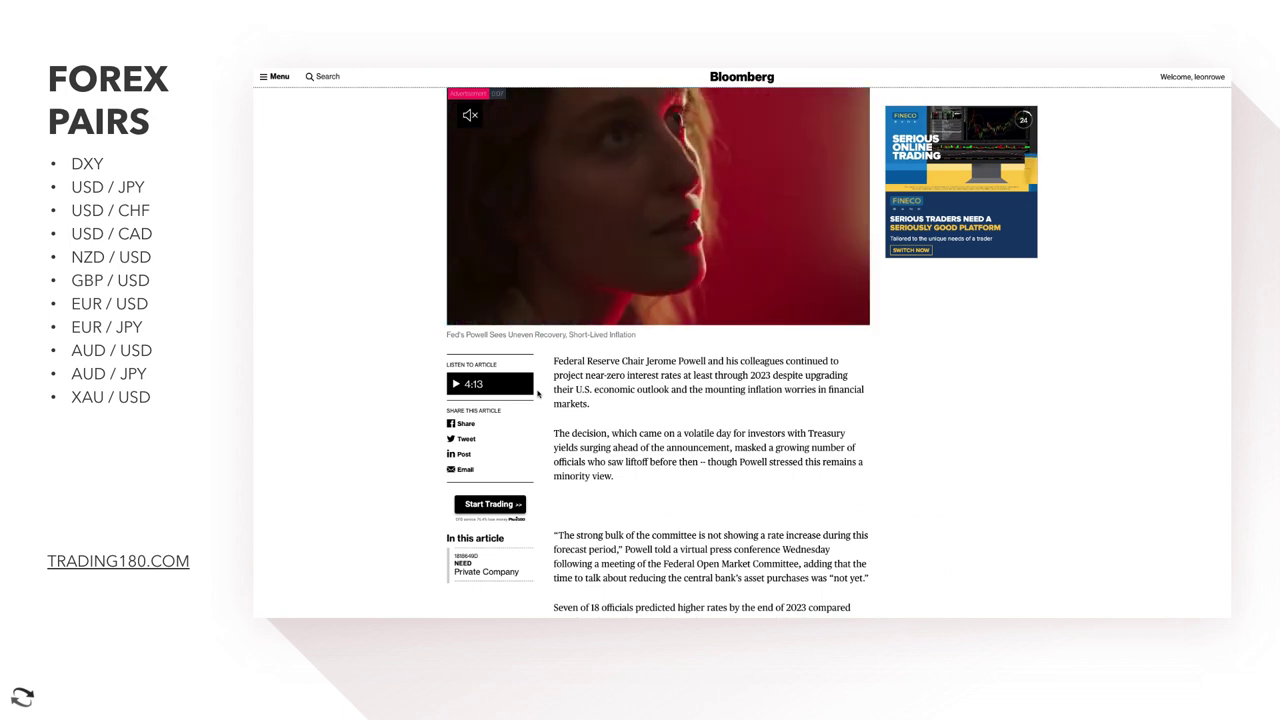
{"action": "scroll", "coordinate": [610, 400], "scroll_direction": "down", "scroll_amount": 1}
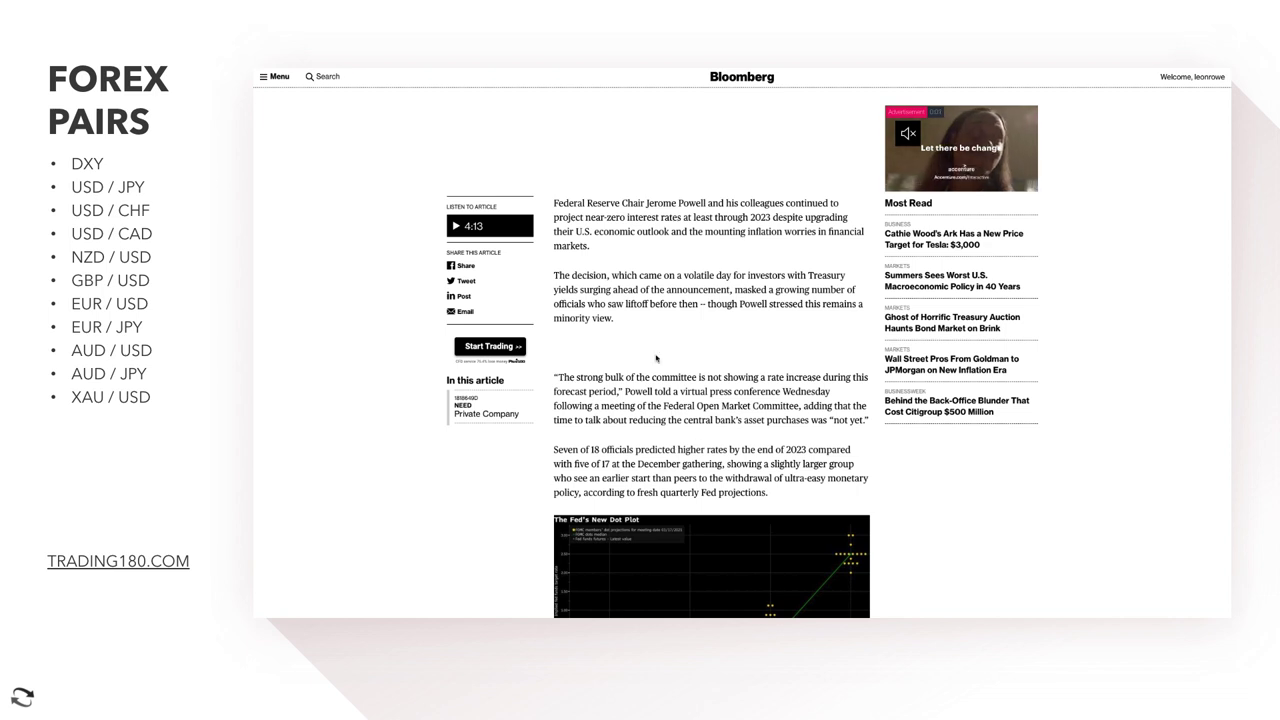
{"action": "scroll", "coordinate": [708, 442], "scroll_direction": "down", "scroll_amount": 1}
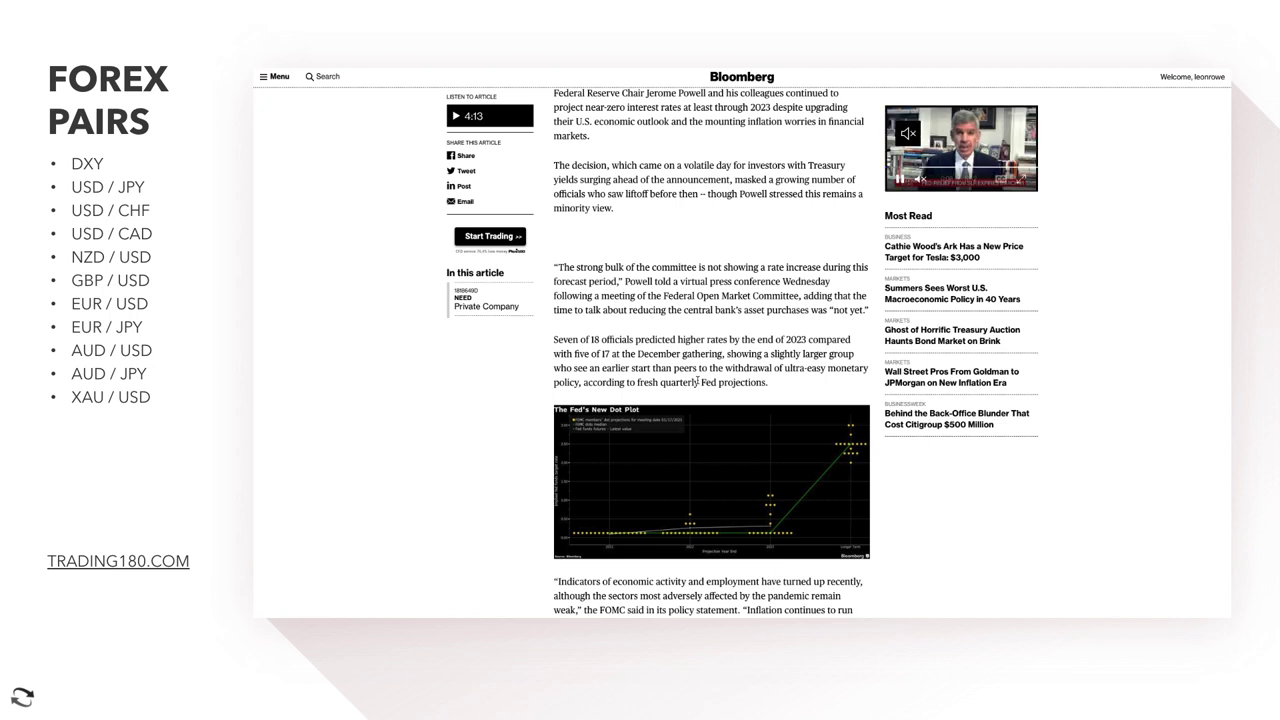
{"action": "scroll", "coordinate": [697, 381], "scroll_direction": "down", "scroll_amount": 1}
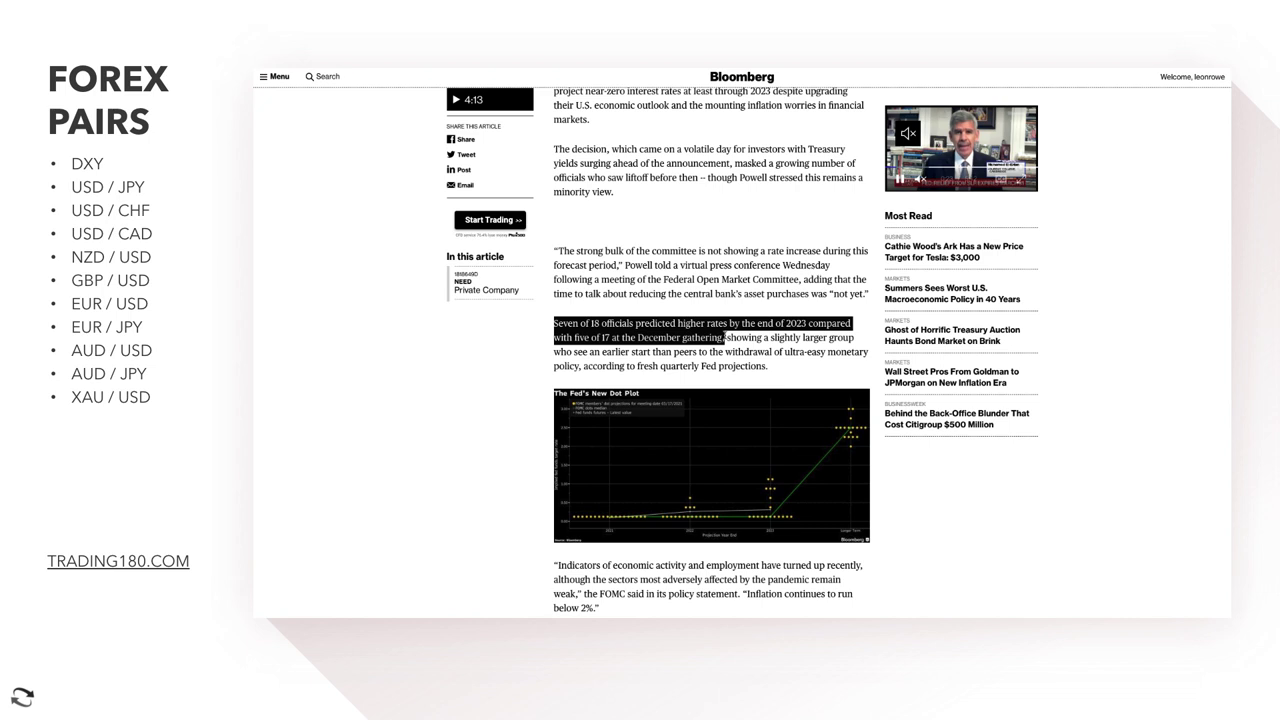
{"action": "left_click", "coordinate": [630, 336]}
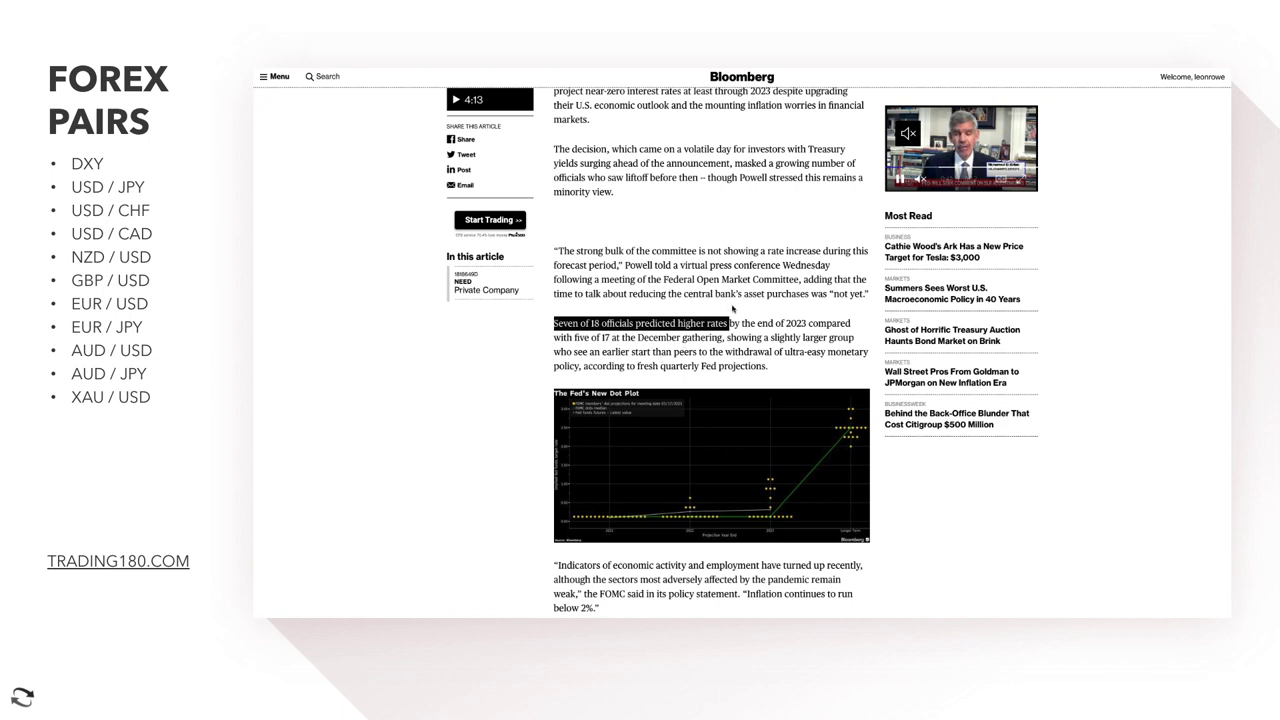
Highlight the article's lead paragraph on near-zero rates and inflation worries, skim the inflation section, and check the publication time.
{"action": "scroll", "coordinate": [681, 252], "scroll_direction": "up", "scroll_amount": 2}
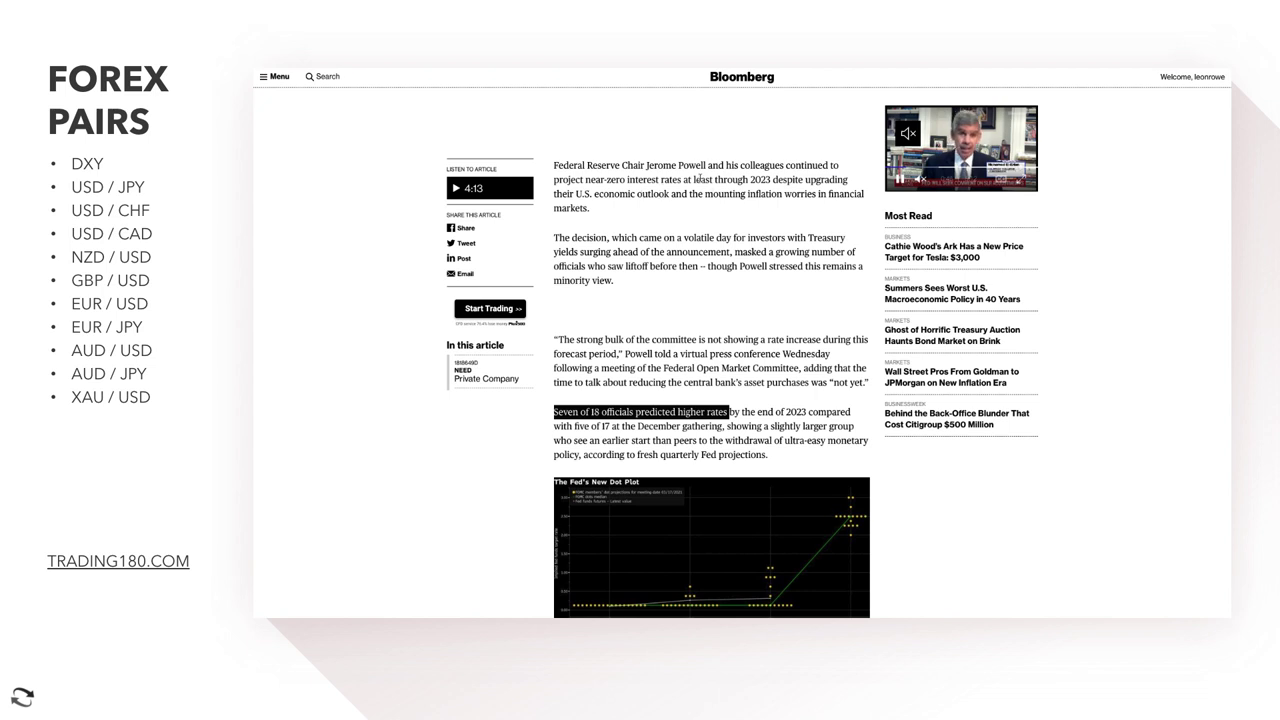
{"action": "left_click_drag", "start_coordinate": [574, 166], "coordinate": [650, 166]}
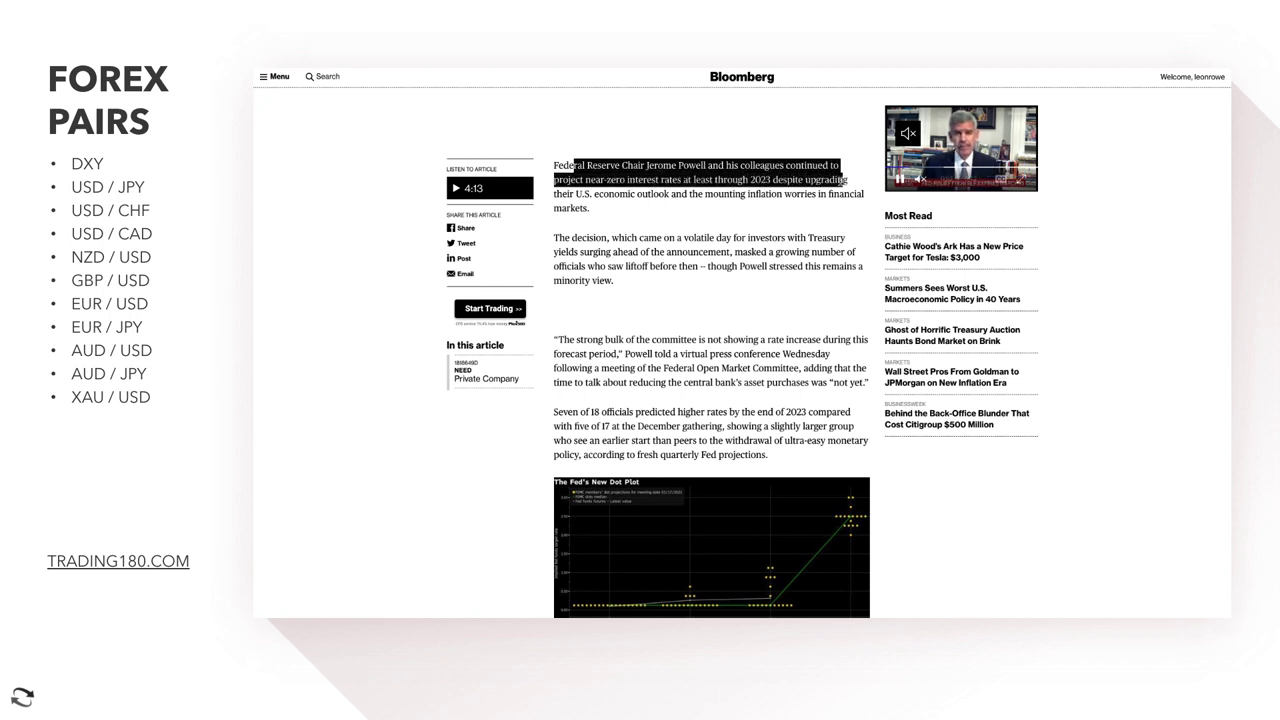
{"action": "left_click_drag", "start_coordinate": [571, 194], "coordinate": [620, 194]}
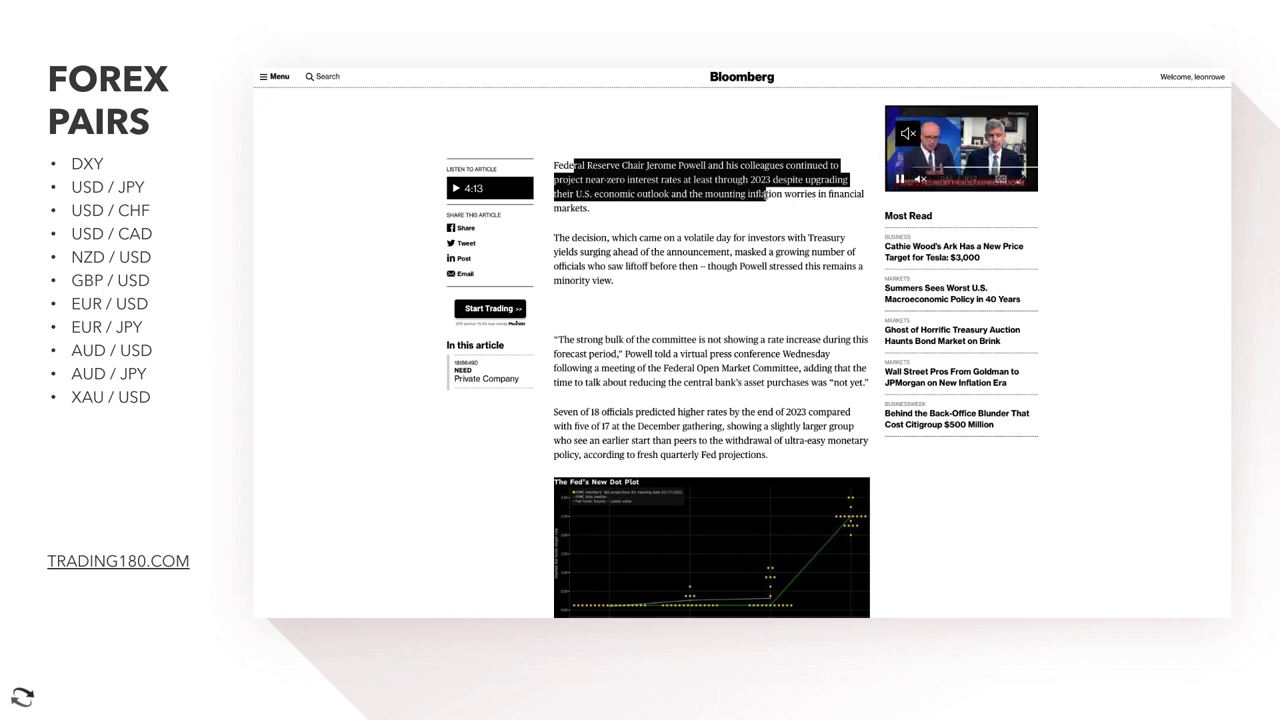
{"action": "left_click", "coordinate": [660, 194]}
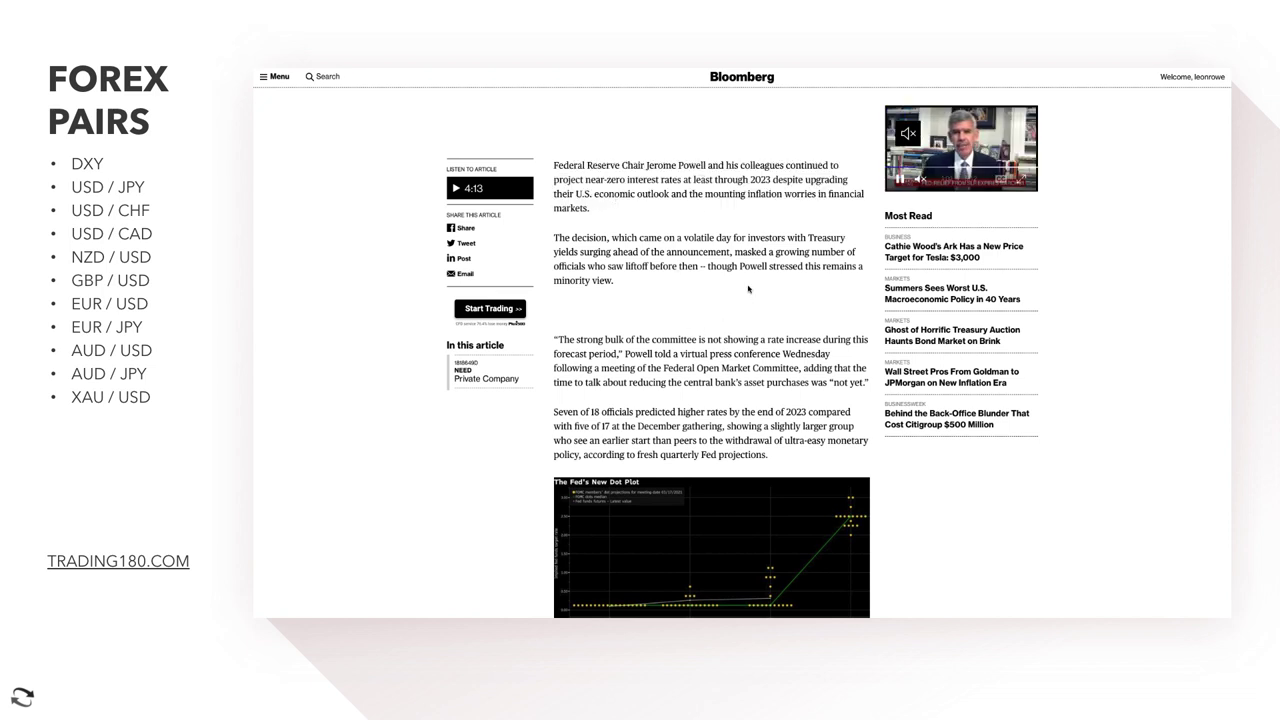
{"action": "scroll", "coordinate": [748, 434], "scroll_direction": "down", "scroll_amount": 5}
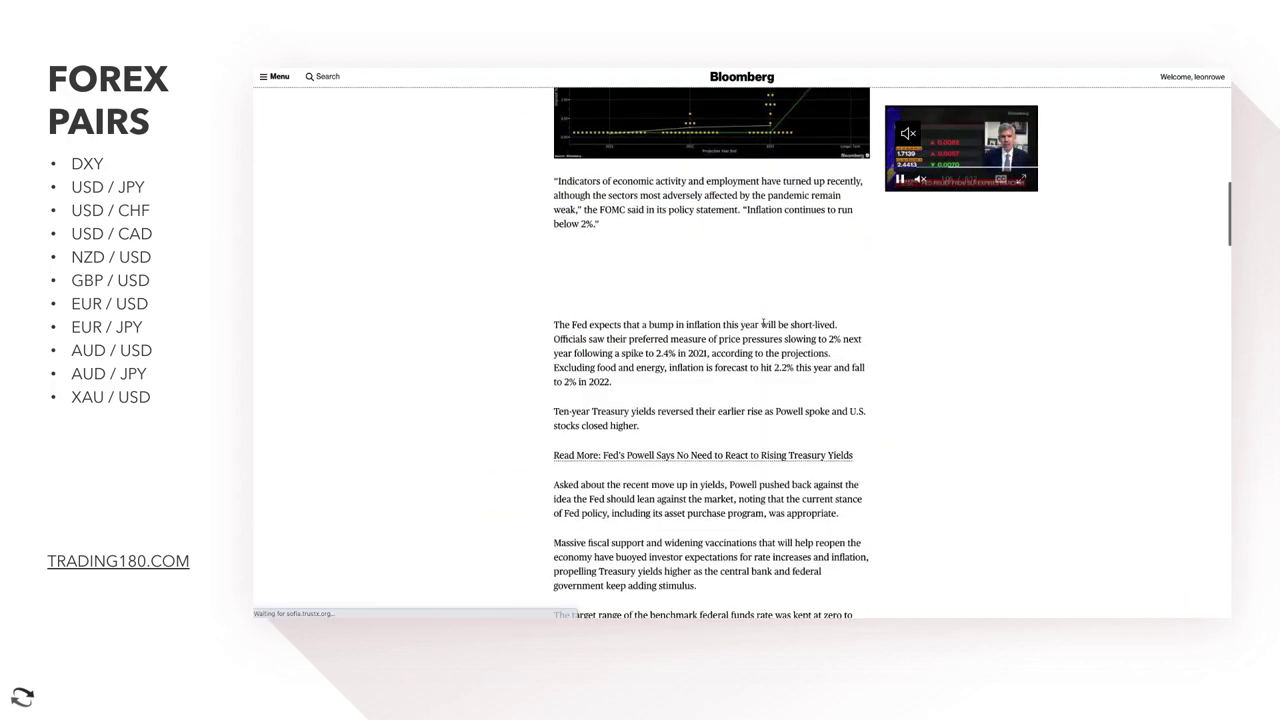
{"action": "scroll", "coordinate": [763, 324], "scroll_direction": "up", "scroll_amount": 5}
{"action": "scroll", "coordinate": [763, 324], "scroll_direction": "up", "scroll_amount": 5}
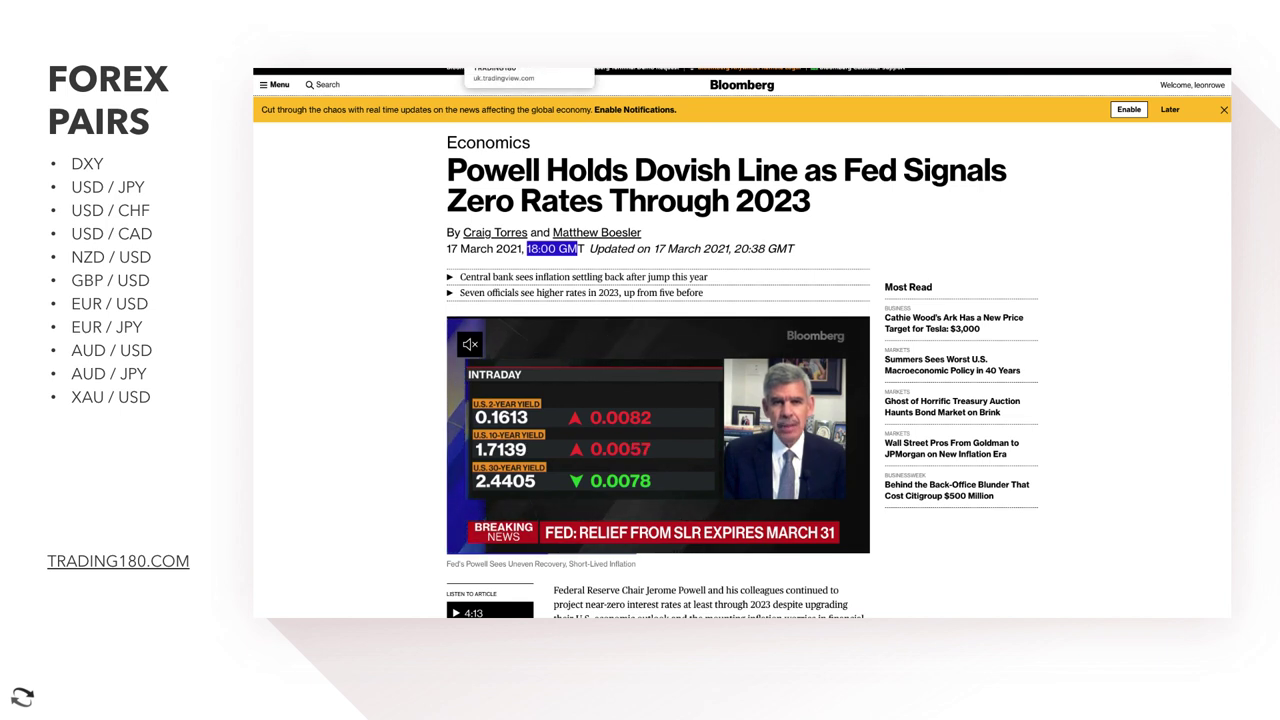
Switch back to TradingView, draw a thin rectangle along the 11–12 March EURUSD highs extending to 19 March, and apply the S/R template.
{"action": "left_click", "coordinate": [503, 66]}
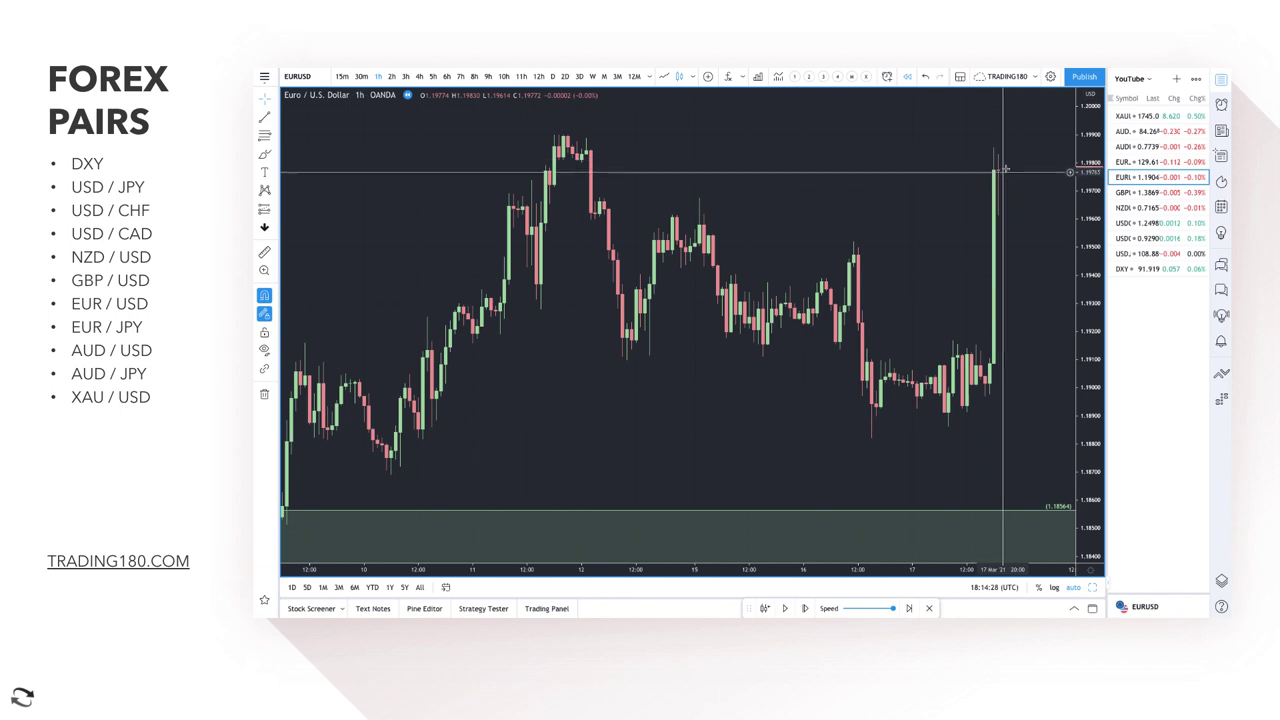
{"action": "scroll", "coordinate": [990, 160], "scroll_direction": "down", "scroll_amount": 2}
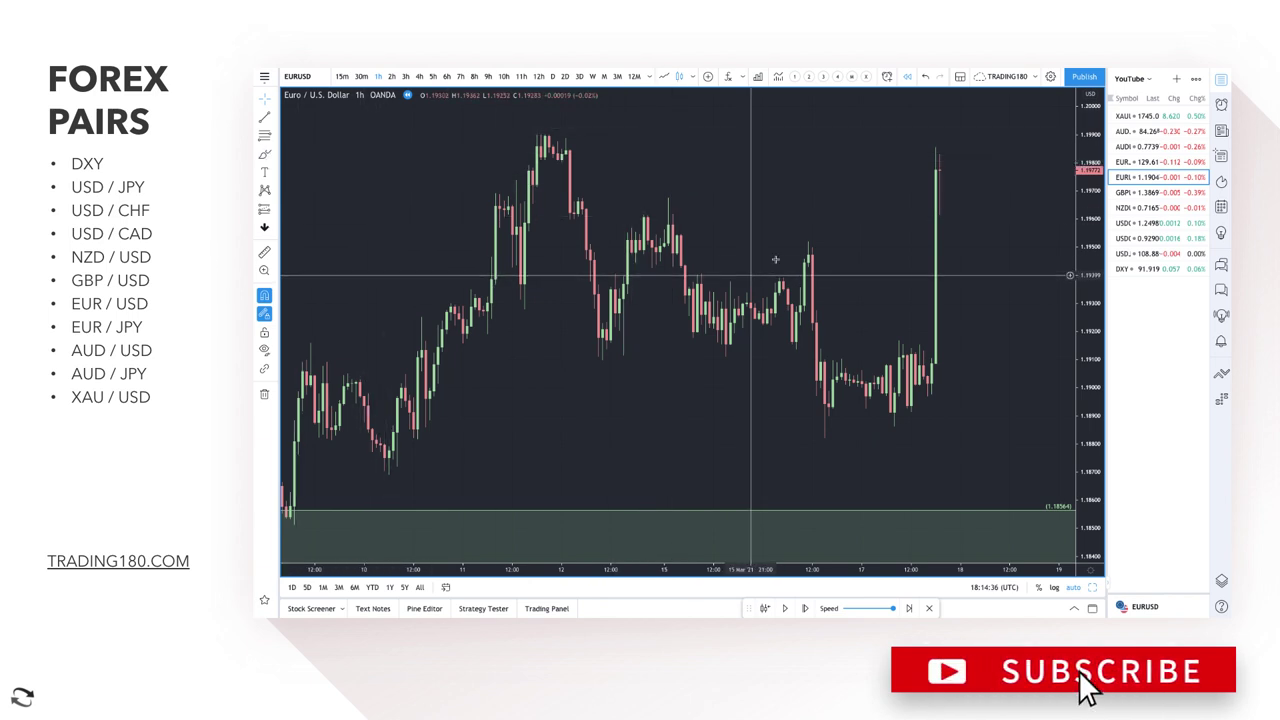
{"action": "left_click", "coordinate": [272, 155]}
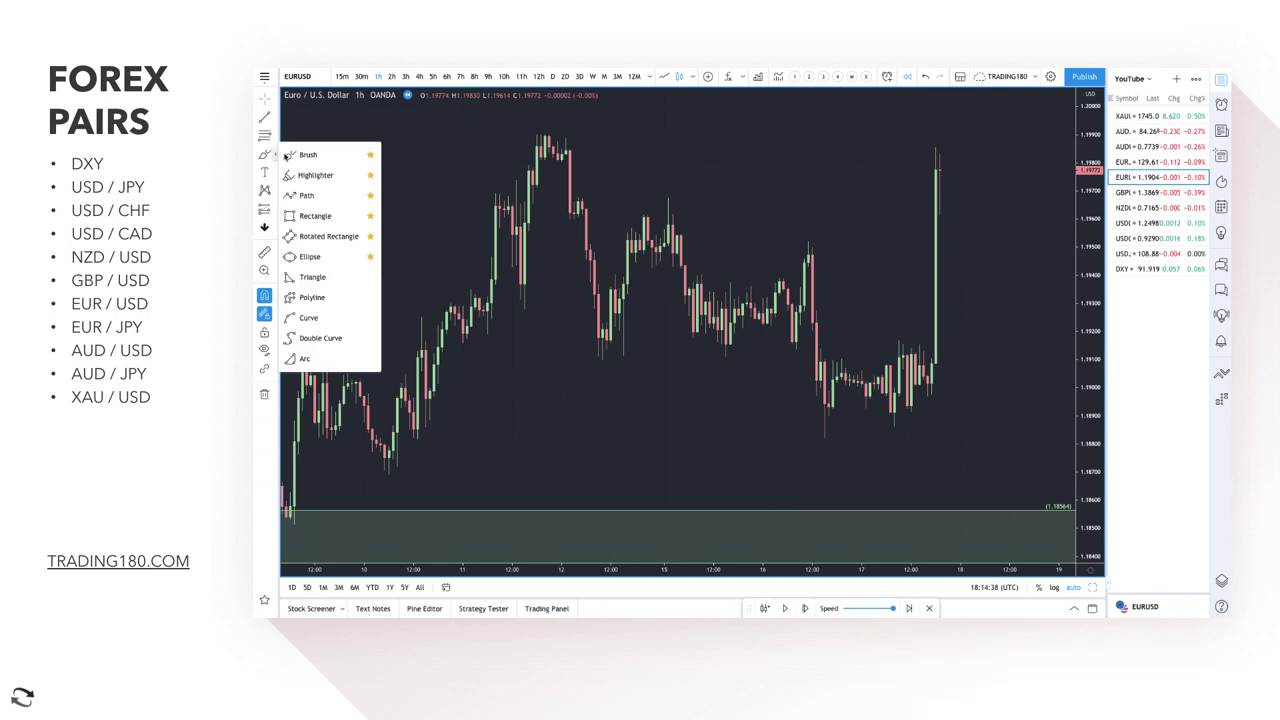
{"action": "left_click", "coordinate": [315, 215]}
{"action": "mouse_move", "coordinate": [463, 135]}
{"action": "left_mouse_down"}
{"action": "mouse_move", "coordinate": [994, 151]}
{"action": "mouse_move", "coordinate": [1071, 139]}
{"action": "left_mouse_up"}
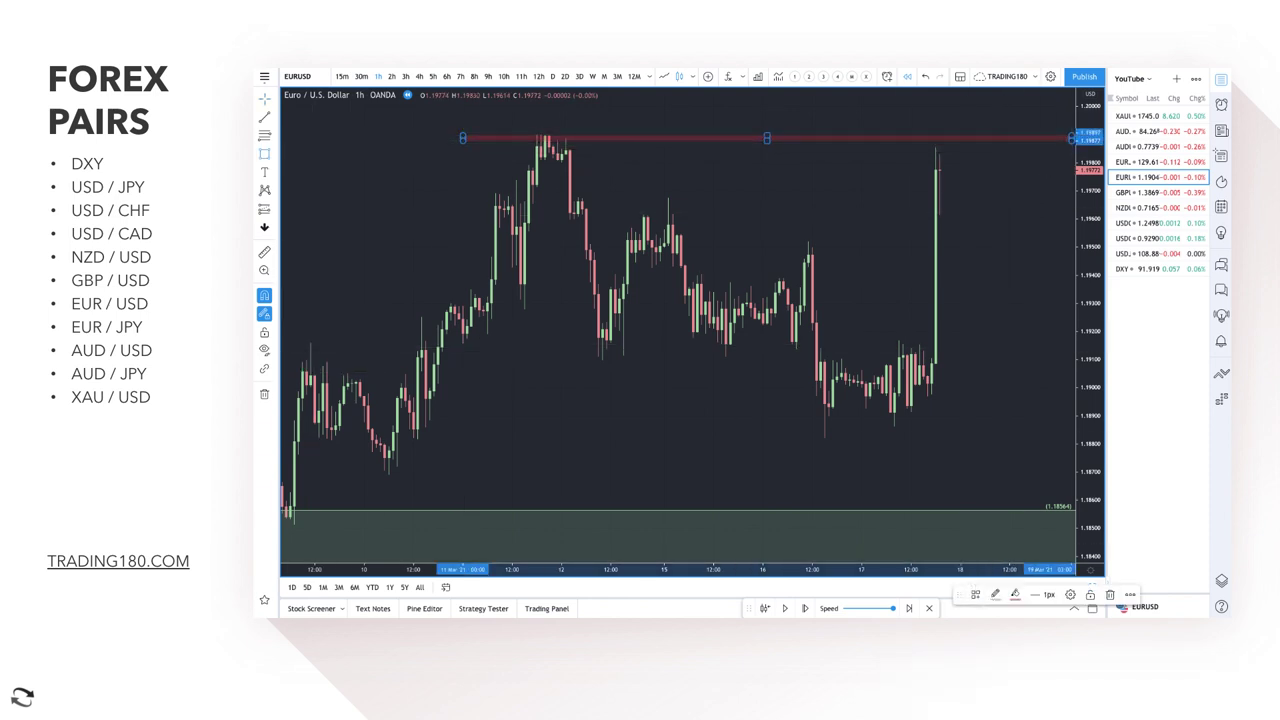
{"action": "left_click", "coordinate": [976, 596]}
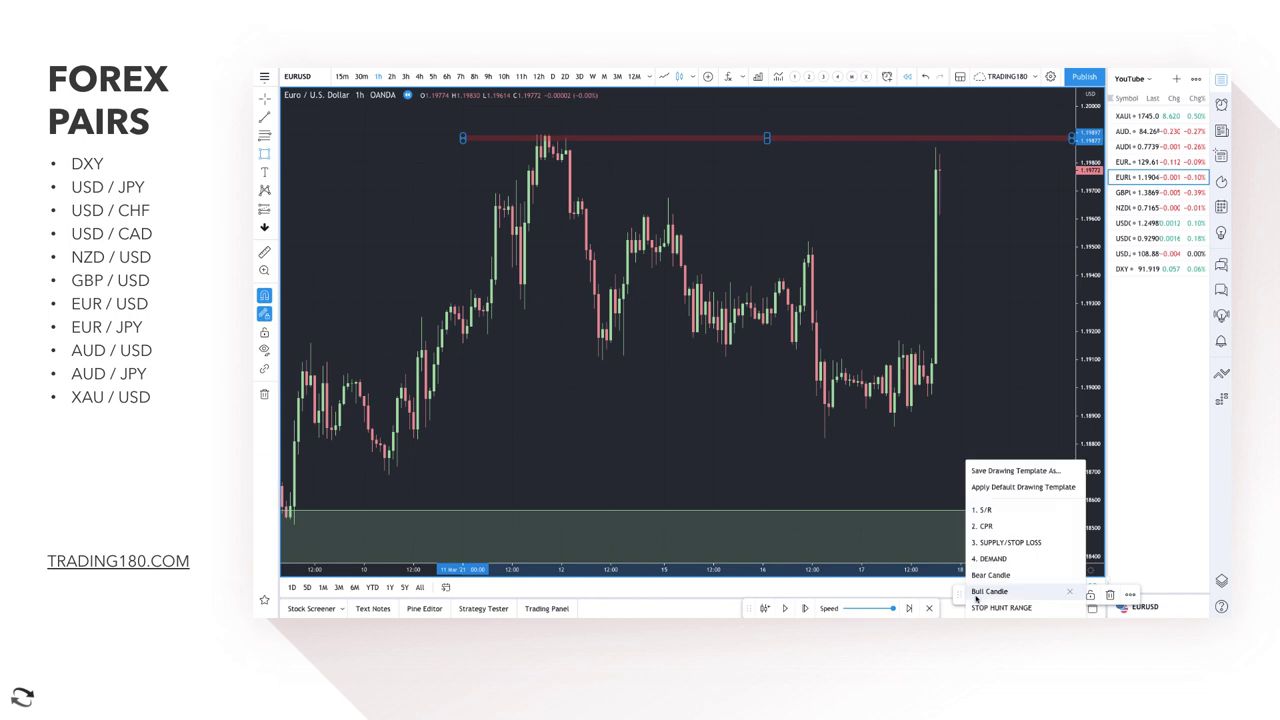
{"action": "left_click", "coordinate": [997, 512]}
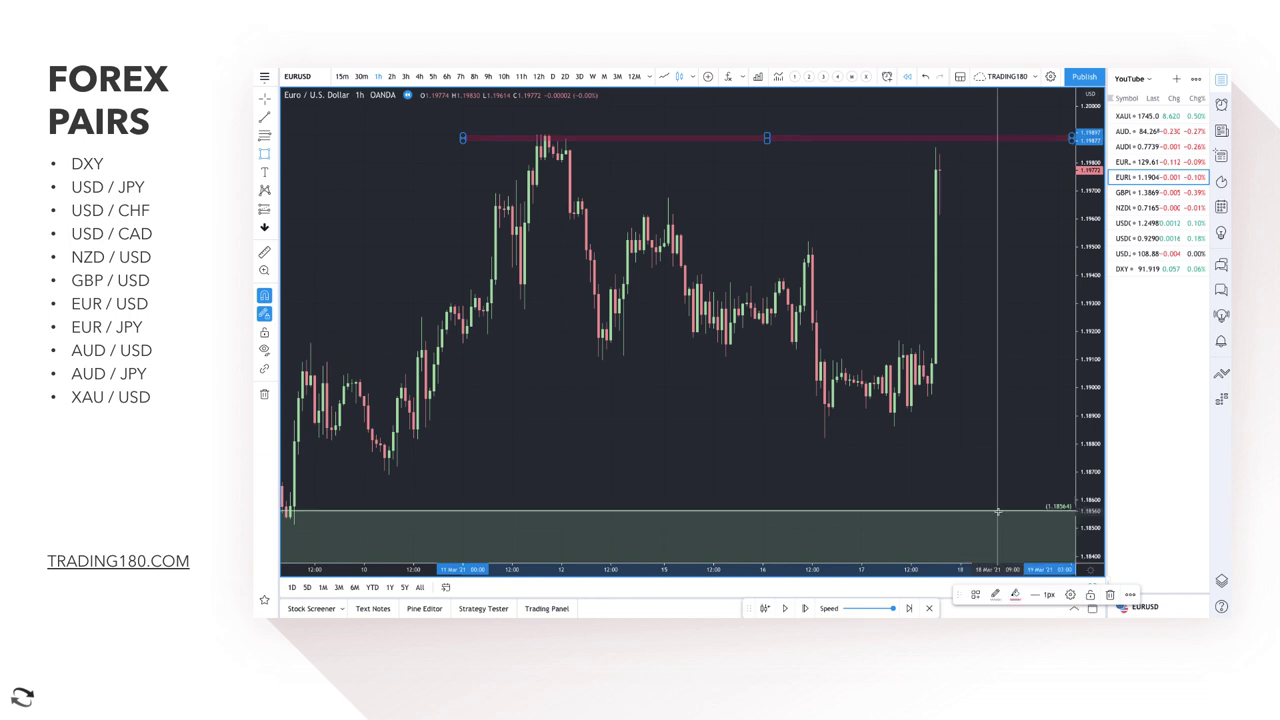
Move the EURUSD bar replay forward to the most recent hourly data.
{"action": "left_click", "coordinate": [274, 156]}
{"action": "left_click", "coordinate": [309, 154]}
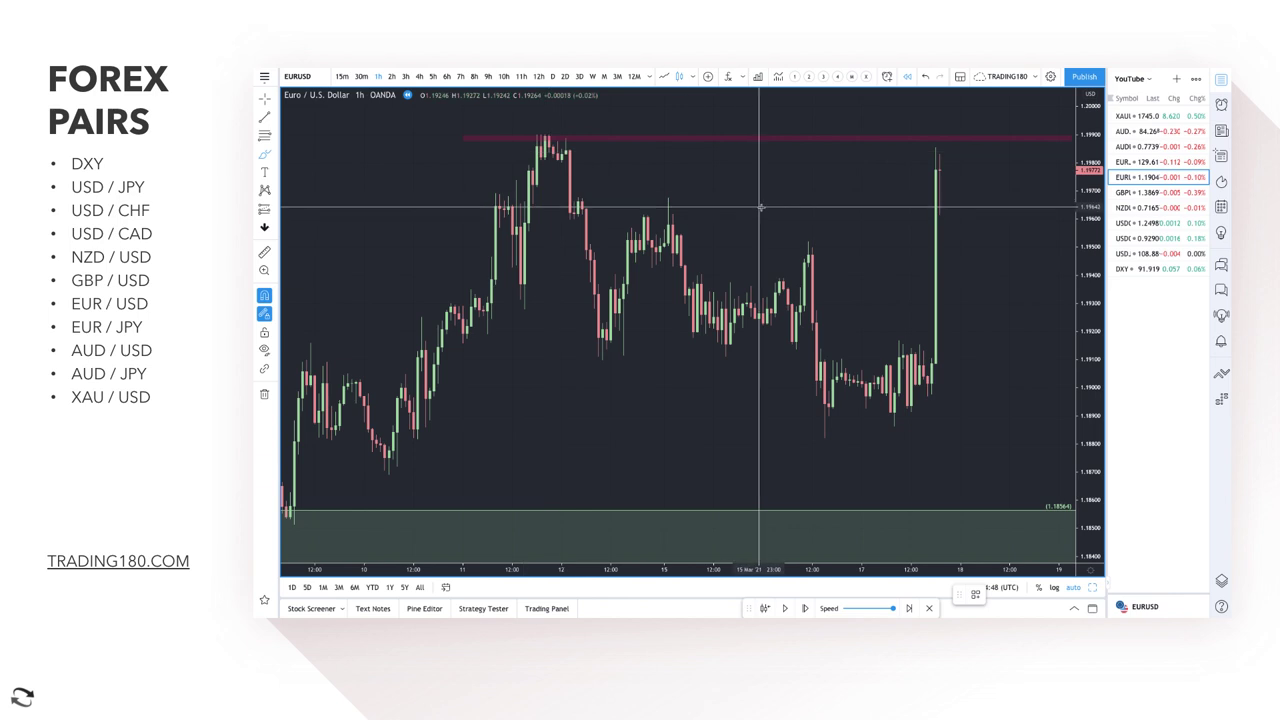
{"action": "scroll", "coordinate": [918, 240], "scroll_direction": "down", "scroll_amount": 2}
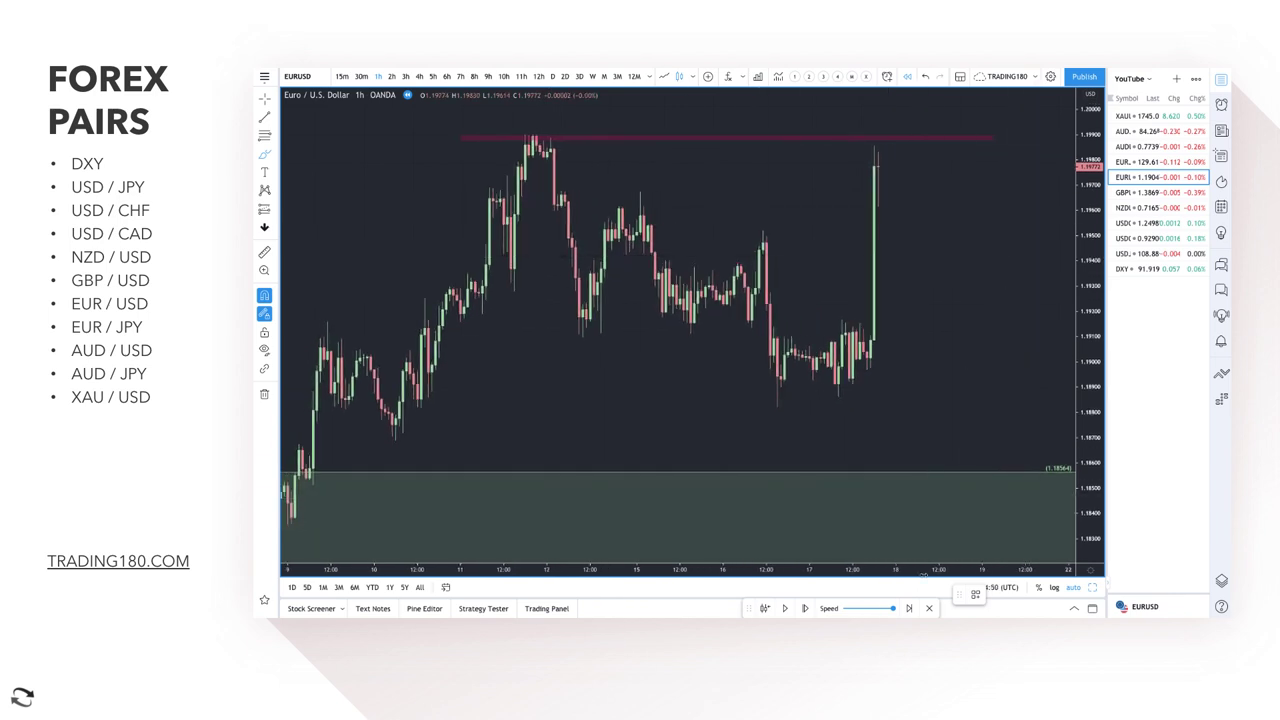
{"action": "left_click", "coordinate": [909, 608]}
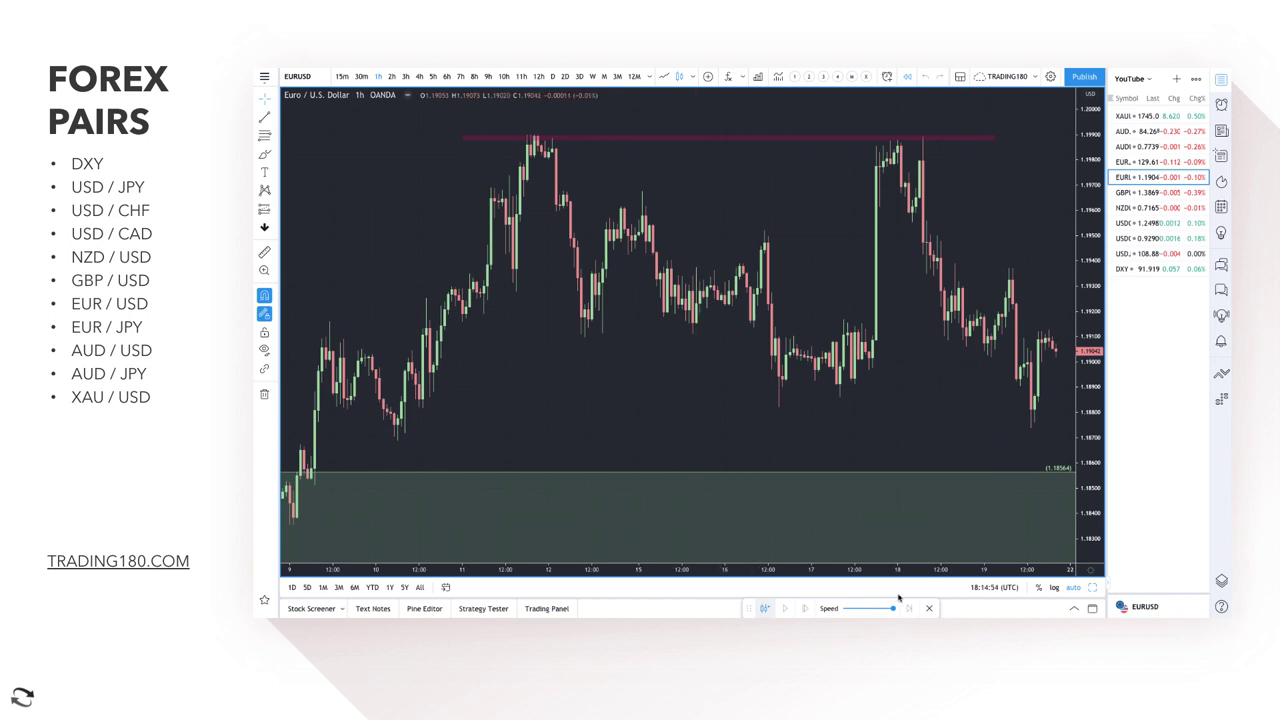
Brush a downward arrow beside the decline from the 18 March EURUSD high and circle the large 17 March spike candle.
{"action": "left_click", "coordinate": [264, 154]}
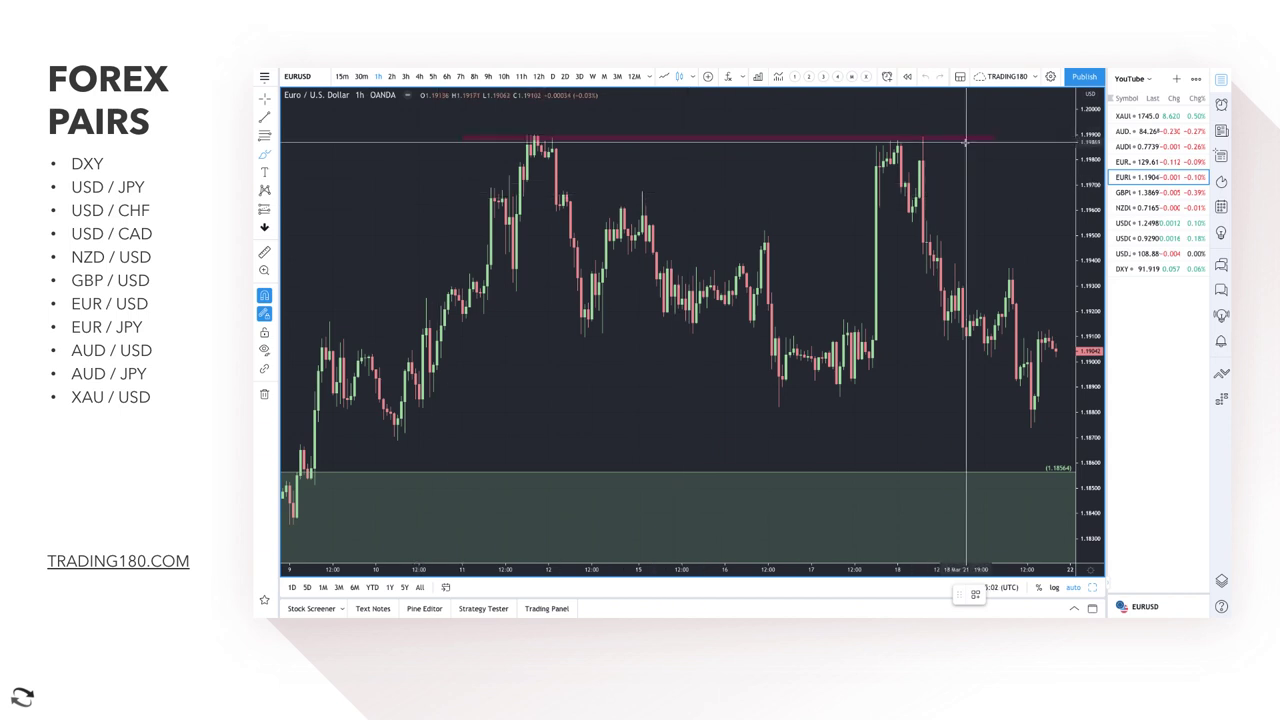
{"action": "scroll", "coordinate": [955, 150], "scroll_direction": "down", "scroll_amount": 2}
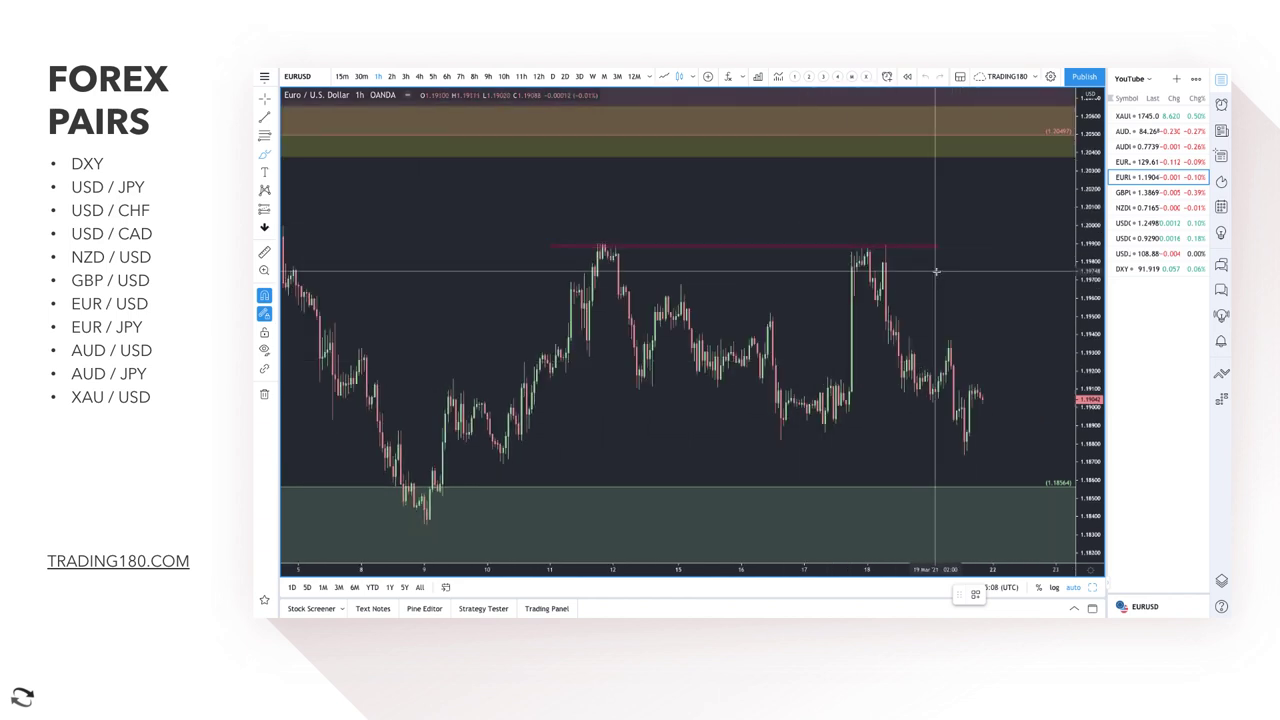
{"action": "mouse_move", "coordinate": [905, 270]}
{"action": "left_mouse_down"}
{"action": "mouse_move", "coordinate": [1023, 403]}
{"action": "mouse_move", "coordinate": [1020, 420]}
{"action": "left_mouse_up"}
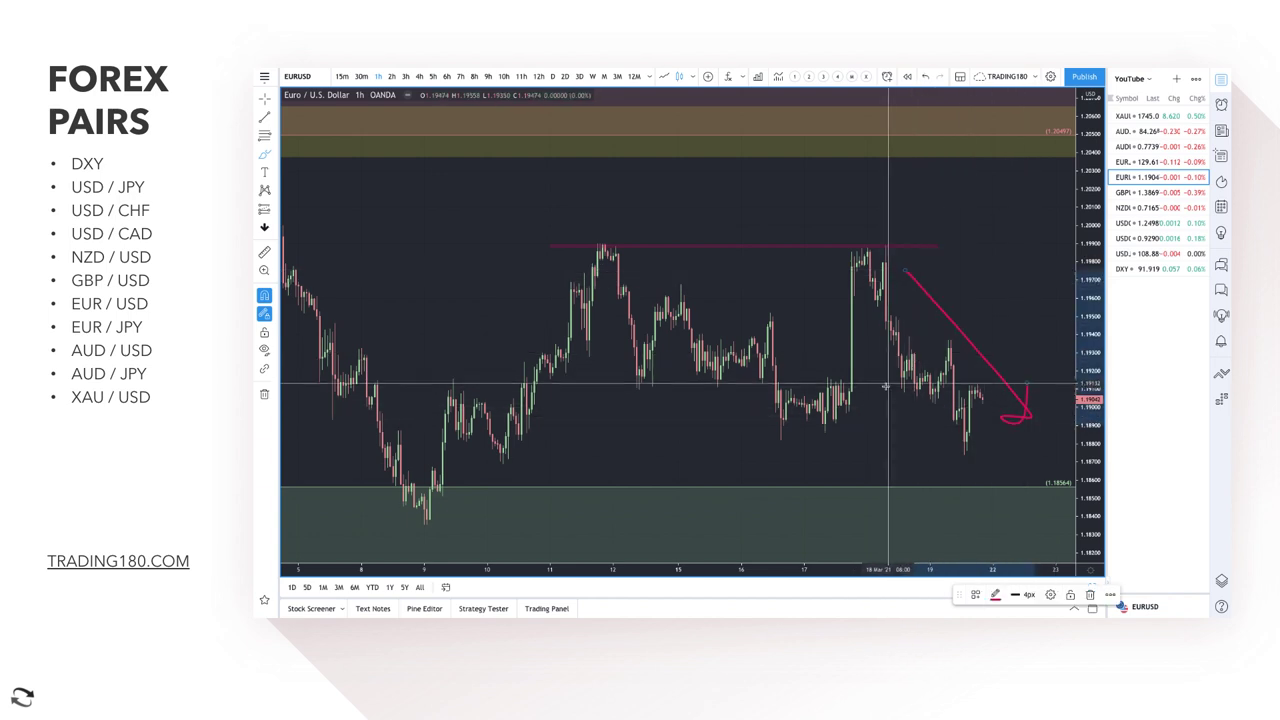
{"action": "mouse_move", "coordinate": [849, 393]}
{"action": "left_mouse_down"}
{"action": "mouse_move", "coordinate": [868, 300]}
{"action": "mouse_move", "coordinate": [850, 258]}
{"action": "mouse_move", "coordinate": [830, 355]}
{"action": "mouse_move", "coordinate": [856, 393]}
{"action": "left_mouse_up"}
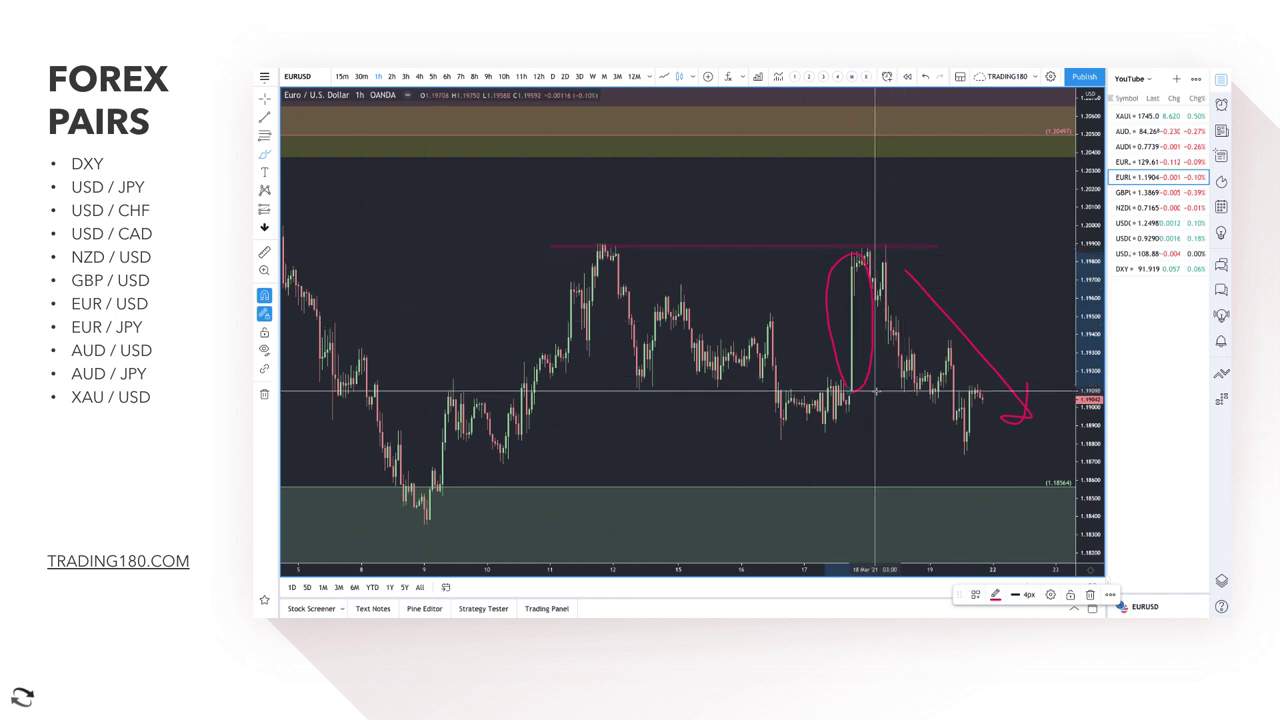
Brush horizontal strokes from the spike candle's base and beneath the 19 March low, and remove both strokes.
{"action": "left_click_drag", "start_coordinate": [851, 392], "coordinate": [963, 393]}
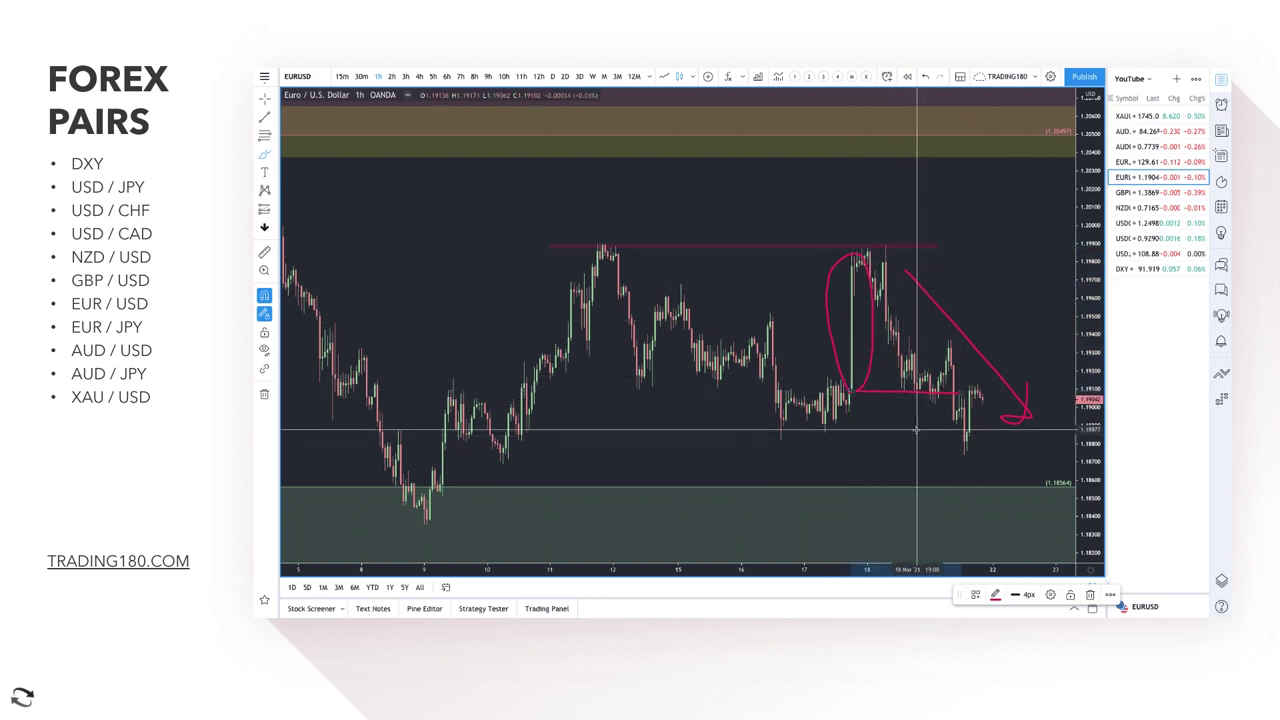
{"action": "mouse_move", "coordinate": [903, 428]}
{"action": "left_mouse_down"}
{"action": "mouse_move", "coordinate": [967, 430]}
{"action": "mouse_move", "coordinate": [936, 443]}
{"action": "mouse_move", "coordinate": [936, 468]}
{"action": "left_mouse_up"}
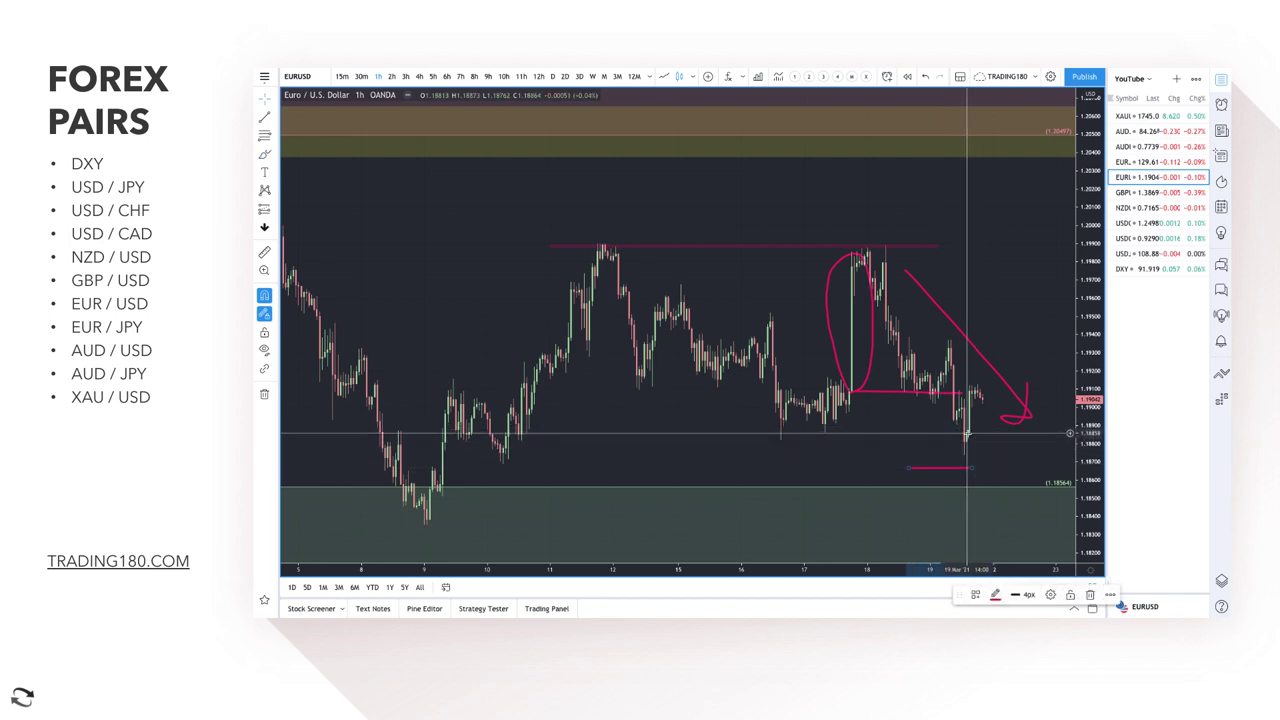
{"action": "left_click", "coordinate": [939, 469]}
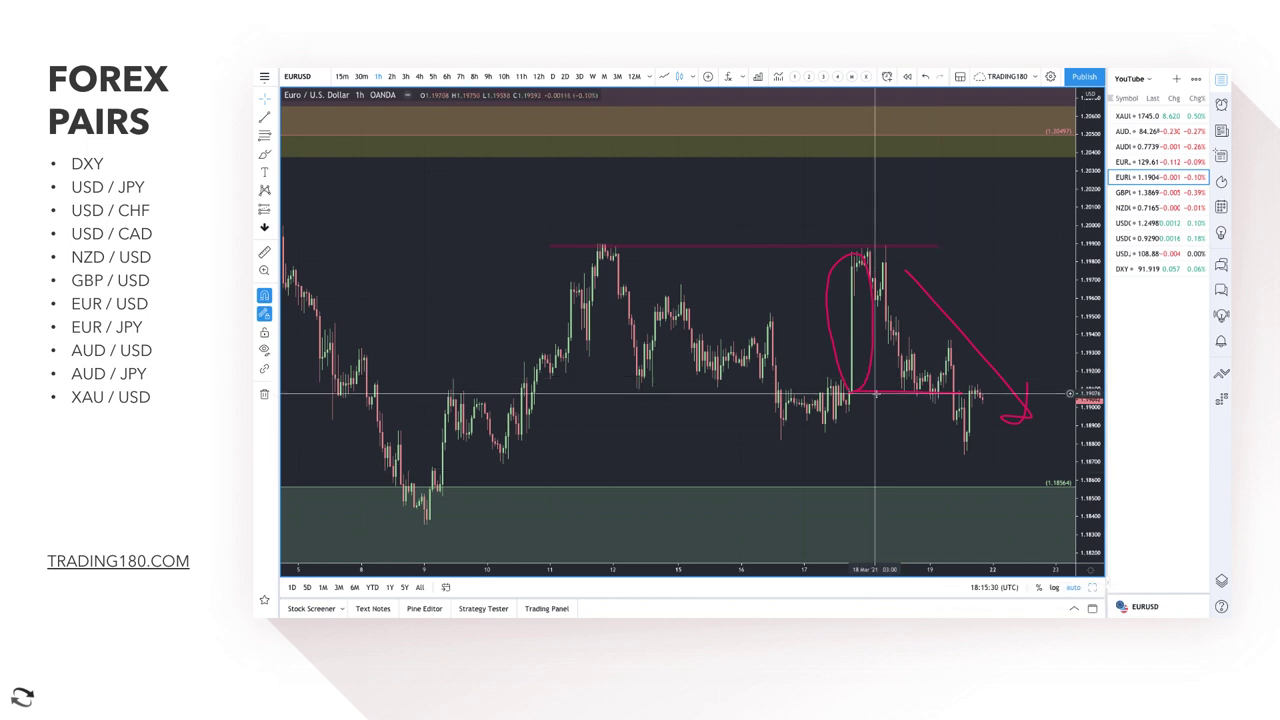
{"action": "key", "text": "Delete"}
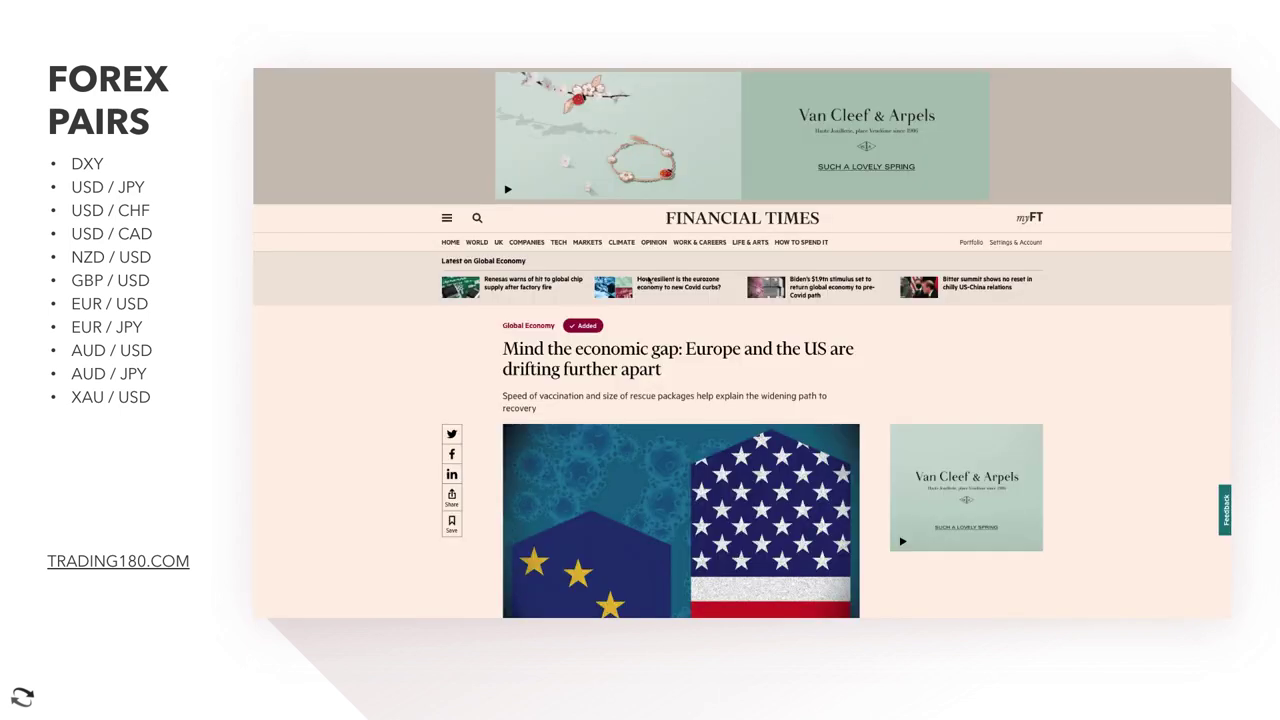
Switch to the Financial Times article on the Europe–US economic gap and read its subtitle, opening paragraphs and the extra-stimulus GDP chart.
{"action": "scroll", "coordinate": [694, 357], "scroll_direction": "down", "scroll_amount": 3}
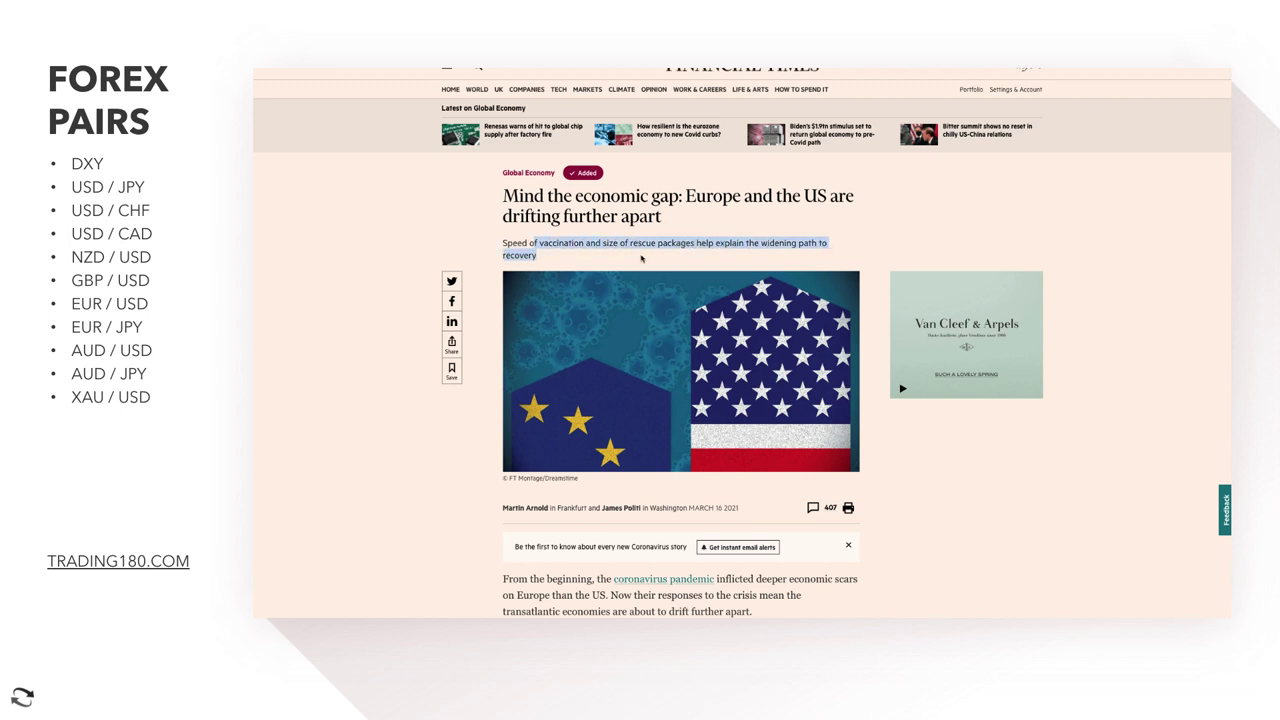
{"action": "scroll", "coordinate": [630, 447], "scroll_direction": "down", "scroll_amount": 3}
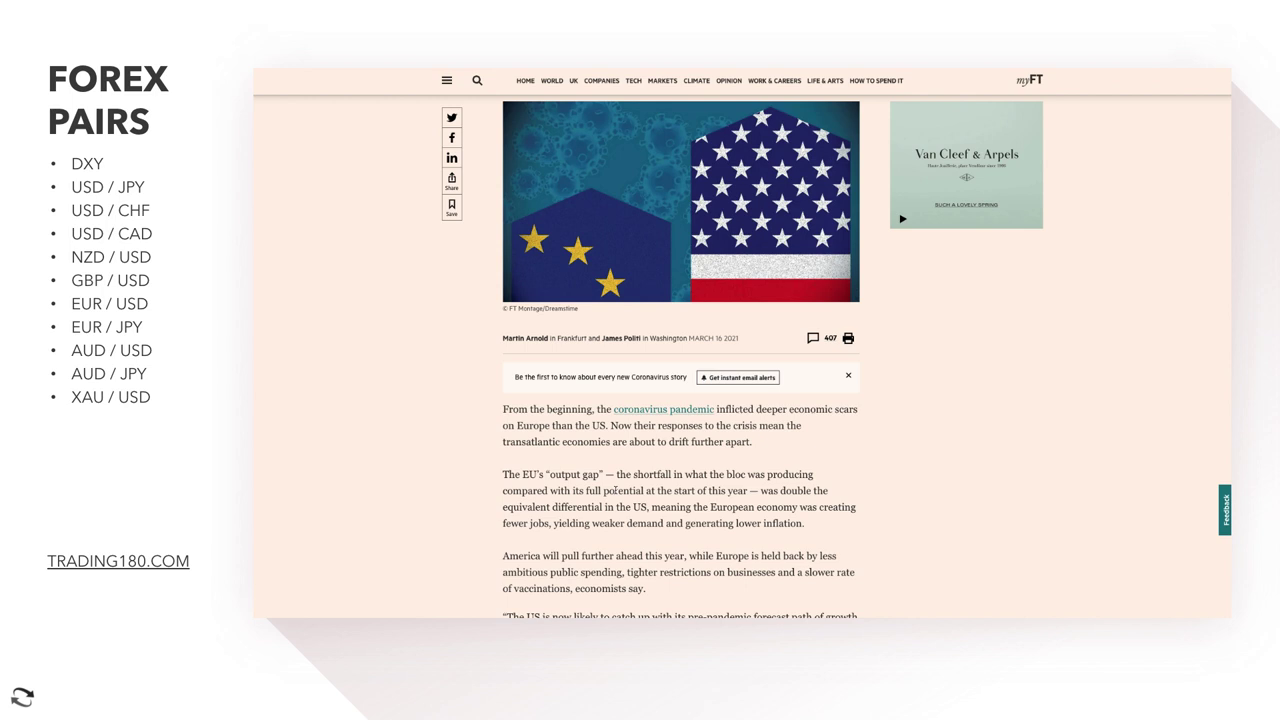
{"action": "scroll", "coordinate": [604, 490], "scroll_direction": "down", "scroll_amount": 3}
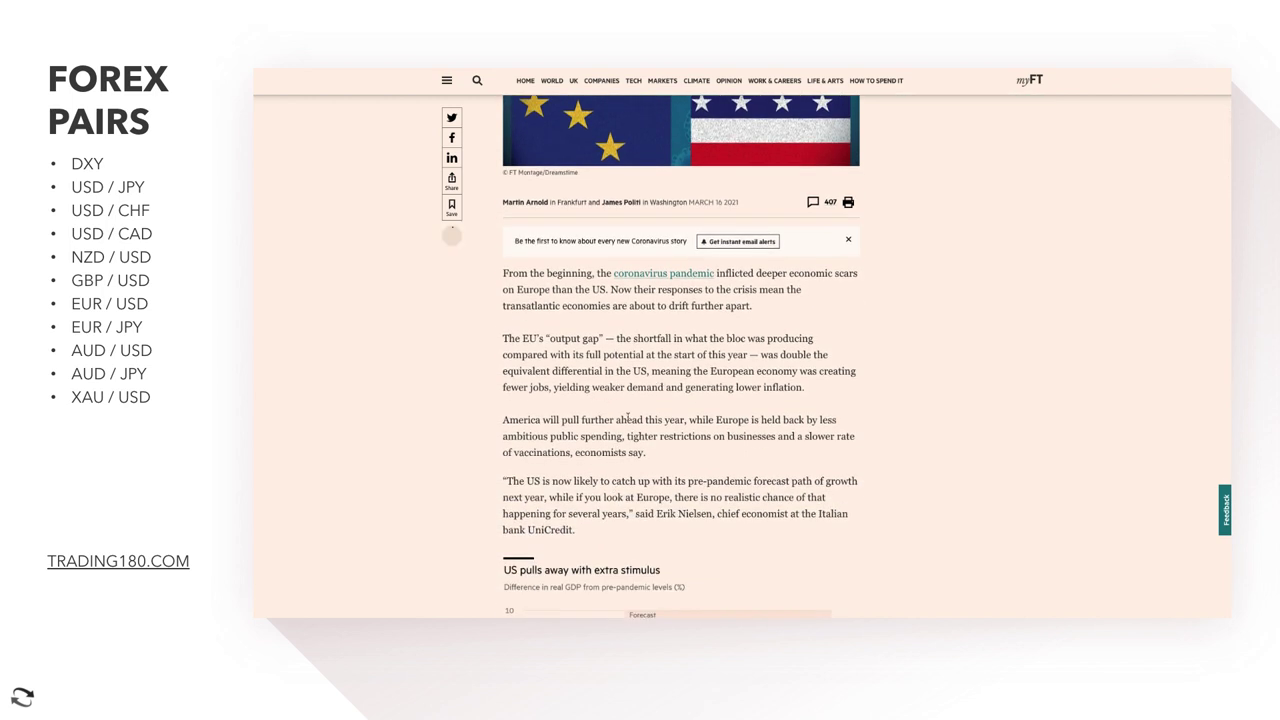
{"action": "scroll", "coordinate": [628, 419], "scroll_direction": "down", "scroll_amount": 5}
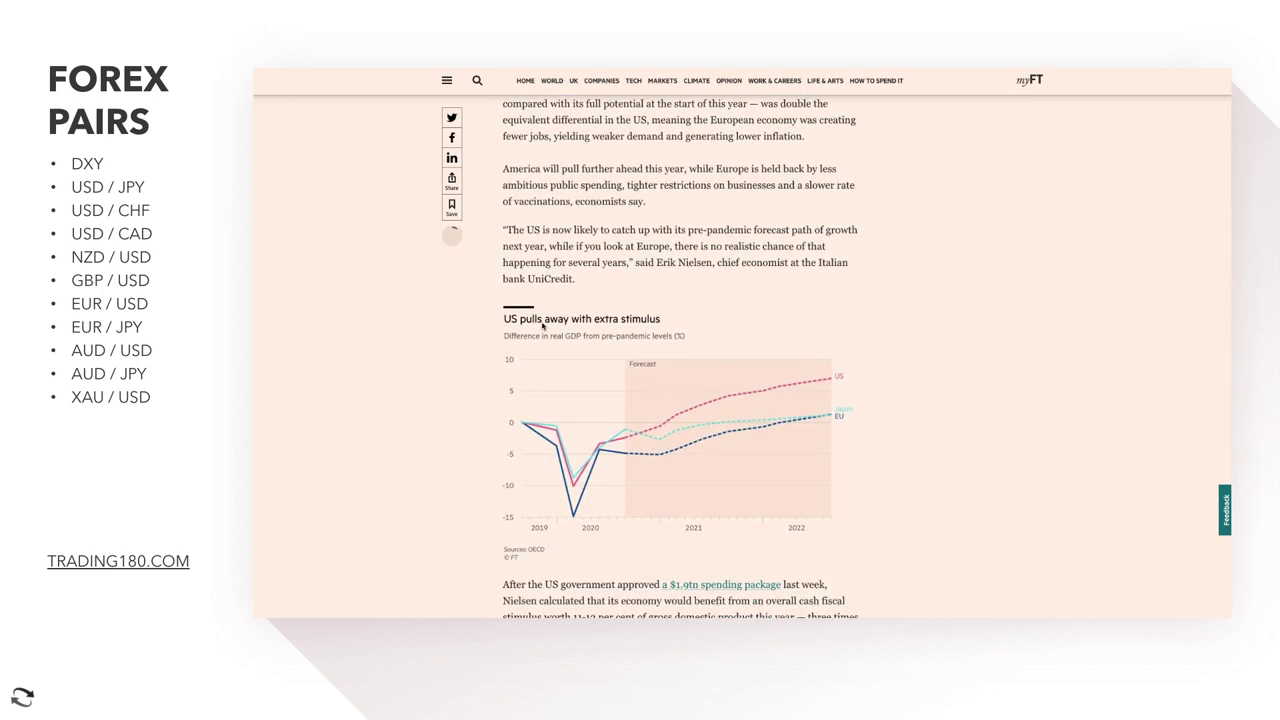
{"action": "left_click_drag", "start_coordinate": [505, 320], "coordinate": [525, 338]}
{"action": "scroll", "coordinate": [846, 417], "scroll_direction": "down", "scroll_amount": 6}
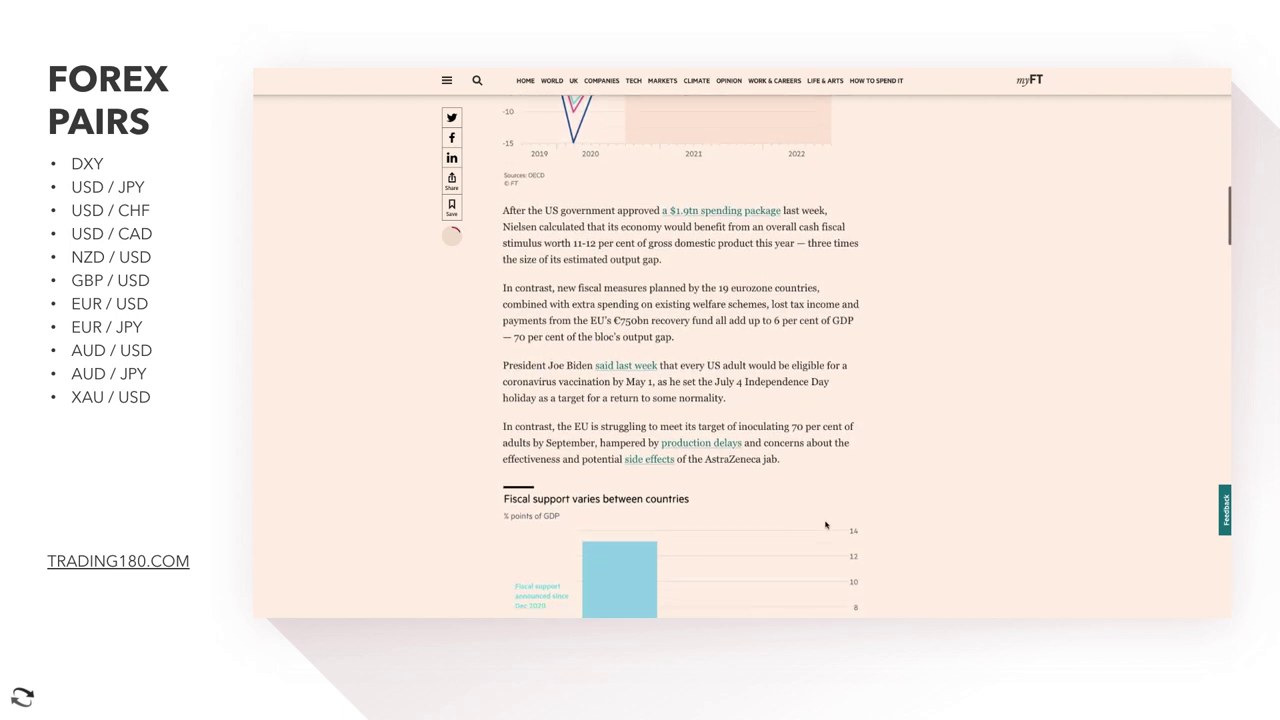
Examine the article's fiscal support chart, the US and Europe output gap charts and the OECD growth forecasts, and return to its start.
{"action": "scroll", "coordinate": [825, 523], "scroll_direction": "down", "scroll_amount": 2}
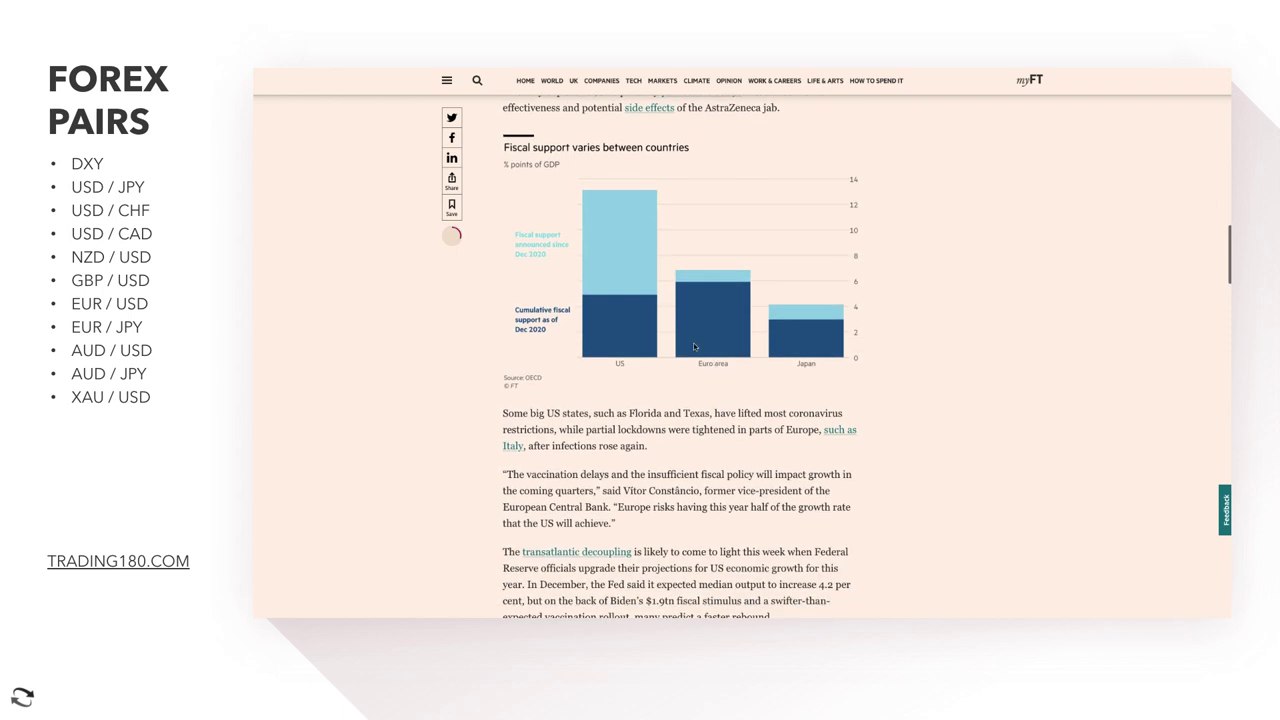
{"action": "scroll", "coordinate": [682, 307], "scroll_direction": "down", "scroll_amount": 4}
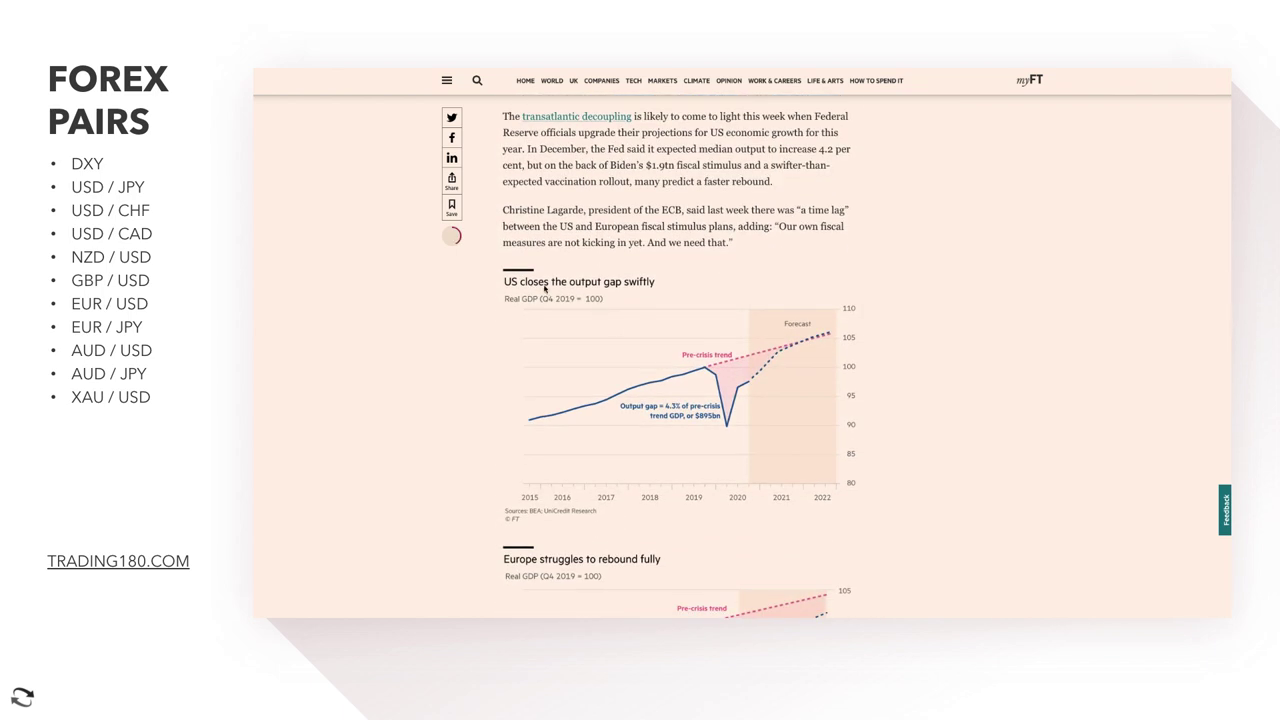
{"action": "scroll", "coordinate": [770, 400], "scroll_direction": "down", "scroll_amount": 3}
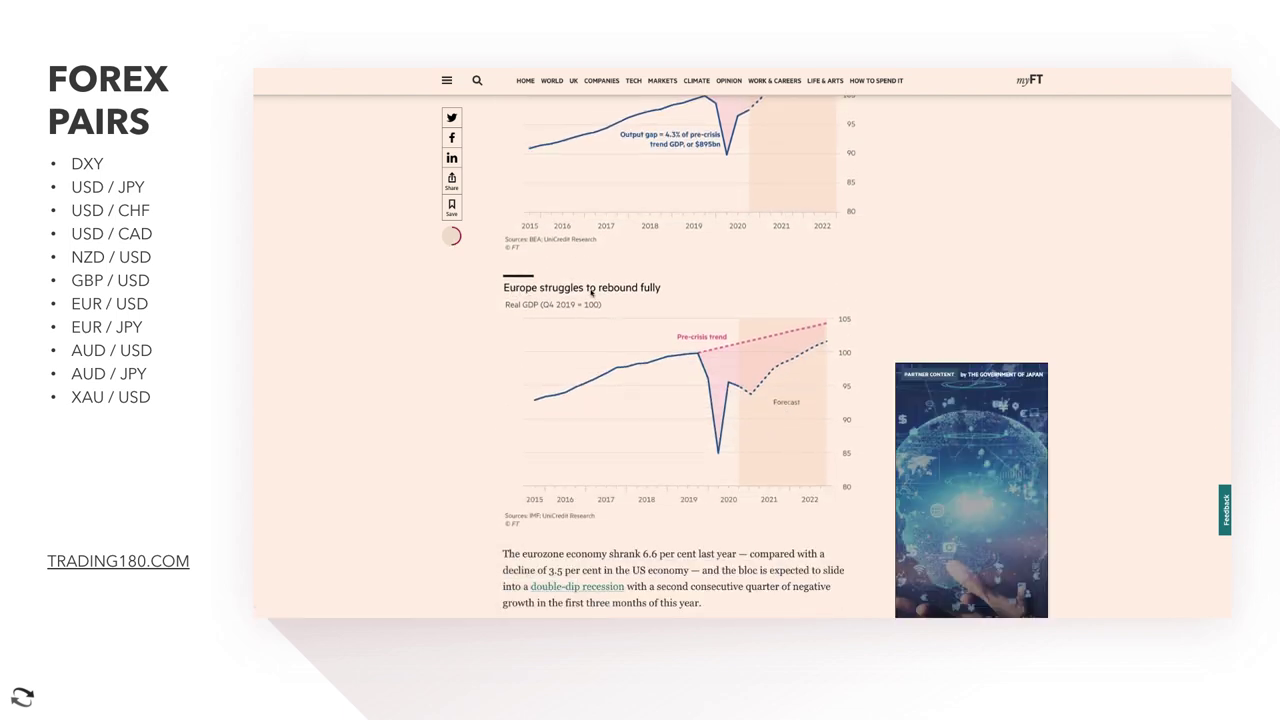
{"action": "scroll", "coordinate": [797, 498], "scroll_direction": "down", "scroll_amount": 2}
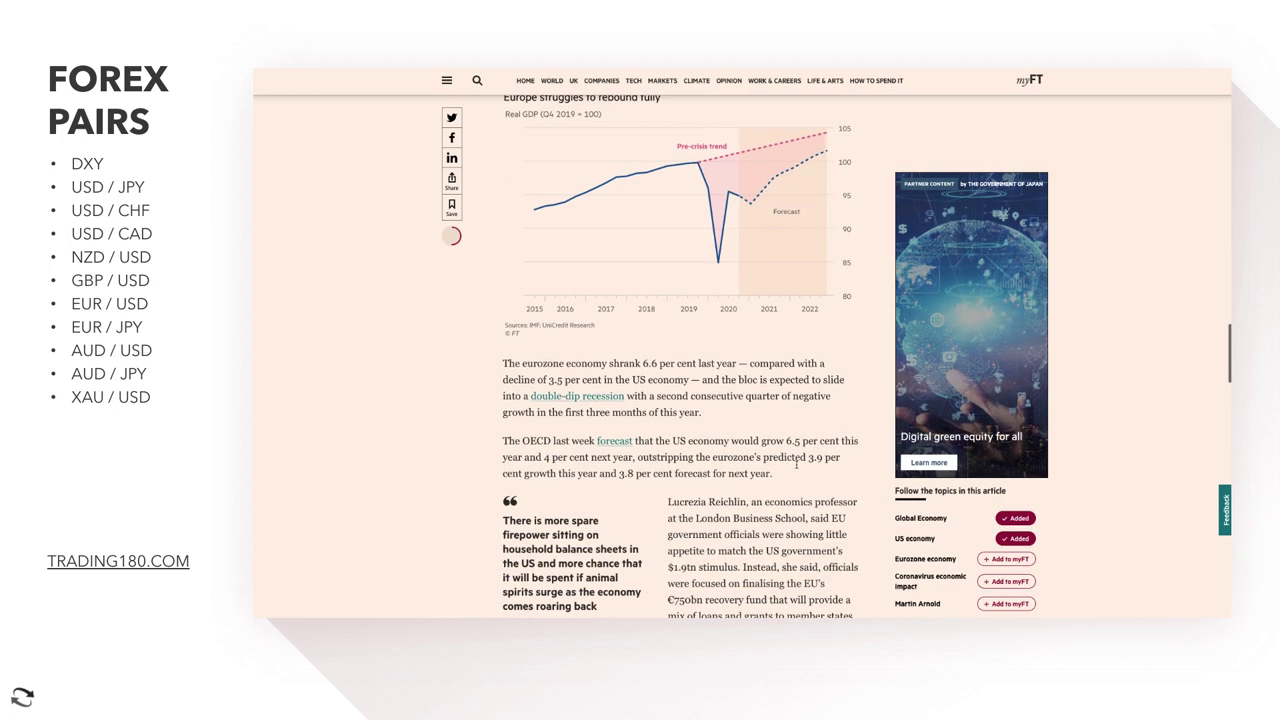
{"action": "scroll", "coordinate": [797, 345], "scroll_direction": "up", "scroll_amount": 9}
{"action": "scroll", "coordinate": [797, 345], "scroll_direction": "up", "scroll_amount": 6}
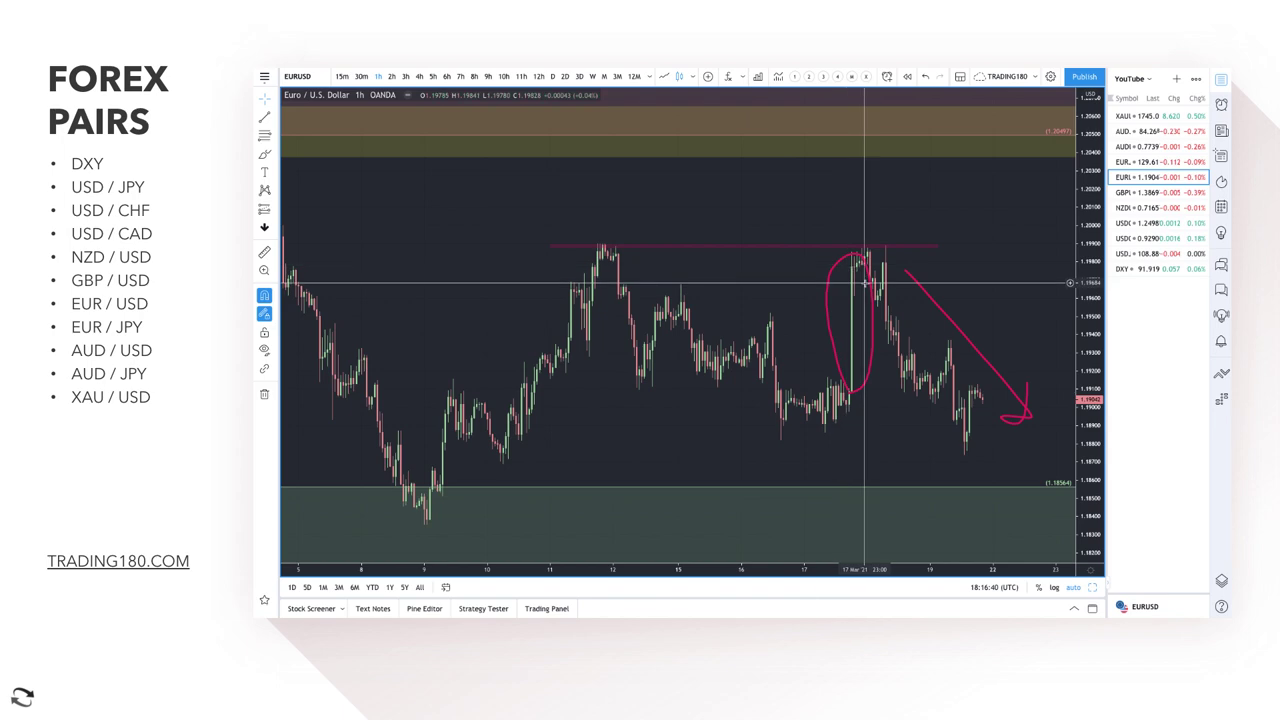
Switch back to TradingView and examine EURUSD's hourly decline from the 1.22431 and 1.21134 supply zones to the 1.18564 demand zone.
{"action": "scroll", "coordinate": [793, 289], "scroll_direction": "down", "scroll_amount": 5}
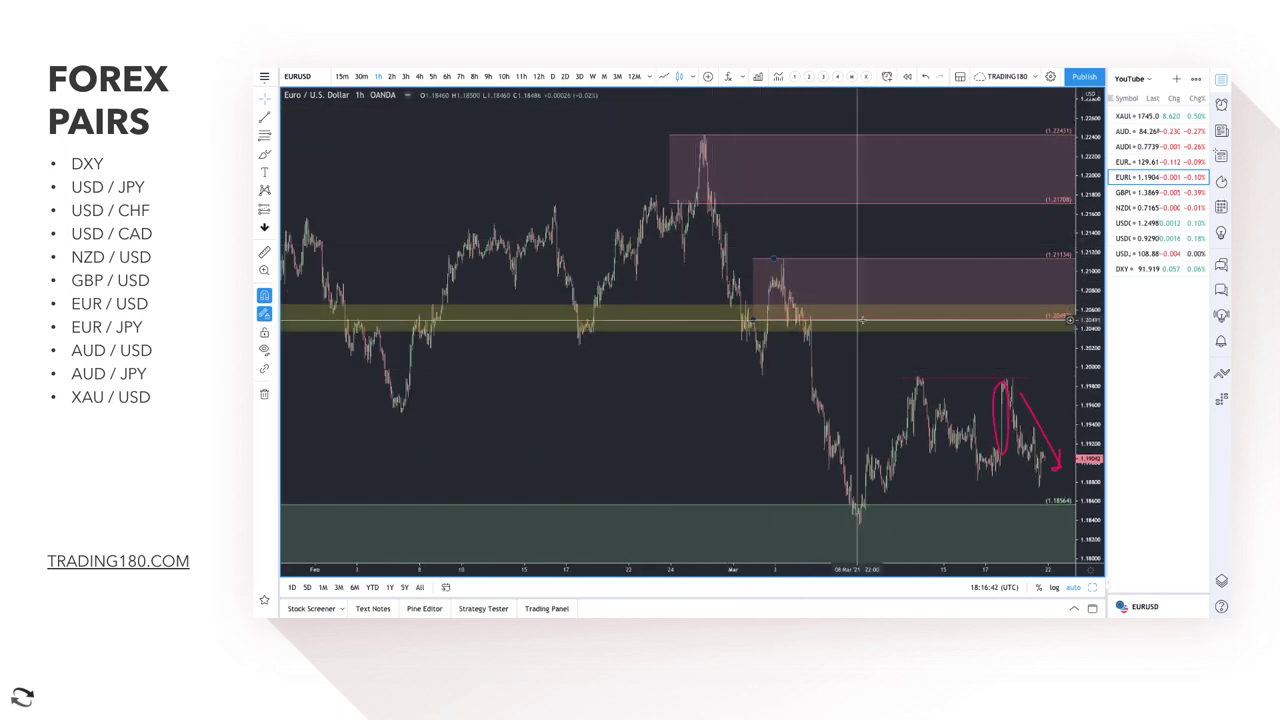
{"action": "scroll", "coordinate": [900, 360], "scroll_direction": "down", "scroll_amount": 1}
{"action": "scroll", "coordinate": [921, 381], "scroll_direction": "up", "scroll_amount": 4}
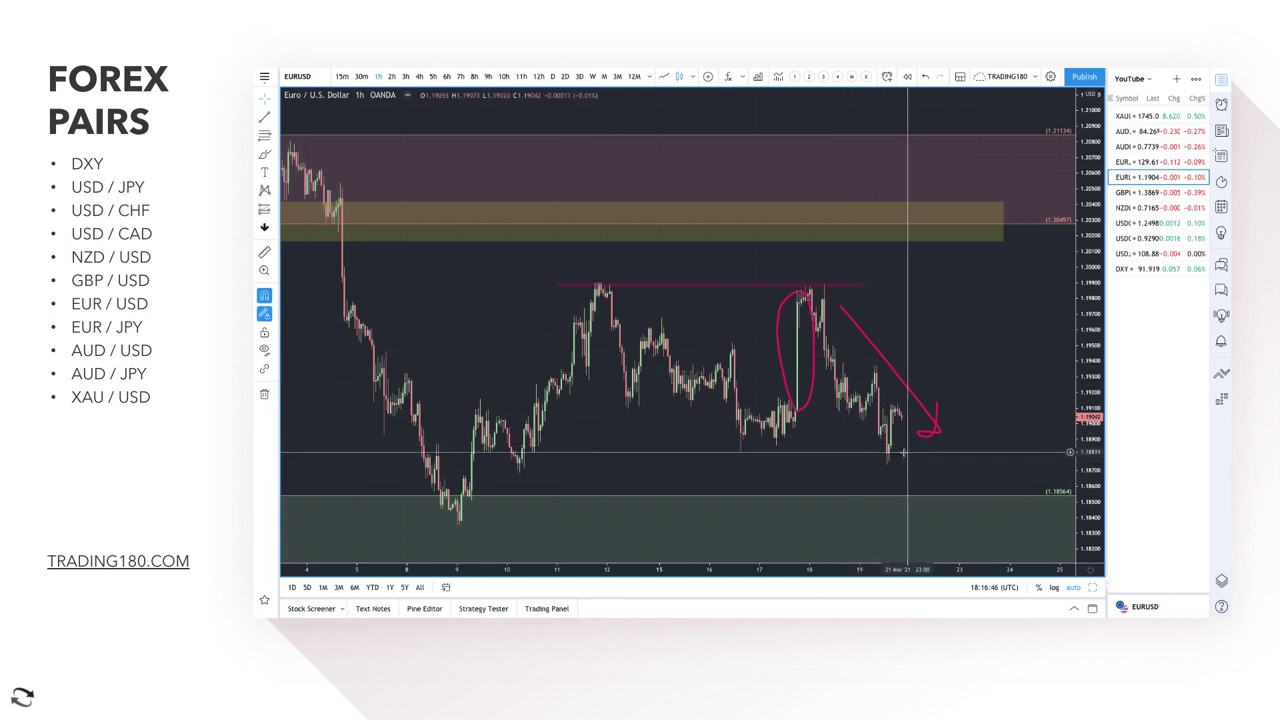
{"action": "scroll", "coordinate": [803, 329], "scroll_direction": "down", "scroll_amount": 3}
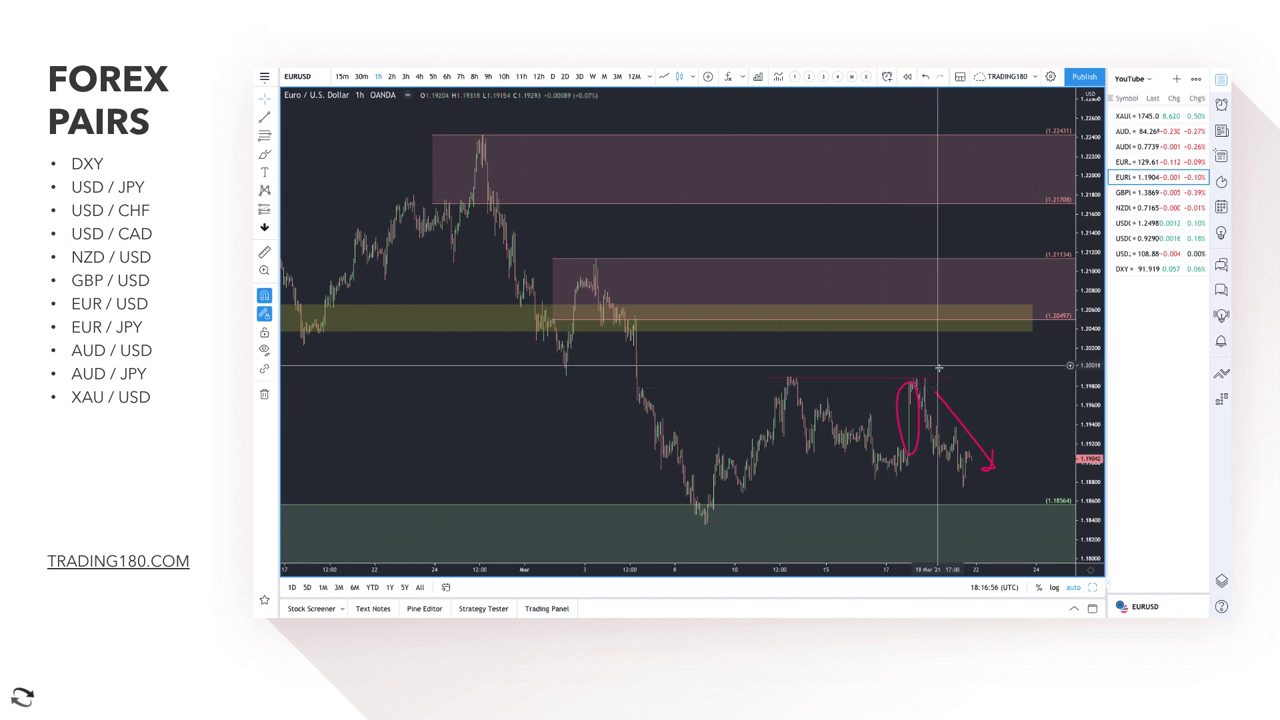
{"action": "right_click", "coordinate": [958, 403]}
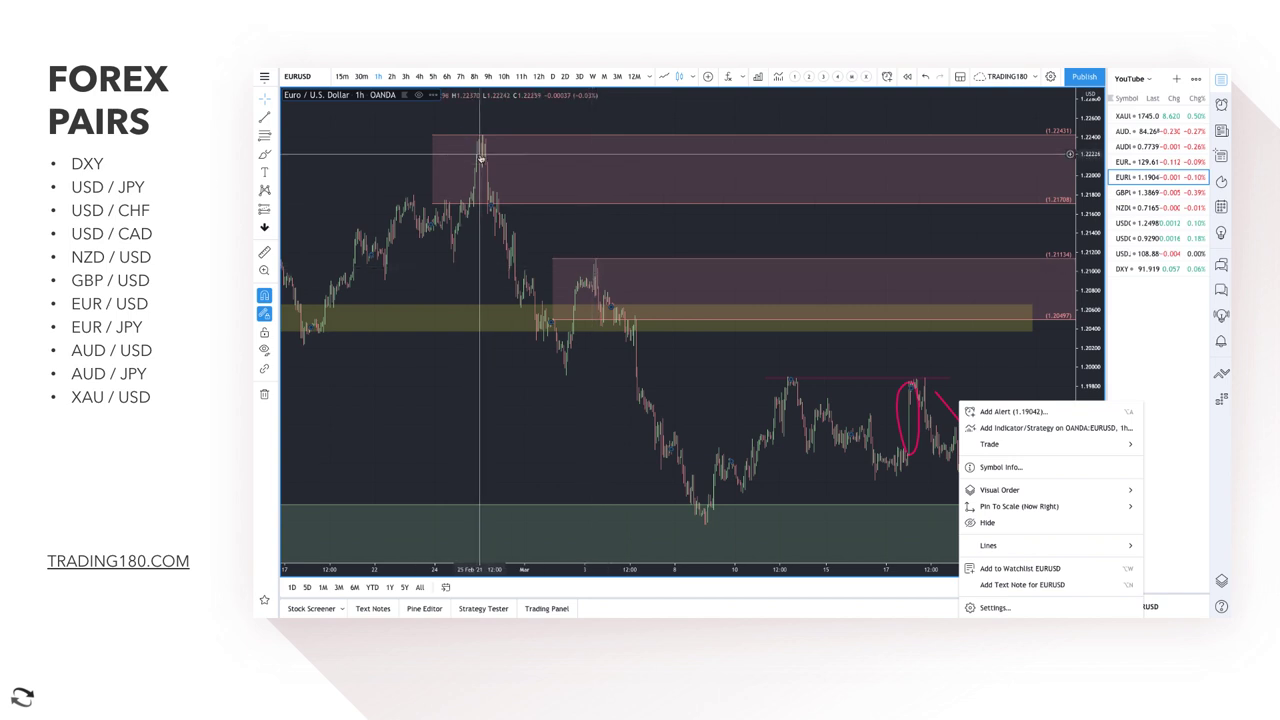
{"action": "scroll", "coordinate": [900, 400], "scroll_direction": "right", "scroll_amount": 3}
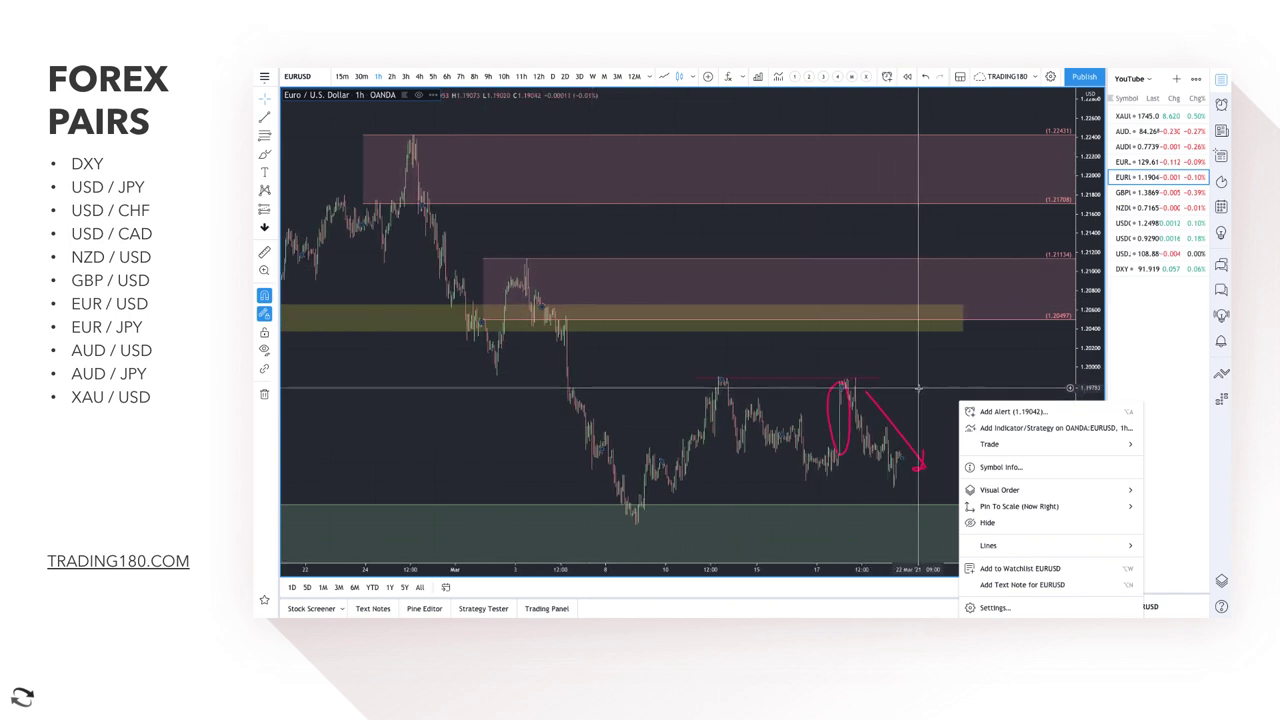
{"action": "left_click", "coordinate": [905, 415]}
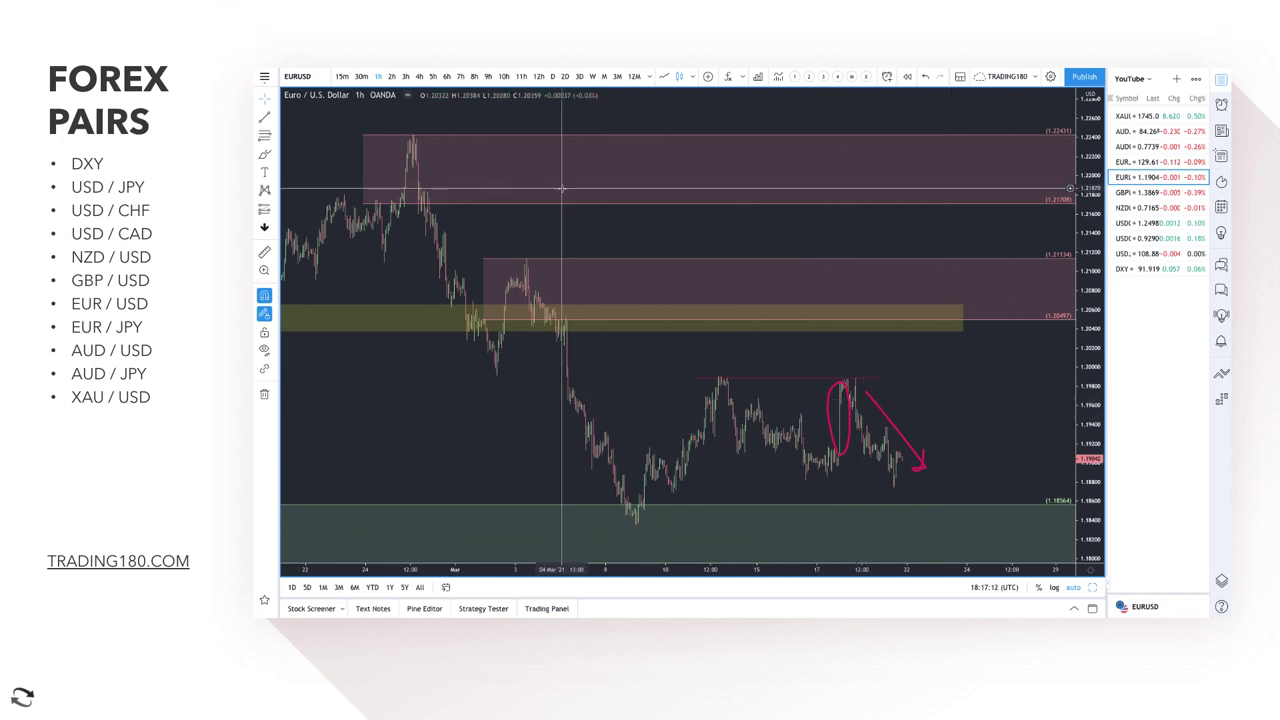
Set EURUSD to the daily timeframe and brush a projected path rising to the 1.20497 supply zone and turning down.
{"action": "left_click", "coordinate": [552, 76]}
{"action": "scroll", "coordinate": [766, 337], "scroll_direction": "up", "scroll_amount": 5}
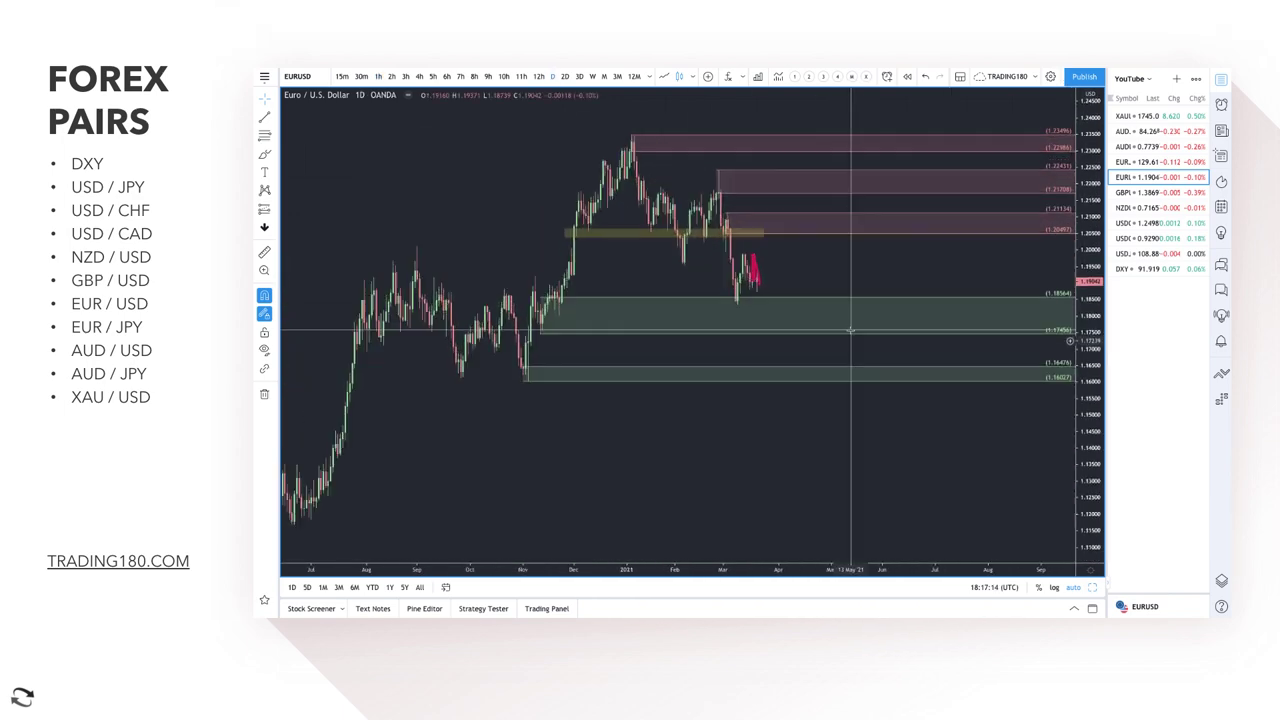
{"action": "left_click", "coordinate": [264, 154]}
{"action": "mouse_move", "coordinate": [755, 366]}
{"action": "left_mouse_down"}
{"action": "mouse_move", "coordinate": [806, 290]}
{"action": "mouse_move", "coordinate": [840, 338]}
{"action": "mouse_move", "coordinate": [848, 315]}
{"action": "left_mouse_up"}
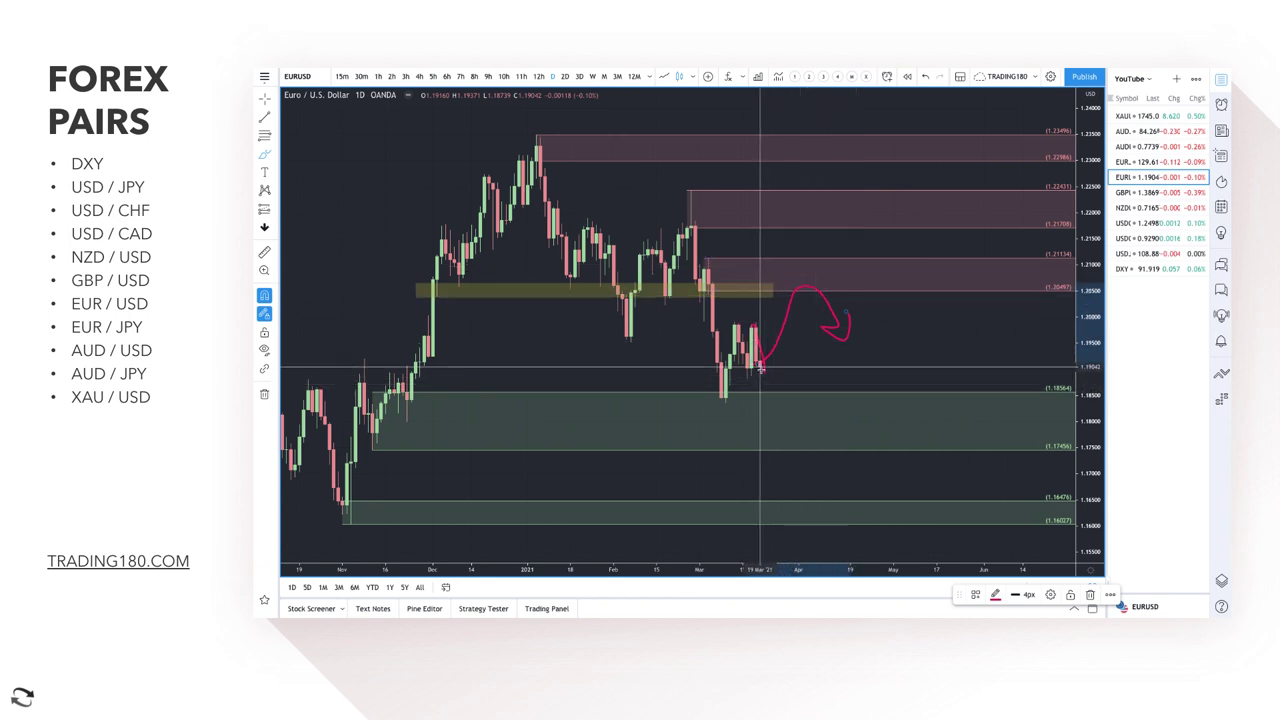
Brush a projected drop into the 1.18564–1.17456 demand zone with a rebound and second fall, plus horizontal lines at about 1.190 and 1.200.
{"action": "mouse_move", "coordinate": [760, 368]}
{"action": "left_mouse_down"}
{"action": "mouse_move", "coordinate": [795, 448]}
{"action": "mouse_move", "coordinate": [807, 371]}
{"action": "mouse_move", "coordinate": [850, 420]}
{"action": "mouse_move", "coordinate": [860, 398]}
{"action": "left_mouse_up"}
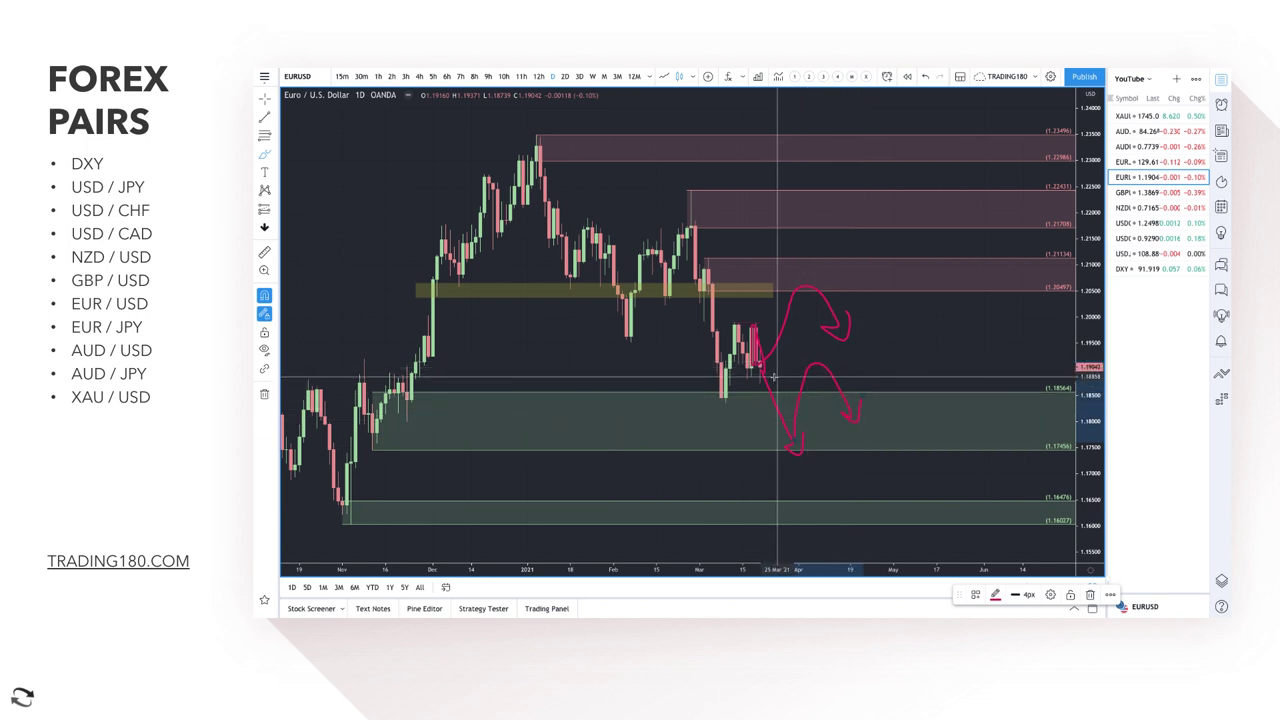
{"action": "left_click_drag", "start_coordinate": [757, 370], "coordinate": [880, 370]}
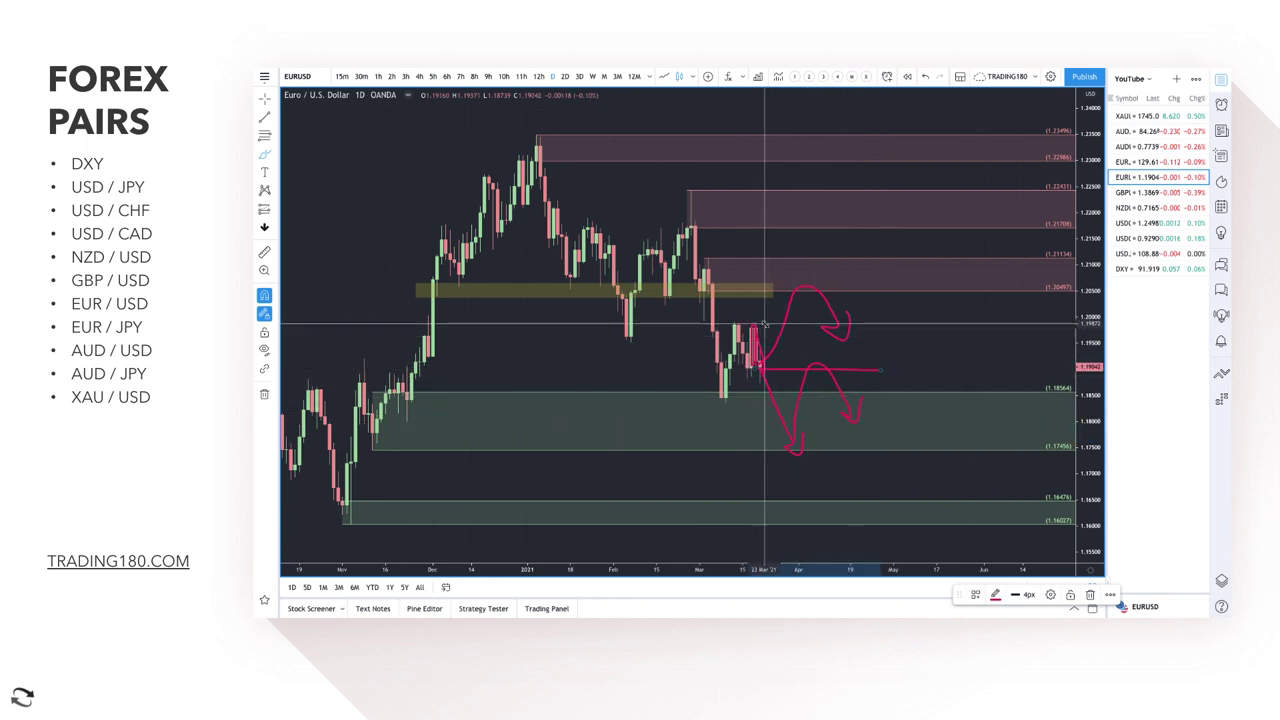
{"action": "left_click_drag", "start_coordinate": [760, 319], "coordinate": [906, 316]}
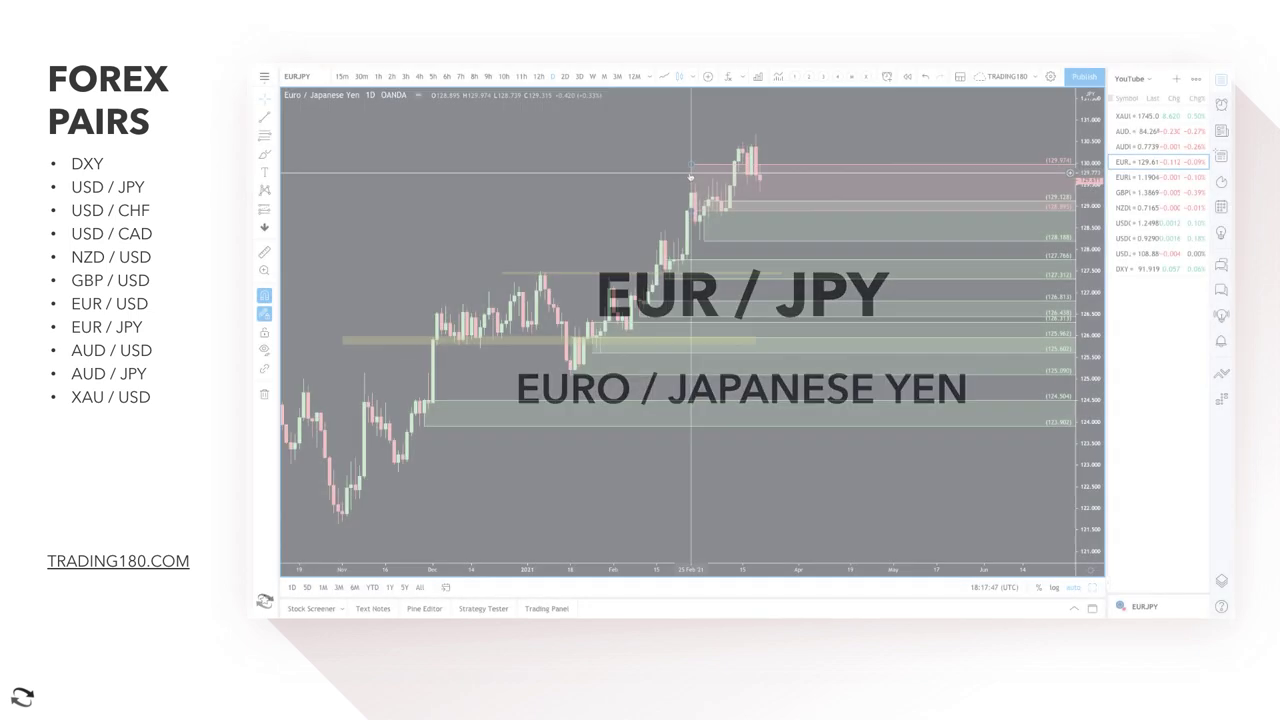
On daily EURJPY, remove the supply zone at the late-February high and brush a projected dip into the 129.128–128.188 demand zone turning up.
{"action": "right_click", "coordinate": [690, 166]}
{"action": "key", "text": "Escape"}
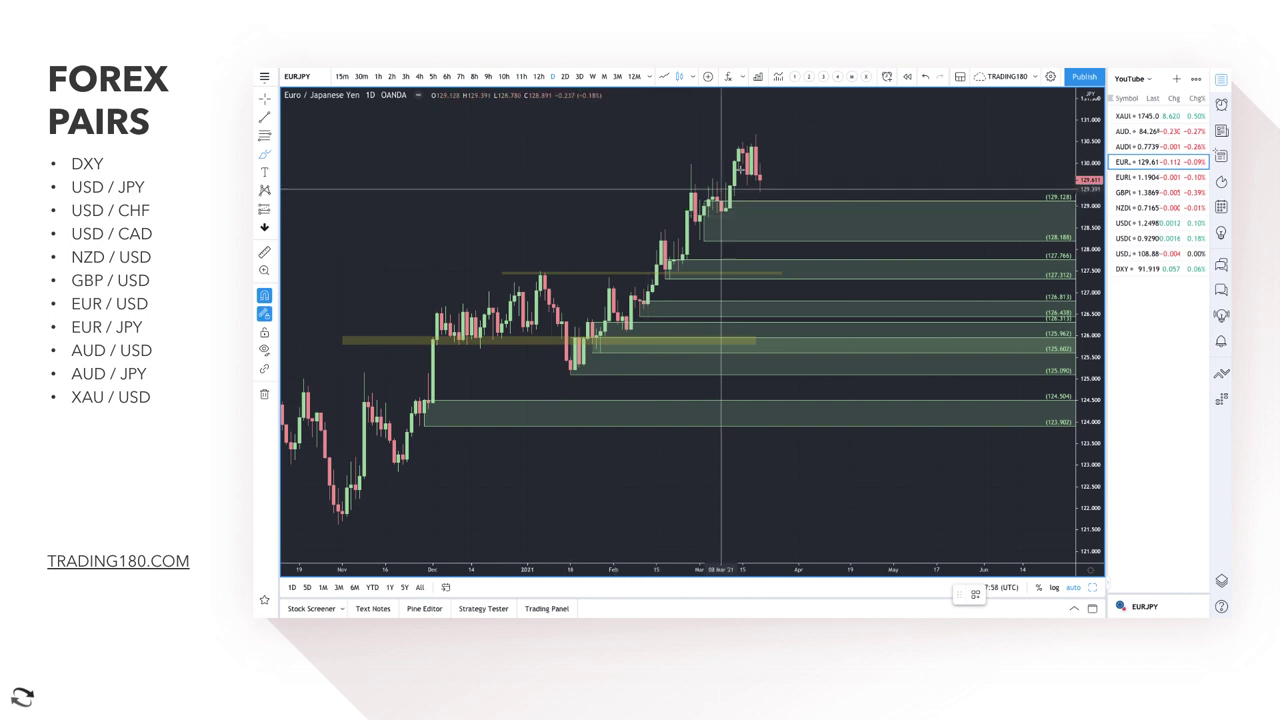
{"action": "scroll", "coordinate": [830, 205], "scroll_direction": "up", "scroll_amount": 3}
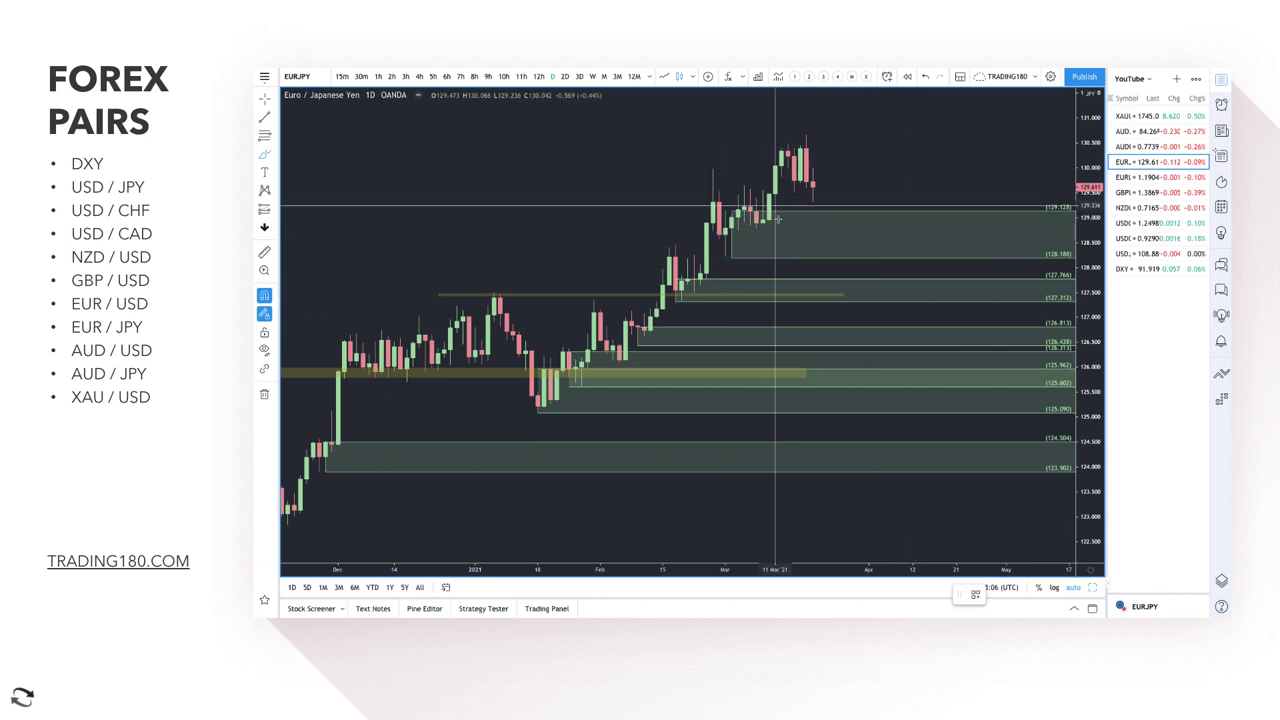
{"action": "mouse_move", "coordinate": [812, 185]}
{"action": "left_mouse_down"}
{"action": "mouse_move", "coordinate": [843, 234]}
{"action": "mouse_move", "coordinate": [905, 182]}
{"action": "mouse_move", "coordinate": [924, 206]}
{"action": "left_mouse_up"}
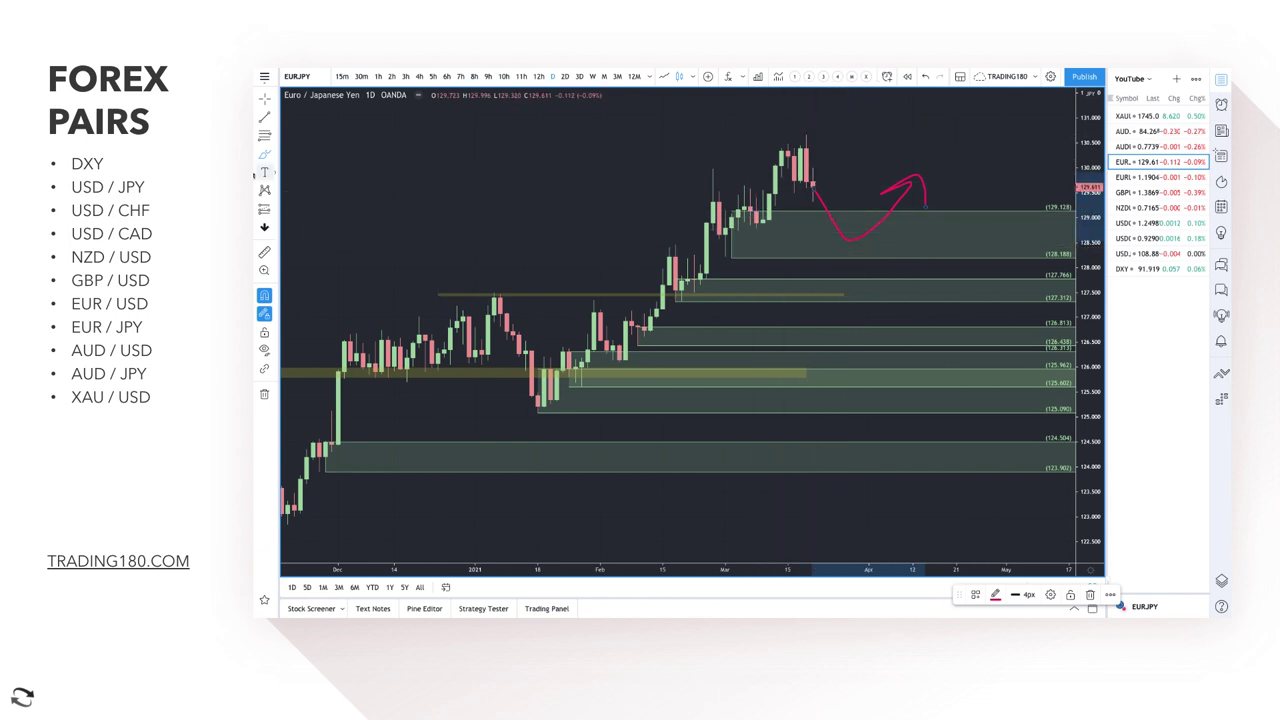
Draw a rectangle on EURJPY at about 128.23–128.44 from 4 January to 12 May 2021 and give it a yellow fill.
{"action": "left_click", "coordinate": [274, 154]}
{"action": "left_click", "coordinate": [330, 217]}
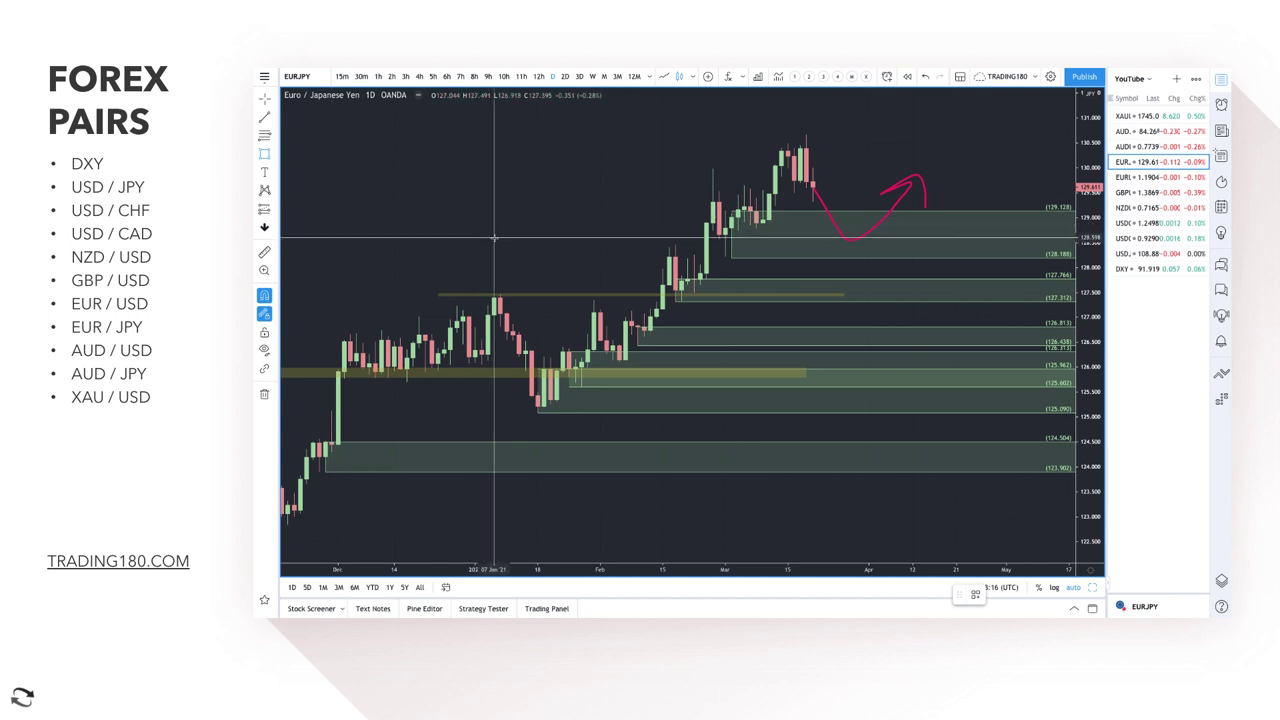
{"action": "left_click", "coordinate": [475, 246]}
{"action": "left_click", "coordinate": [993, 255]}
{"action": "left_click_drag", "start_coordinate": [993, 255], "coordinate": [1050, 254]}
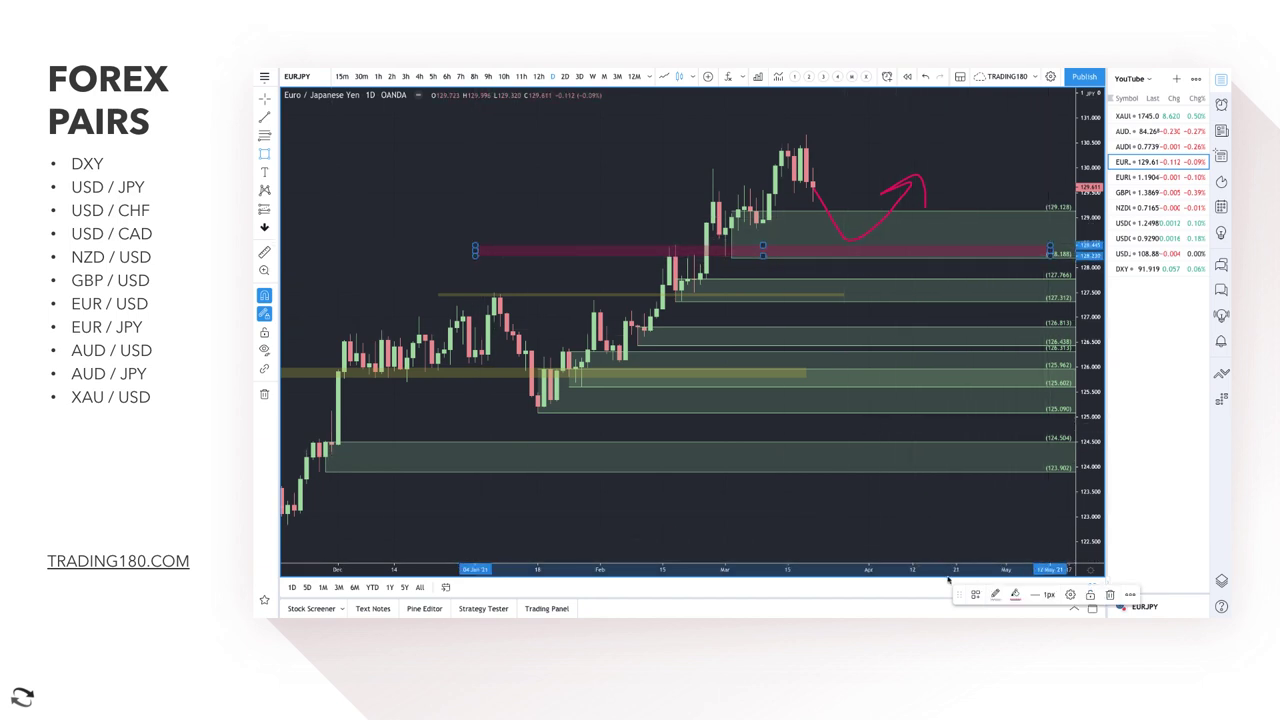
{"action": "left_click", "coordinate": [975, 595]}
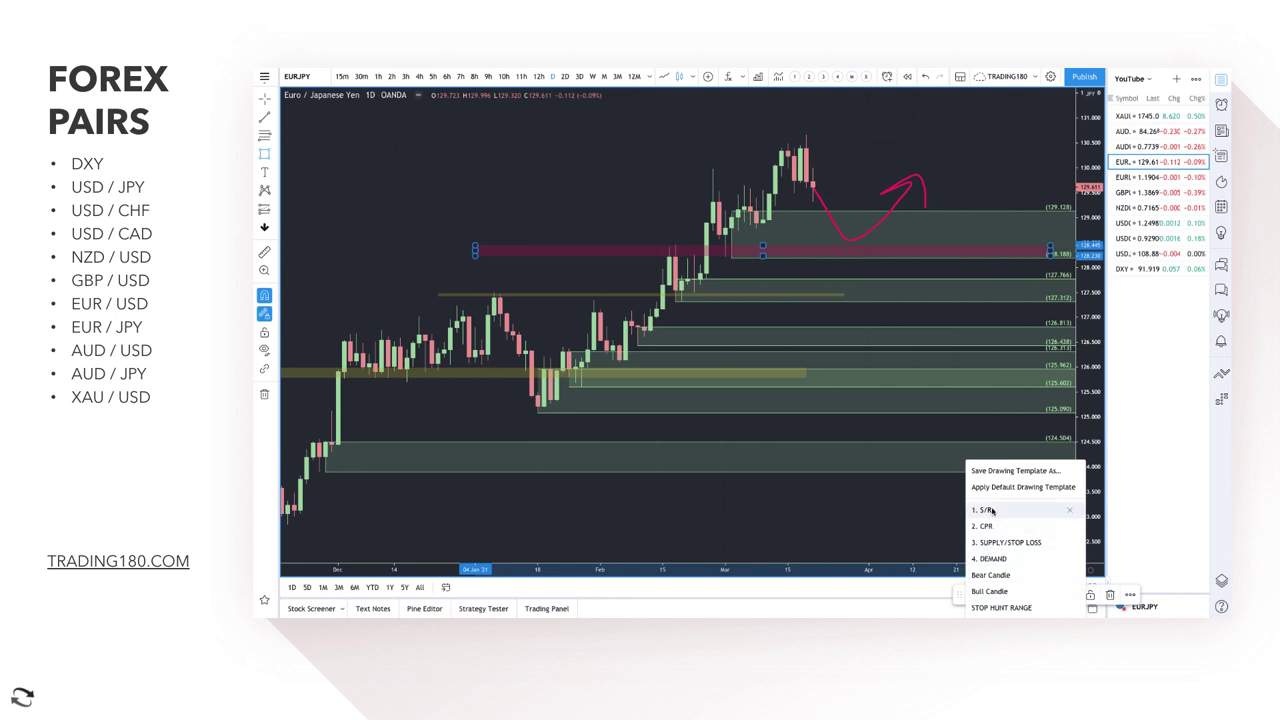
{"action": "left_click", "coordinate": [985, 510]}
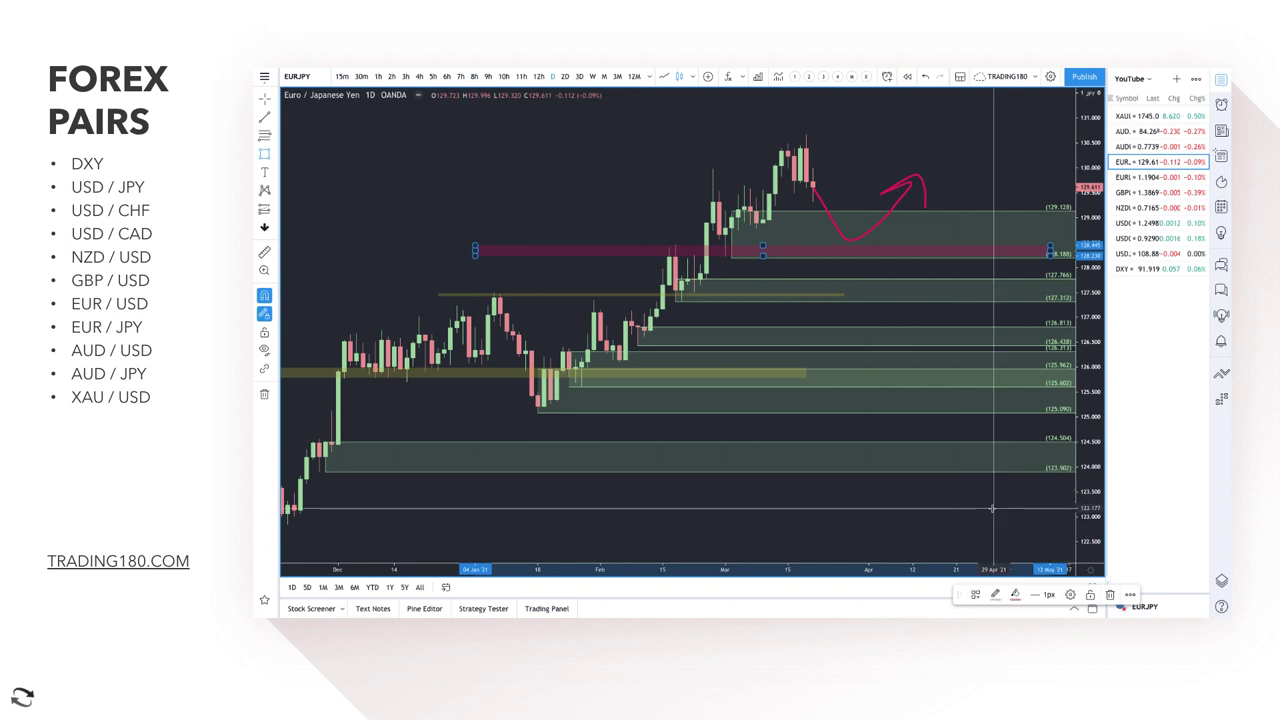
{"action": "left_click", "coordinate": [1015, 595]}
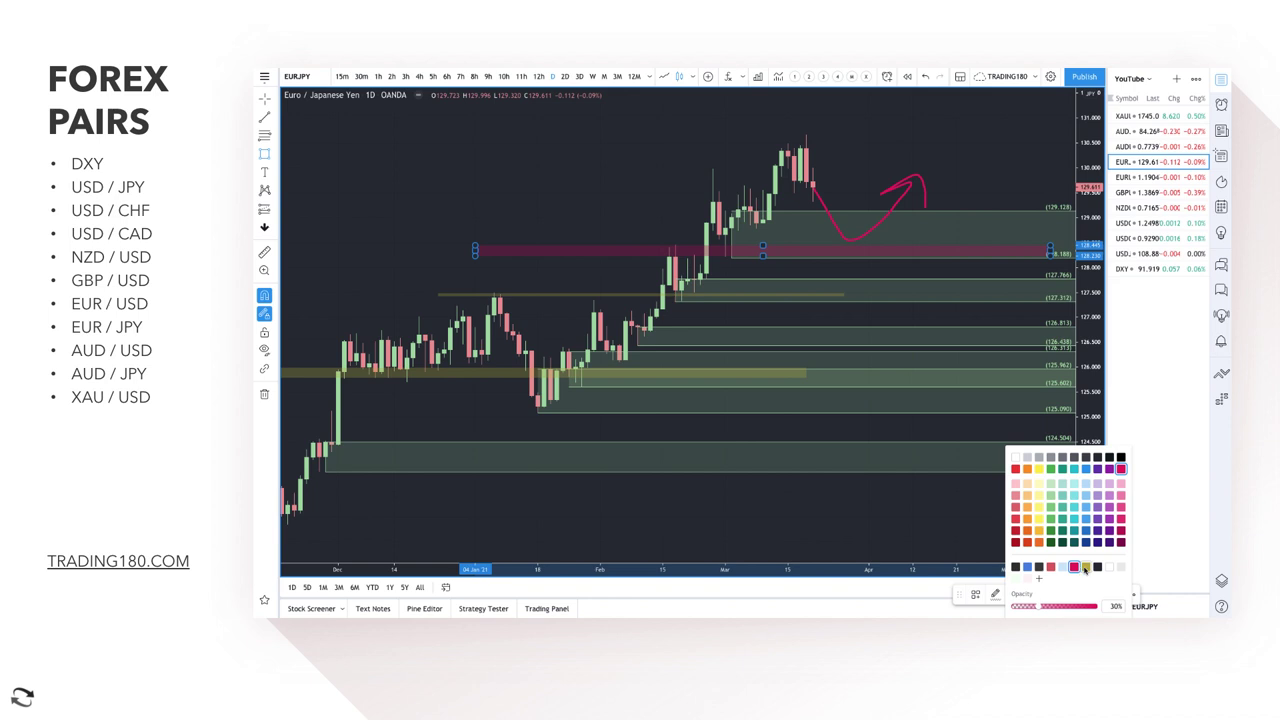
{"action": "left_click", "coordinate": [1085, 567]}
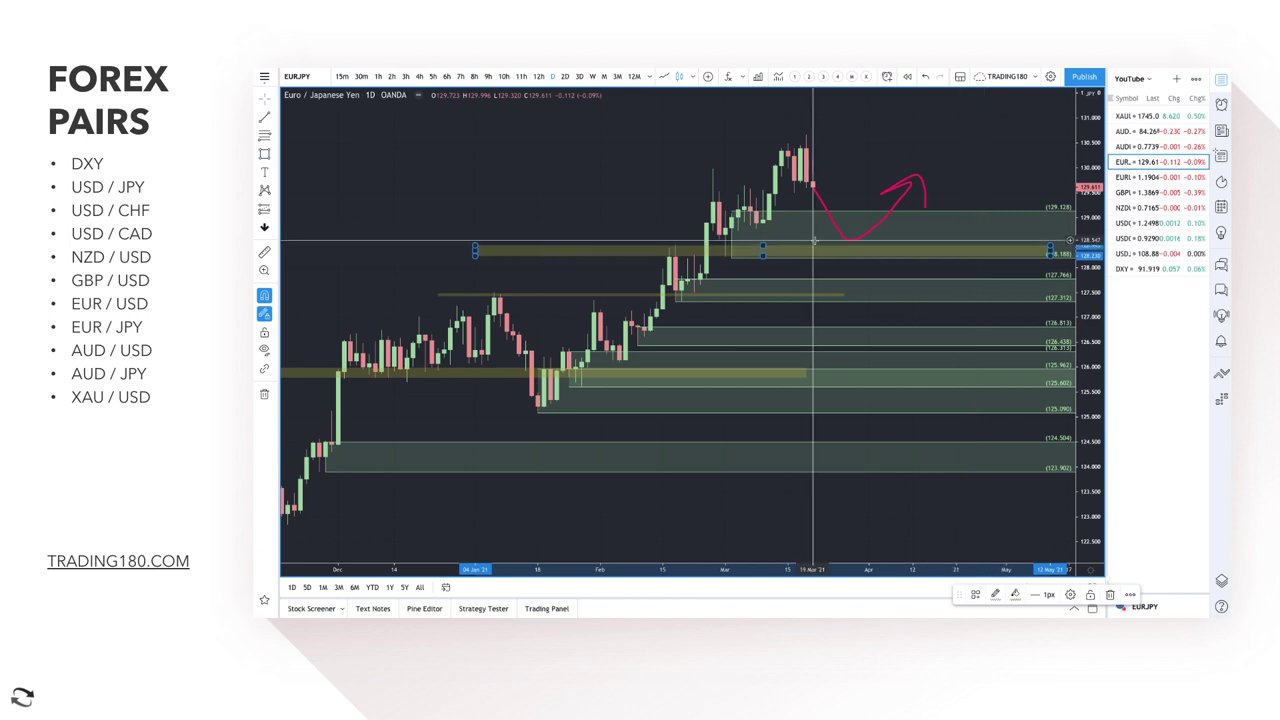
Brush a mark from EURJPY's March high and a projected path from the latest candle ending inside the 129.128–128.188 demand zone.
{"action": "left_click", "coordinate": [274, 155]}
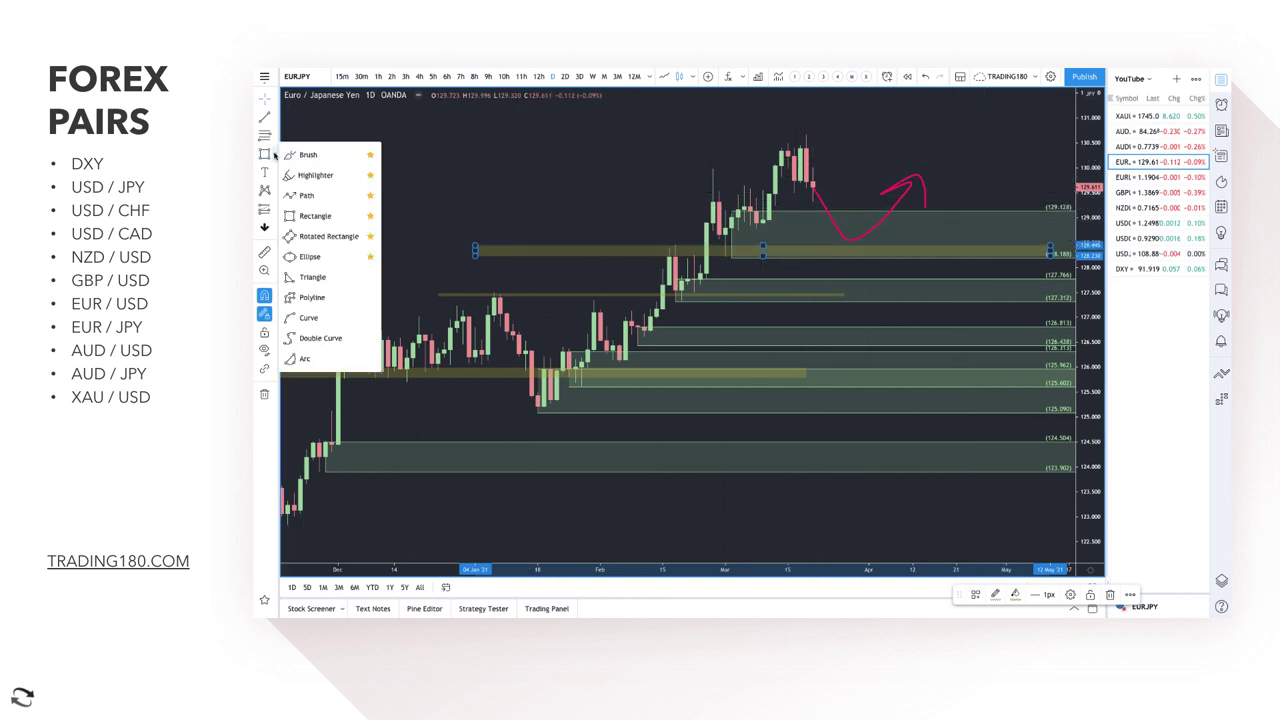
{"action": "left_click", "coordinate": [306, 156]}
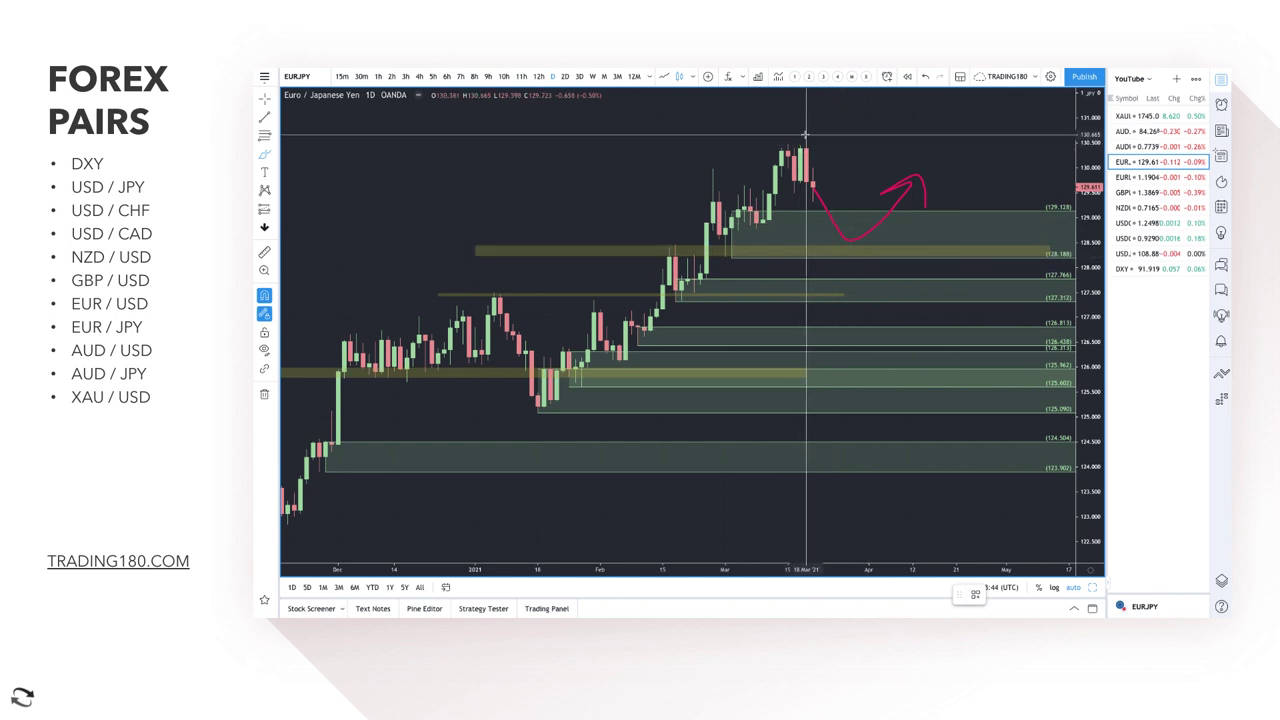
{"action": "left_click_drag", "start_coordinate": [808, 134], "coordinate": [868, 128]}
{"action": "mouse_move", "coordinate": [811, 184]}
{"action": "left_mouse_down"}
{"action": "mouse_move", "coordinate": [893, 187]}
{"action": "mouse_move", "coordinate": [914, 171]}
{"action": "mouse_move", "coordinate": [986, 244]}
{"action": "mouse_move", "coordinate": [998, 227]}
{"action": "left_mouse_up"}
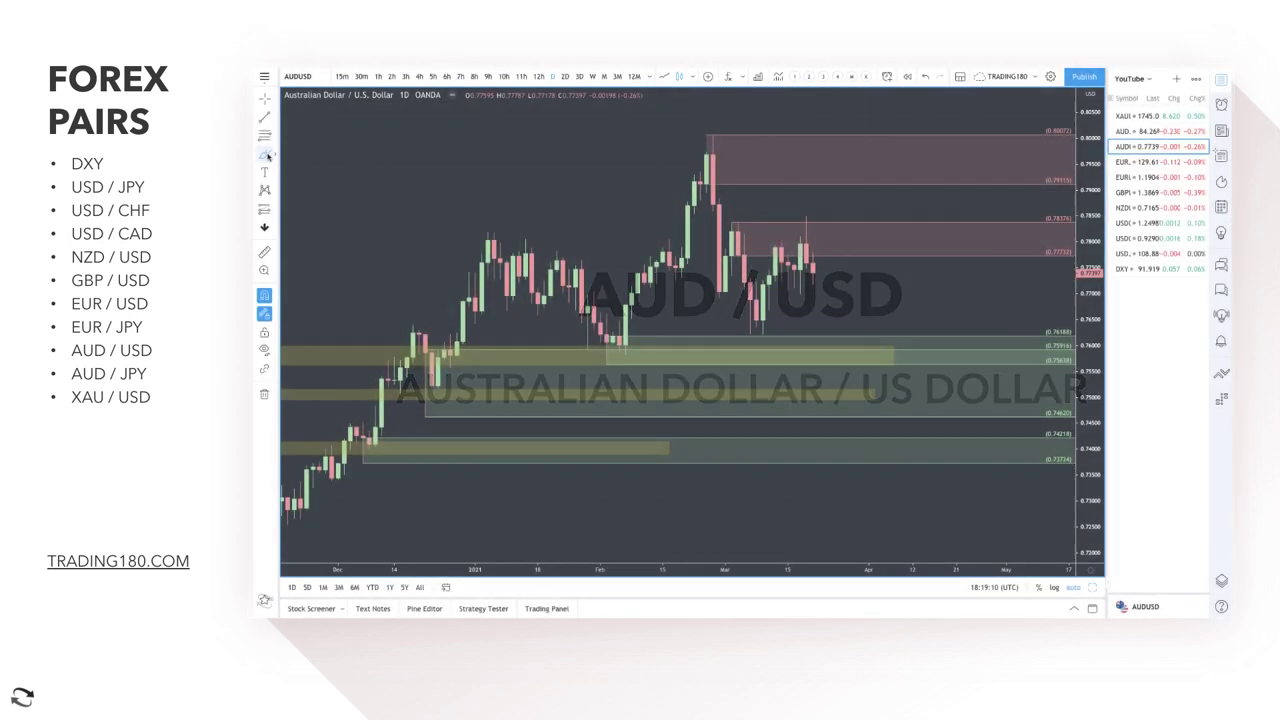
Brush two rising arrows above AUDUSD's January highs and circle them, removing the stroke that traces the March swings.
{"action": "left_click", "coordinate": [265, 154]}
{"action": "left_click", "coordinate": [318, 156]}
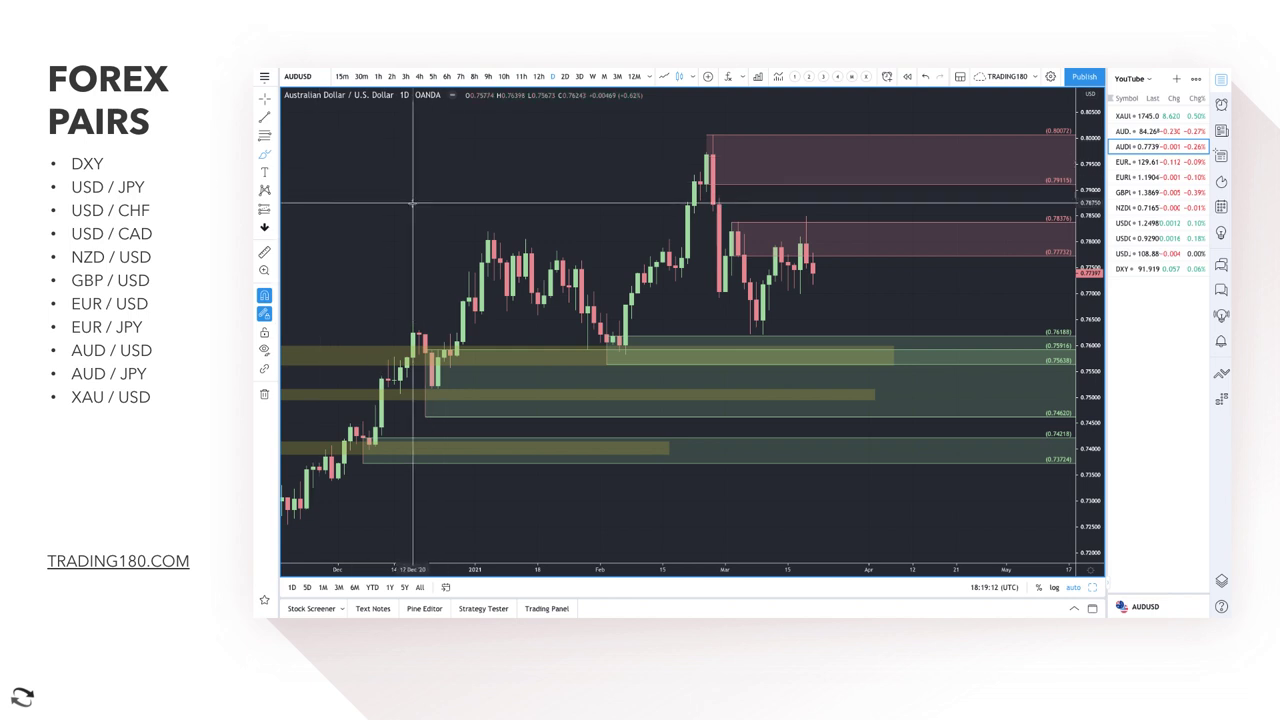
{"action": "left_click_drag", "start_coordinate": [365, 229], "coordinate": [437, 180]}
{"action": "left_click_drag", "start_coordinate": [420, 229], "coordinate": [495, 168]}
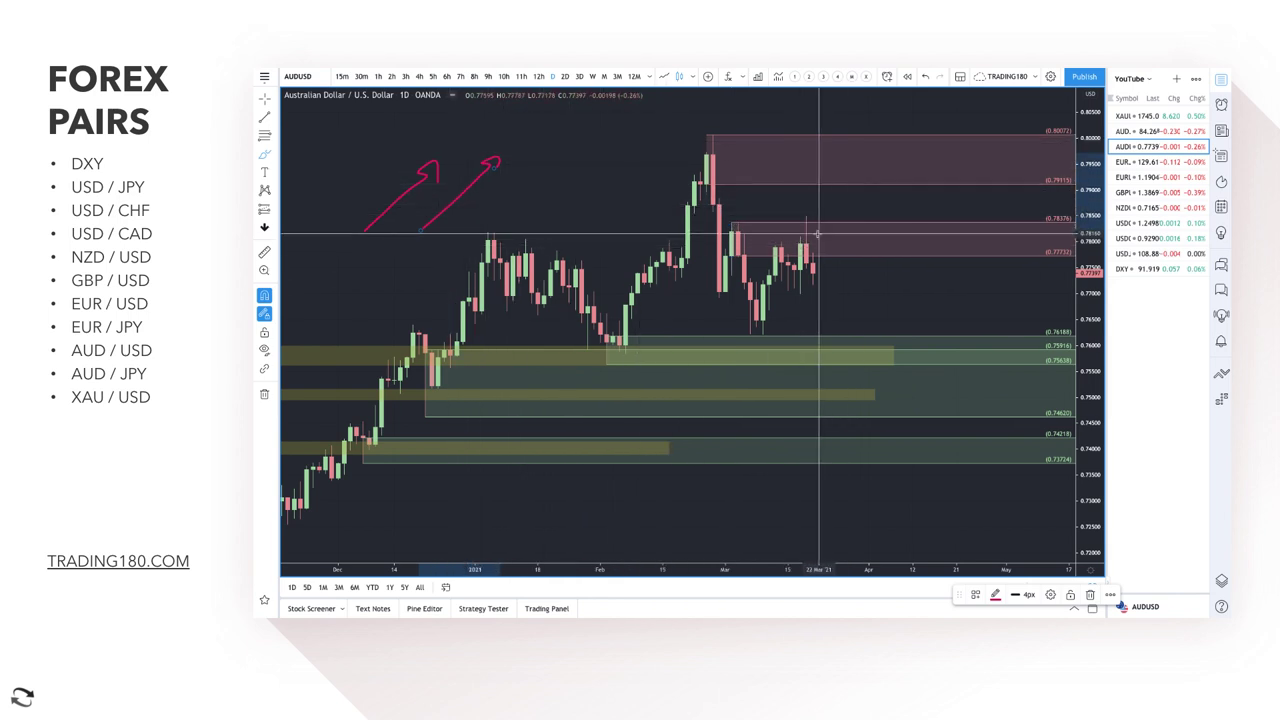
{"action": "mouse_move", "coordinate": [738, 231]}
{"action": "left_mouse_down"}
{"action": "mouse_move", "coordinate": [766, 311]}
{"action": "mouse_move", "coordinate": [791, 251]}
{"action": "mouse_move", "coordinate": [819, 278]}
{"action": "mouse_move", "coordinate": [814, 268]}
{"action": "left_mouse_up"}
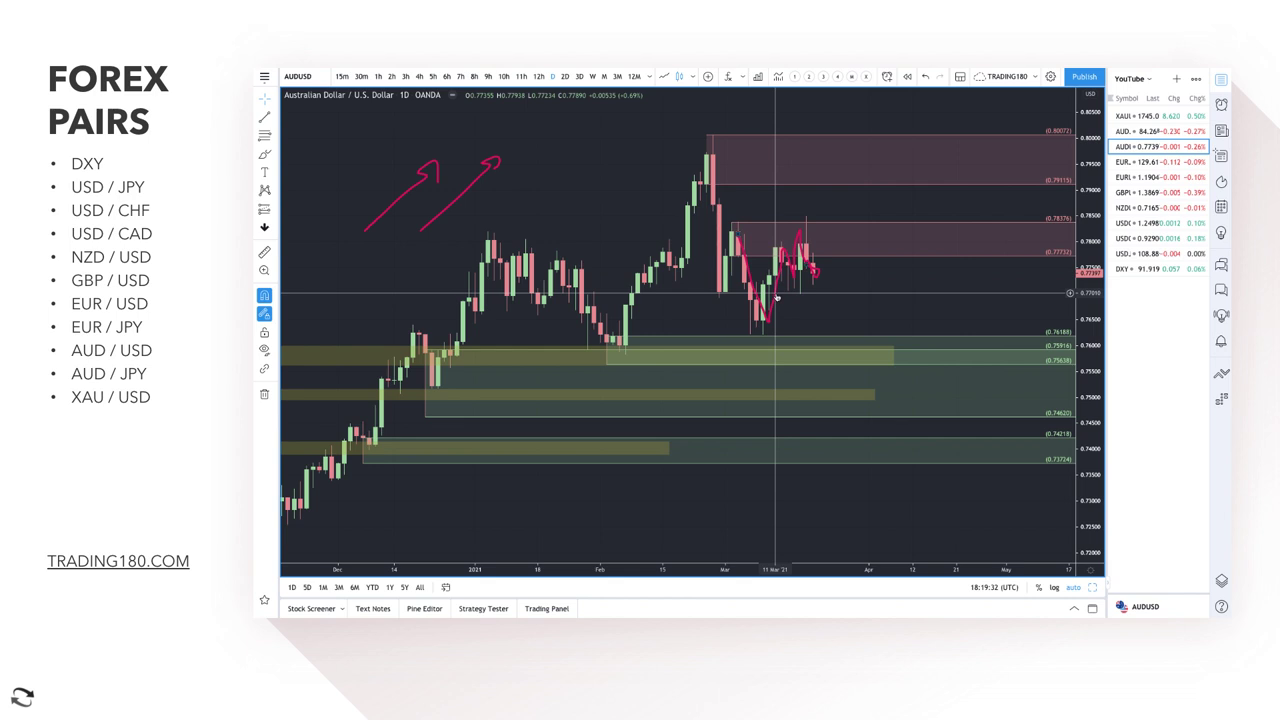
{"action": "key", "text": "Delete"}
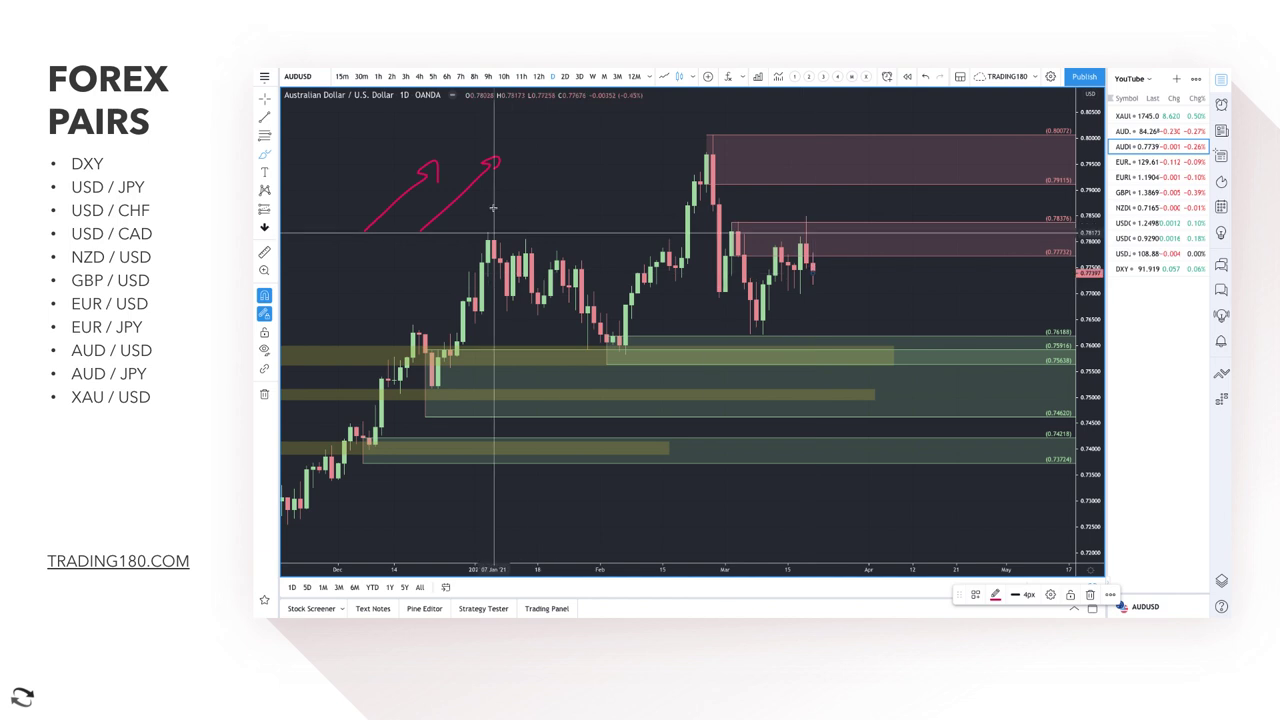
{"action": "mouse_move", "coordinate": [477, 128]}
{"action": "left_mouse_down"}
{"action": "mouse_move", "coordinate": [430, 238]}
{"action": "mouse_move", "coordinate": [507, 131]}
{"action": "left_mouse_up"}
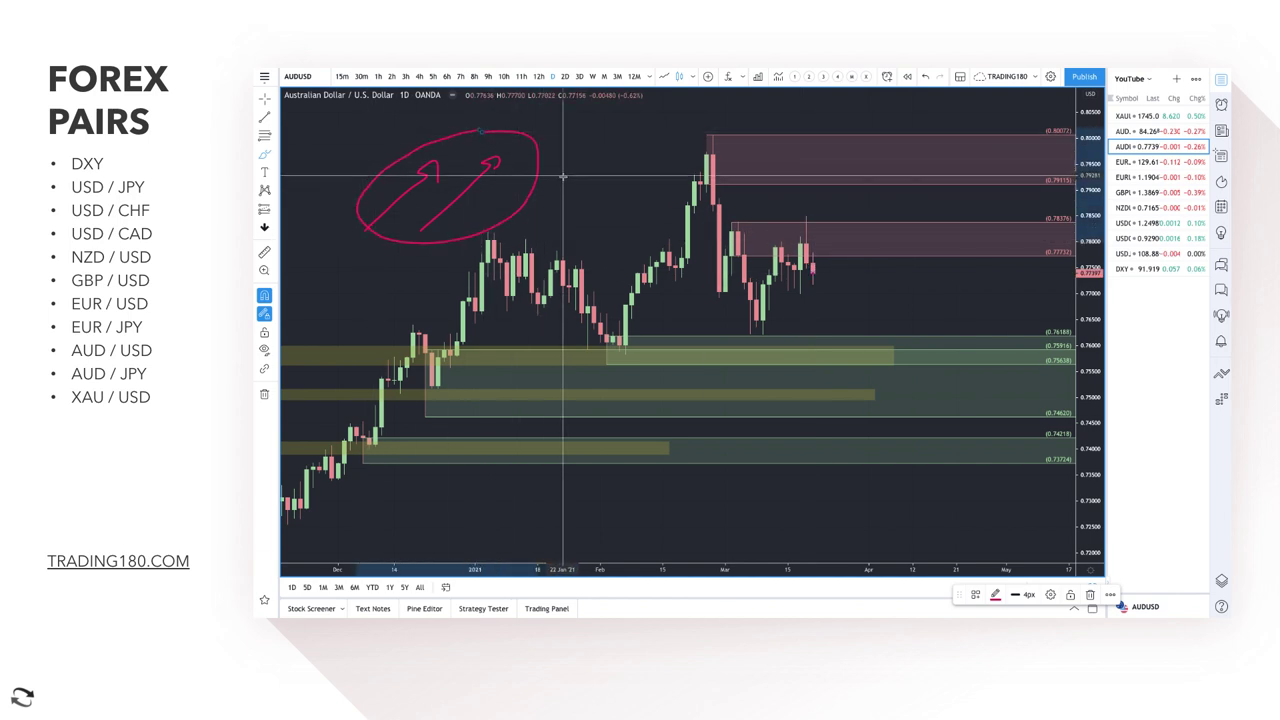
Brush two falling arrows, a projected AUDUSD drop into the 0.75916–0.74620 demand zone with a rebound, and an alternative path ending at the 0.78376–0.77732 supply zone.
{"action": "left_click_drag", "start_coordinate": [560, 174], "coordinate": [624, 244]}
{"action": "mouse_move", "coordinate": [607, 182]}
{"action": "left_mouse_down"}
{"action": "mouse_move", "coordinate": [667, 232]}
{"action": "mouse_move", "coordinate": [614, 243]}
{"action": "mouse_move", "coordinate": [644, 230]}
{"action": "left_mouse_up"}
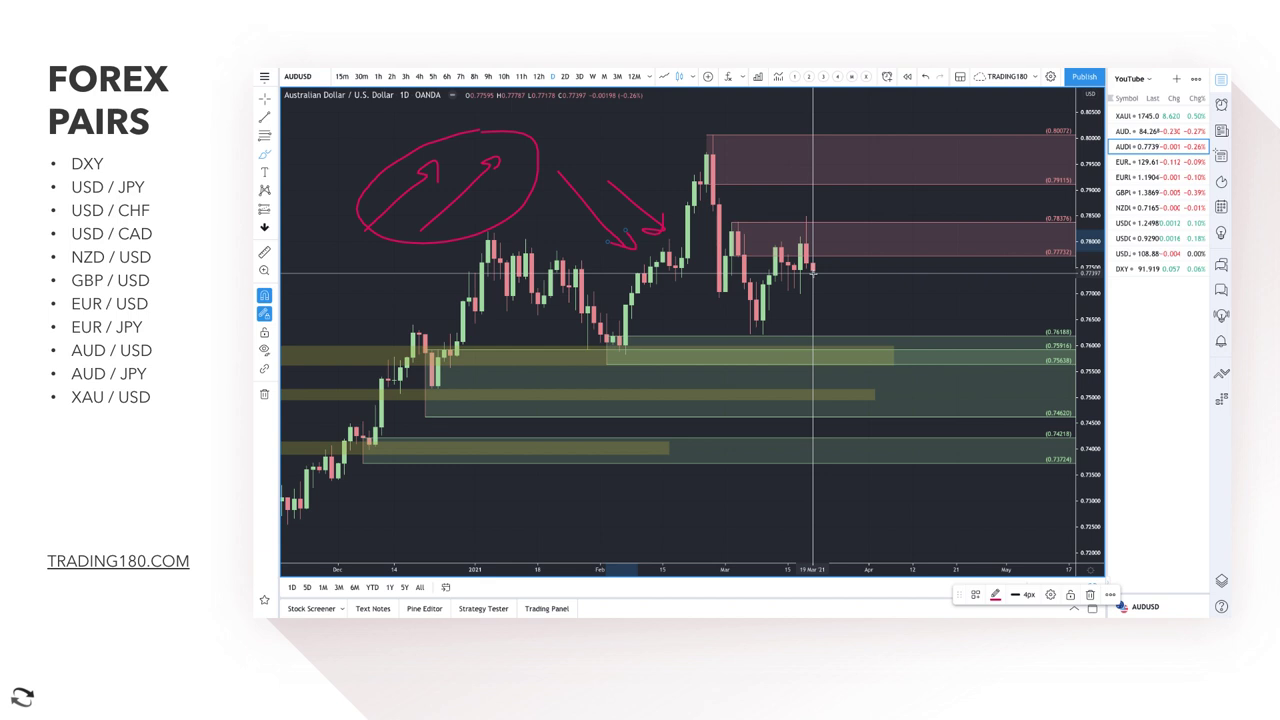
{"action": "mouse_move", "coordinate": [814, 274]}
{"action": "left_mouse_down"}
{"action": "mouse_move", "coordinate": [875, 386]}
{"action": "mouse_move", "coordinate": [950, 316]}
{"action": "left_mouse_up"}
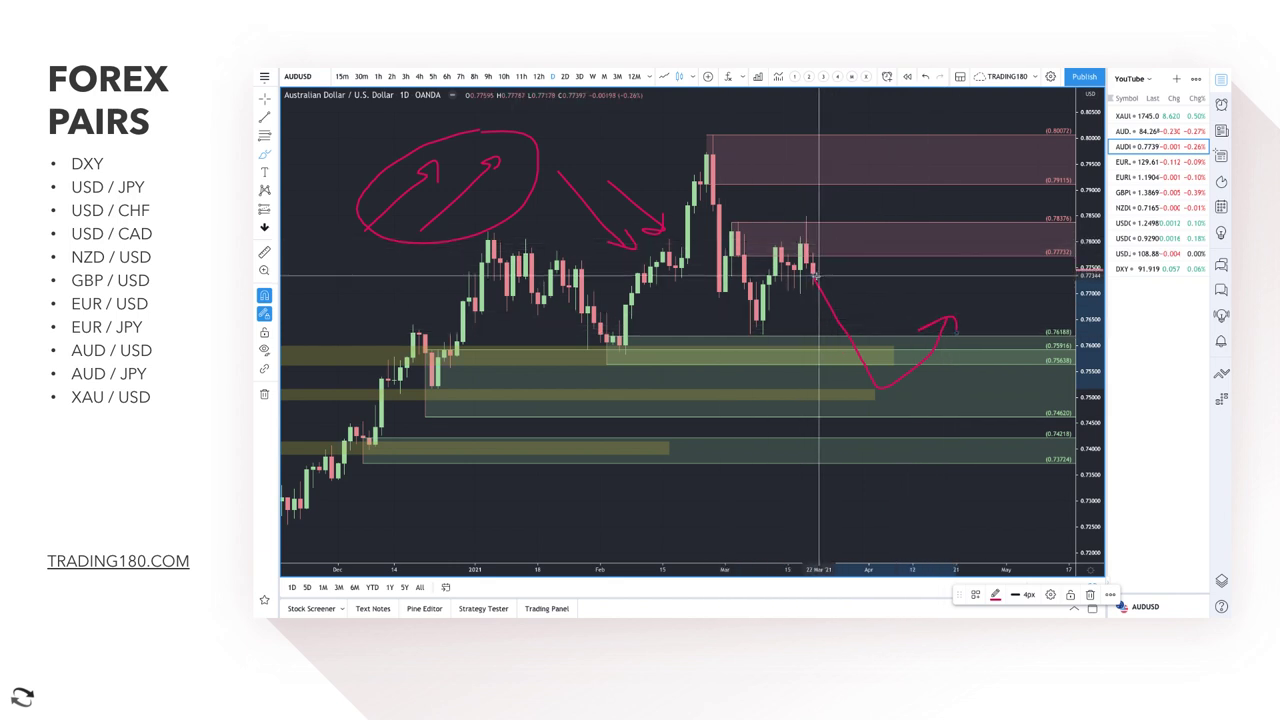
{"action": "mouse_move", "coordinate": [817, 277]}
{"action": "left_mouse_down"}
{"action": "mouse_move", "coordinate": [846, 165]}
{"action": "mouse_move", "coordinate": [906, 228]}
{"action": "left_mouse_up"}
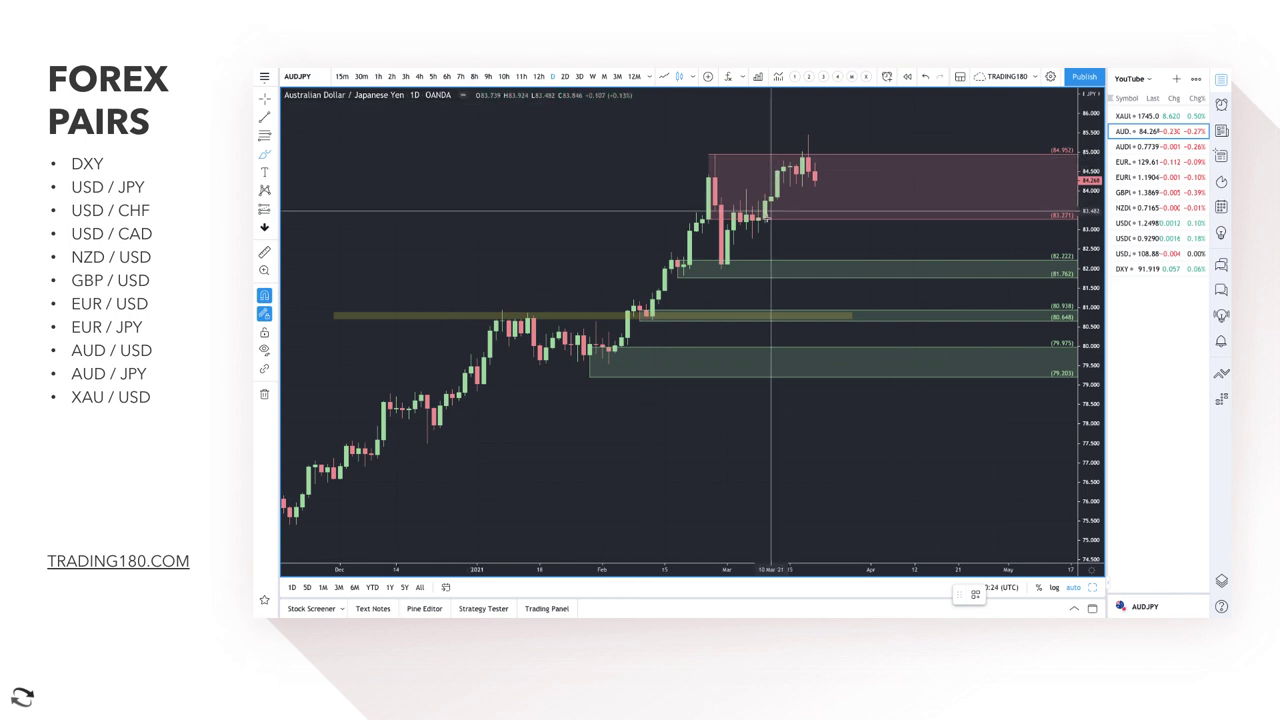
Brush AUDJPY's March rise and its longer climb from late December into the supply zone, and delete both strokes.
{"action": "mouse_move", "coordinate": [752, 232]}
{"action": "left_mouse_down"}
{"action": "mouse_move", "coordinate": [806, 155]}
{"action": "mouse_move", "coordinate": [818, 160]}
{"action": "left_mouse_up"}
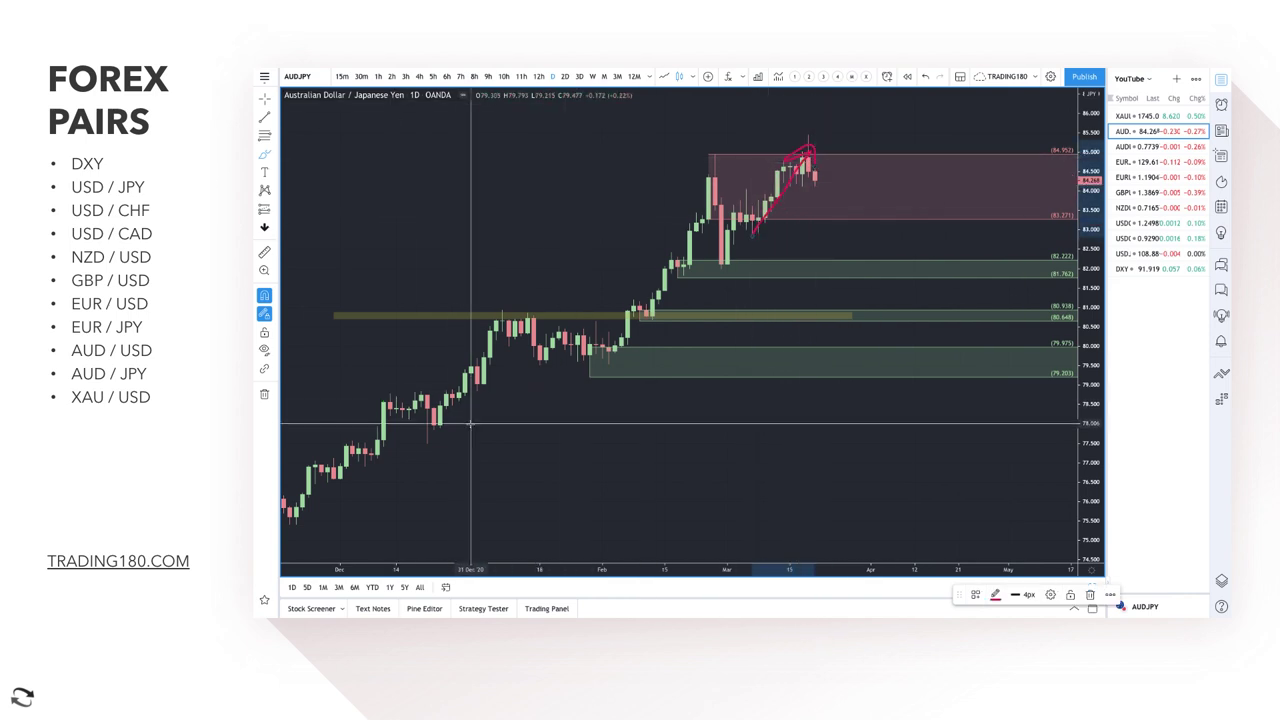
{"action": "scroll", "coordinate": [450, 448], "scroll_direction": "down", "scroll_amount": 2}
{"action": "mouse_move", "coordinate": [457, 440]}
{"action": "left_mouse_down"}
{"action": "mouse_move", "coordinate": [591, 285]}
{"action": "mouse_move", "coordinate": [709, 314]}
{"action": "mouse_move", "coordinate": [815, 188]}
{"action": "left_mouse_up"}
{"action": "key", "text": "Delete"}
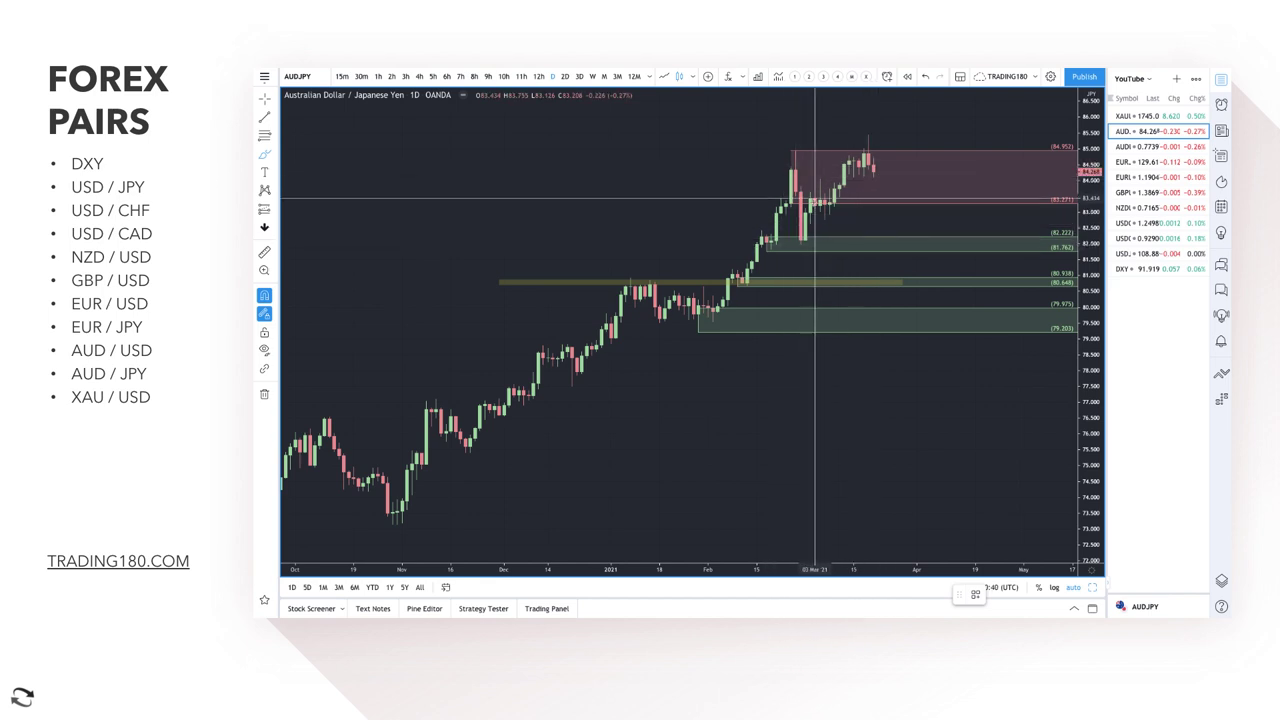
Add an AUDJPY demand zone at 83.380–82.782 from early March and move the supply zone to 85.452–84.438 at the 18 March high.
{"action": "scroll", "coordinate": [857, 177], "scroll_direction": "up", "scroll_amount": 1}
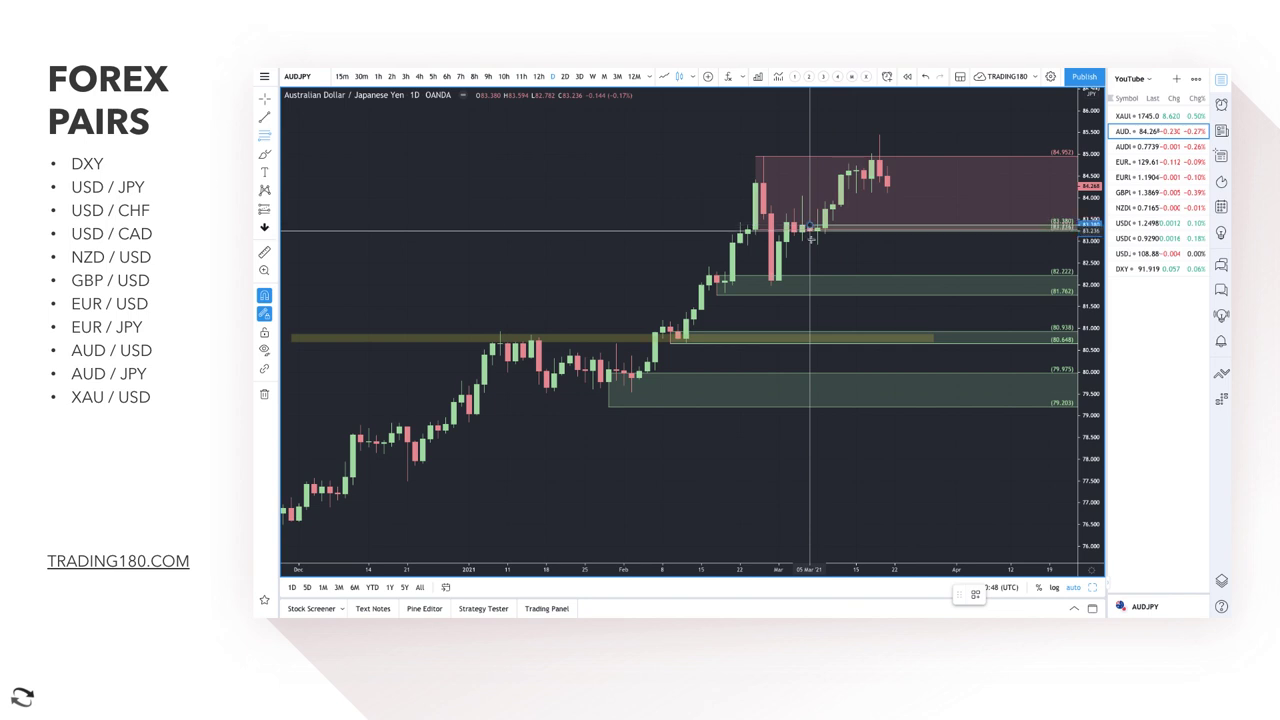
{"action": "left_click_drag", "start_coordinate": [810, 232], "coordinate": [808, 250]}
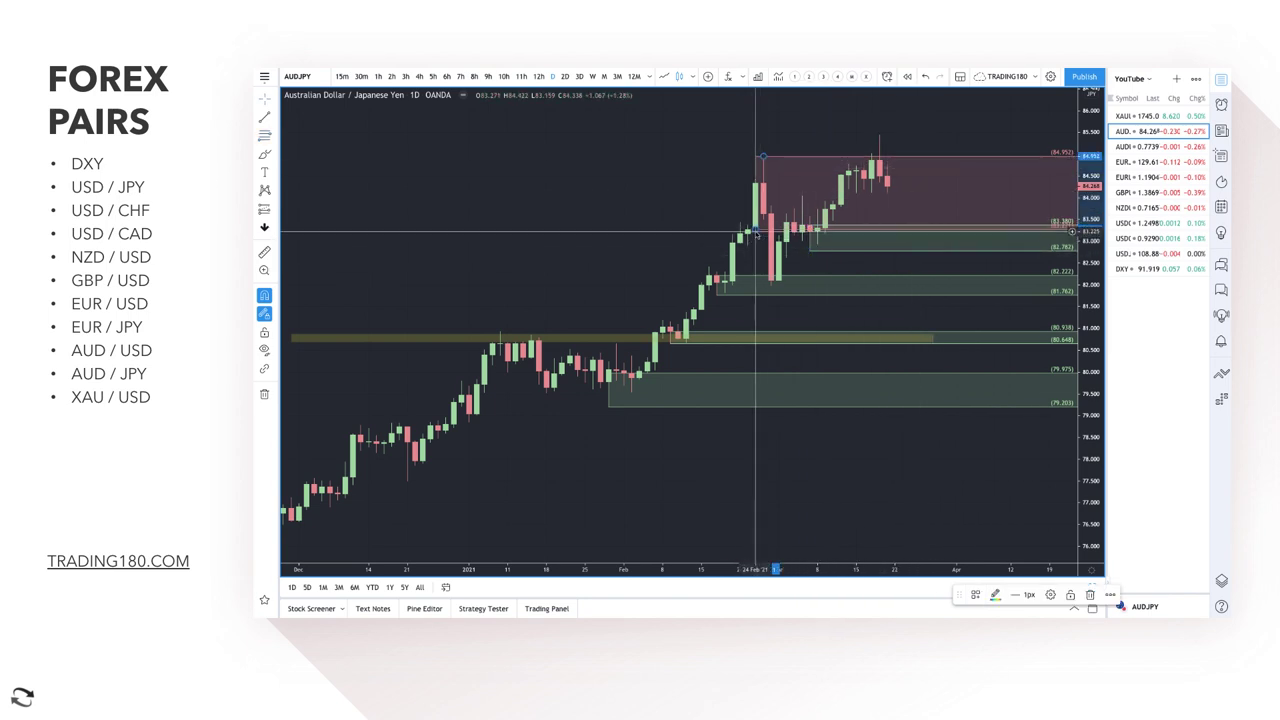
{"action": "left_click_drag", "start_coordinate": [756, 228], "coordinate": [870, 142]}
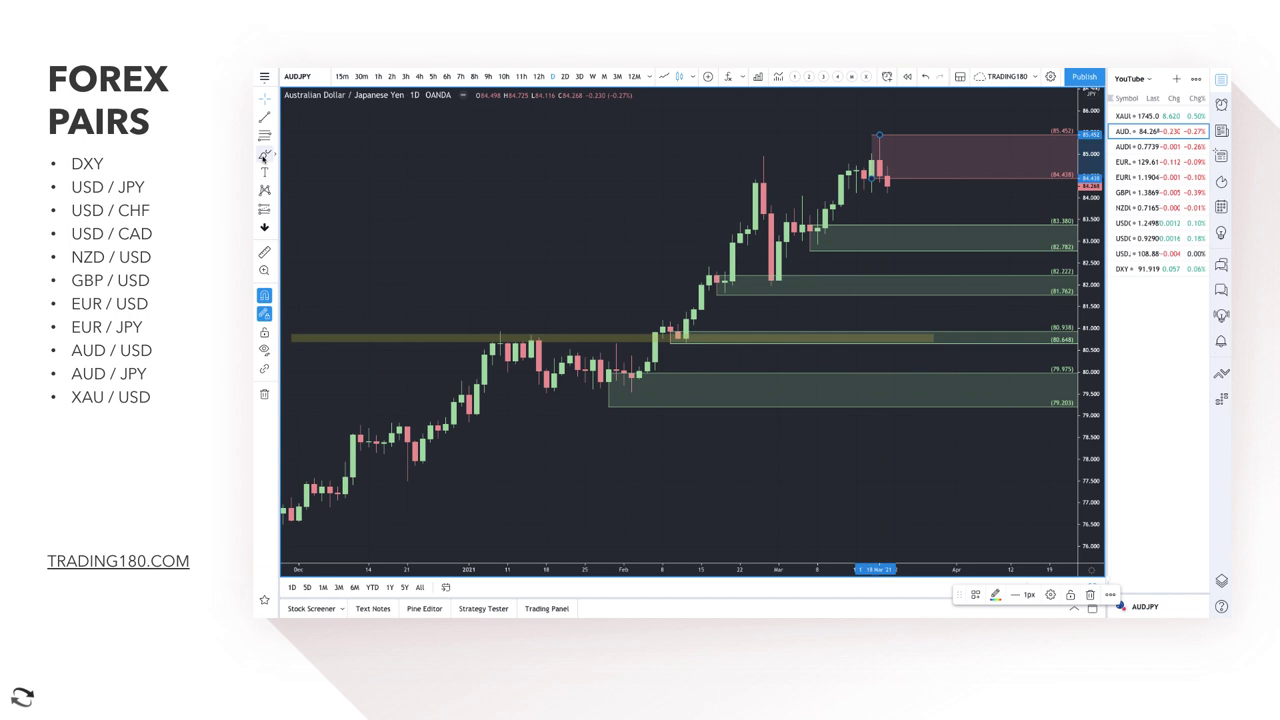
Brush a projected AUDJPY dip into the 83.380–82.782 demand zone, a rise into supply and another fall, circle the March high and handwrite "off".
{"action": "left_click", "coordinate": [763, 186]}
{"action": "mouse_move", "coordinate": [887, 187]}
{"action": "left_mouse_down"}
{"action": "mouse_move", "coordinate": [922, 246]}
{"action": "mouse_move", "coordinate": [965, 165]}
{"action": "mouse_move", "coordinate": [1008, 224]}
{"action": "left_mouse_up"}
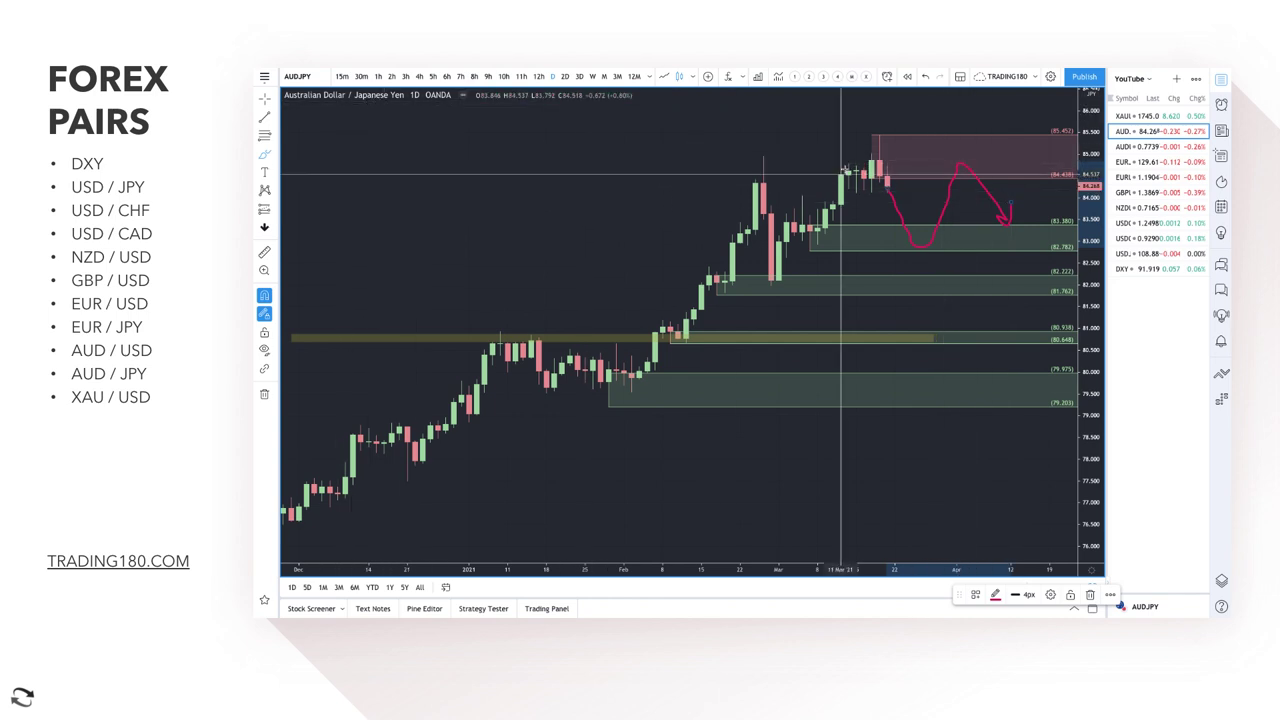
{"action": "mouse_move", "coordinate": [892, 132]}
{"action": "left_mouse_down"}
{"action": "mouse_move", "coordinate": [857, 140]}
{"action": "mouse_move", "coordinate": [893, 131]}
{"action": "left_mouse_up"}
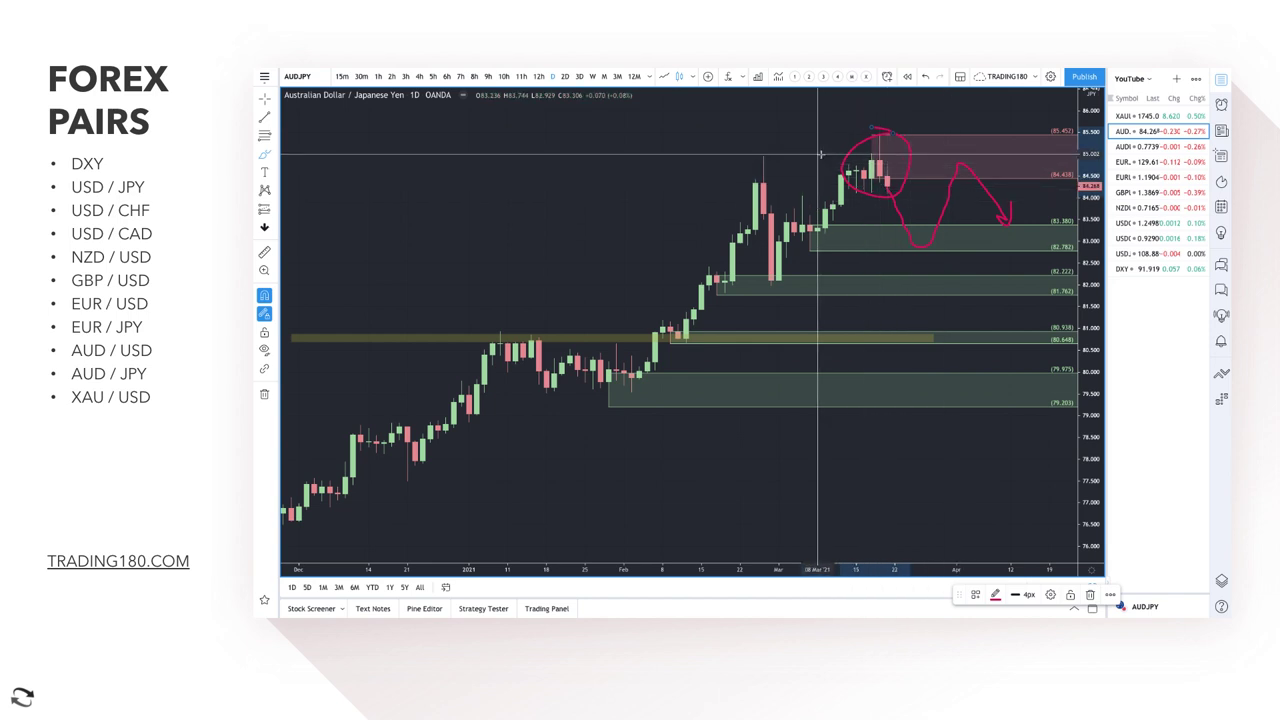
{"action": "mouse_move", "coordinate": [508, 168]}
{"action": "left_mouse_down"}
{"action": "mouse_move", "coordinate": [532, 165]}
{"action": "mouse_move", "coordinate": [561, 224]}
{"action": "mouse_move", "coordinate": [600, 218]}
{"action": "mouse_move", "coordinate": [593, 179]}
{"action": "left_mouse_up"}
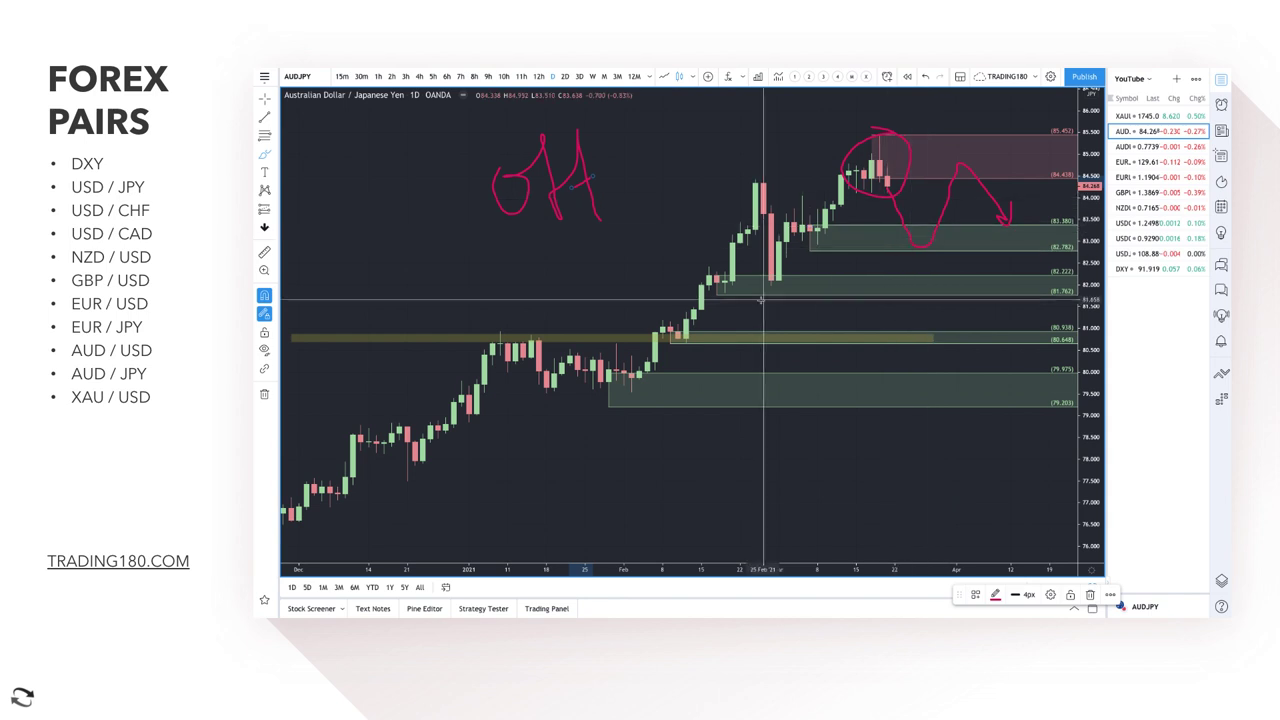
{"action": "mouse_move", "coordinate": [690, 410]}
{"action": "left_mouse_down"}
{"action": "mouse_move", "coordinate": [782, 350]}
{"action": "mouse_move", "coordinate": [900, 237]}
{"action": "mouse_move", "coordinate": [909, 261]}
{"action": "left_mouse_up"}
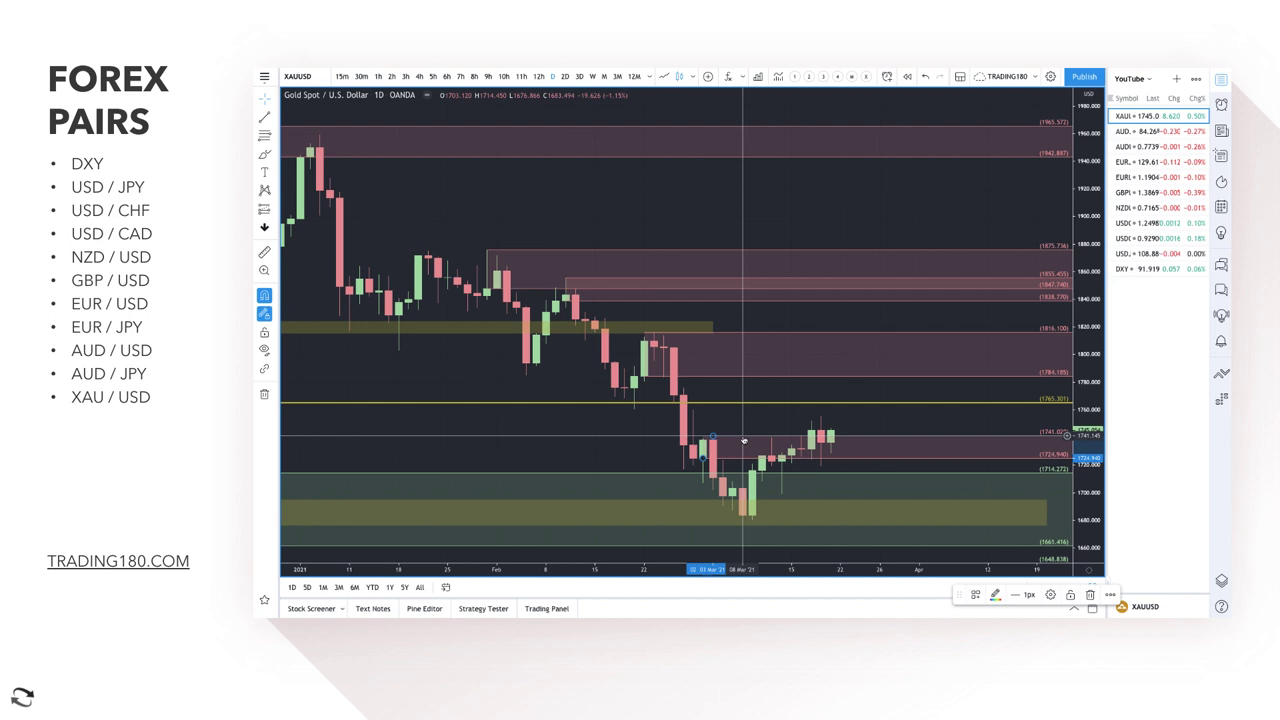
Remove the early-March supply zone on daily XAUUSD and handwrite "Bonds %" with the brush above the February supply zones.
{"action": "key", "text": "Delete"}
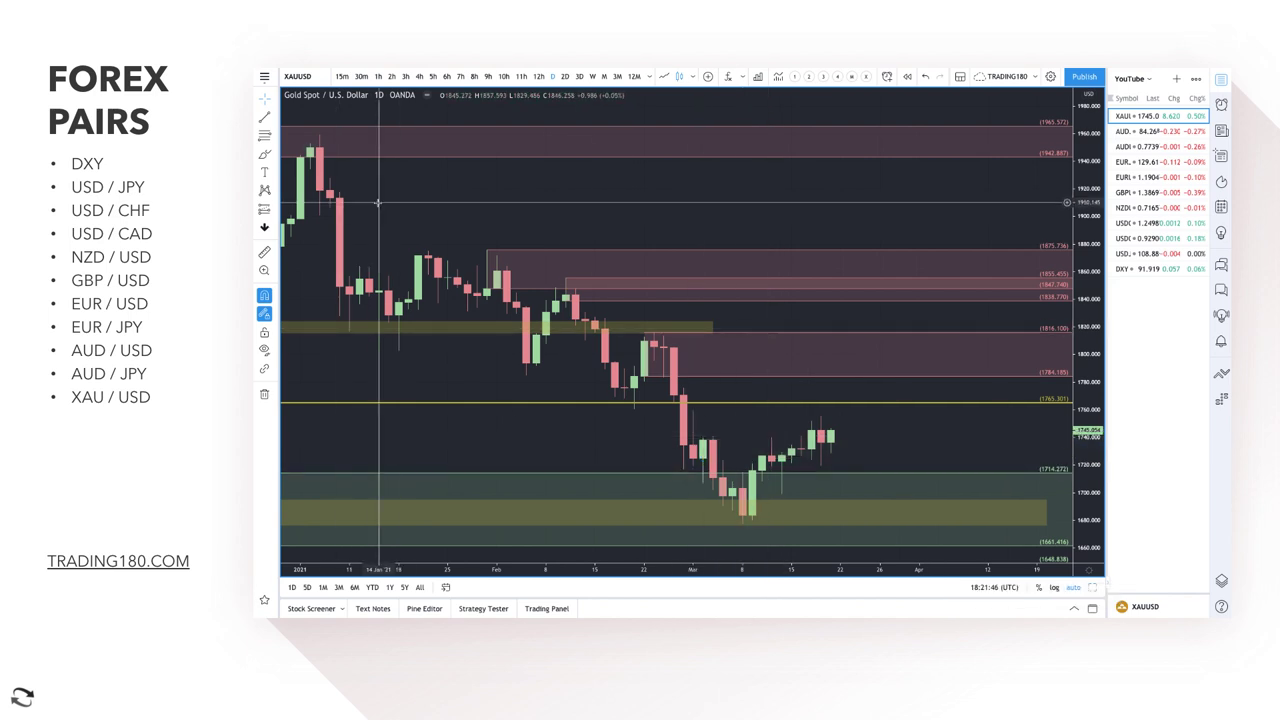
{"action": "left_click", "coordinate": [264, 154]}
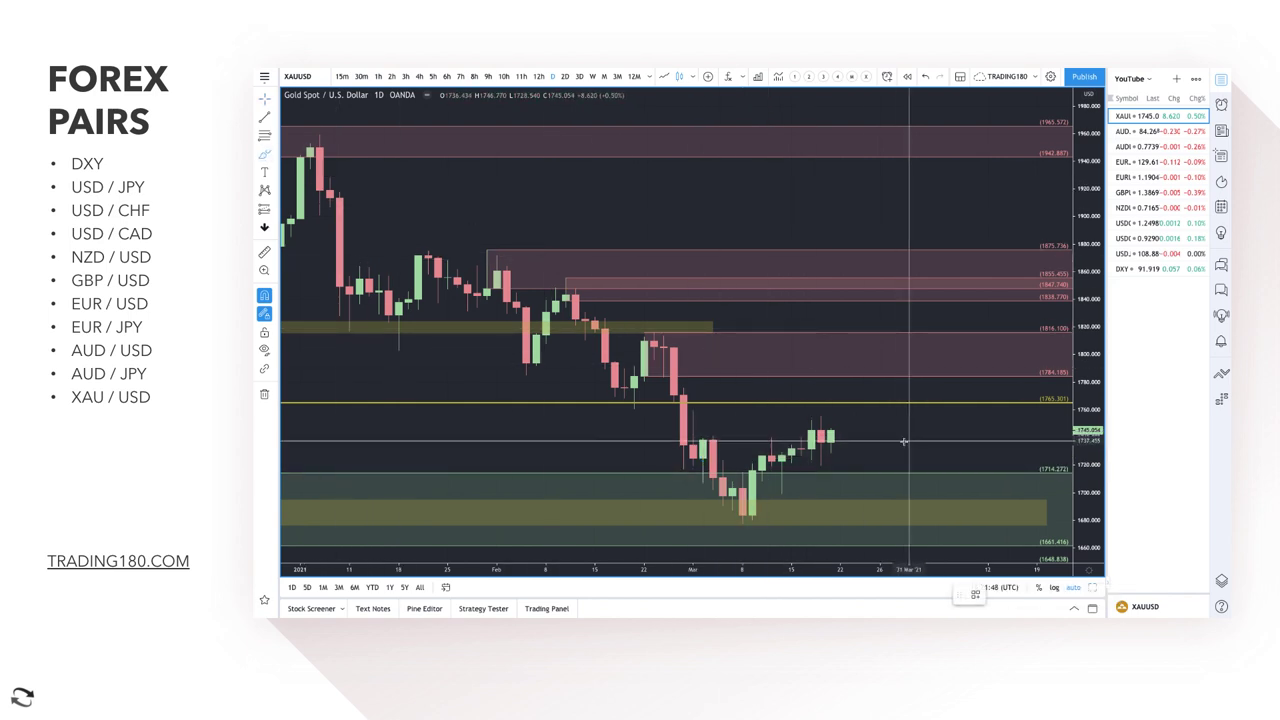
{"action": "scroll", "coordinate": [862, 410], "scroll_direction": "down", "scroll_amount": 4}
{"action": "mouse_move", "coordinate": [803, 232]}
{"action": "left_mouse_down"}
{"action": "mouse_move", "coordinate": [794, 209]}
{"action": "mouse_move", "coordinate": [817, 204]}
{"action": "mouse_move", "coordinate": [800, 230]}
{"action": "mouse_move", "coordinate": [852, 205]}
{"action": "mouse_move", "coordinate": [900, 212]}
{"action": "mouse_move", "coordinate": [922, 200]}
{"action": "left_mouse_up"}
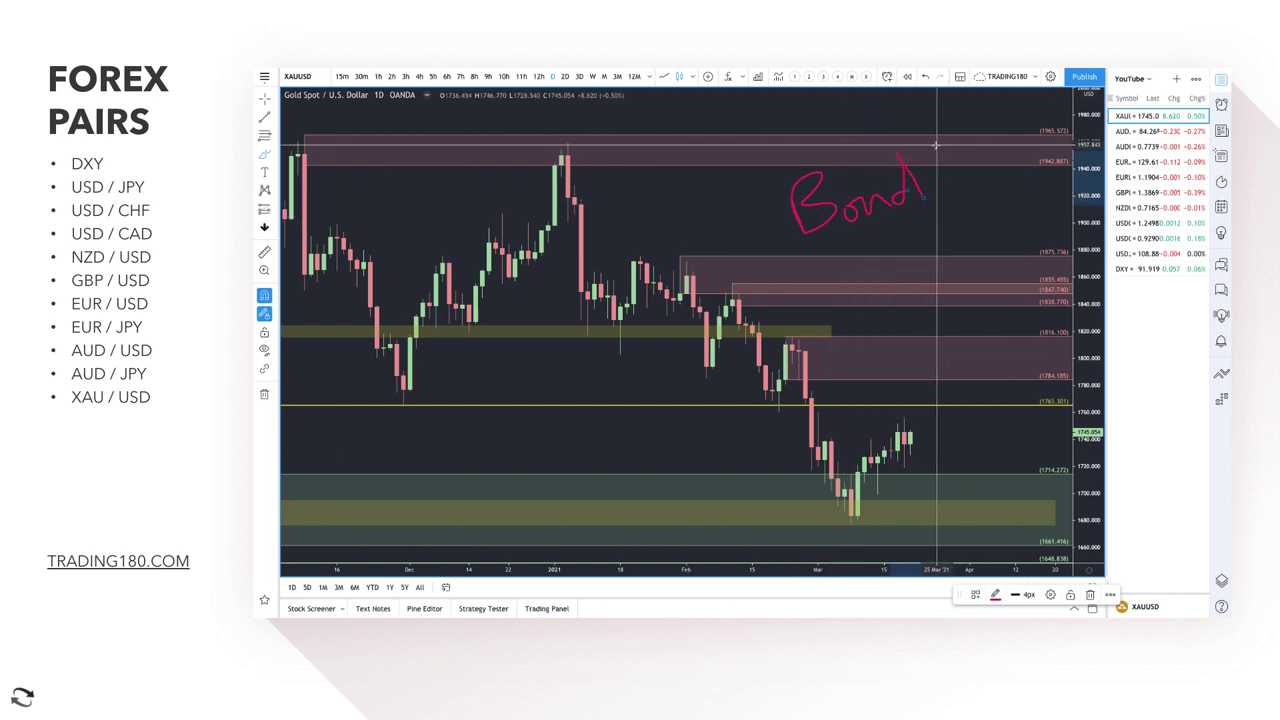
{"action": "mouse_move", "coordinate": [969, 130]}
{"action": "left_mouse_down"}
{"action": "mouse_move", "coordinate": [966, 192]}
{"action": "mouse_move", "coordinate": [949, 145]}
{"action": "left_mouse_up"}
{"action": "left_click_drag", "start_coordinate": [976, 165], "coordinate": [982, 172]}
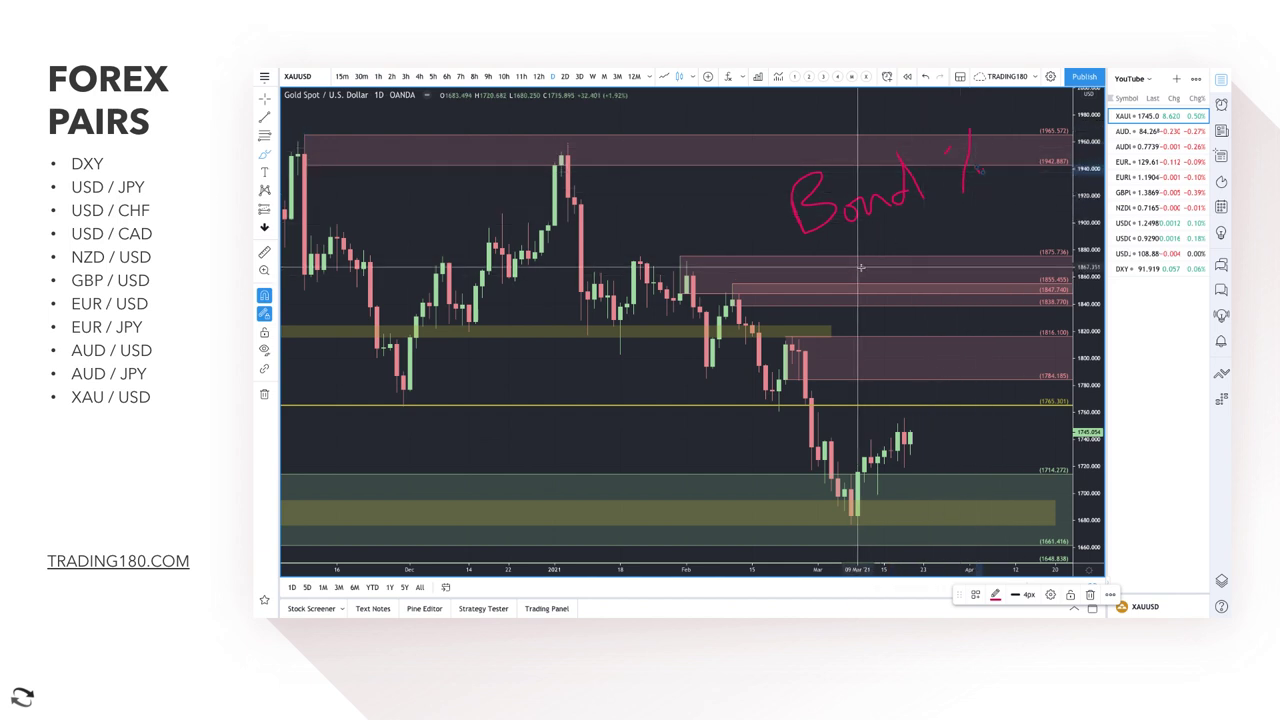
{"action": "left_click_drag", "start_coordinate": [933, 178], "coordinate": [915, 206]}
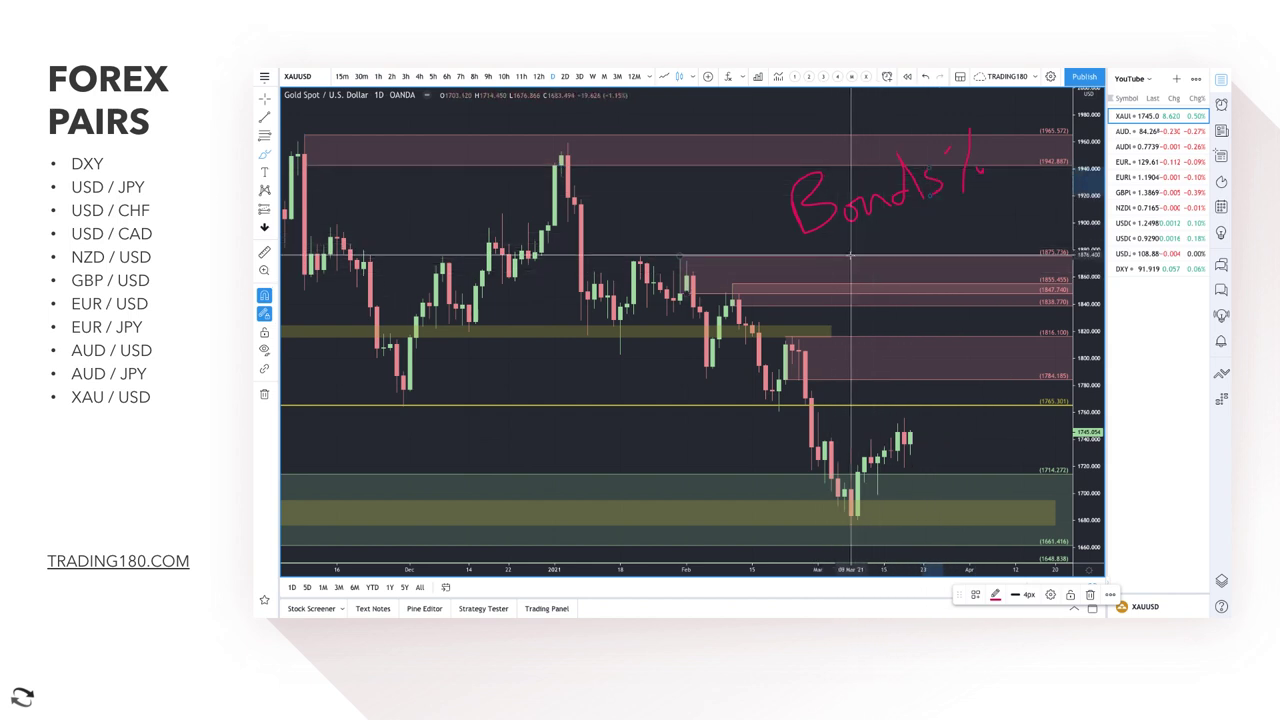
Circle the "Bonds %" note, brush an upward arrow beneath it and circle the percent sign.
{"action": "mouse_move", "coordinate": [988, 119]}
{"action": "left_mouse_down"}
{"action": "mouse_move", "coordinate": [930, 128]}
{"action": "mouse_move", "coordinate": [752, 215]}
{"action": "mouse_move", "coordinate": [922, 229]}
{"action": "mouse_move", "coordinate": [988, 120]}
{"action": "left_mouse_up"}
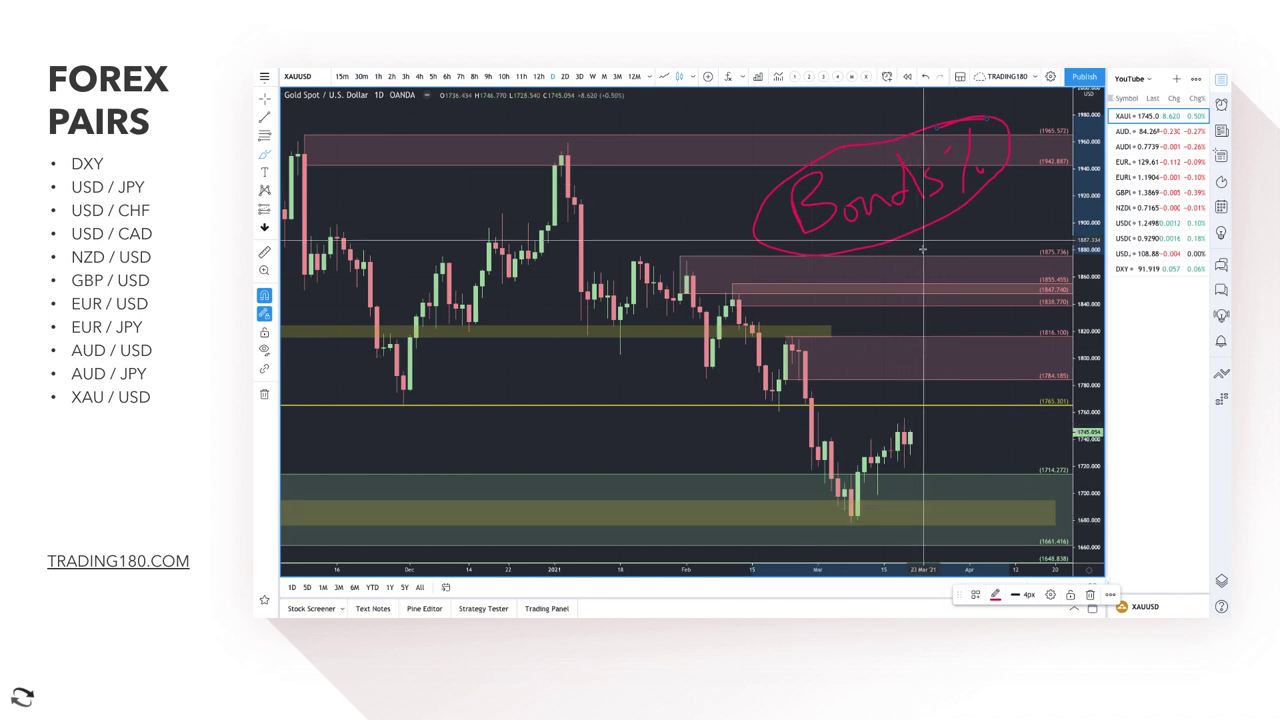
{"action": "left_click_drag", "start_coordinate": [952, 235], "coordinate": [956, 375]}
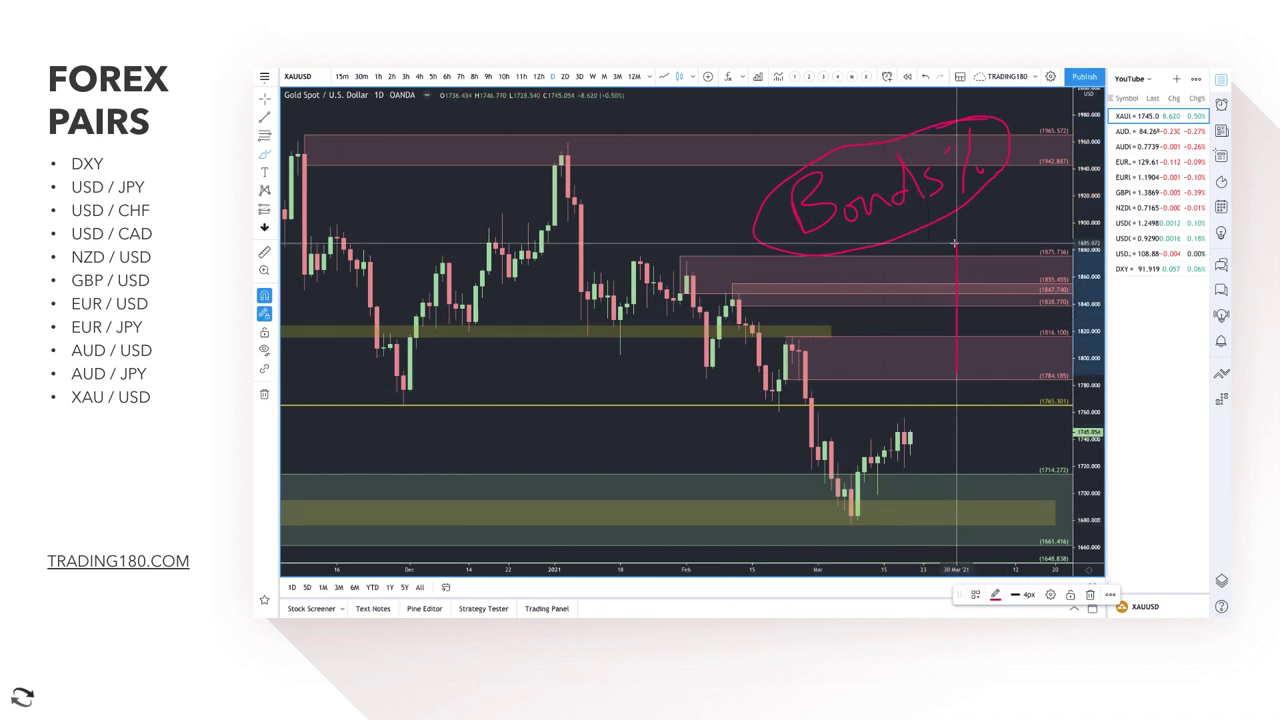
{"action": "left_click_drag", "start_coordinate": [958, 232], "coordinate": [972, 242]}
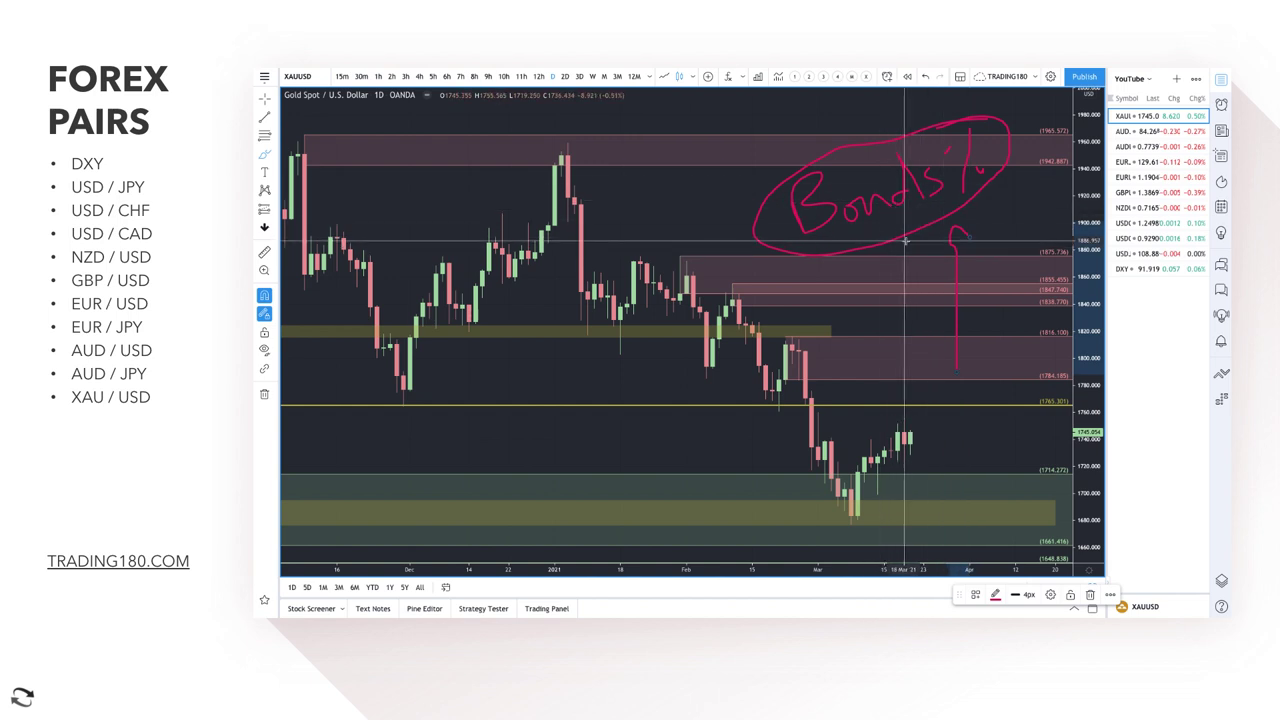
{"action": "mouse_move", "coordinate": [978, 138]}
{"action": "left_mouse_down"}
{"action": "mouse_move", "coordinate": [1002, 190]}
{"action": "mouse_move", "coordinate": [948, 200]}
{"action": "mouse_move", "coordinate": [965, 122]}
{"action": "left_mouse_up"}
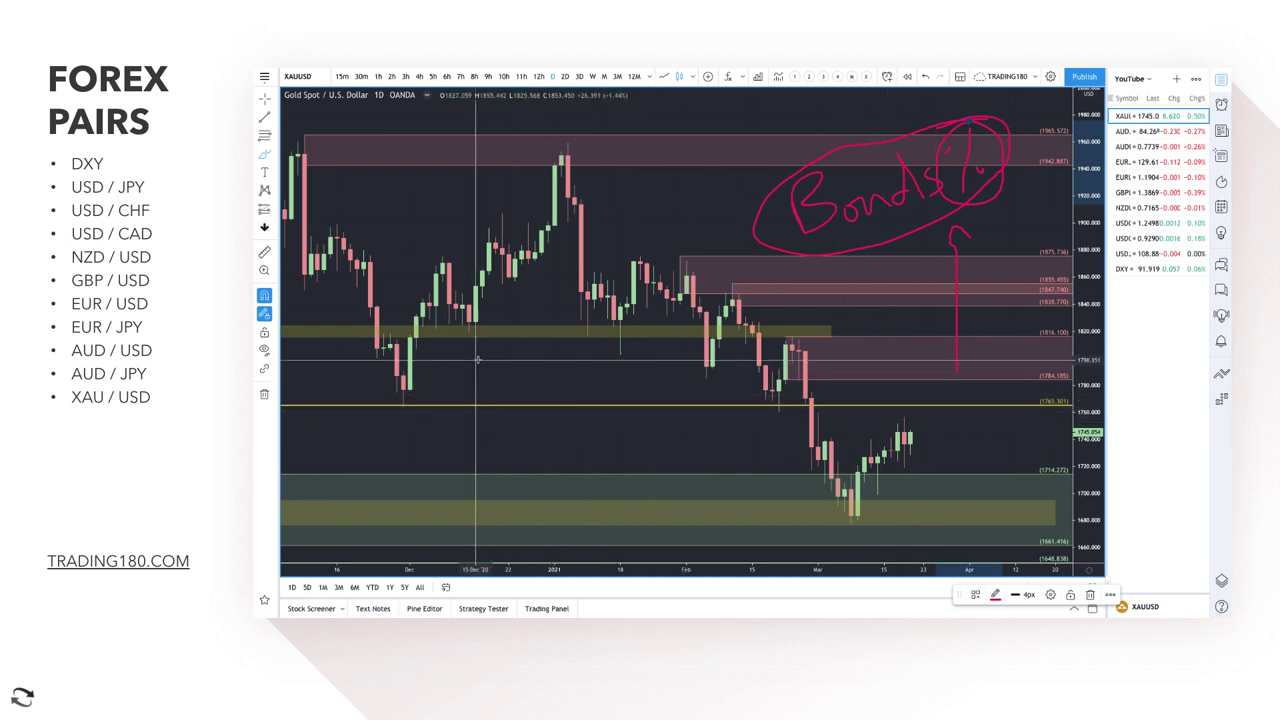
Brush an X and a zigzag upward arrow in the empty area below the December–January candles on daily XAUUSD.
{"action": "mouse_move", "coordinate": [481, 354]}
{"action": "left_mouse_down"}
{"action": "mouse_move", "coordinate": [548, 391]}
{"action": "mouse_move", "coordinate": [484, 399]}
{"action": "left_mouse_up"}
{"action": "left_click_drag", "start_coordinate": [542, 459], "coordinate": [620, 362]}
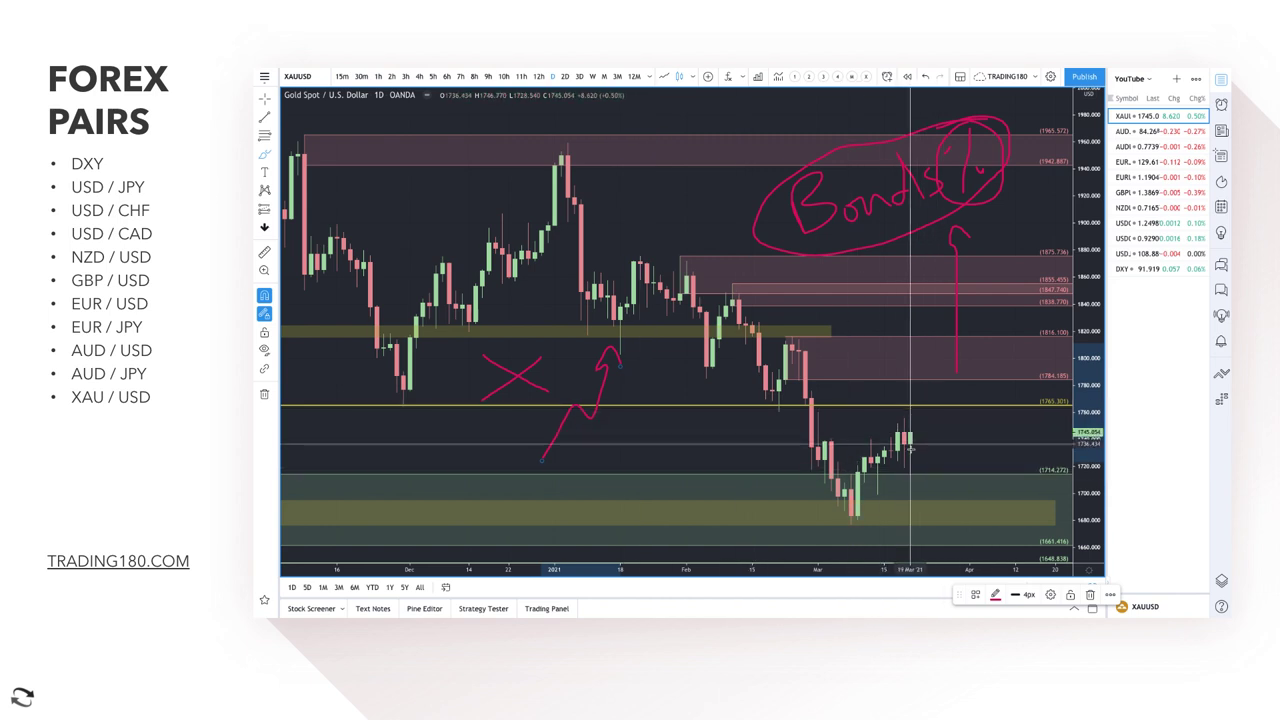
Replace the 1714.272–1661.416 demand zone with one at 1703.120–1676.866 from the March low and another topped at 1726.745 from mid-March.
{"action": "scroll", "coordinate": [910, 445], "scroll_direction": "down", "scroll_amount": 2}
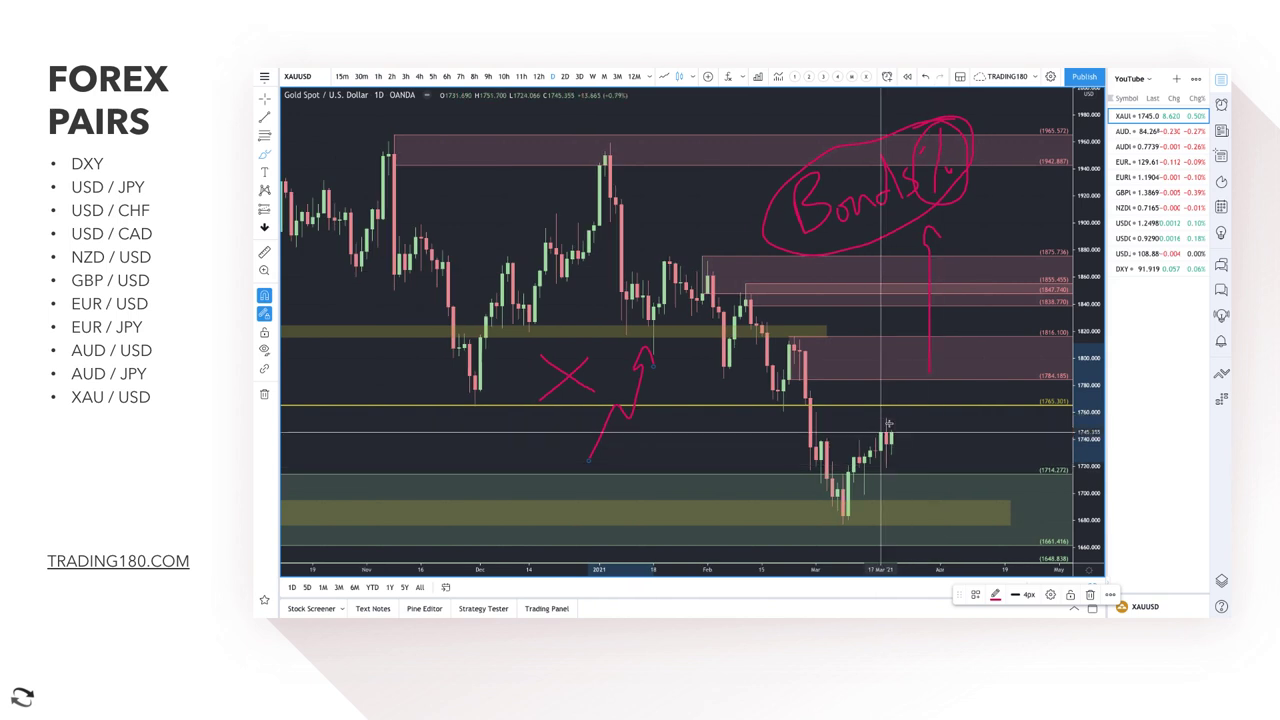
{"action": "scroll", "coordinate": [888, 425], "scroll_direction": "down", "scroll_amount": 2}
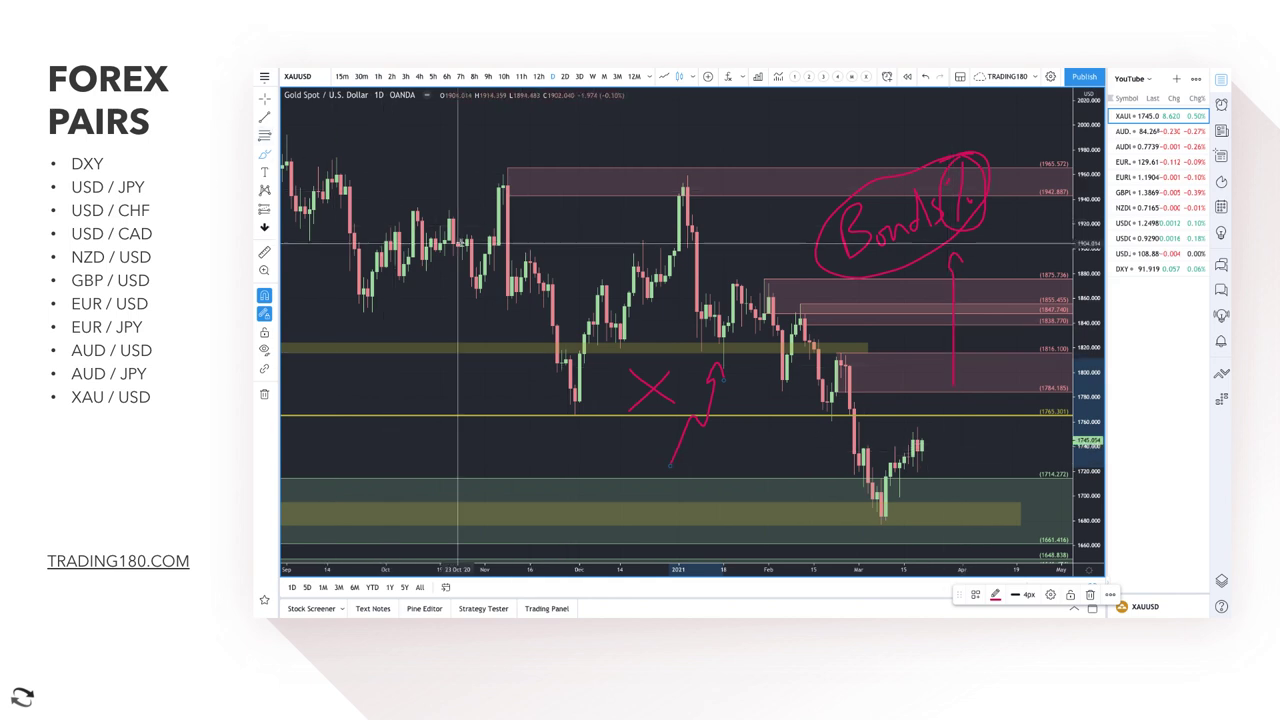
{"action": "left_click", "coordinate": [918, 483]}
{"action": "key", "text": "Delete"}
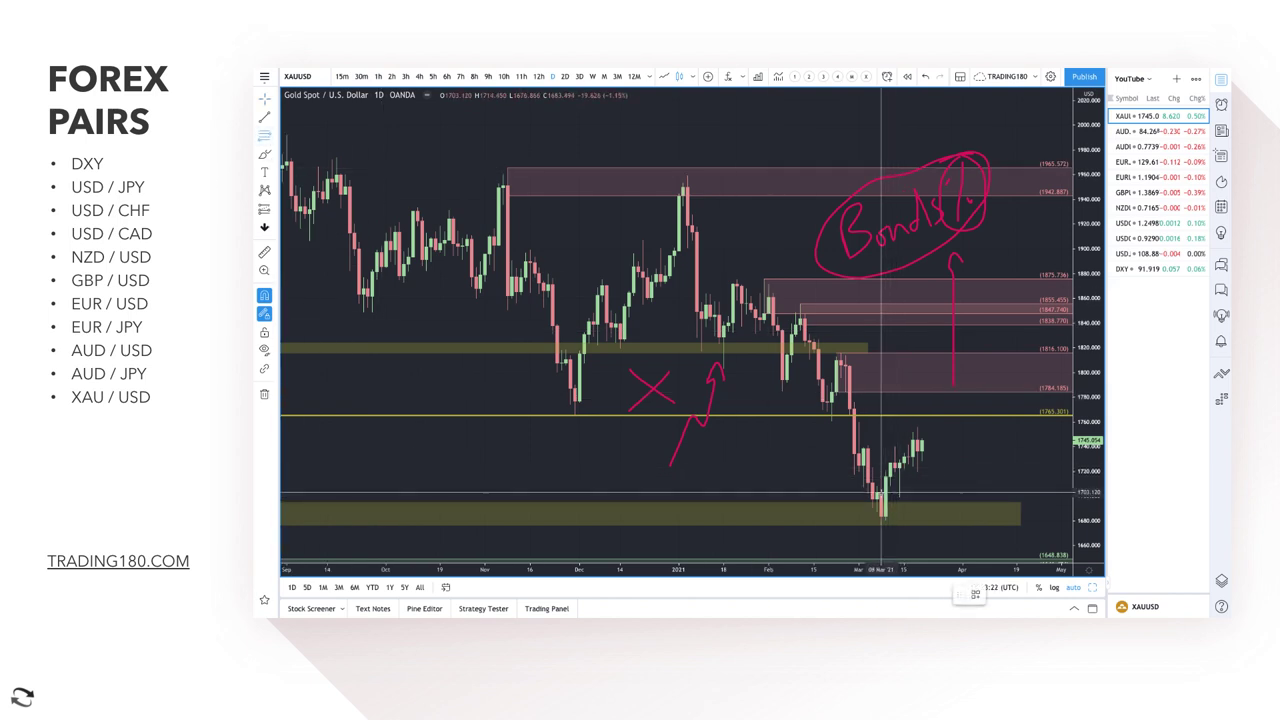
{"action": "left_click_drag", "start_coordinate": [881, 491], "coordinate": [881, 527]}
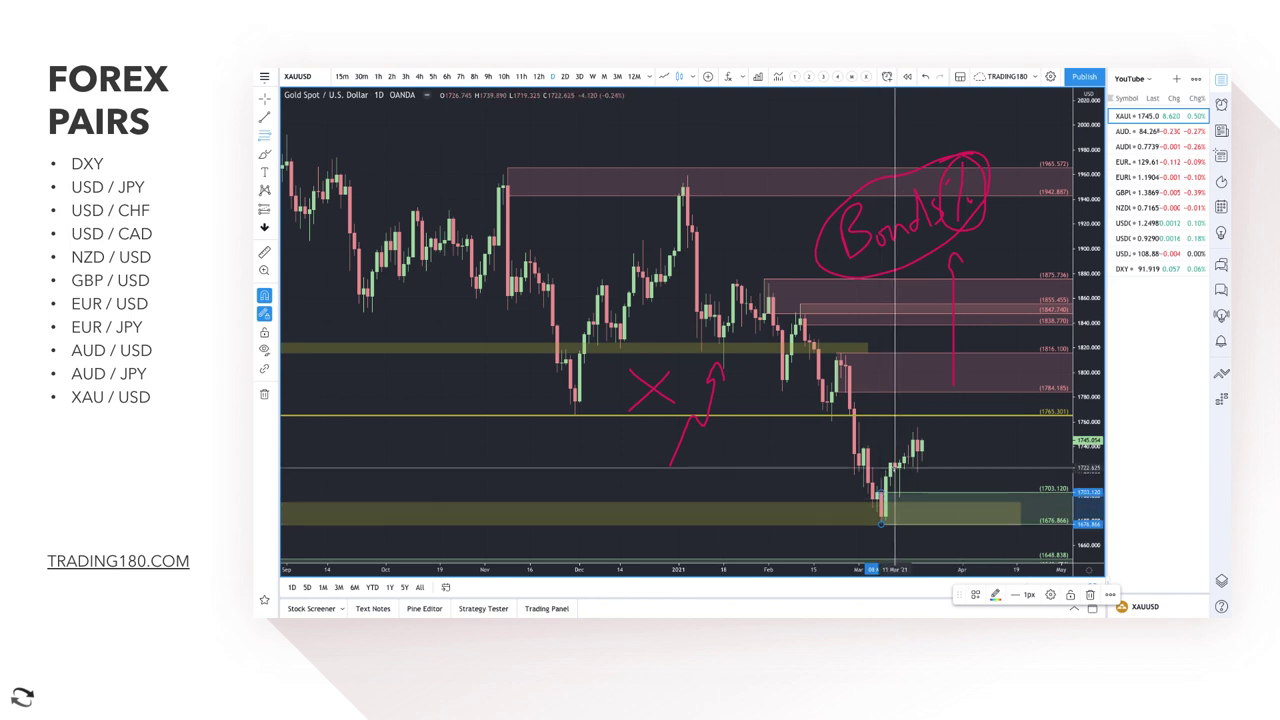
{"action": "left_click_drag", "start_coordinate": [895, 463], "coordinate": [900, 497]}
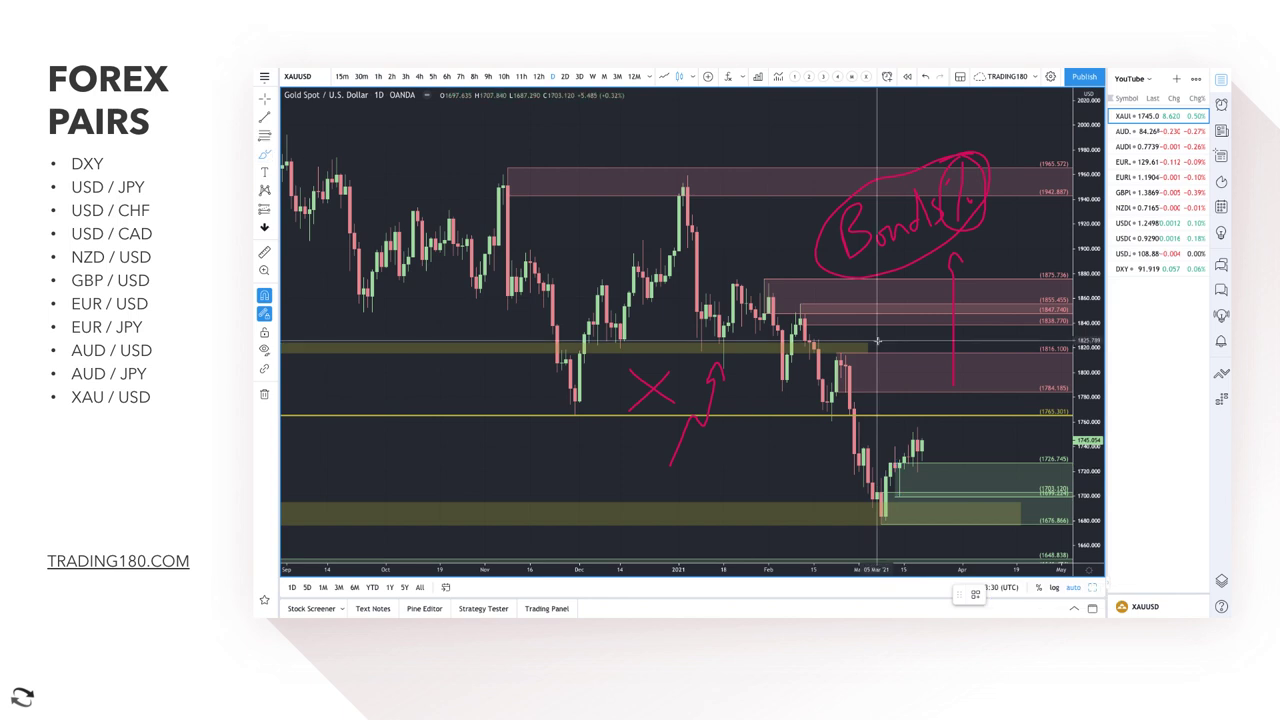
Brush projected gold paths: a dip into the new demand zones with a rebound, a rise into the 1784.185 supply with a drop, and another bounce from demand.
{"action": "mouse_move", "coordinate": [924, 441]}
{"action": "left_mouse_down"}
{"action": "mouse_move", "coordinate": [970, 512]}
{"action": "mouse_move", "coordinate": [1018, 470]}
{"action": "mouse_move", "coordinate": [1008, 474]}
{"action": "left_mouse_up"}
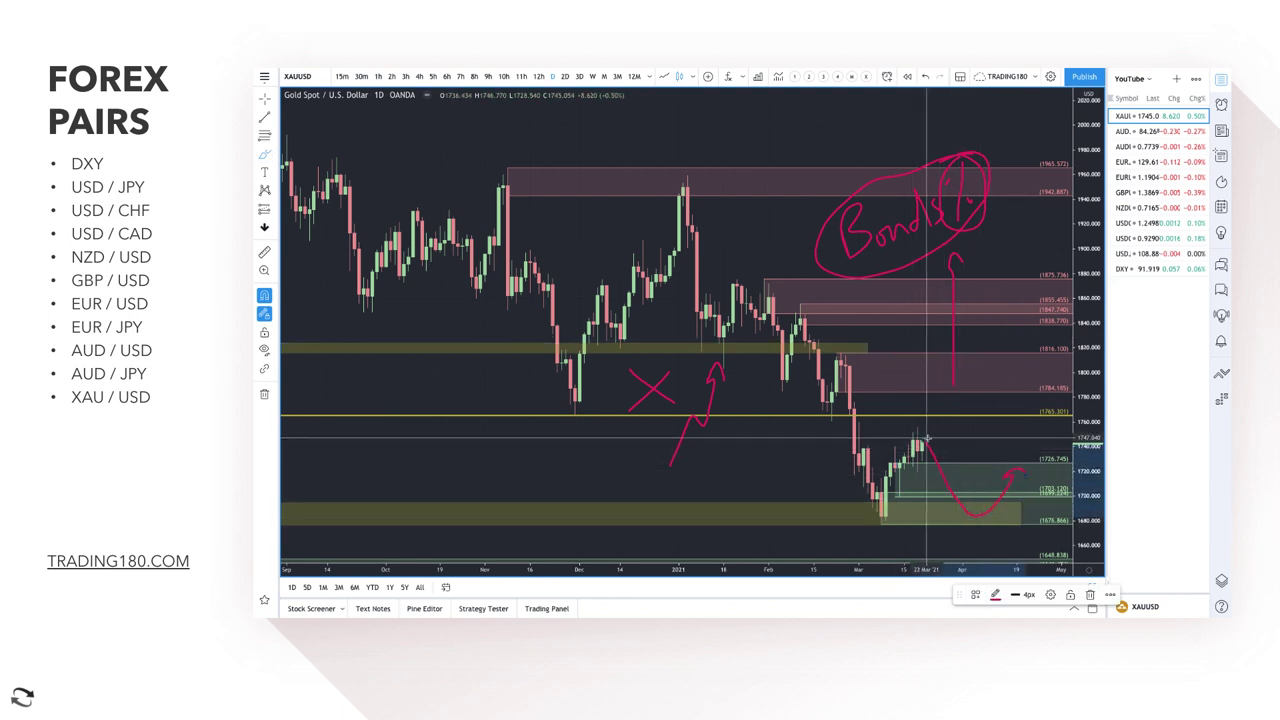
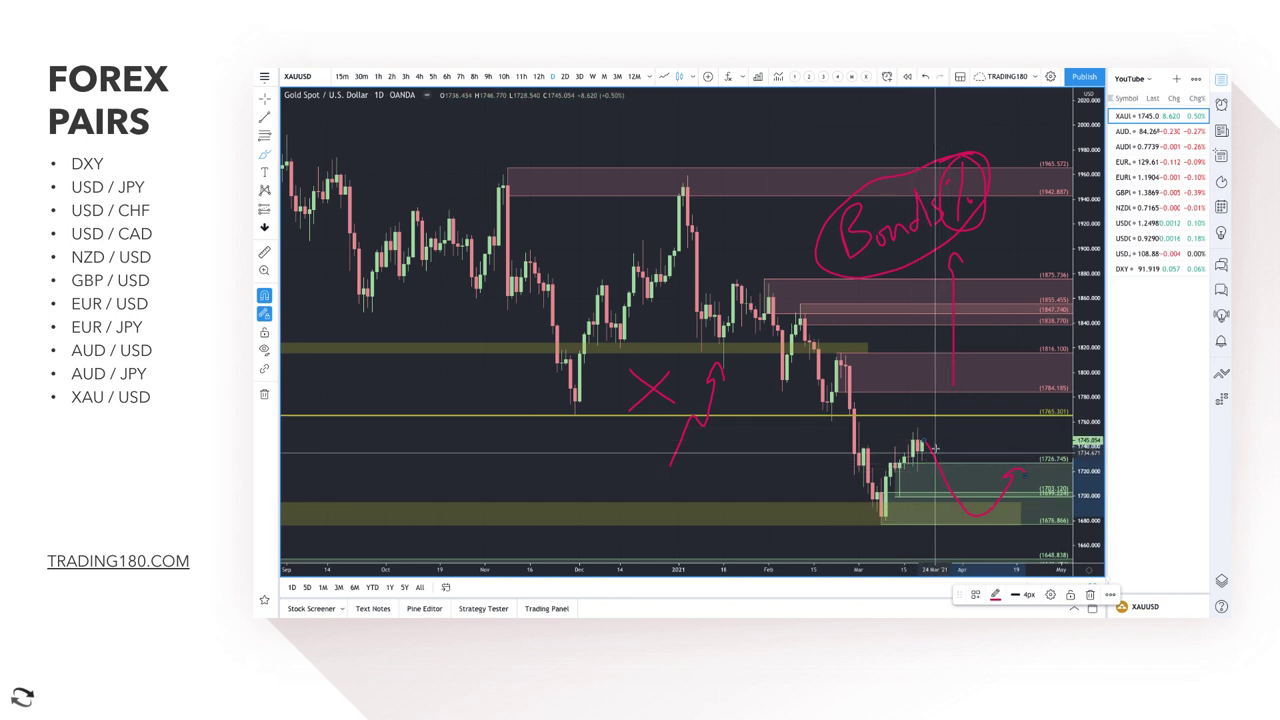
{"action": "mouse_move", "coordinate": [925, 420]}
{"action": "left_mouse_down"}
{"action": "mouse_move", "coordinate": [968, 380]}
{"action": "mouse_move", "coordinate": [1003, 435]}
{"action": "left_mouse_up"}
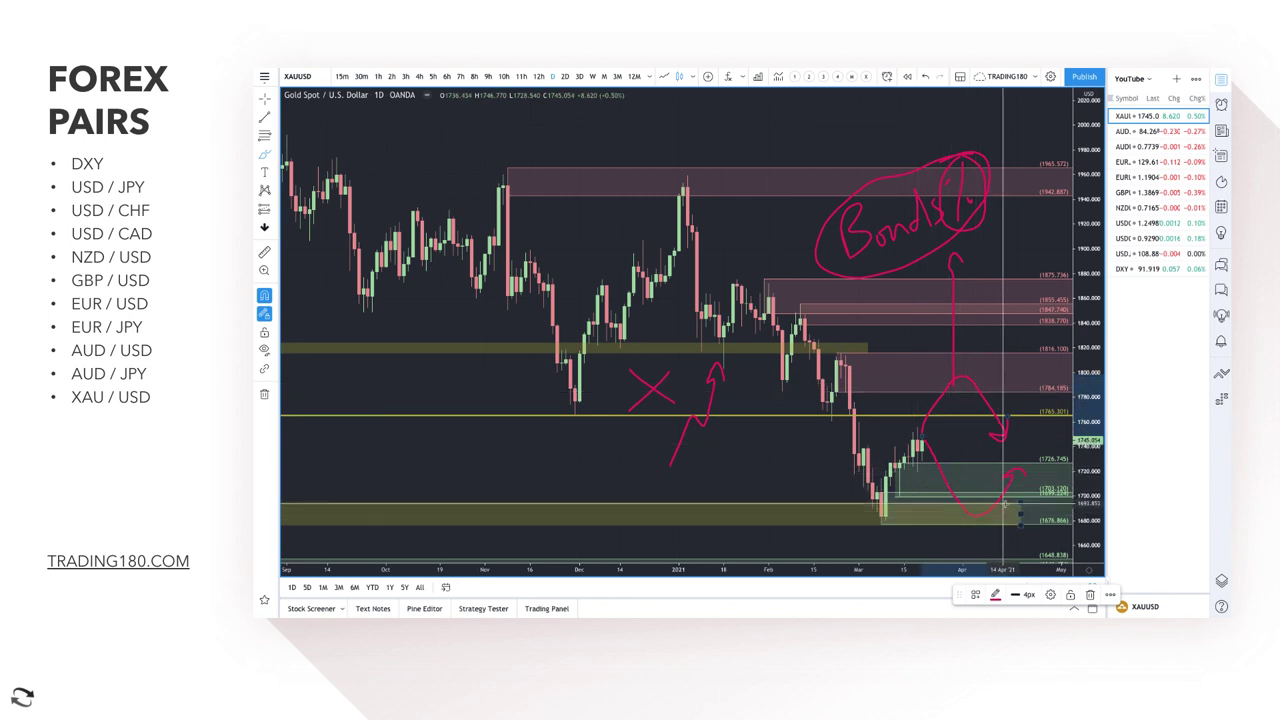
{"action": "left_click_drag", "start_coordinate": [994, 505], "coordinate": [1036, 448]}
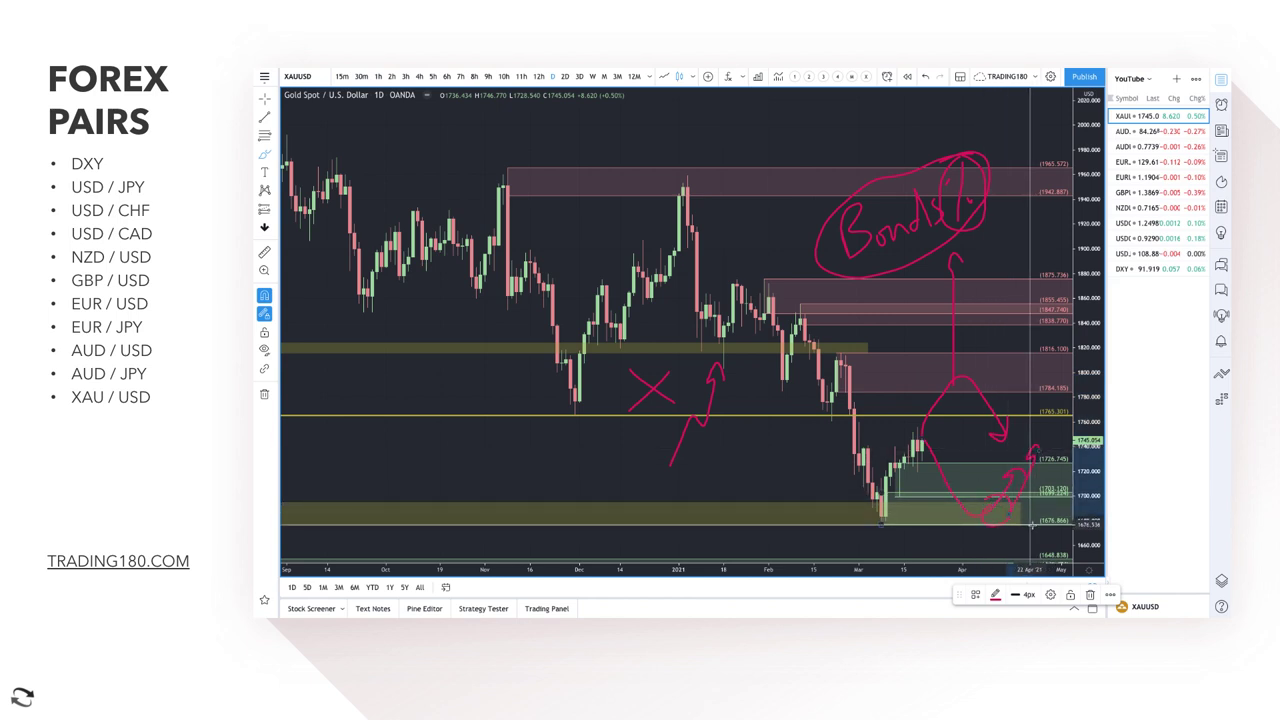